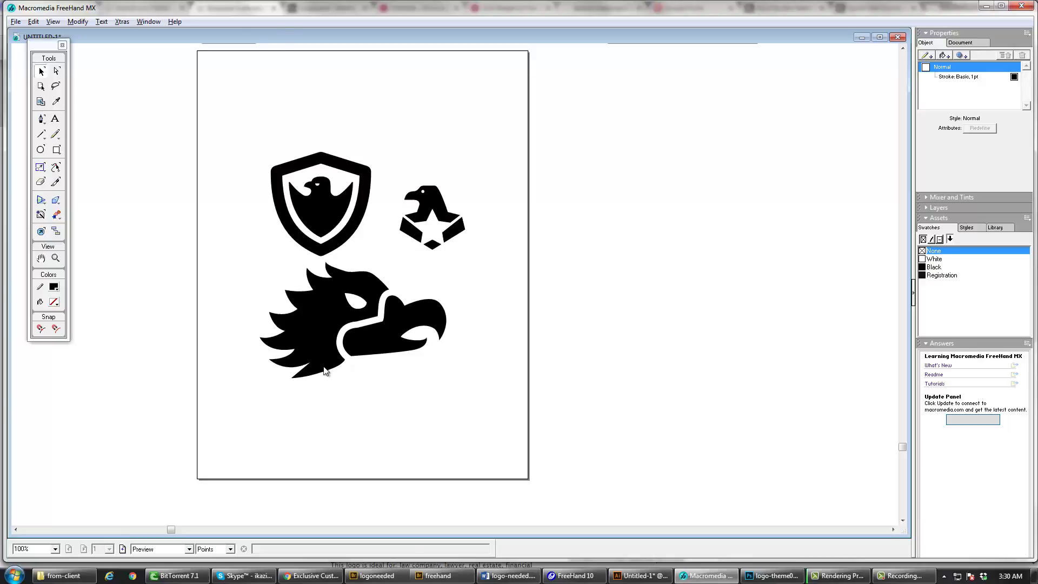
key(alt+w)
click(246, 345)
key(alt+f)
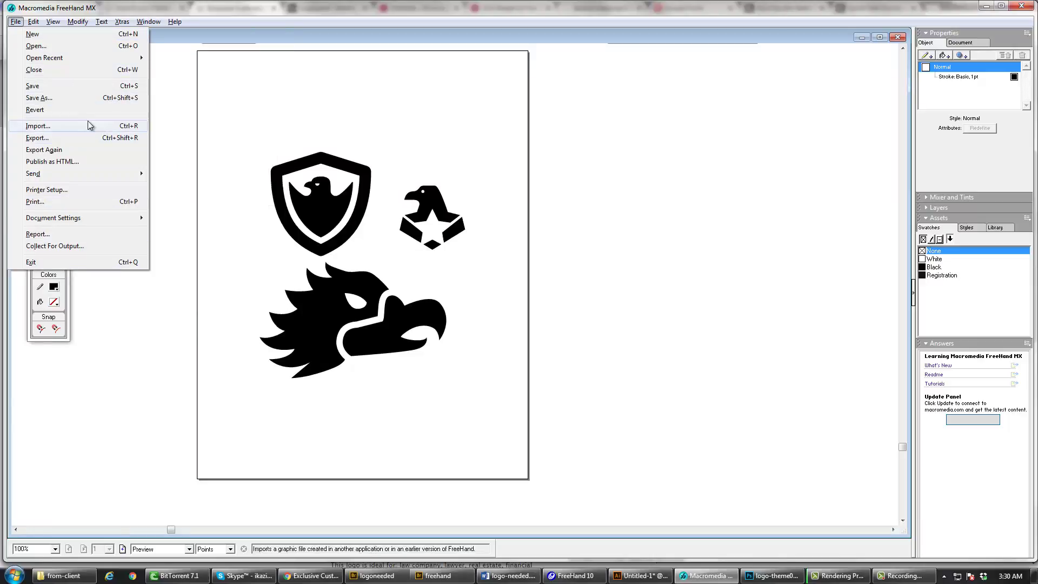
key(Escape)
- Switch to FreeHand 10 and save the tactical logo document under the new name logo-tactical02
click(572, 575)
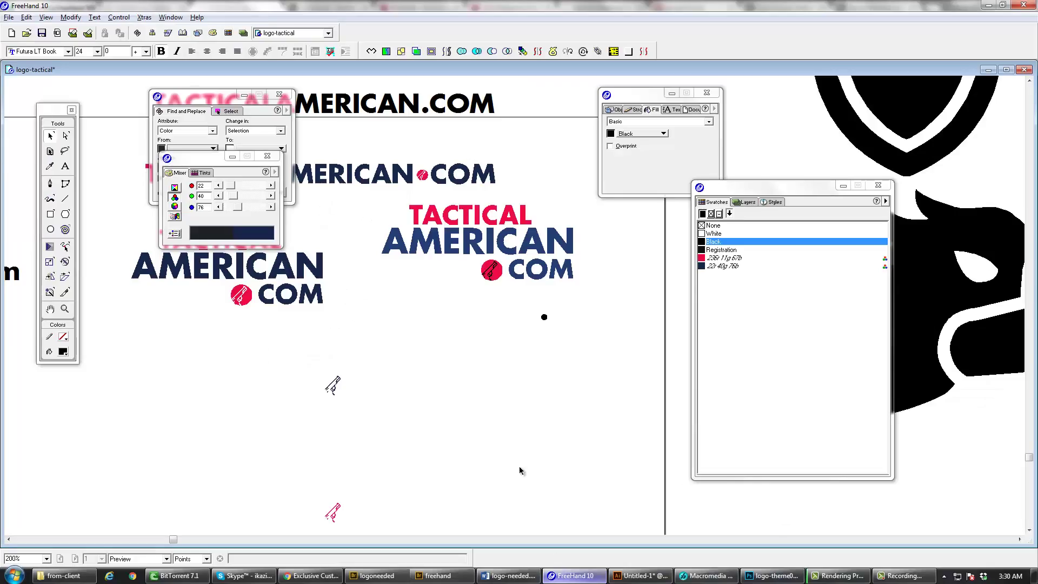
ctrl+alt+click(449, 366)
drag(511, 353, 473, 290)
drag(477, 366, 533, 329)
ctrl+alt+click(531, 348)
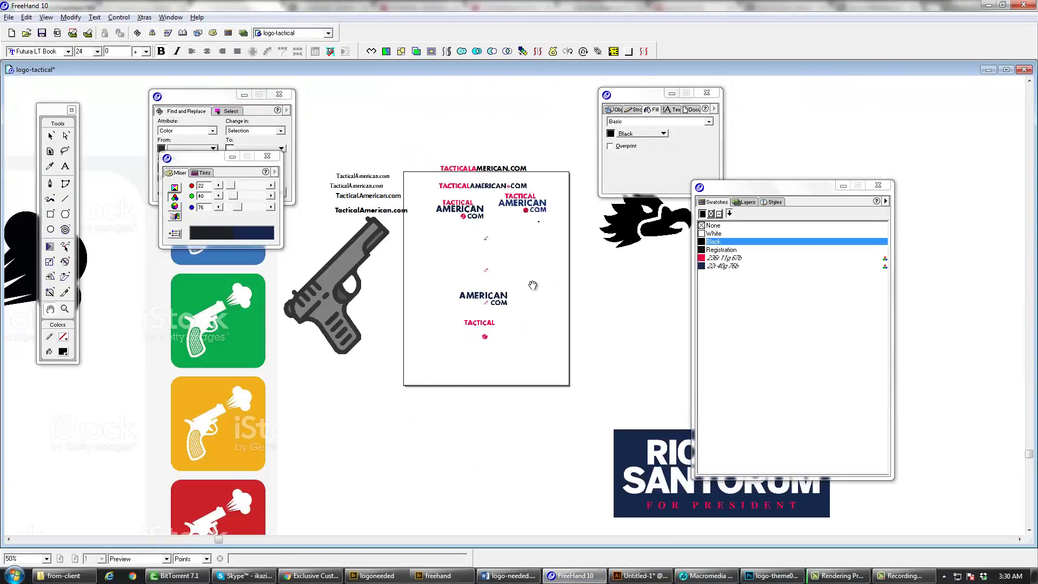
drag(532, 284, 474, 289)
drag(475, 357, 436, 405)
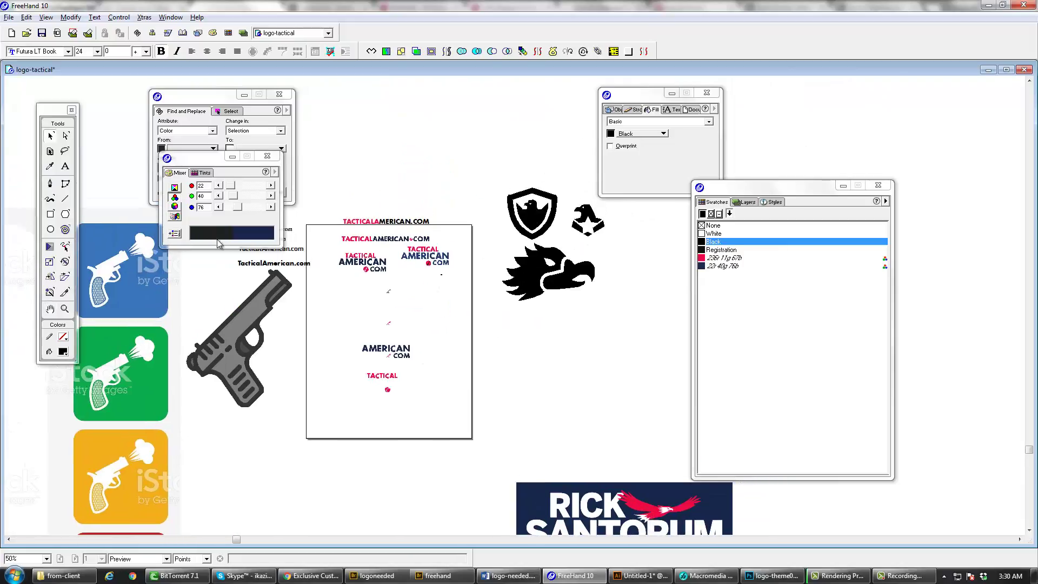
click(8, 16)
click(52, 81)
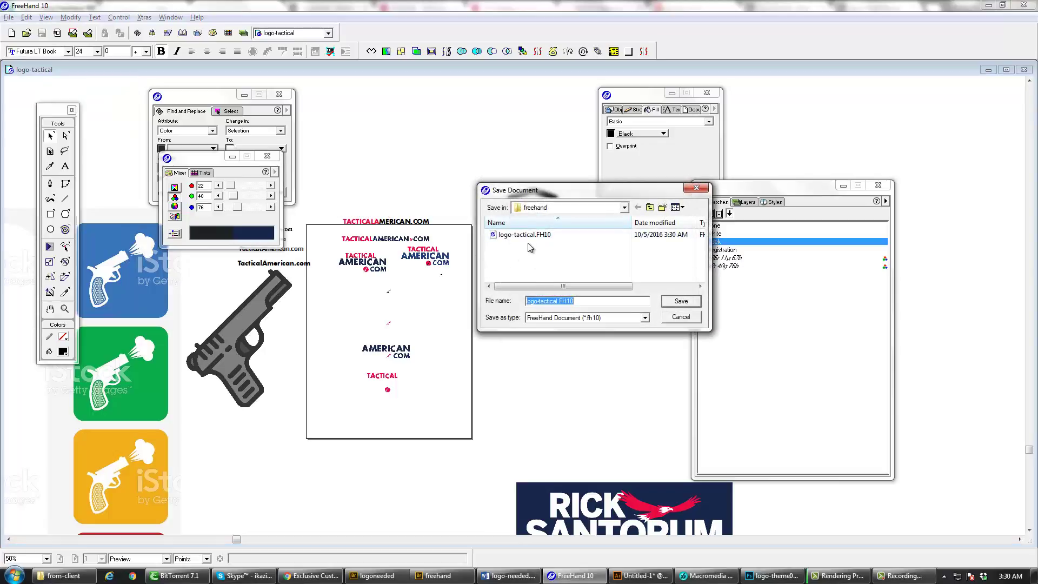
click(533, 236)
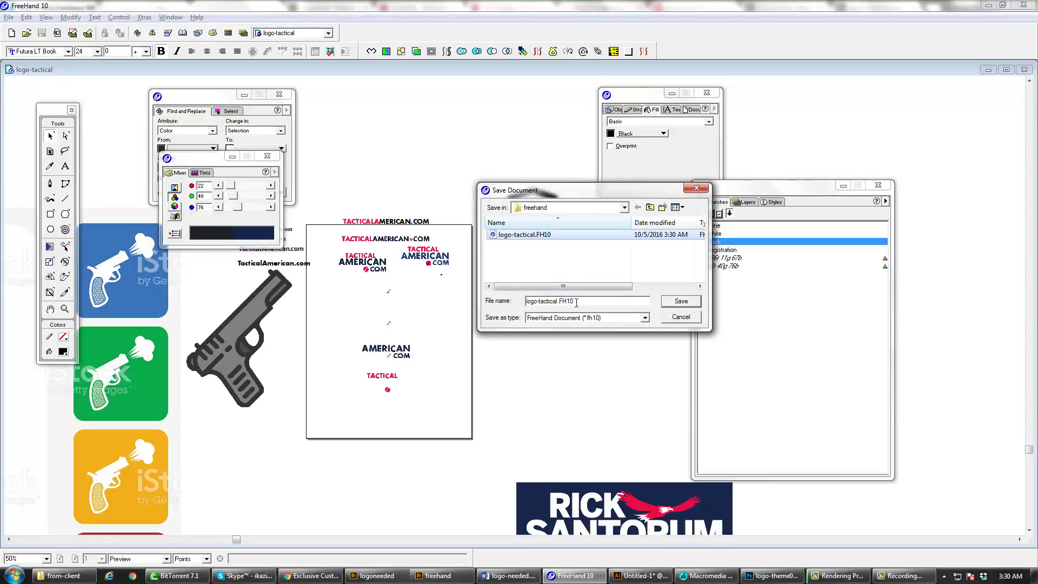
click(560, 302)
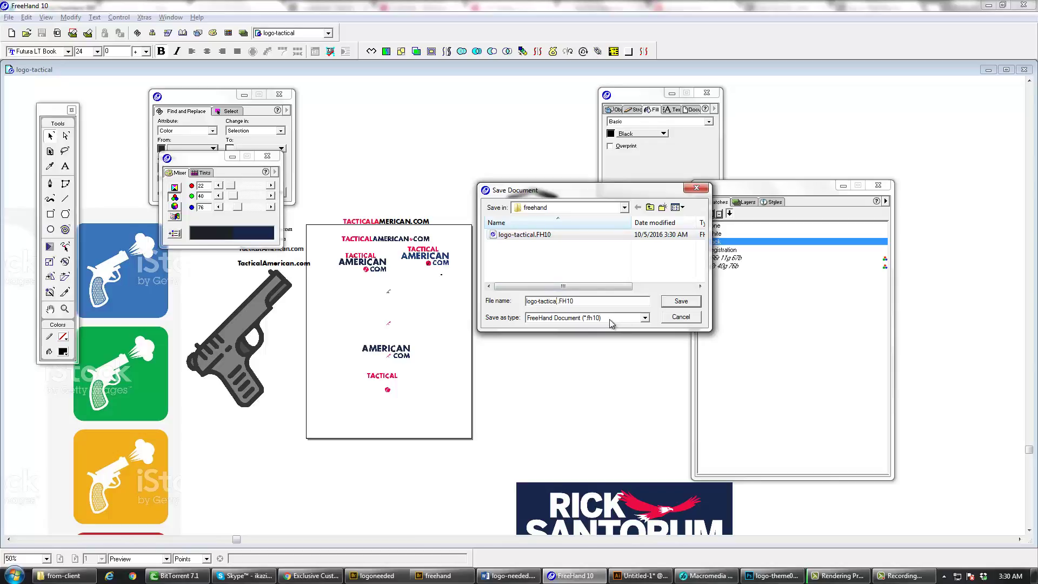
text(02)
key(Return)
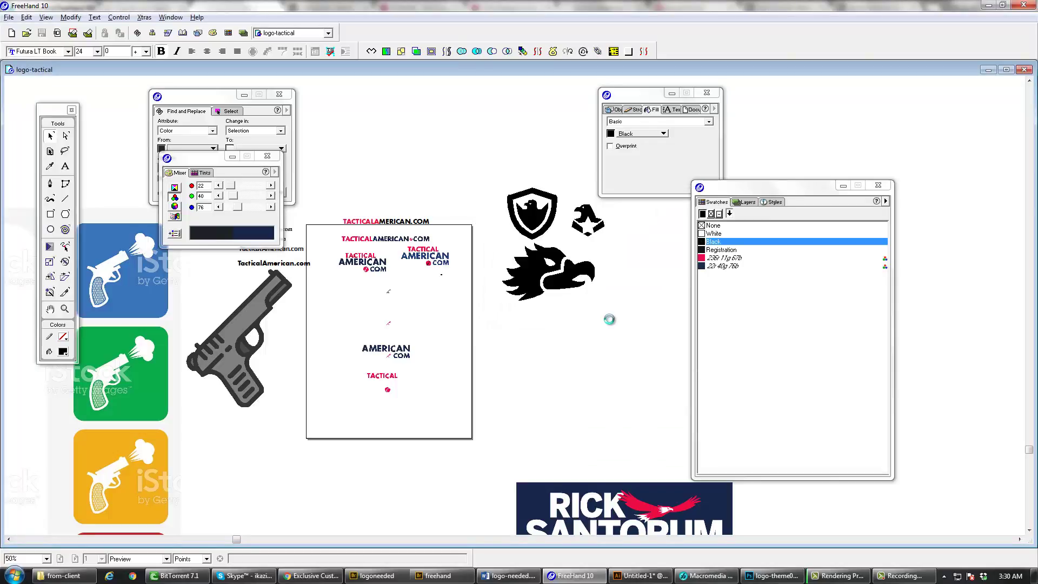
- Delete the grey pistol drawing and the gun icon images beside the page
key(space)
drag(417, 317, 527, 308)
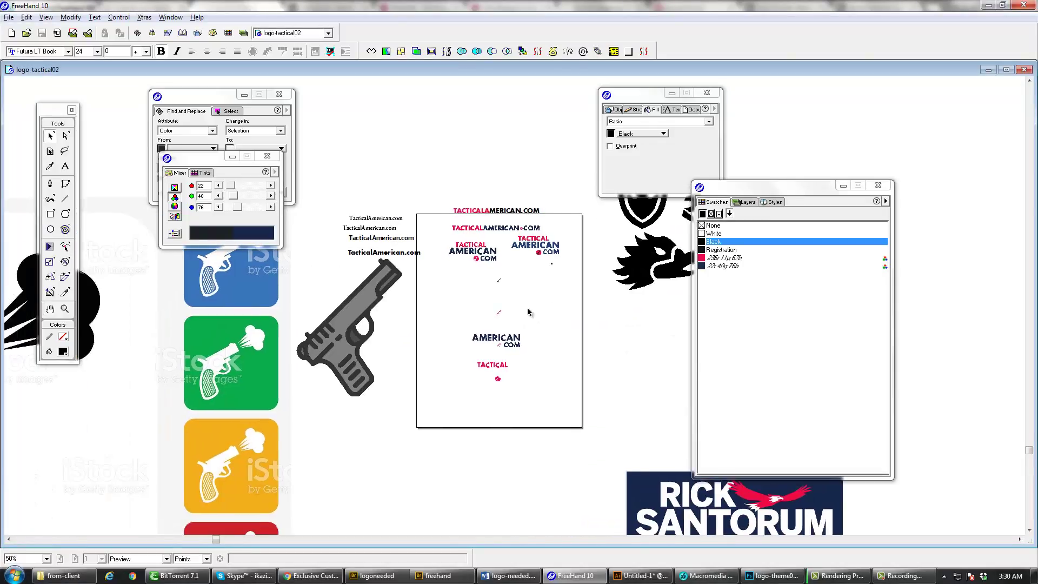
click(380, 309)
drag(380, 310, 496, 314)
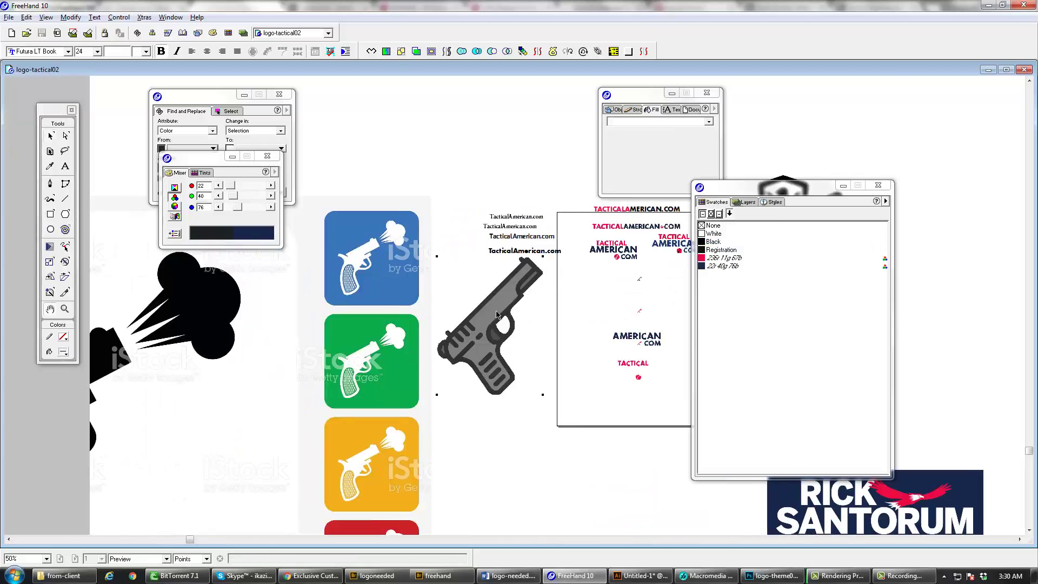
key(Delete)
- Clear all remaining artwork except the TACTICALAMERICAN.COM wordmark above the page and the three black eagle graphics
key(space)
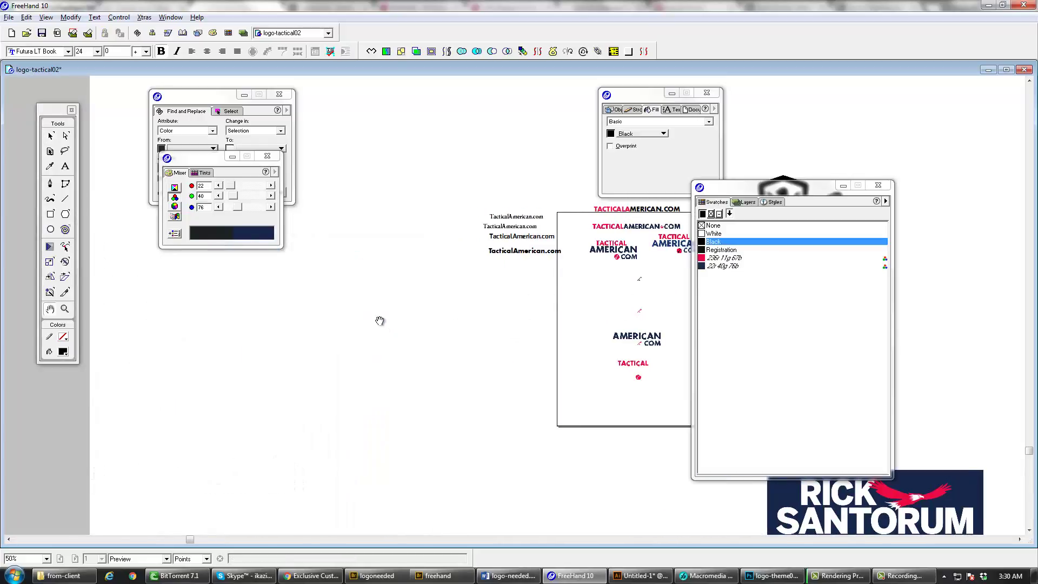
ctrl+click(577, 302)
drag(329, 260, 119, 310)
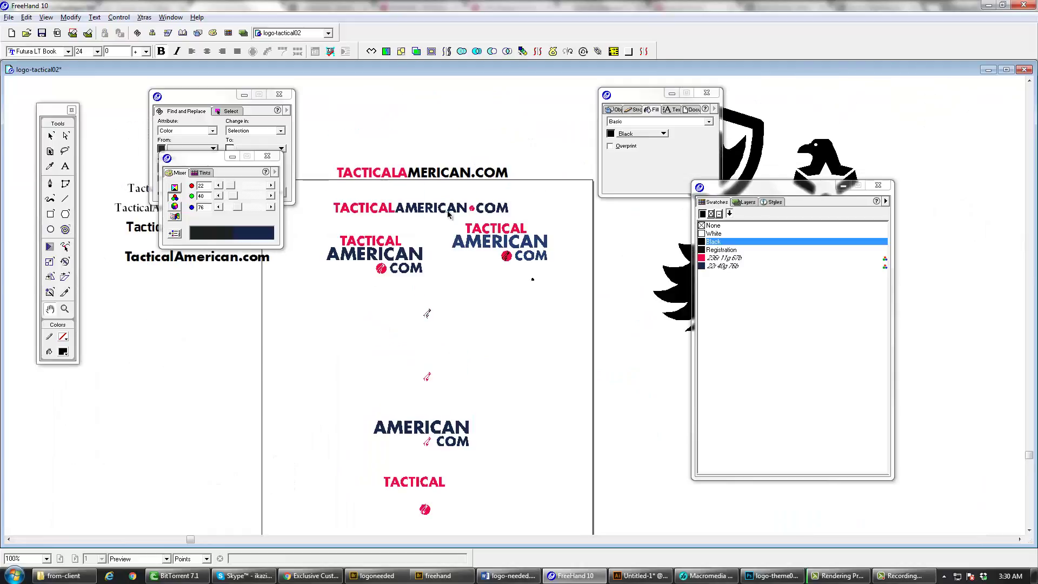
key(v)
click(445, 182)
key(space)
drag(453, 222, 272, 293)
click(537, 348)
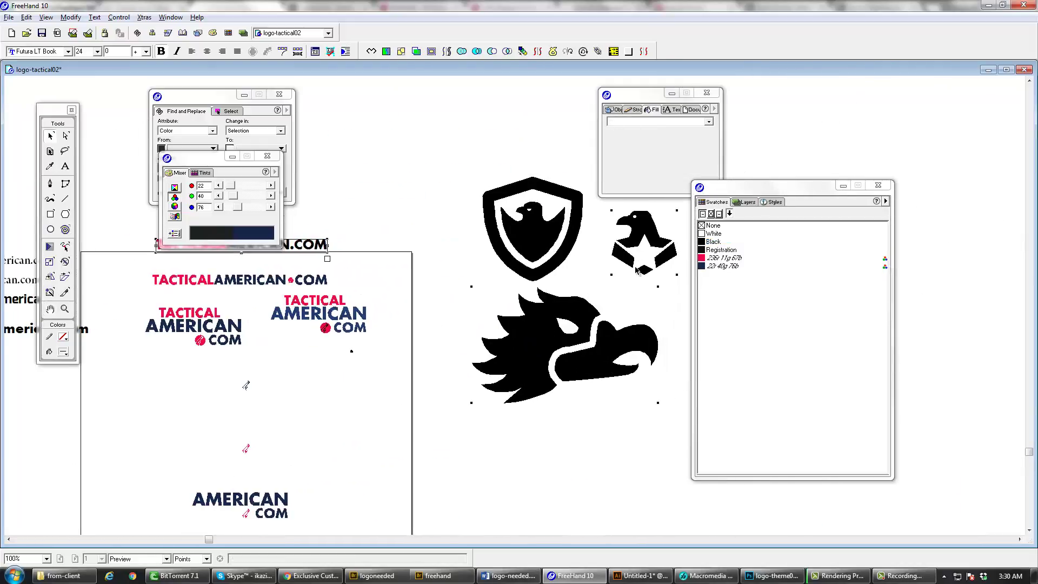
key(space)
drag(434, 261, 654, 269)
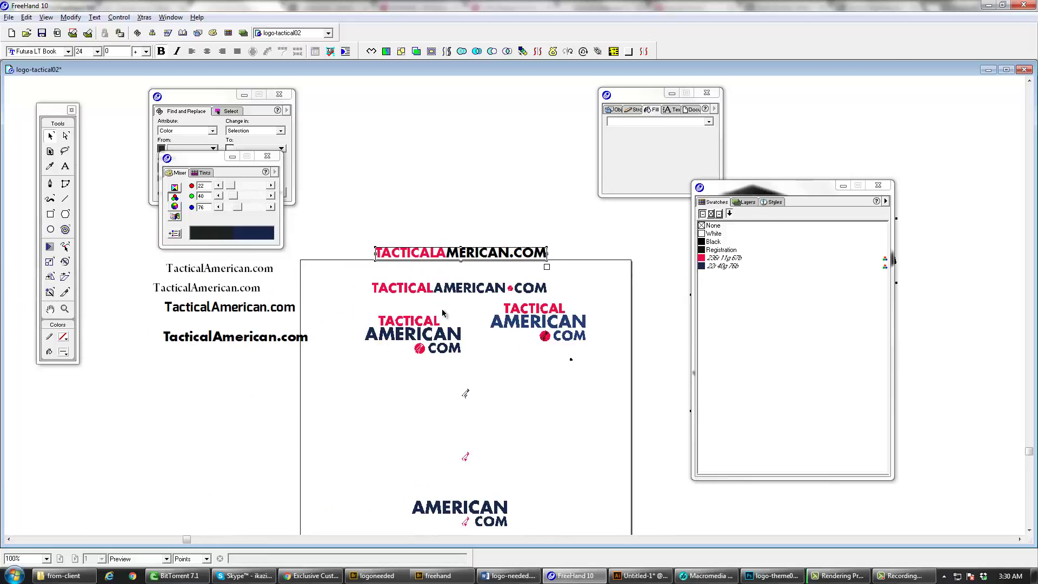
key(ctrl+5)
key(v)
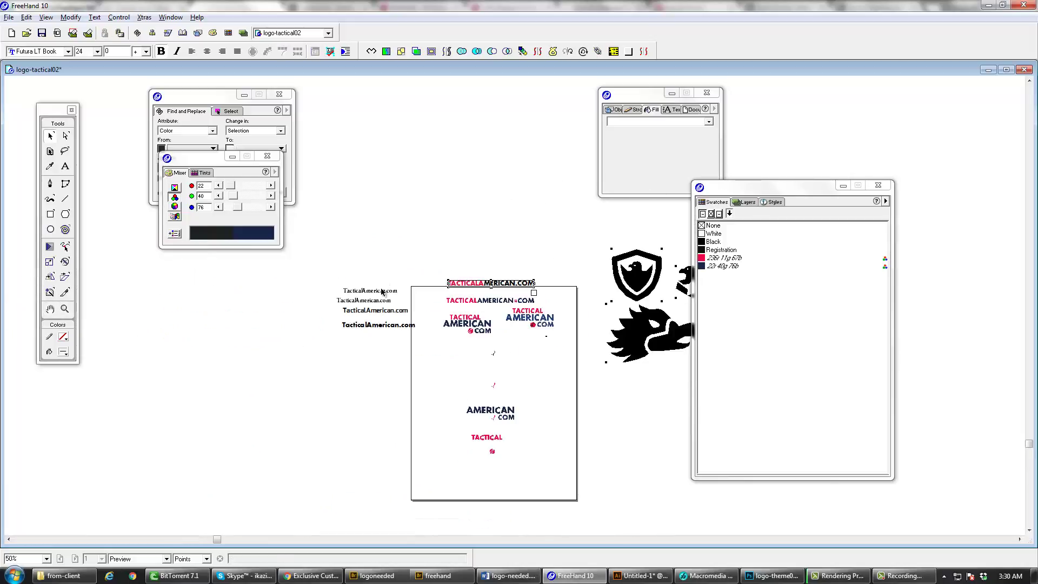
key(ctrl+a)
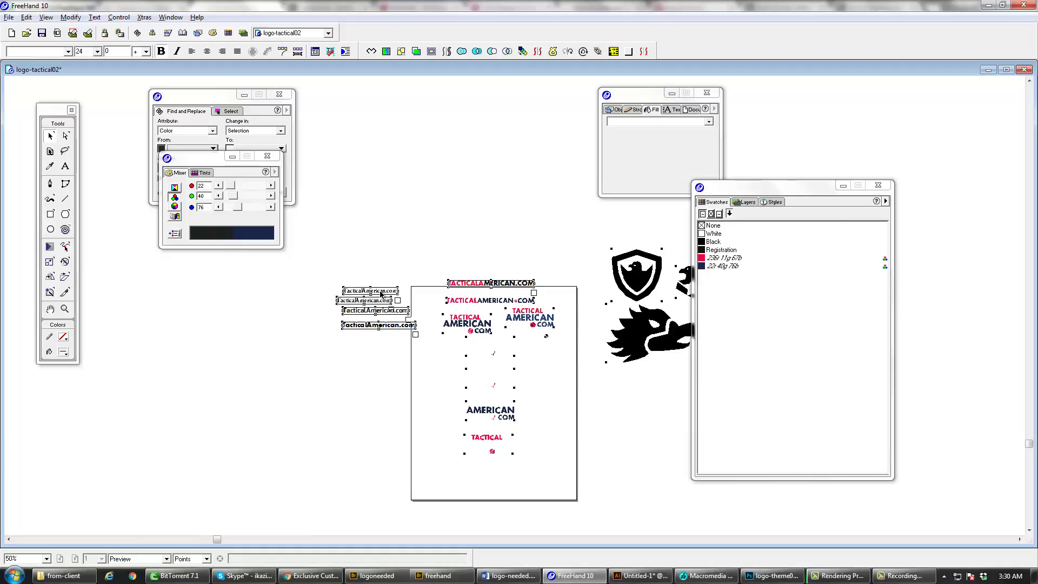
key(Delete)
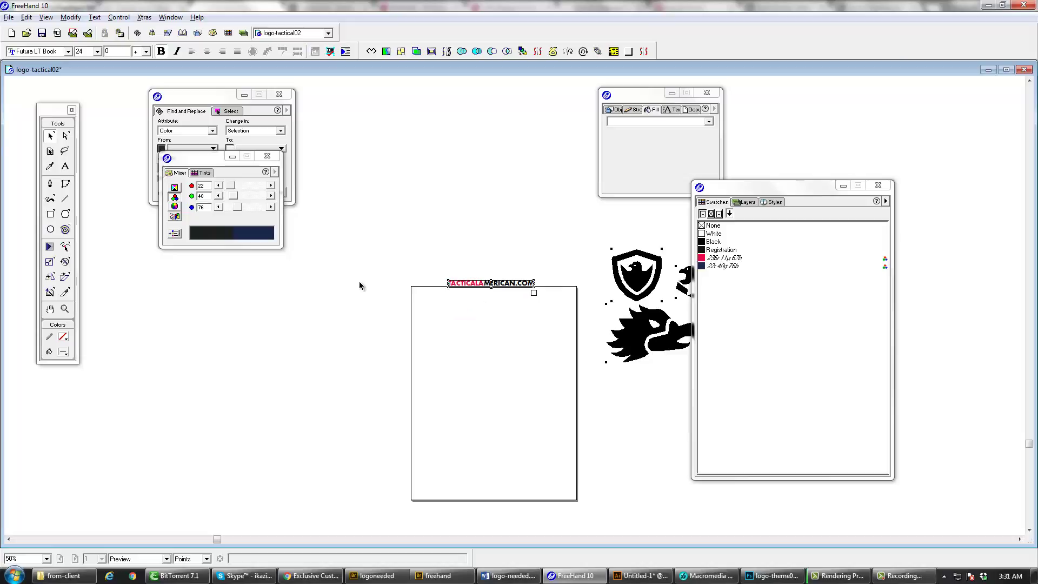
click(123, 36)
- Move the large eagle head and the eagle shield to the empty area left of the page
click(556, 250)
drag(649, 322, 339, 319)
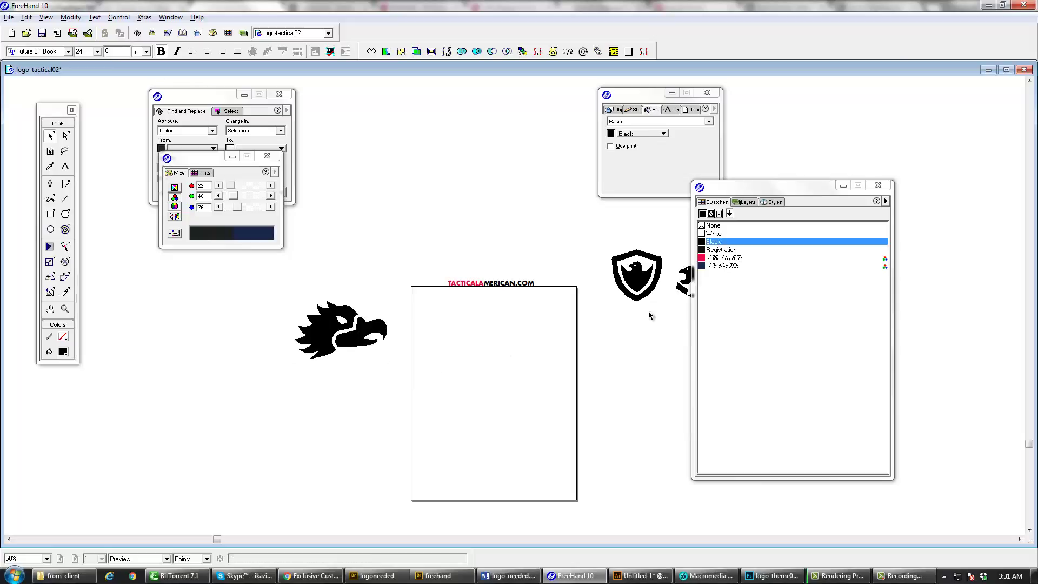
drag(643, 285, 353, 387)
- Set the document's display mode to Flash Anti-alias
ctrl+click(399, 367)
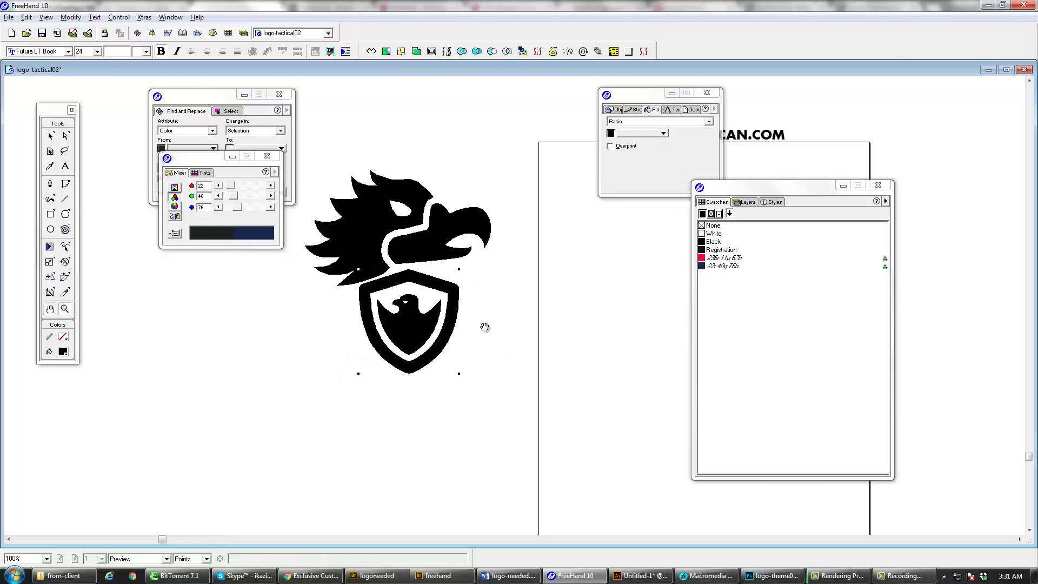
drag(522, 307, 305, 463)
drag(470, 380, 391, 394)
key(v)
click(151, 559)
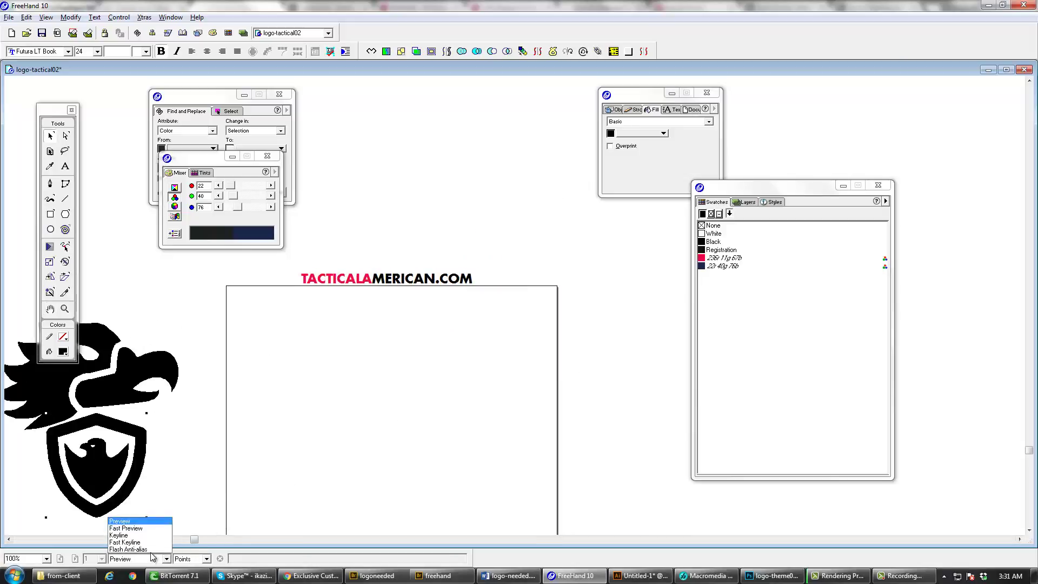
click(130, 539)
- Move the small eagle-and-star emblem from beside the page onto the page, below the wordmark
key(h)
drag(346, 457, 265, 463)
key(v)
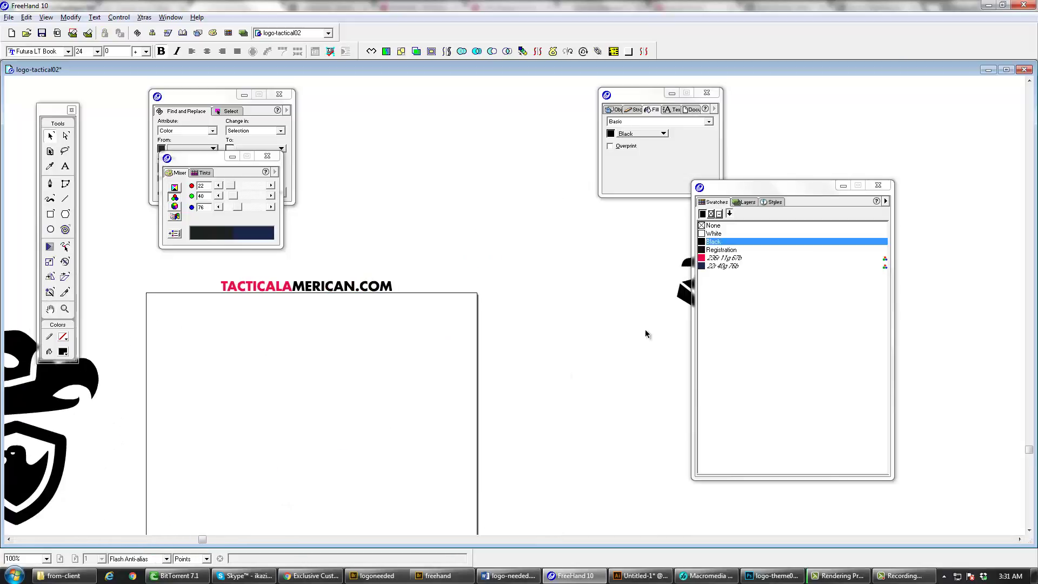
drag(681, 297, 538, 432)
- Move the large eagle head closer to the star emblem so its beak overlaps the page's left edge
key(space)
ctrl+click(457, 357)
key(Tab)
key(space)
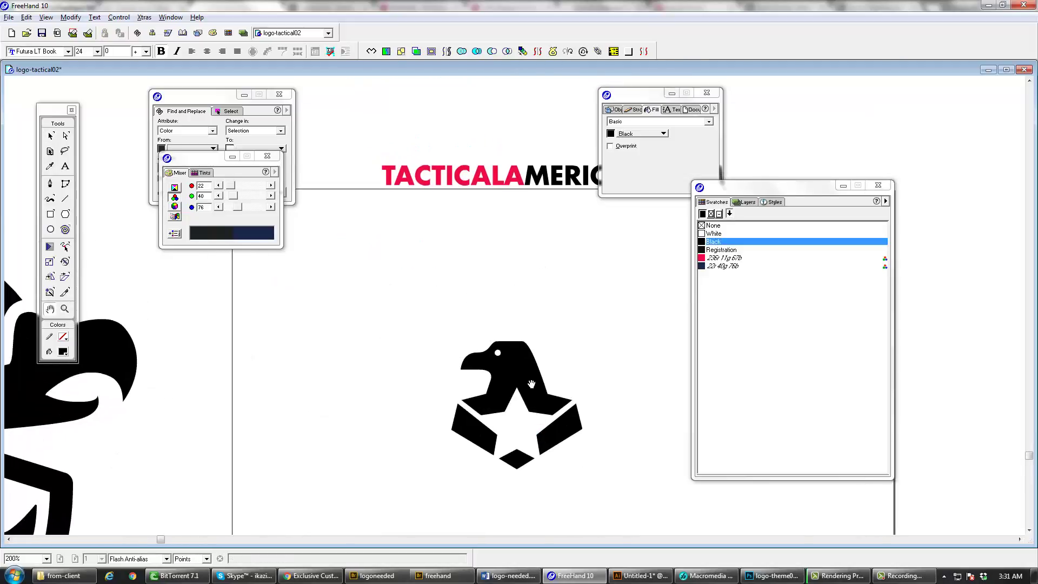
drag(532, 382, 555, 397)
key(v)
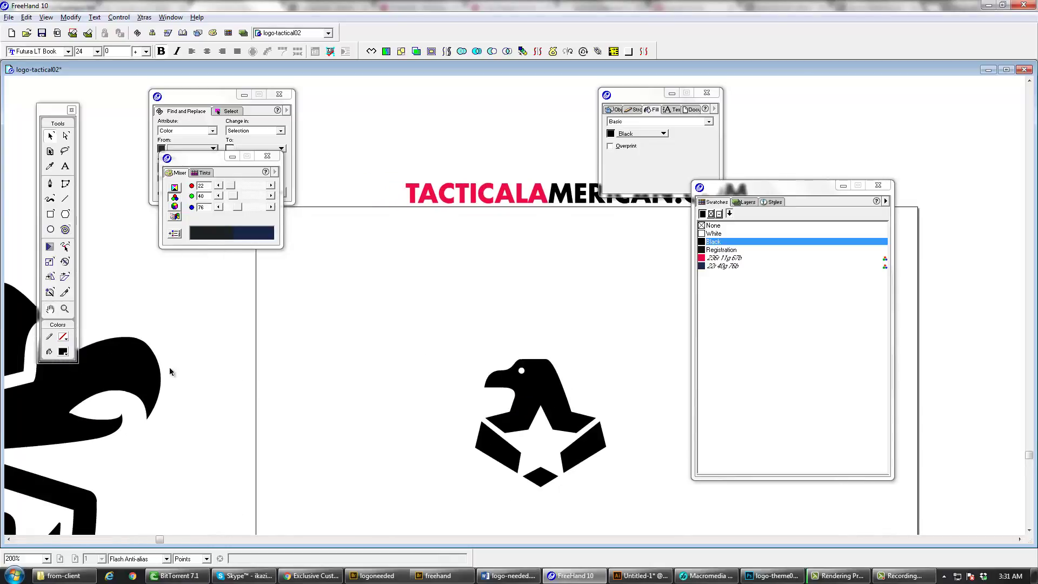
click(356, 376)
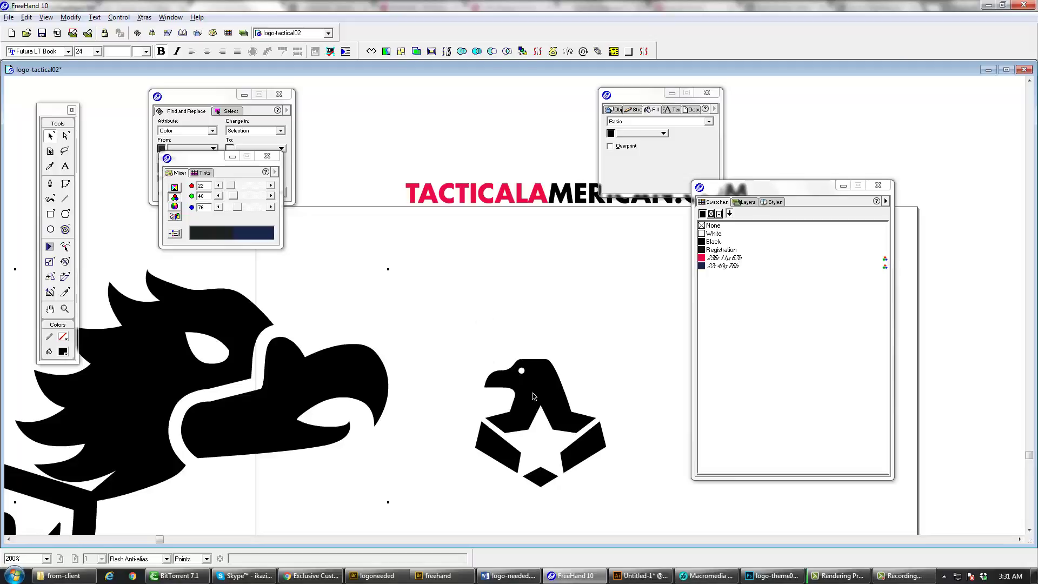
- Duplicate the eagle-and-star emblem on the page and show the copy's outlines in Keyline mode
click(553, 383)
mouse_move(551, 381)
mouse_down()
mouse_move(420, 269)
mouse_move(606, 442)
mouse_move(553, 392)
mouse_up()
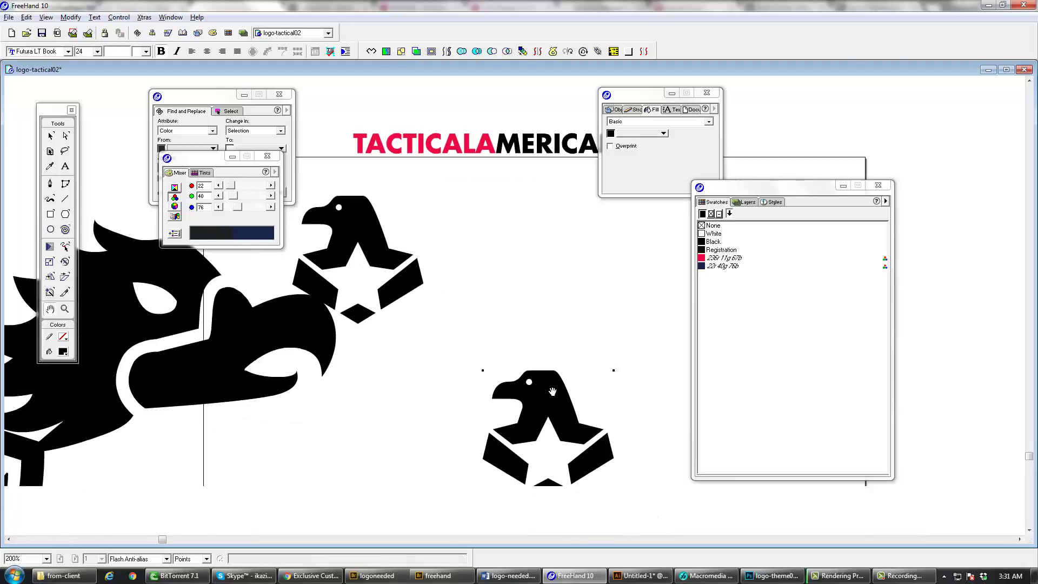
ctrl+click(556, 398)
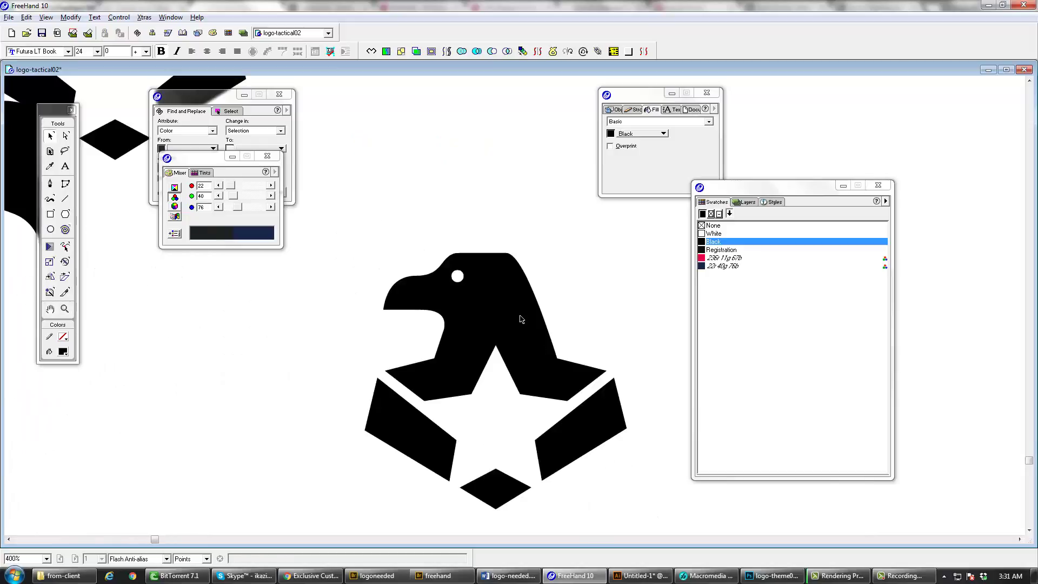
ctrl+click(502, 272)
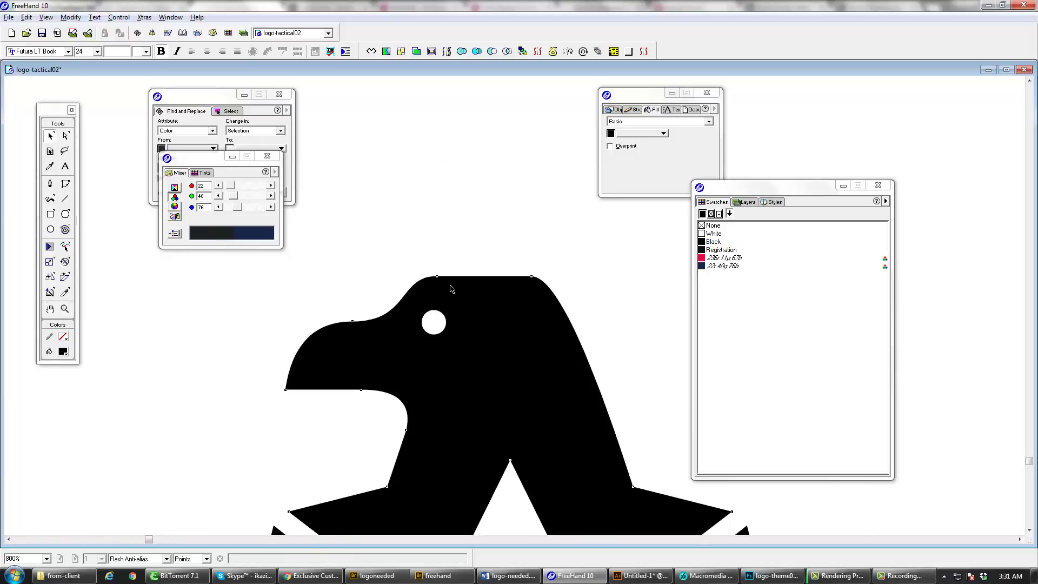
key(ctrl+k)
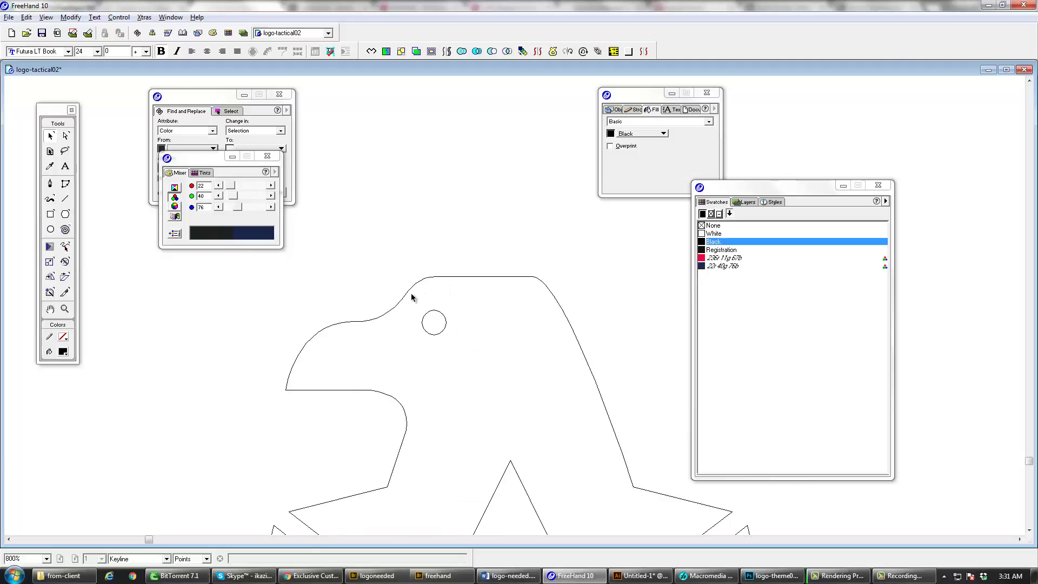
- Try to move the brow section of the copied eagle's outline and undo the move
click(410, 294)
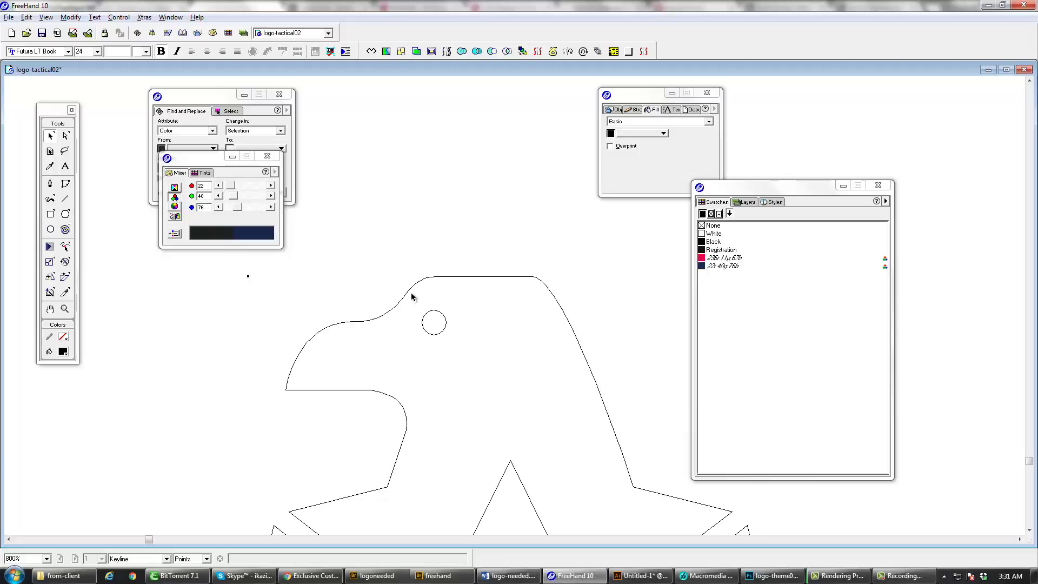
drag(422, 284, 378, 288)
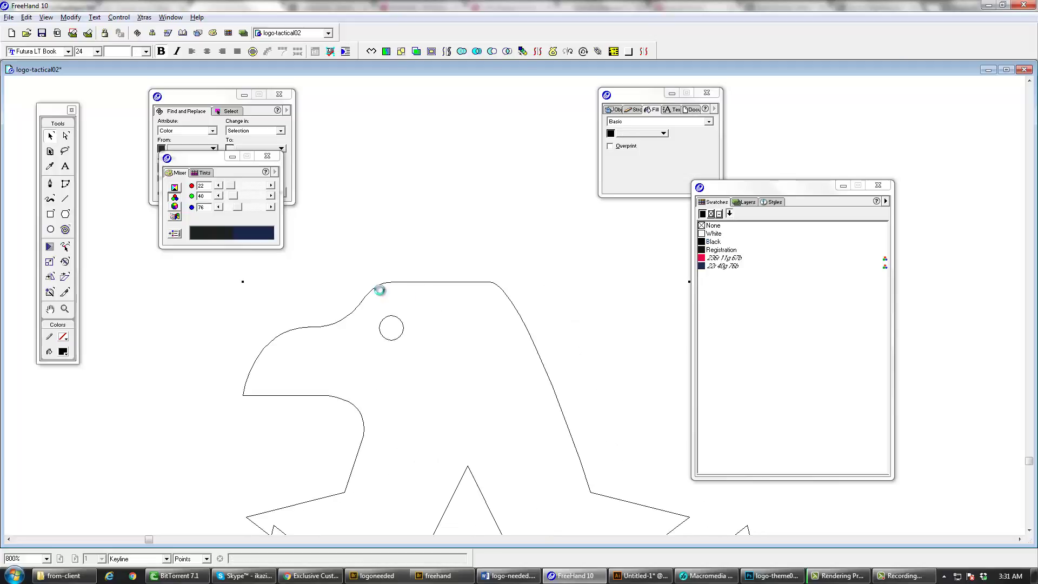
key(ctrl+z)
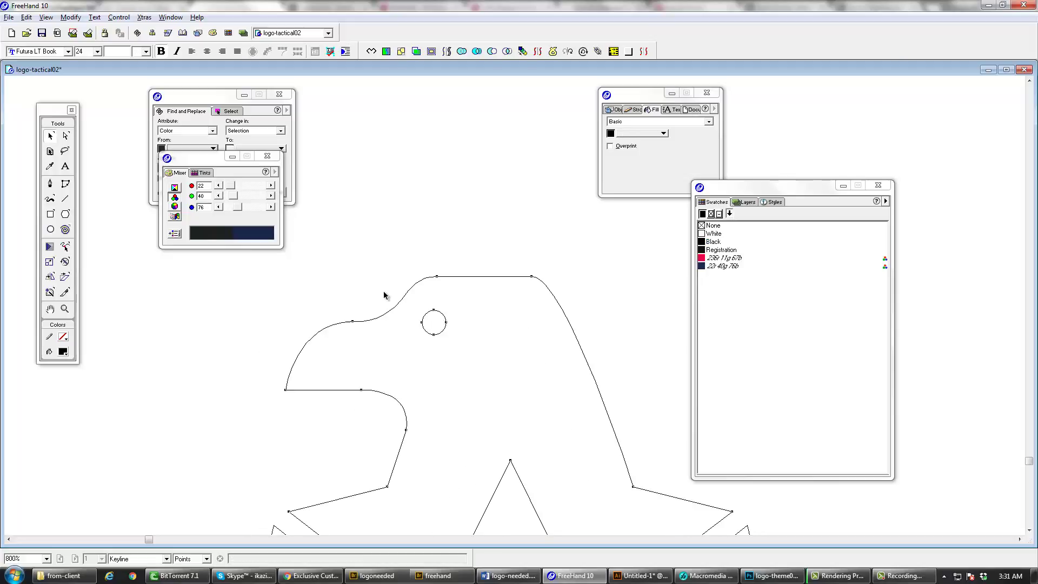
click(409, 296)
- Switch to Photoshop, move the header's logo title left in line with the option labels, and save the file
click(773, 575)
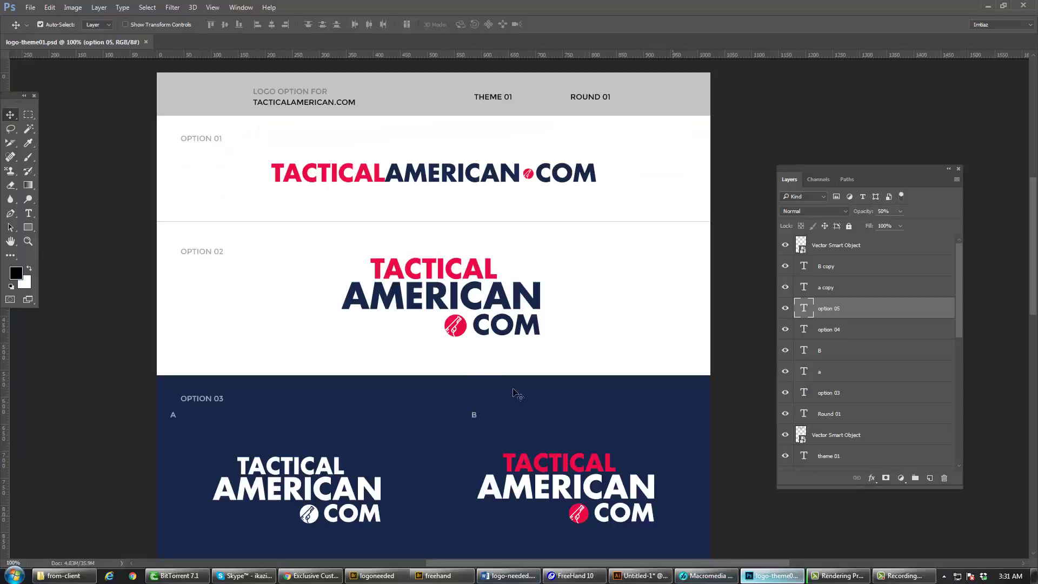
click(306, 103)
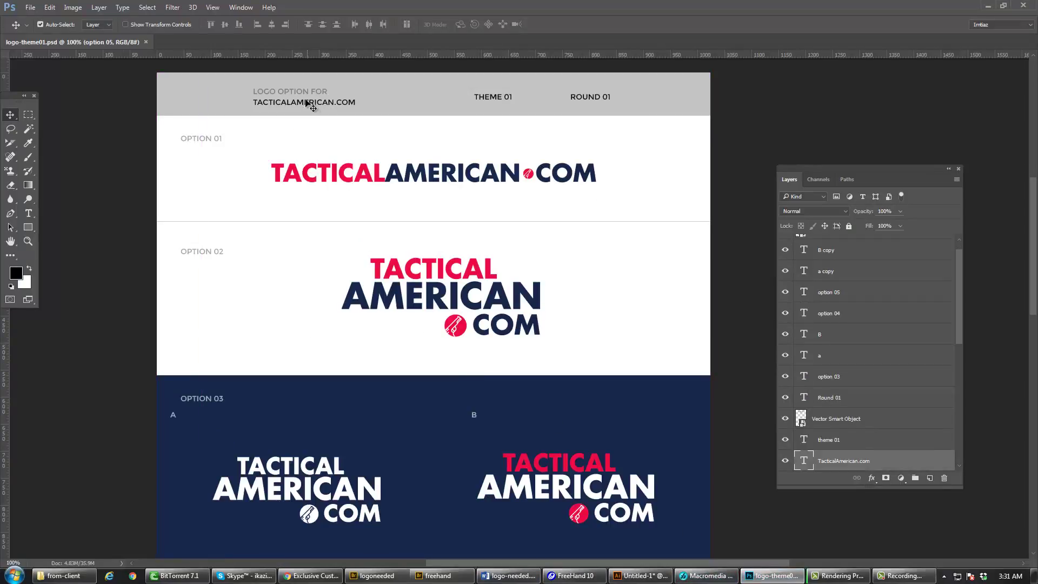
drag(306, 102, 238, 98)
key(ctrl+s)
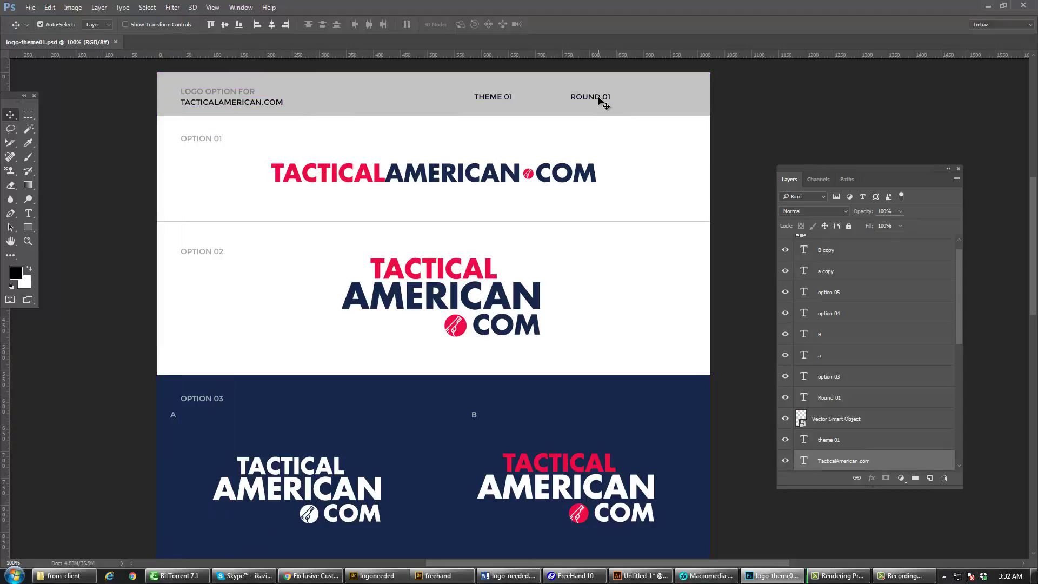
- Move the header's ROUND 01 label toward the sheet's right edge and the THEME 01 label slightly right
drag(600, 101, 664, 100)
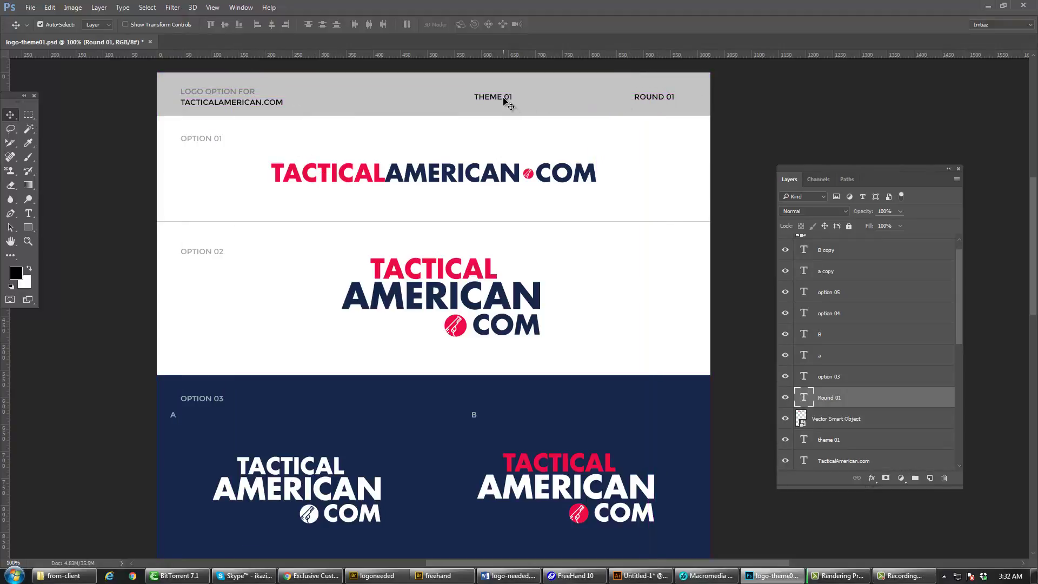
drag(503, 101, 526, 101)
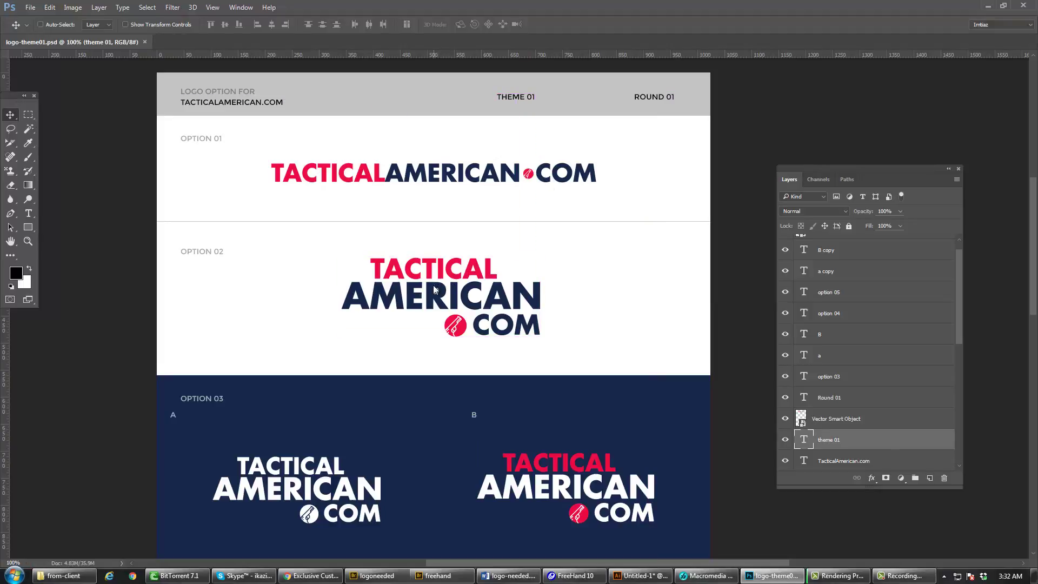
- Save a copy of the presentation sheet as logo-theme02.psd in the same psd folder
key(ctrl+shift+s)
click(117, 450)
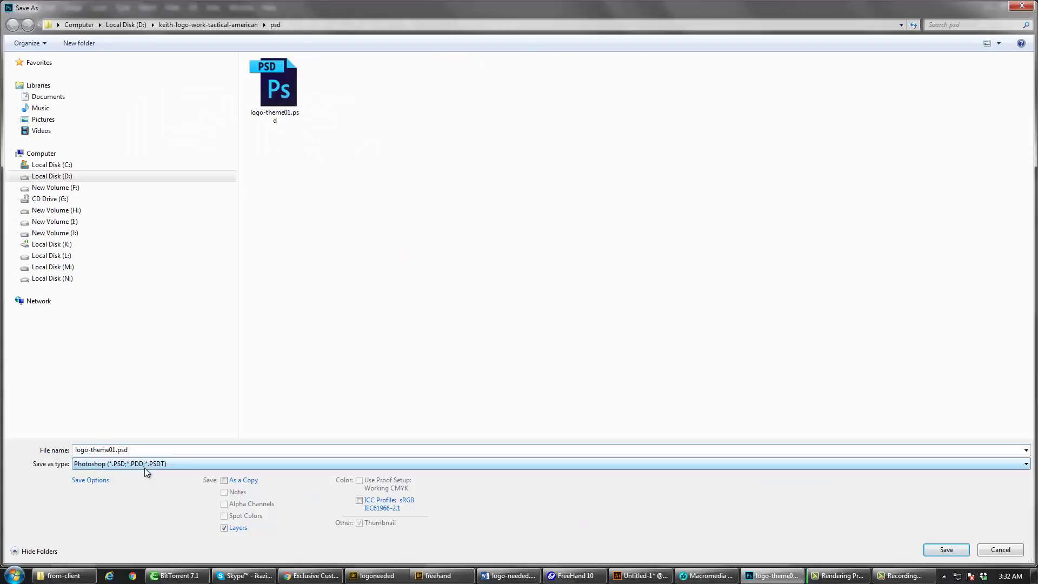
key(BackSpace)
text(2)
key(Return)
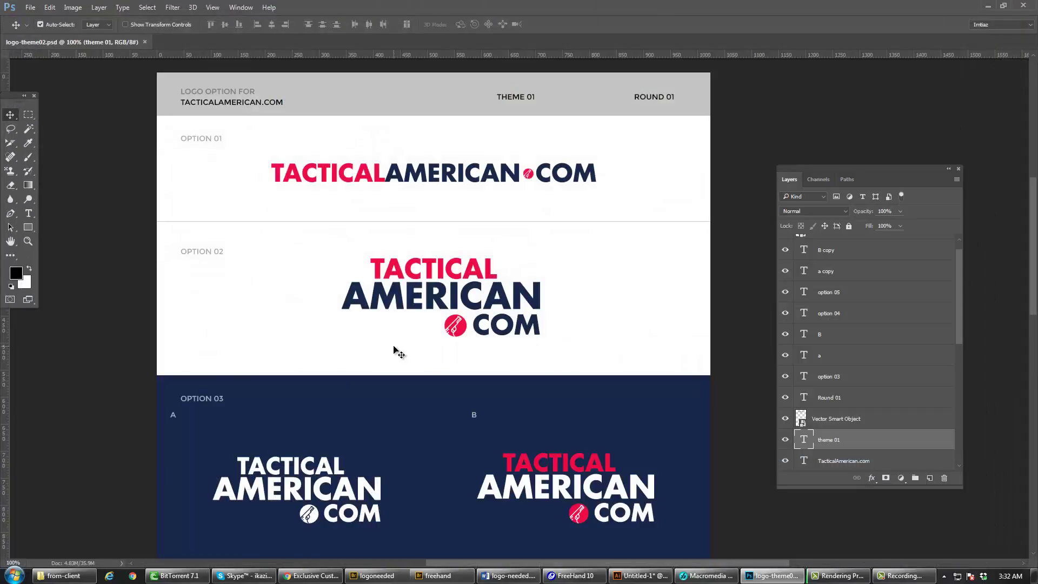
- Change the header's theme label to THEME 02 and save the file
key(t)
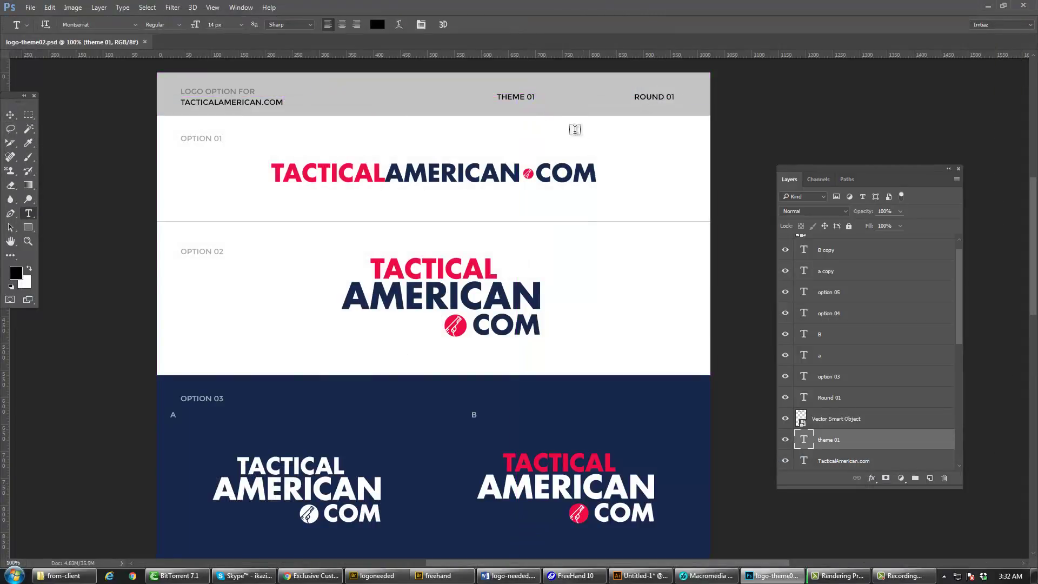
click(532, 96)
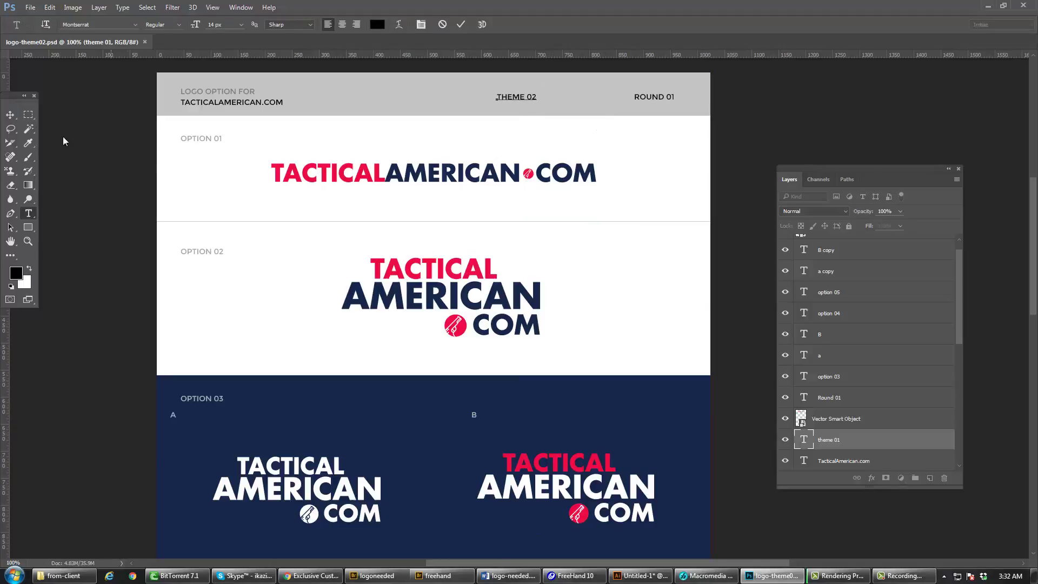
click(9, 114)
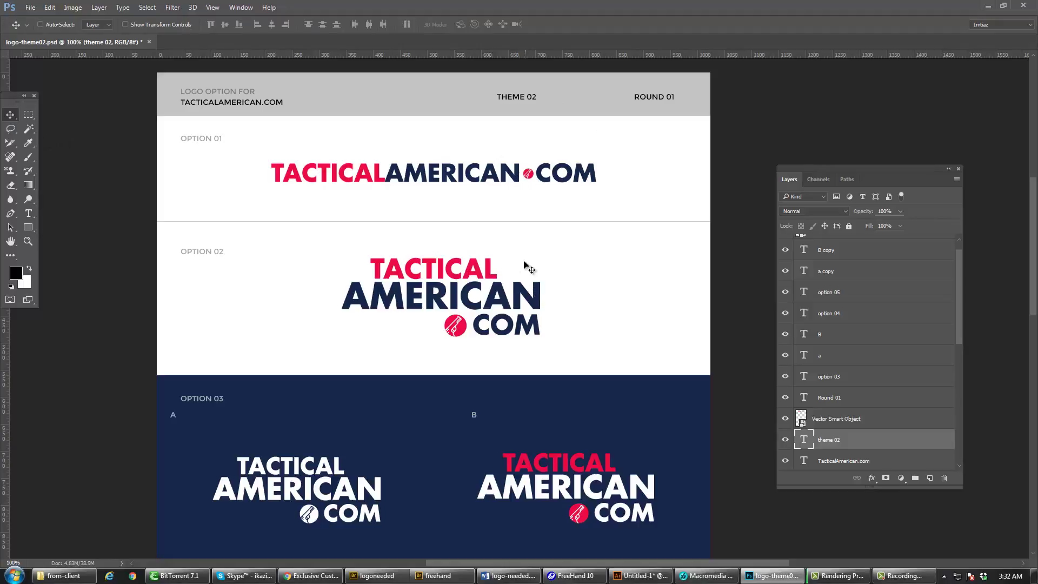
key(ctrl+s)
- Switch to FreeHand and examine the points and curve handles along the copied eagle's flat crown
key(alt+Tab)
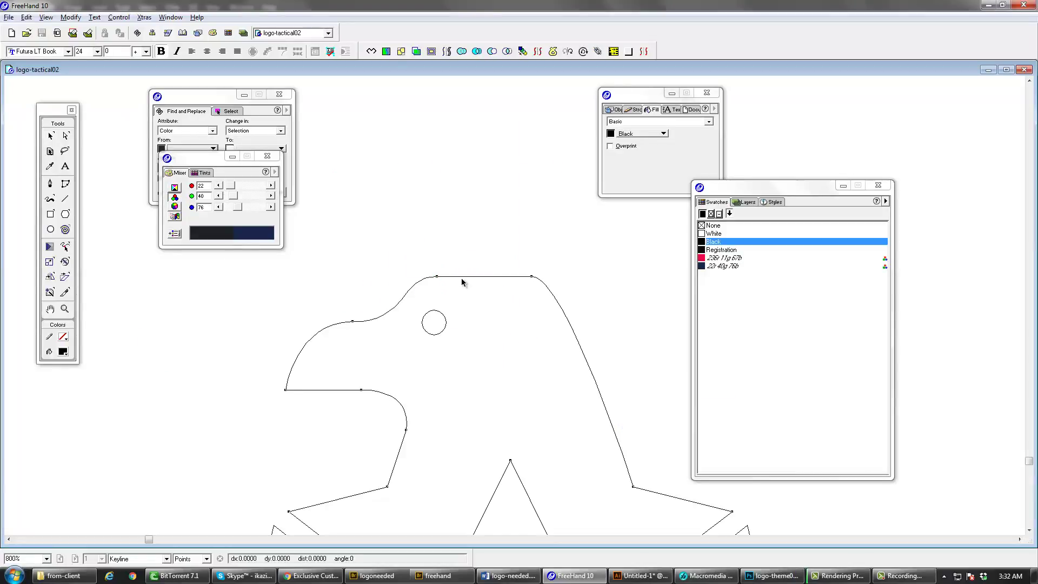
click(462, 277)
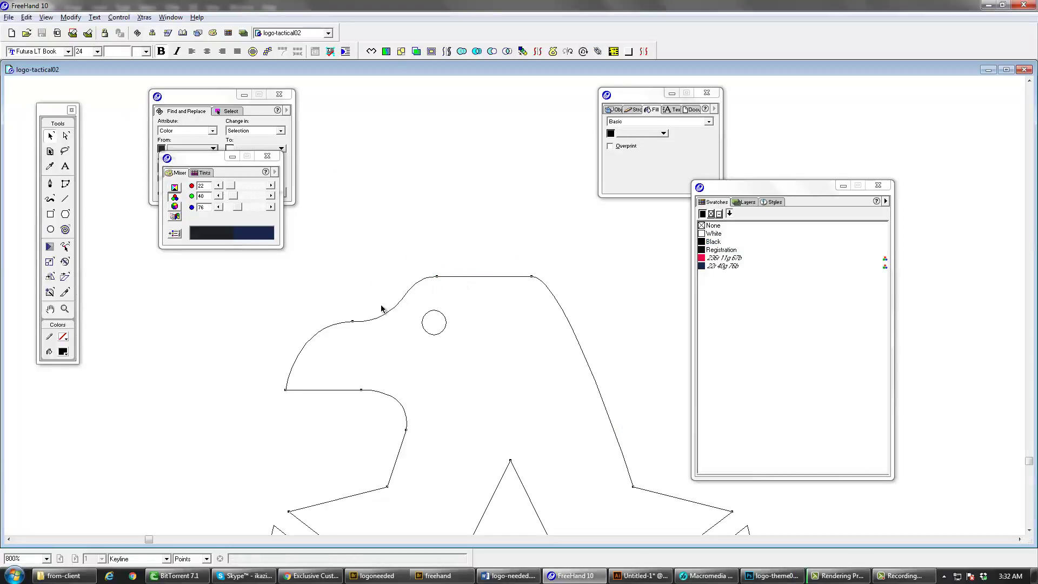
click(542, 288)
click(545, 286)
click(532, 276)
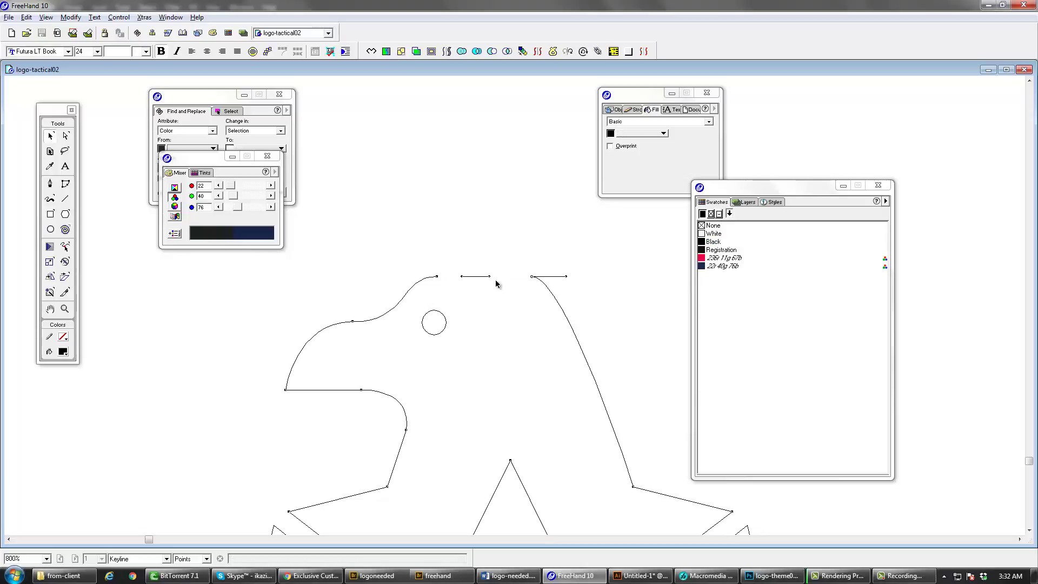
click(430, 292)
- Cut the flat crown section out of the copied eagle's outline with the Knife tool and move it above the head
key(k)
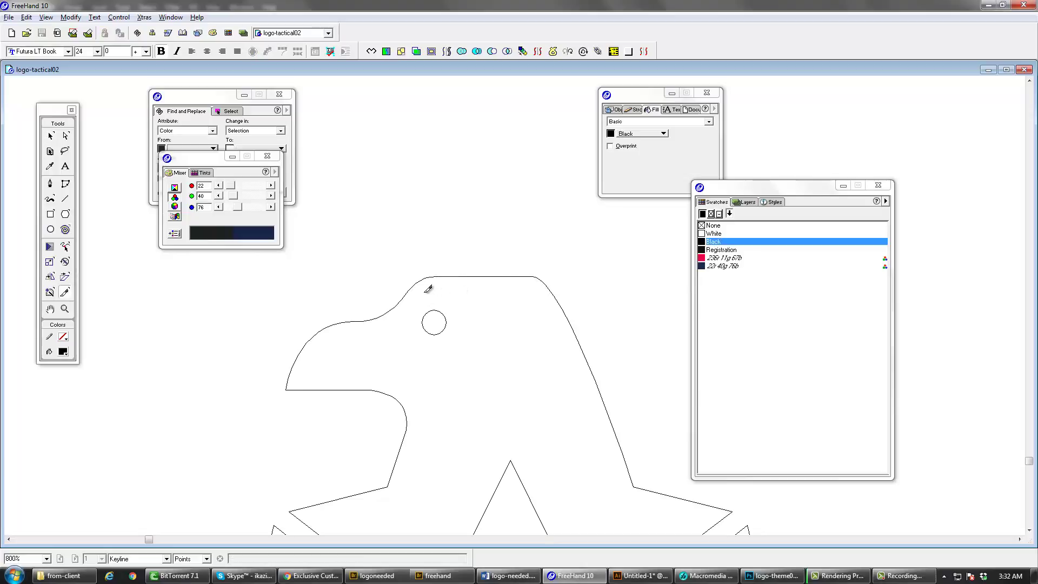
key(v)
click(440, 277)
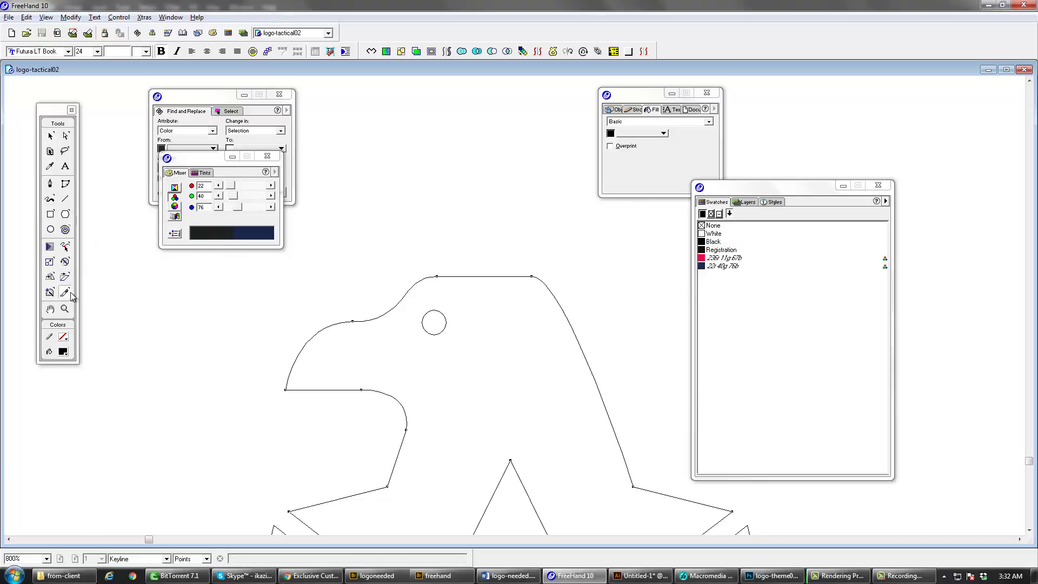
click(424, 277)
click(545, 284)
key(Tab)
key(v)
drag(495, 278, 494, 214)
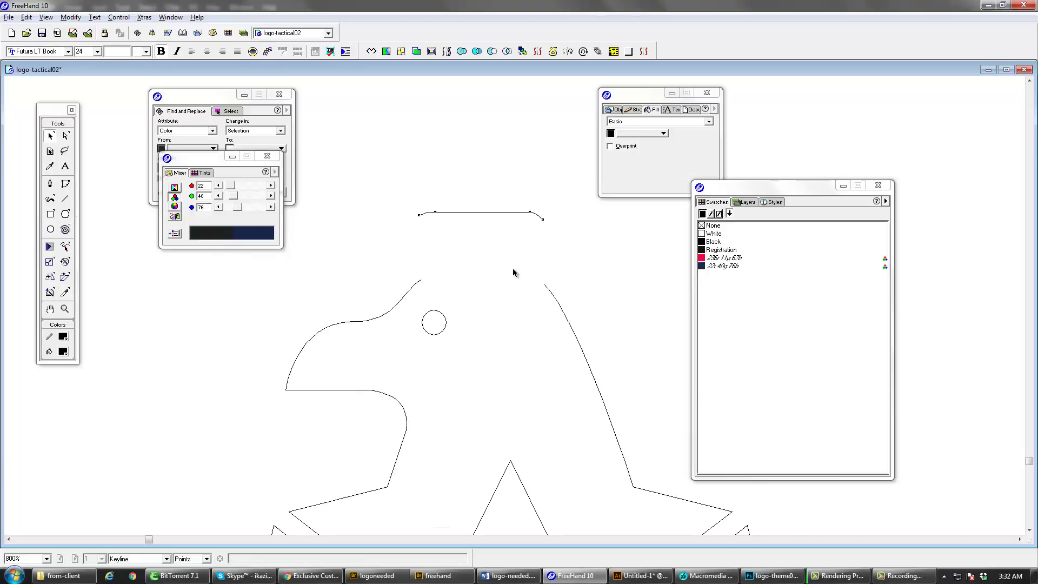
key(Tab)
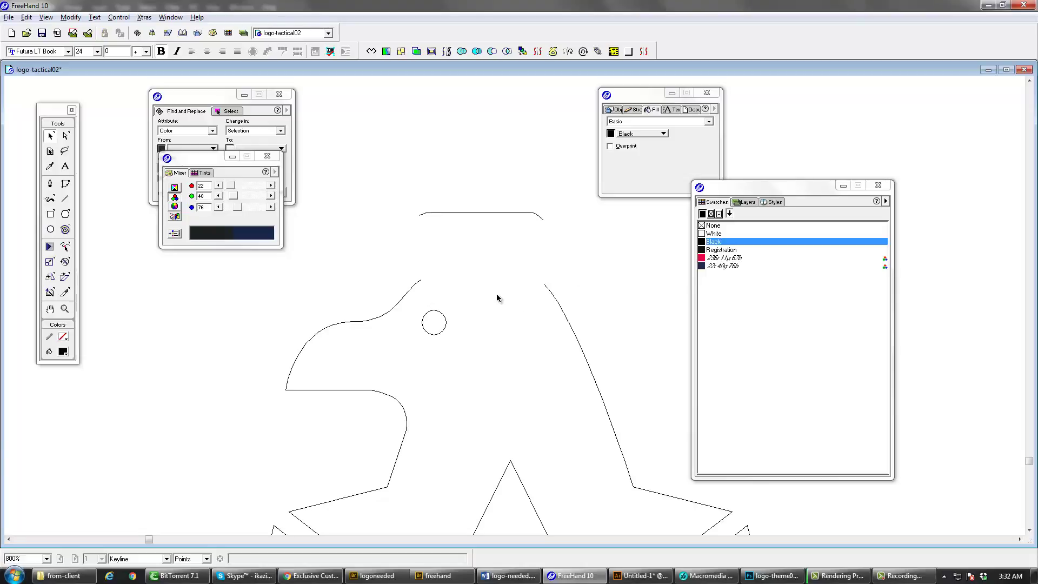
- Draw a new line across the gap in the eagle's crown and bend it upward into an arc
key(z)
click(533, 297)
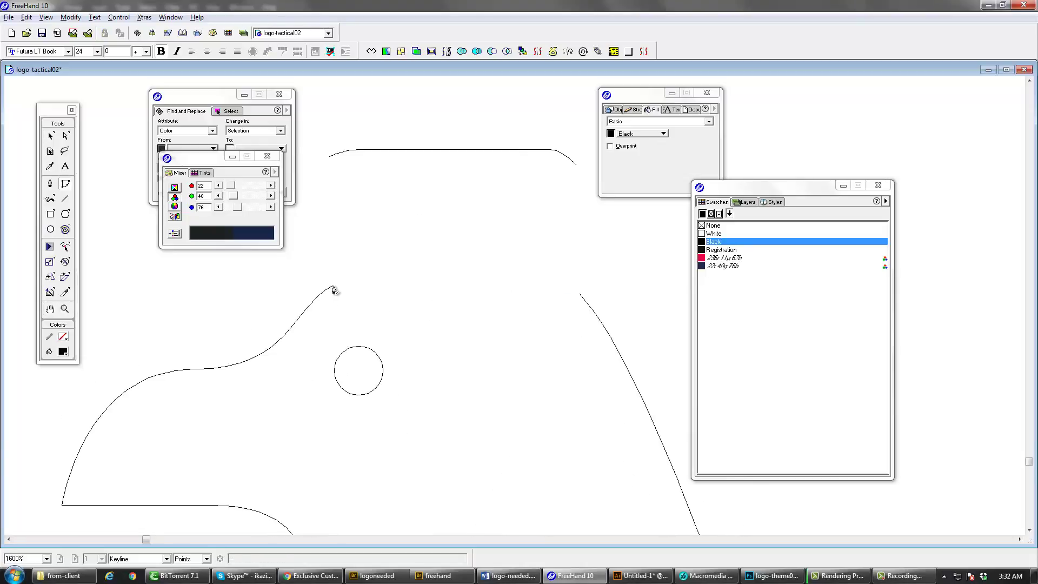
click(334, 286)
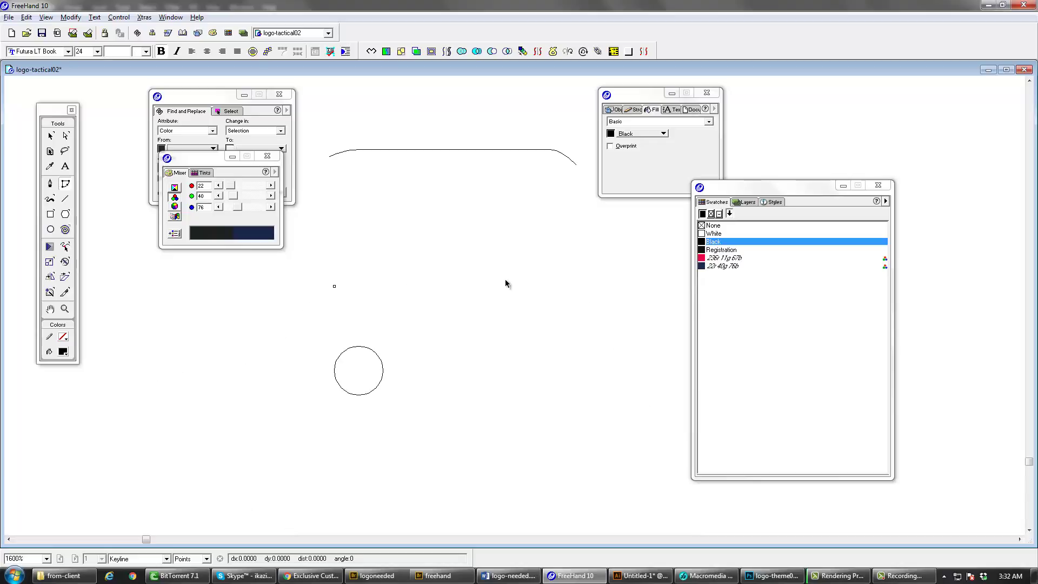
key(ctrl+z)
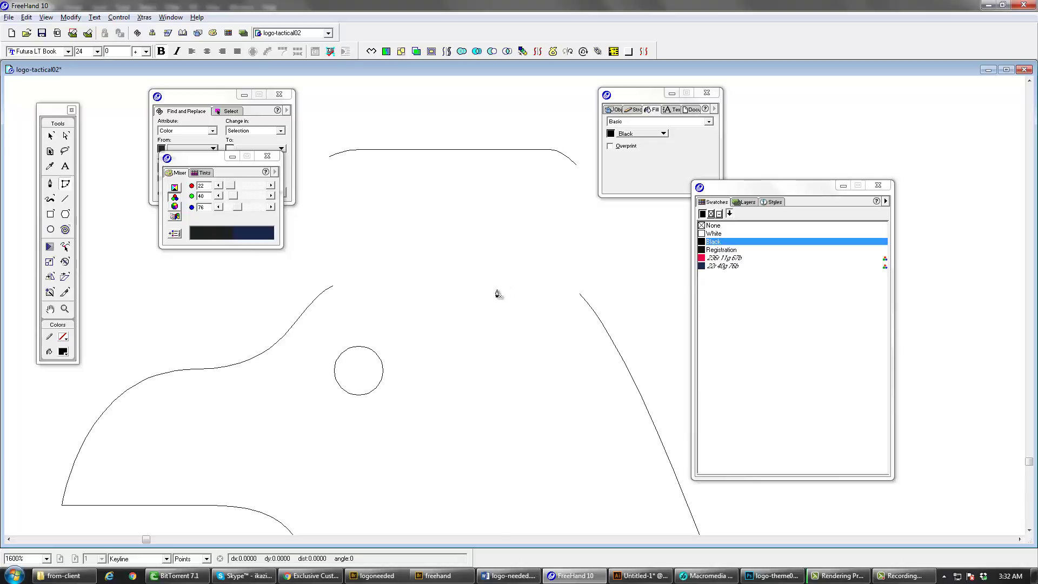
click(337, 286)
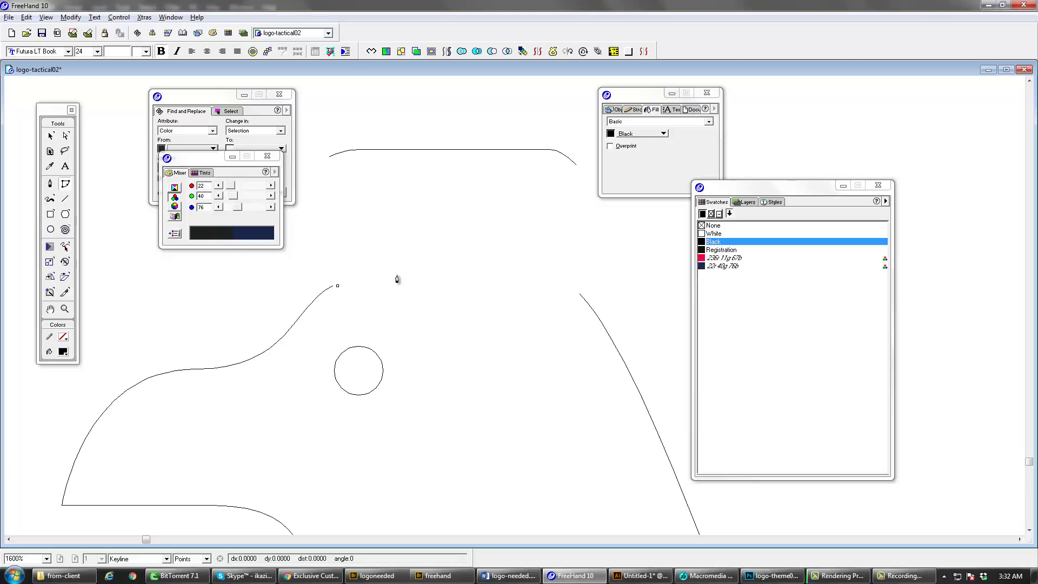
click(576, 290)
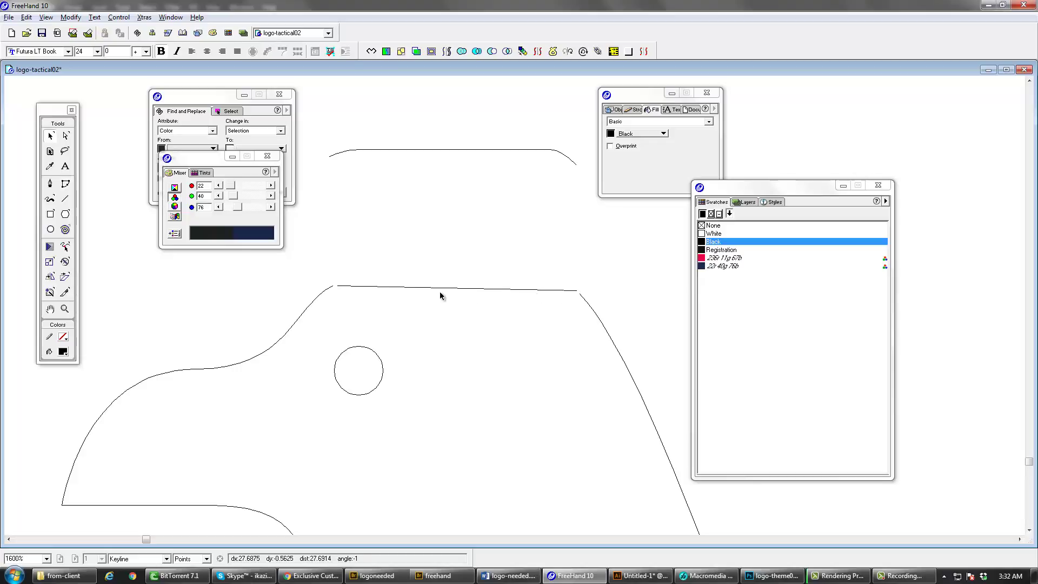
drag(439, 288, 449, 265)
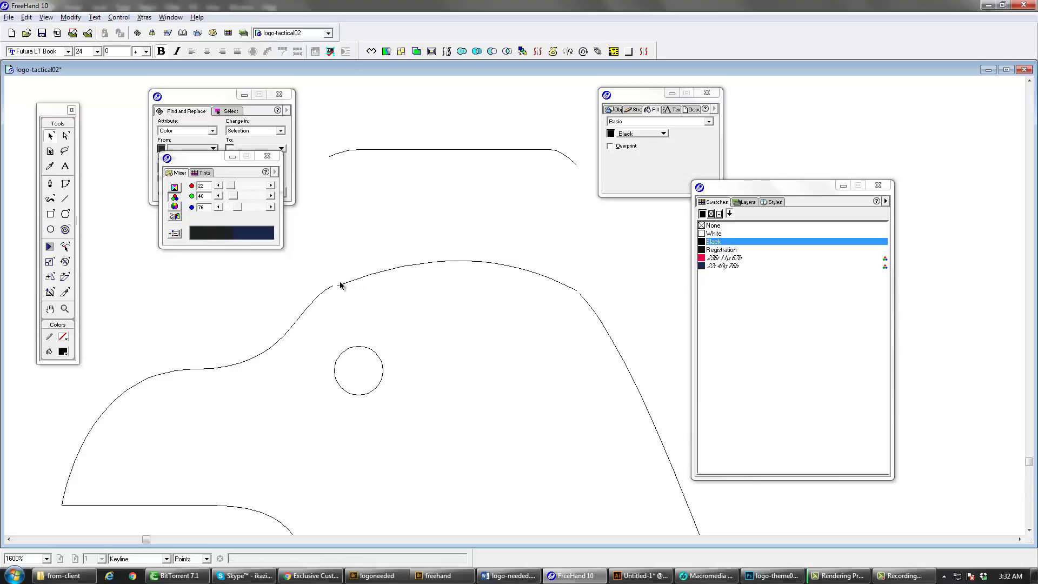
- Snap both ends of the new crown arc onto the cut ends of the eagle's head outline
drag(338, 286, 355, 285)
key(alt+v)
click(106, 256)
key(v)
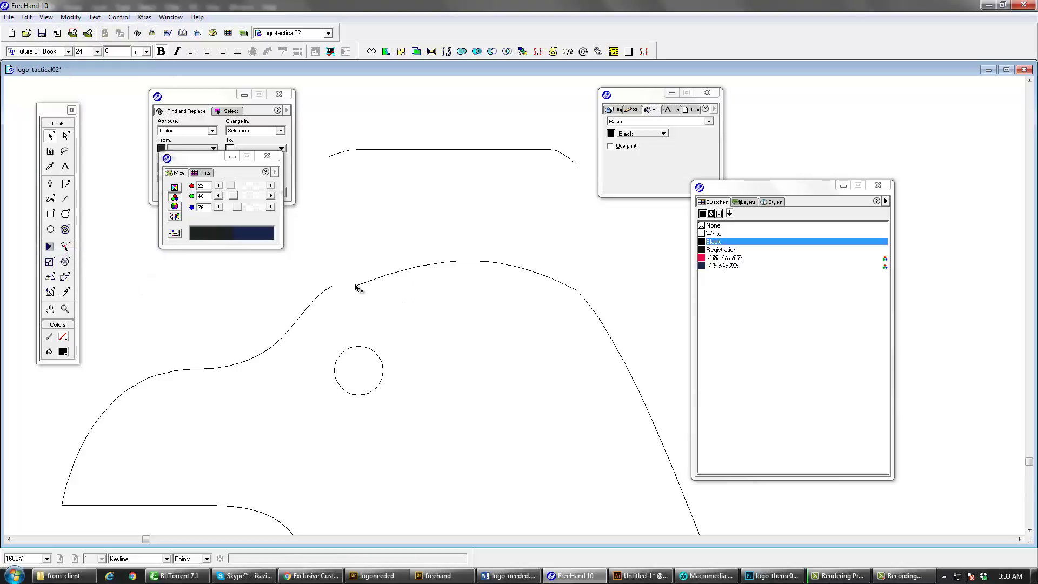
drag(356, 287, 335, 287)
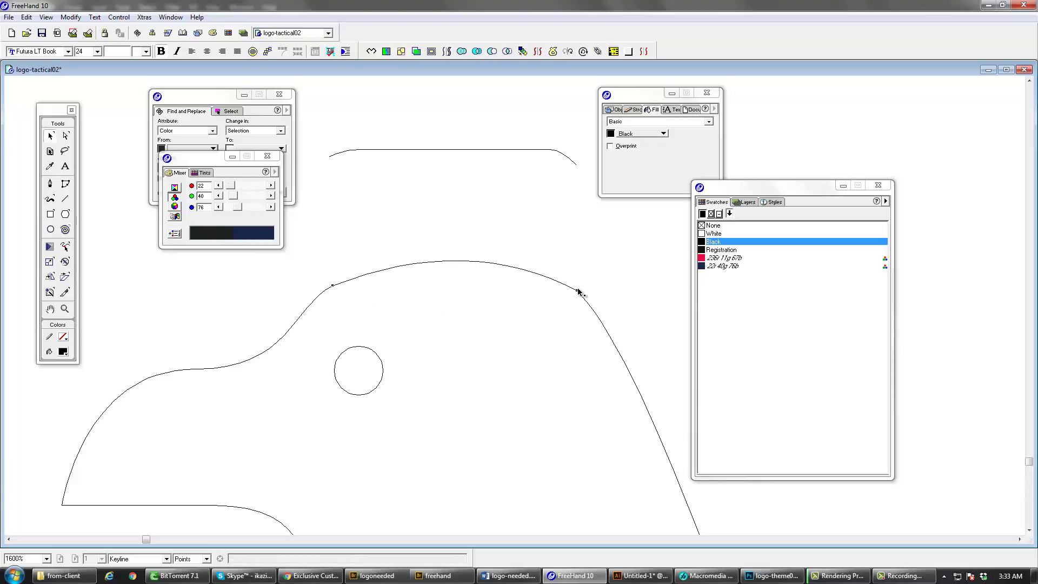
drag(577, 289, 580, 295)
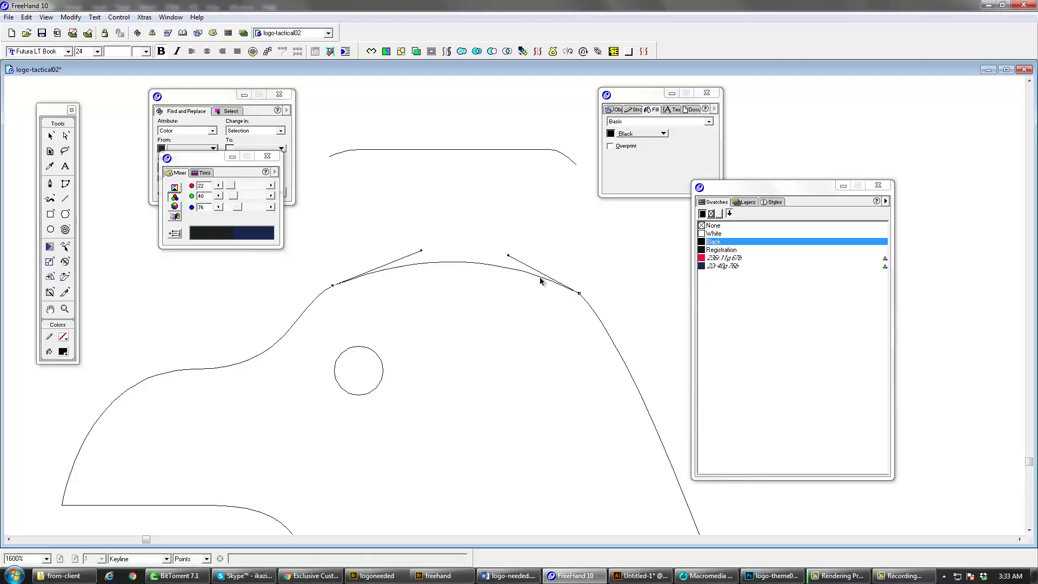
- Adjust the curve handles at both ends of the crown arc to give the eagle a fuller, rounder head
mouse_move(508, 257)
mouse_down()
mouse_move(528, 241)
mouse_move(515, 251)
mouse_up()
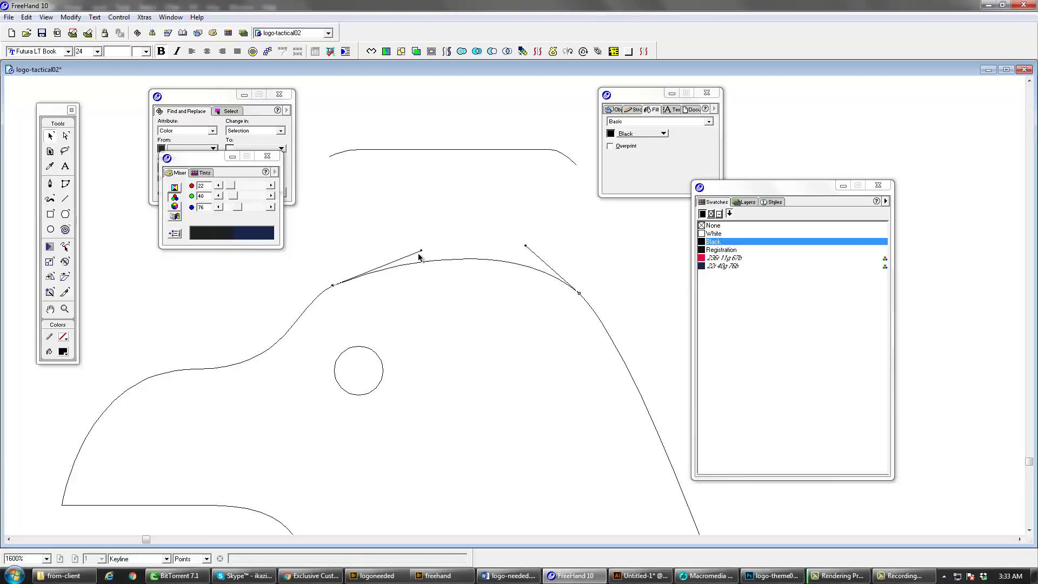
drag(422, 254, 396, 238)
click(507, 333)
- Duplicate the large eagle head's eye shape and place the copy beside the small eagle-and-star emblem being edited
ctrl+alt+click(511, 337)
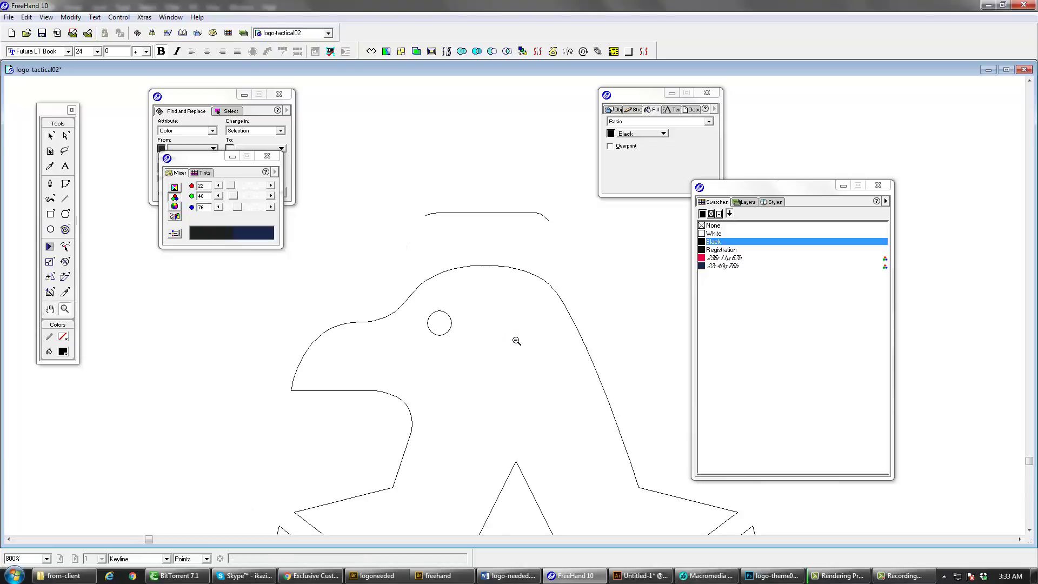
ctrl+alt+click(502, 342)
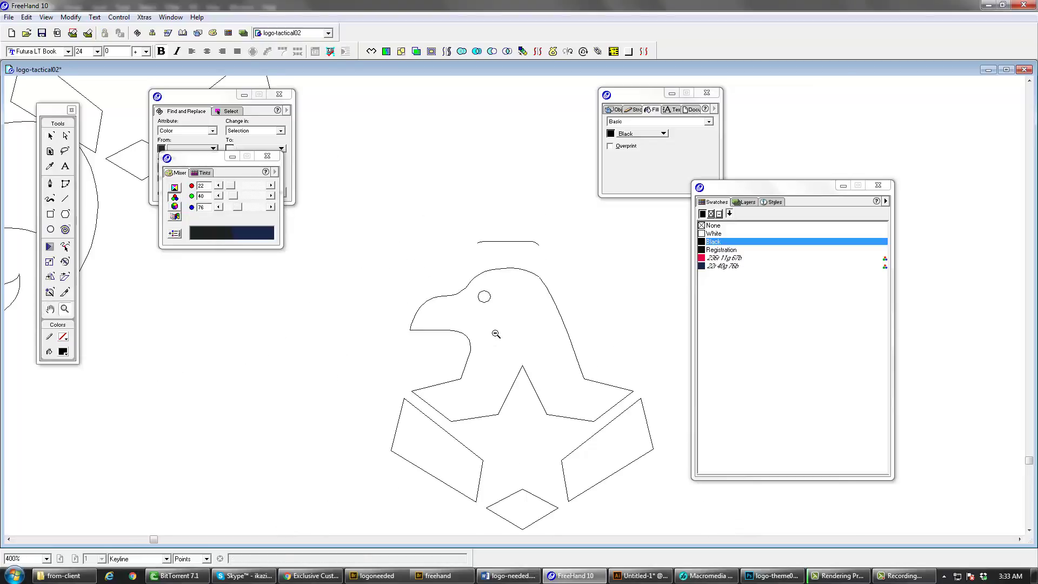
ctrl+alt+click(495, 334)
drag(476, 346, 579, 419)
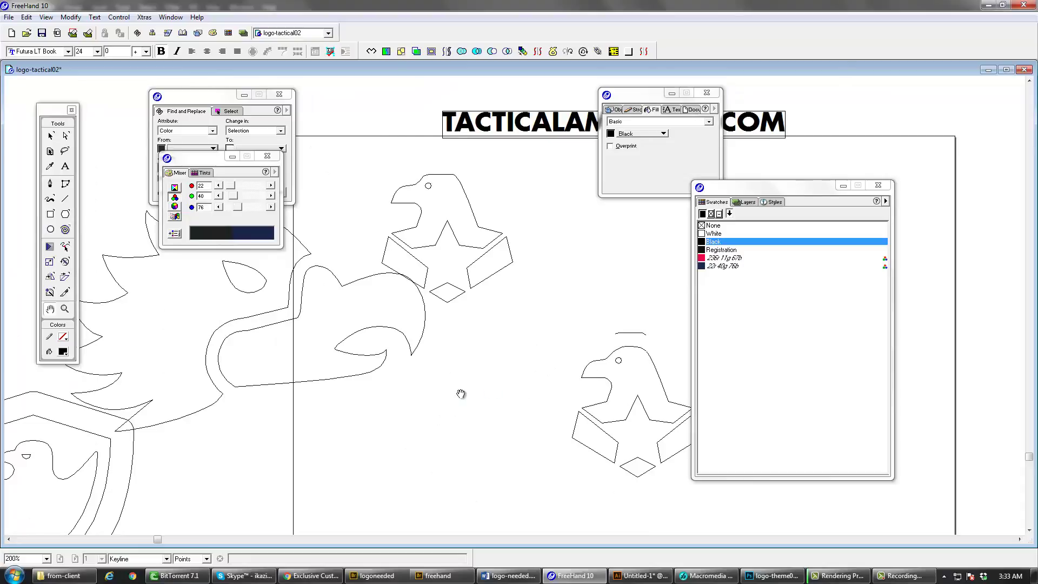
drag(461, 394, 474, 404)
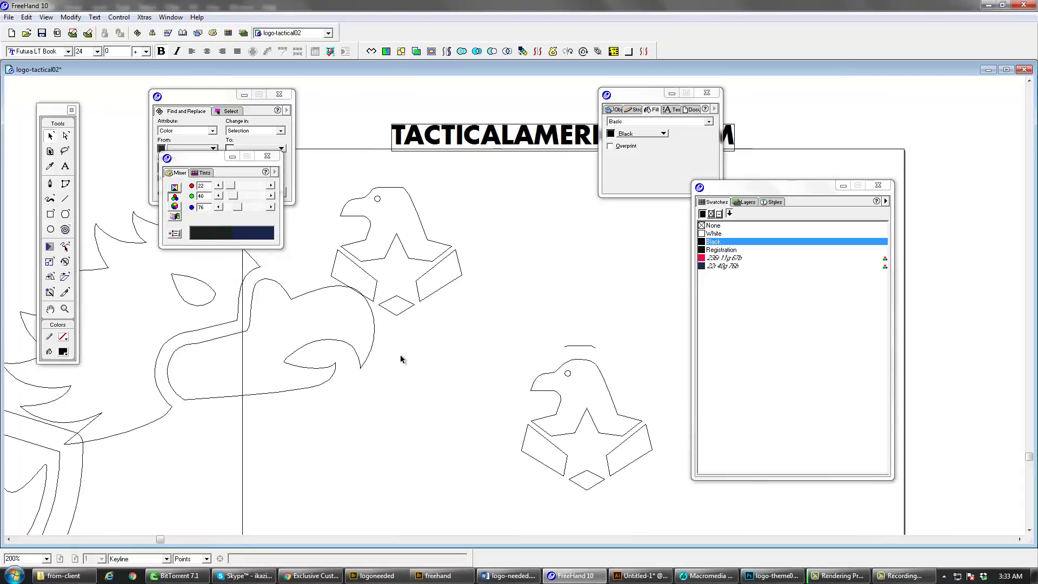
click(210, 305)
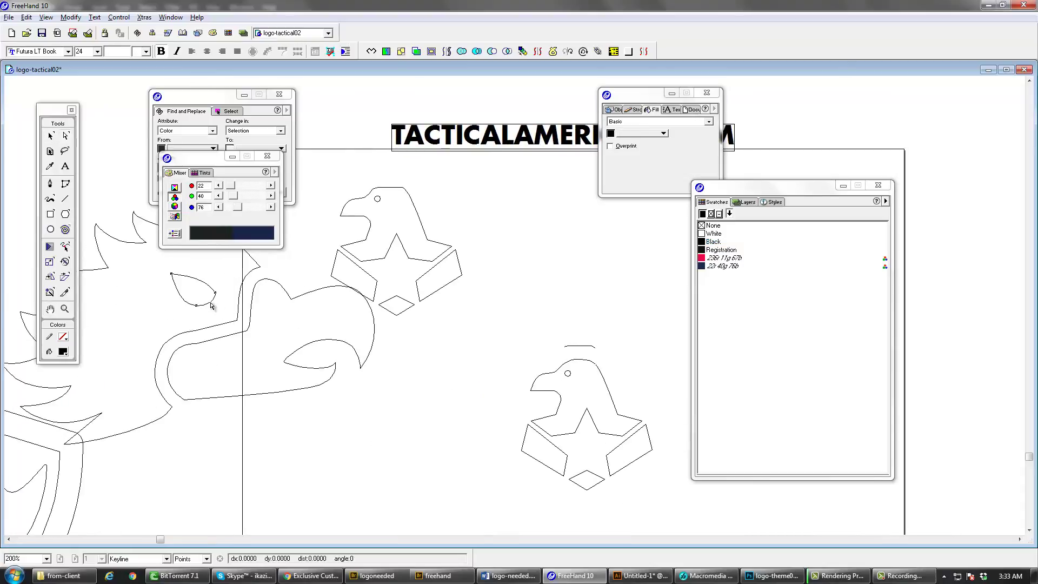
drag(211, 302, 514, 426)
- Try to rotate the duplicated eye shape beside the emblem and undo the rotation
ctrl+click(514, 426)
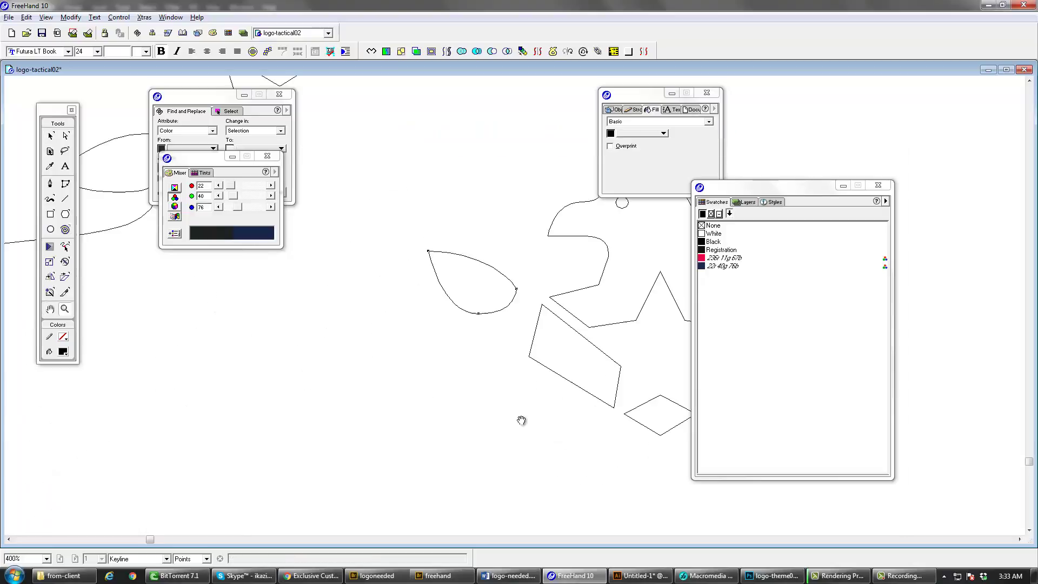
drag(547, 387, 398, 474)
key(Tab)
drag(345, 399, 297, 404)
key(space)
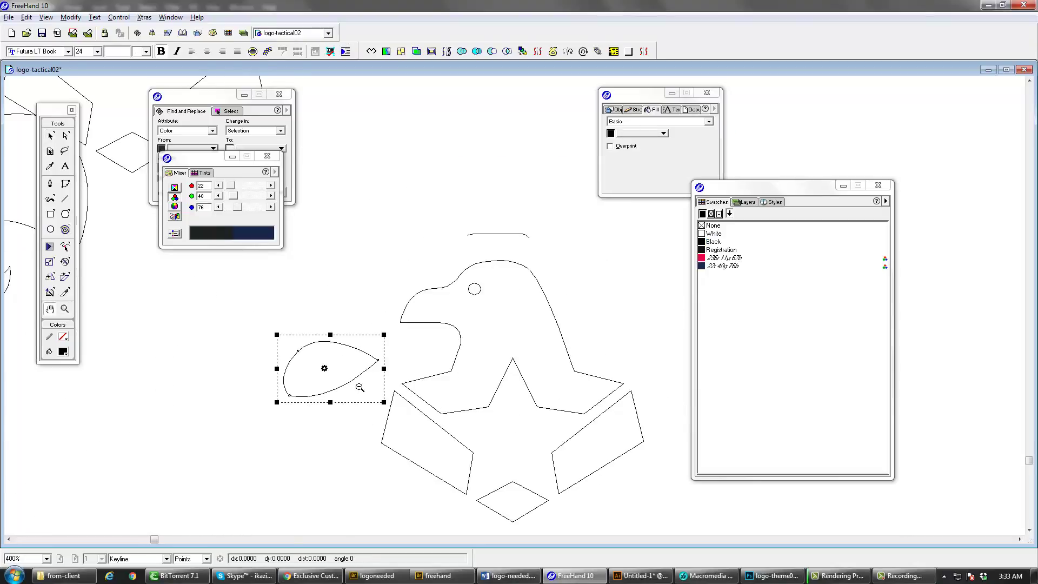
ctrl+alt+click(358, 386)
drag(337, 364, 334, 438)
drag(320, 378, 308, 423)
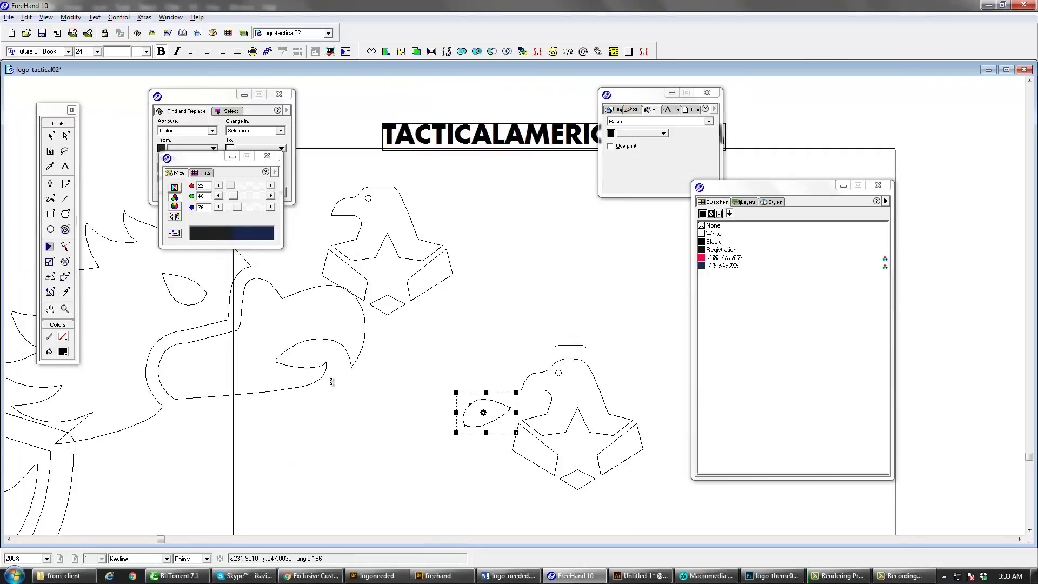
key(ctrl+z)
key(Tab)
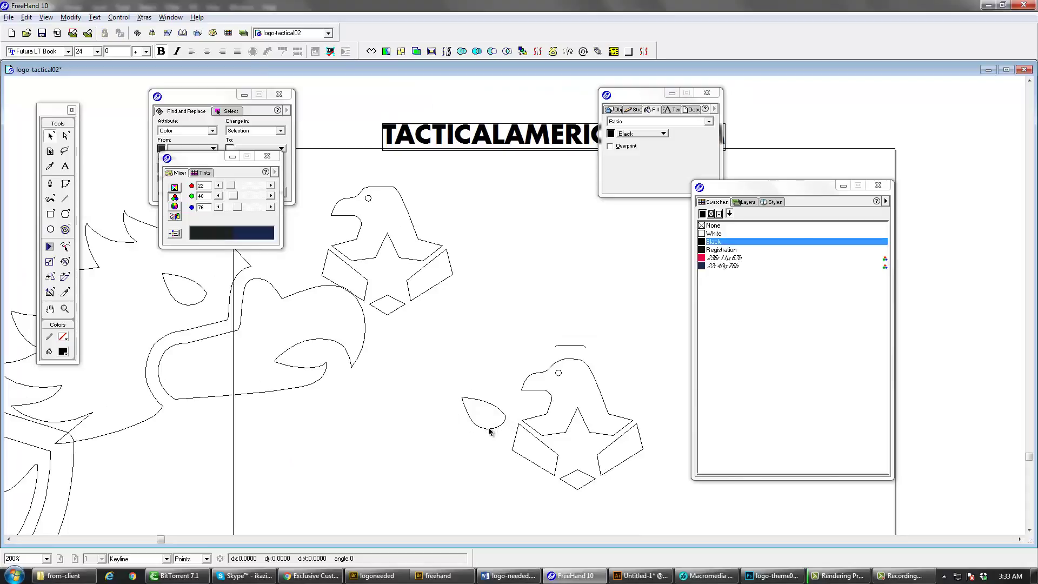
- Reflect the duplicated eye shape and place it over the small eagle's face, next to its round eye
click(489, 430)
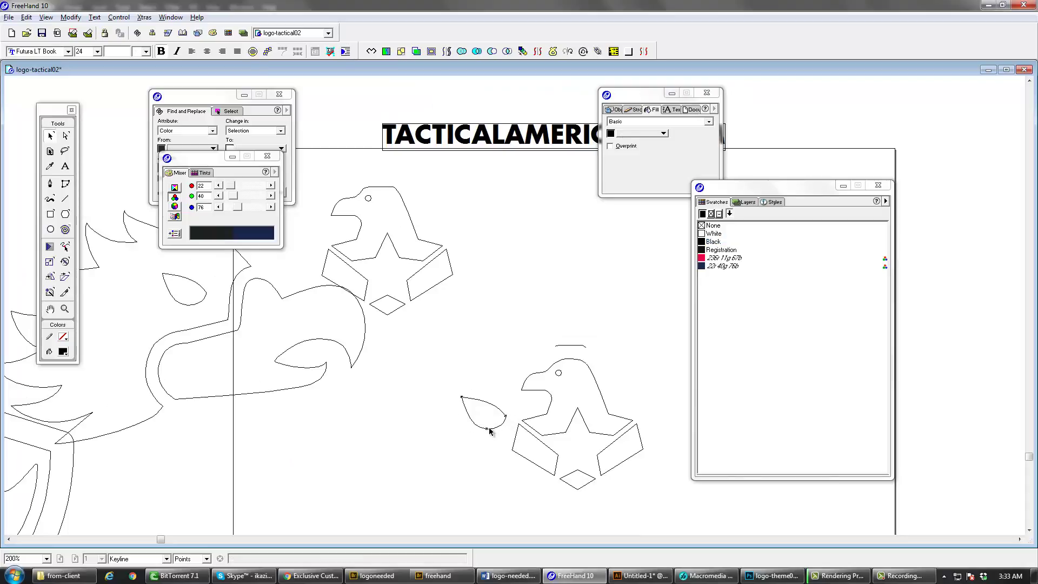
click(50, 277)
drag(488, 419, 490, 446)
key(v)
ctrl+click(574, 397)
click(419, 372)
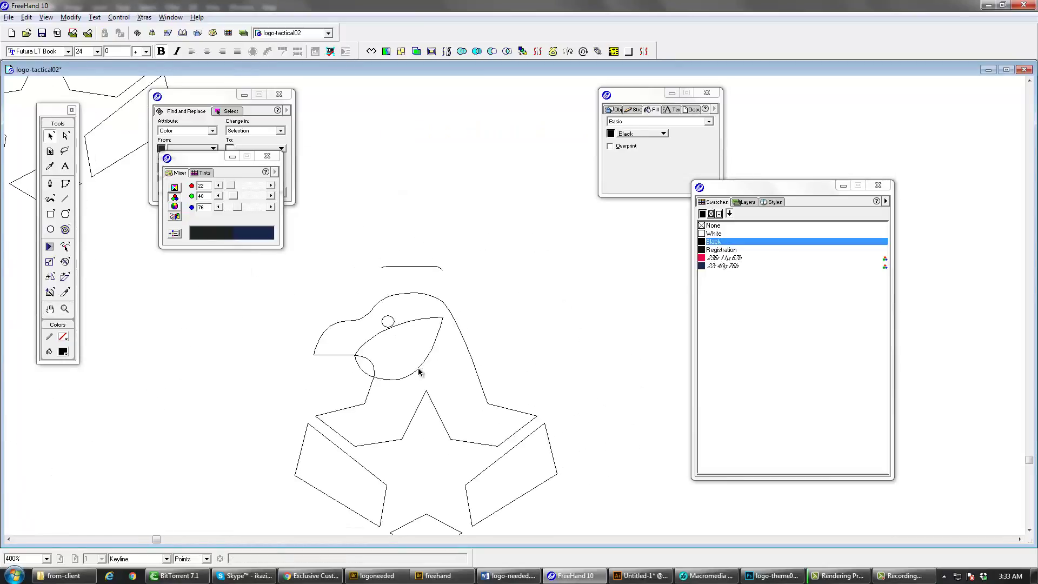
- Scale the reflected eye shape down to fit the small eagle's head
double_click(423, 369)
drag(527, 389, 423, 363)
click(382, 348)
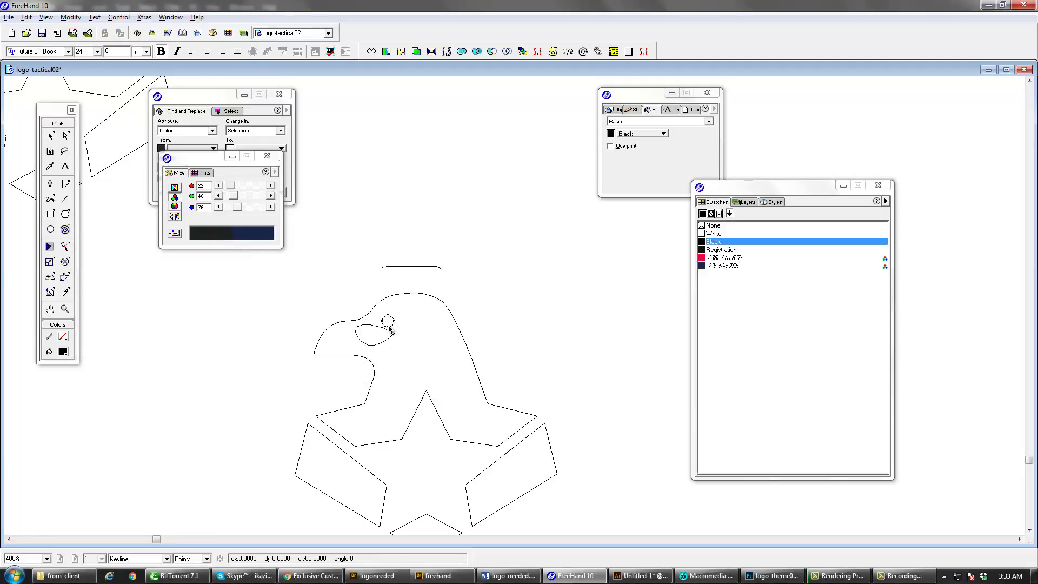
- Move the round eye out beside the emblem and place the pointed eye shape in the small eagle's head
drag(388, 327, 585, 335)
drag(388, 341, 419, 331)
click(414, 343)
- Duplicate the large eagle head and offset the copy so its beak stands clear for reuse
ctrl+alt+click(416, 347)
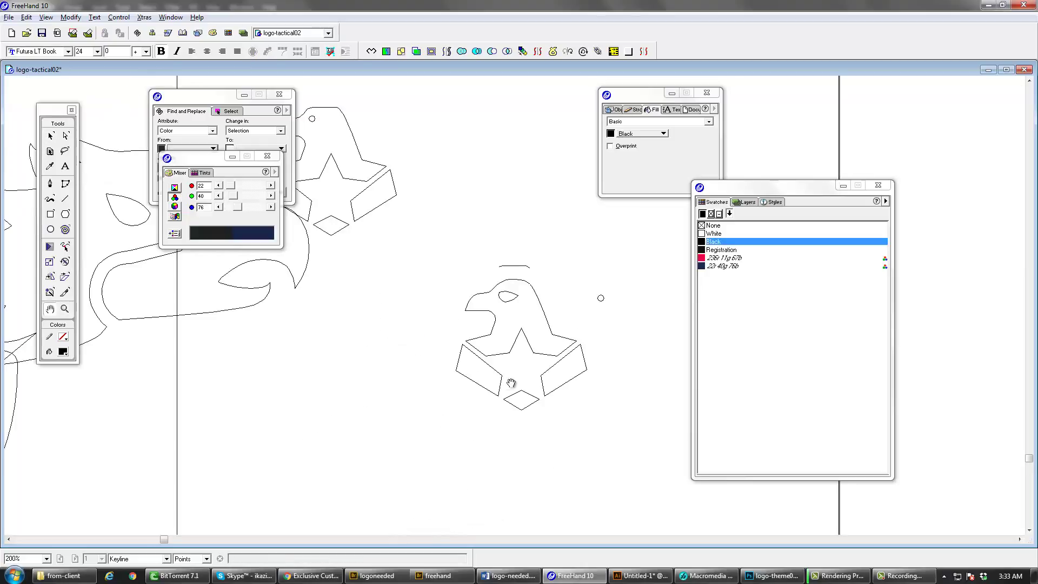
drag(511, 382, 498, 445)
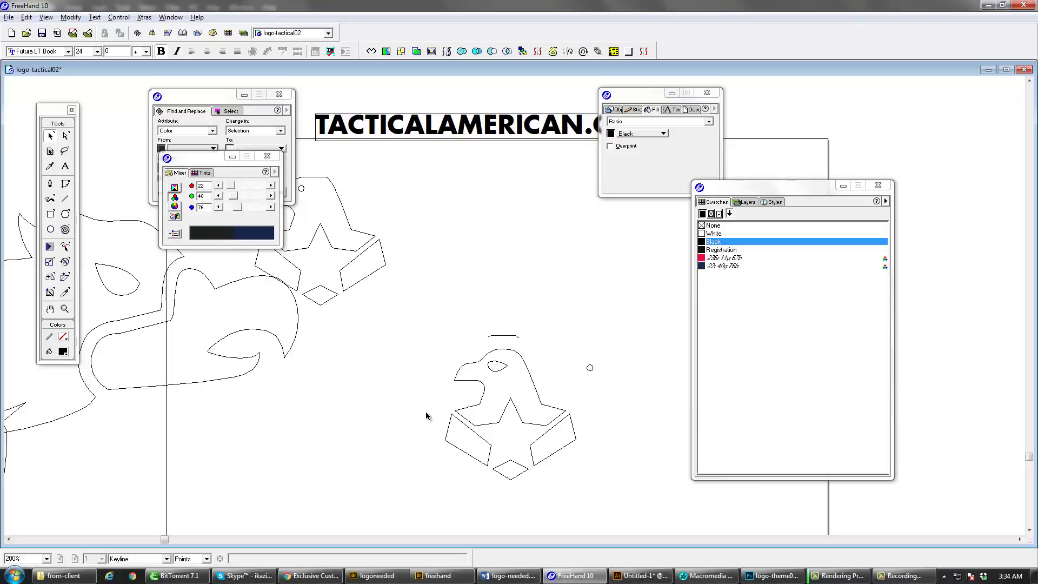
click(260, 360)
drag(259, 362, 242, 426)
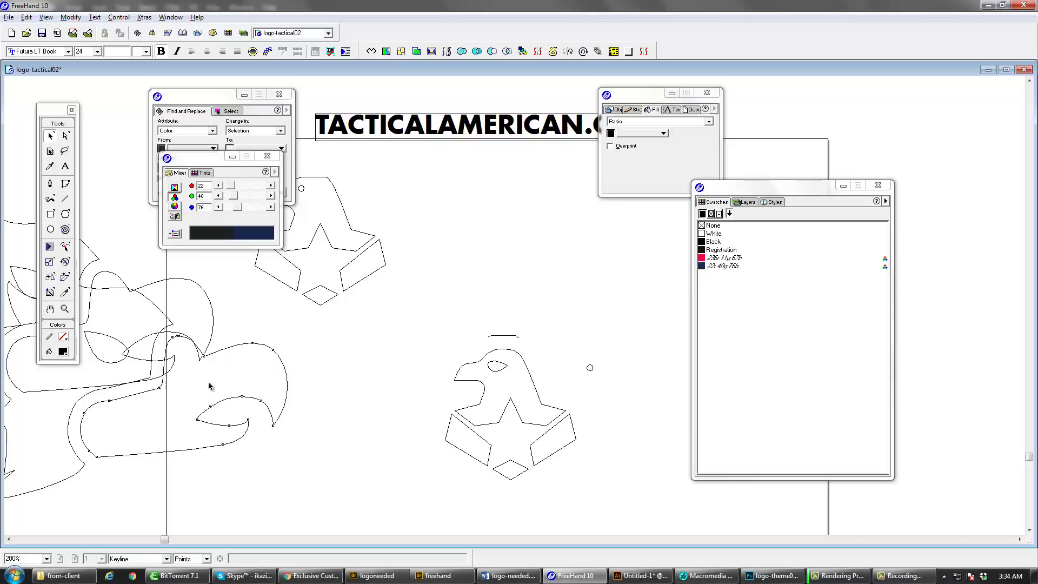
- Cut the copied head's beak outline with the Knife and move the hooked front piece toward the small emblem
key(k)
click(191, 447)
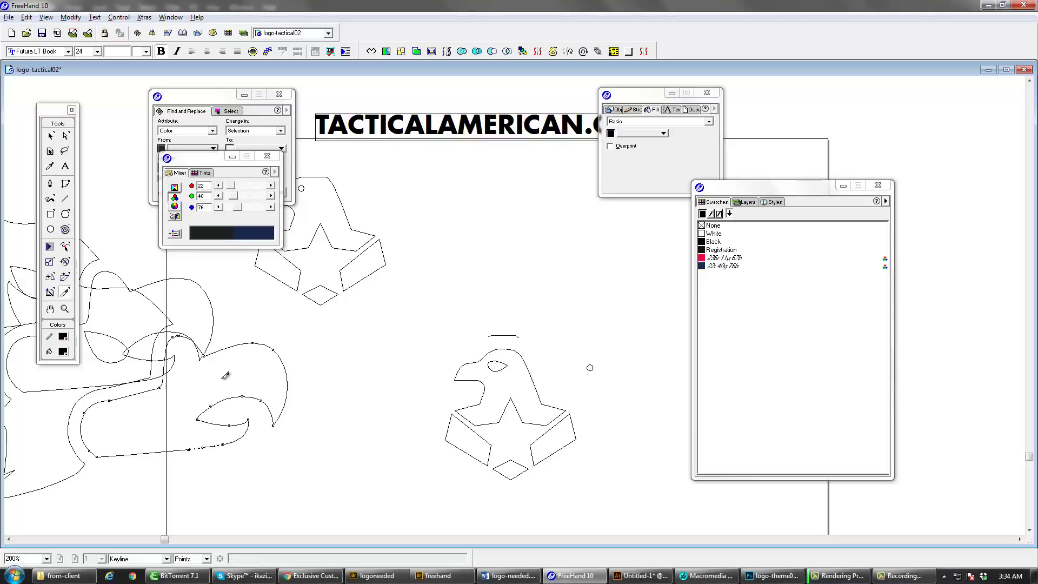
key(Tab)
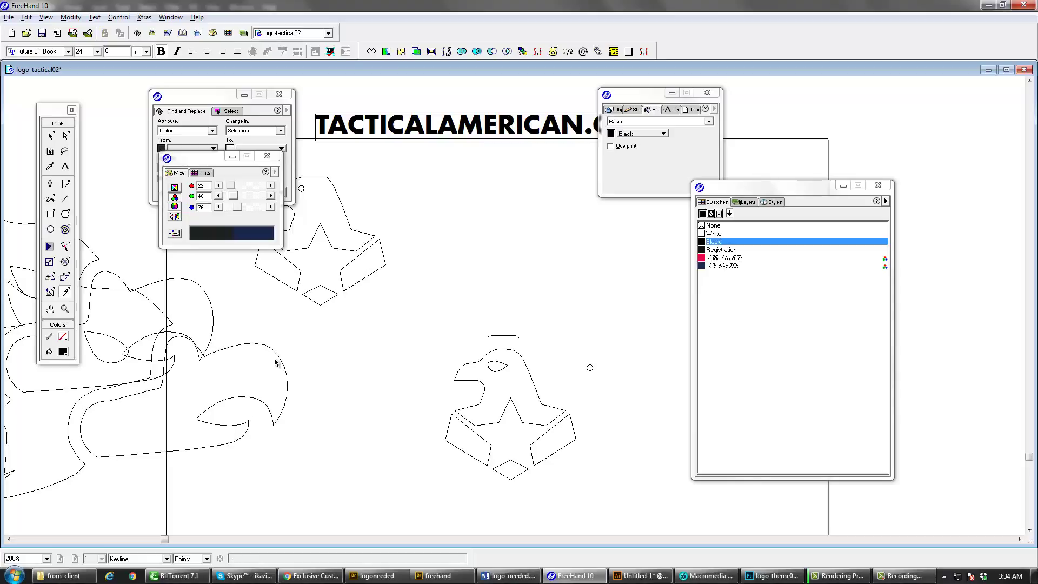
key(v)
drag(277, 358, 388, 369)
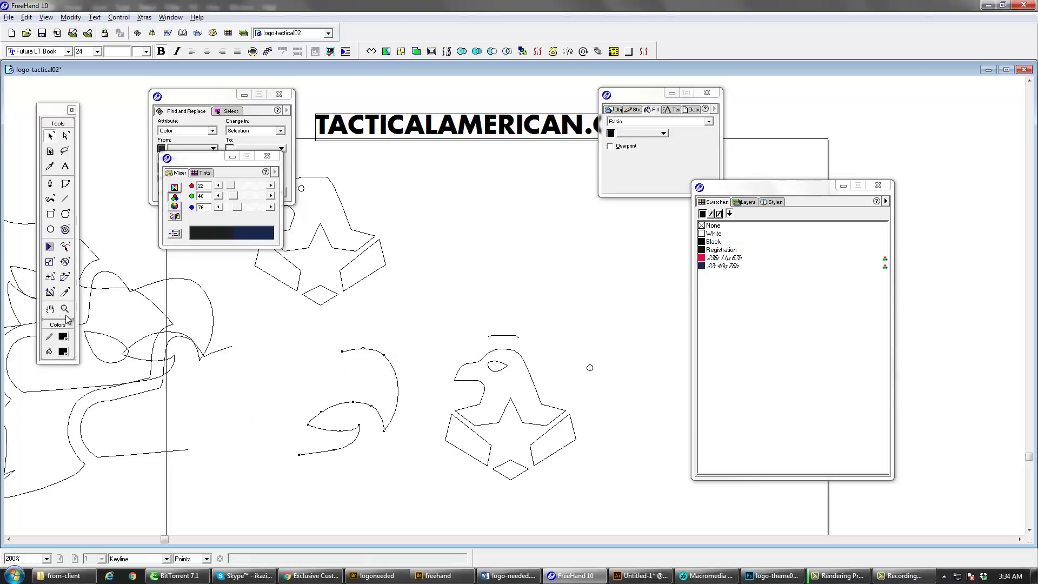
- Reflect the cut beak piece so that it faces the same way as the small eagle
click(51, 276)
drag(318, 364, 336, 416)
key(Tab)
key(v)
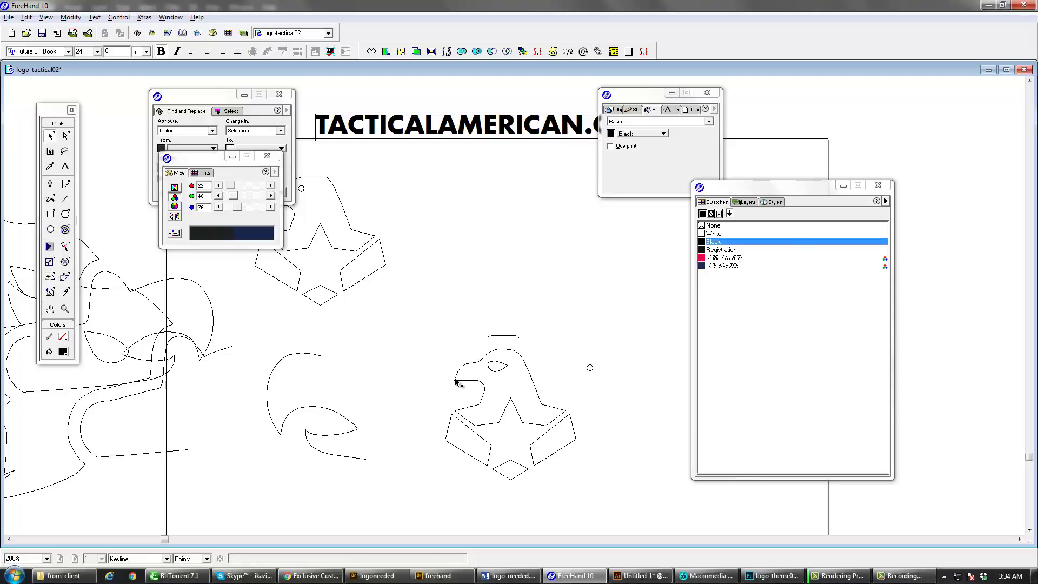
- Cut the small eagle's old beak from its head outline and move it below the emblem
click(466, 381)
click(473, 380)
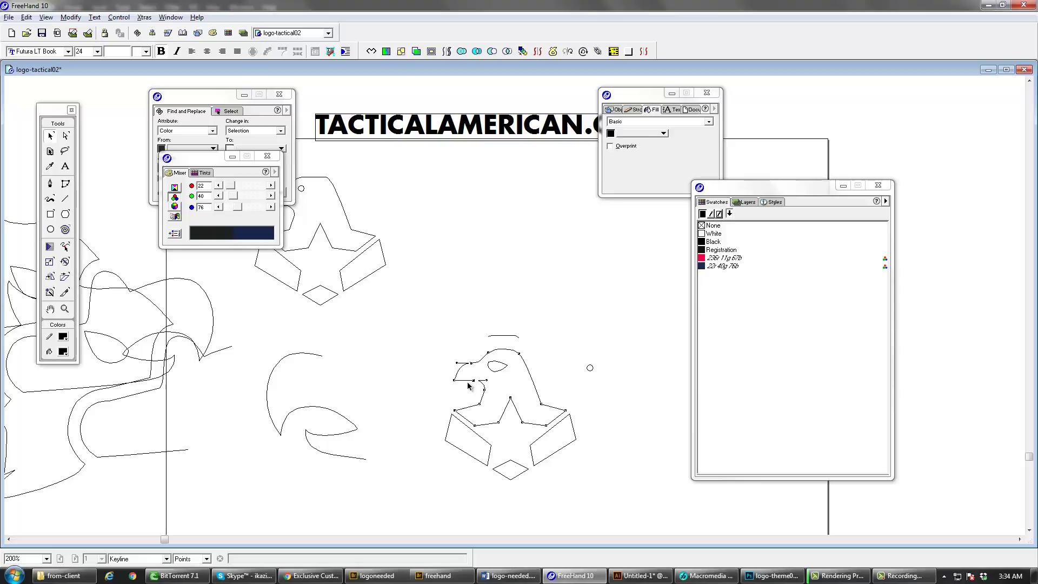
key(Tab)
drag(391, 485, 393, 494)
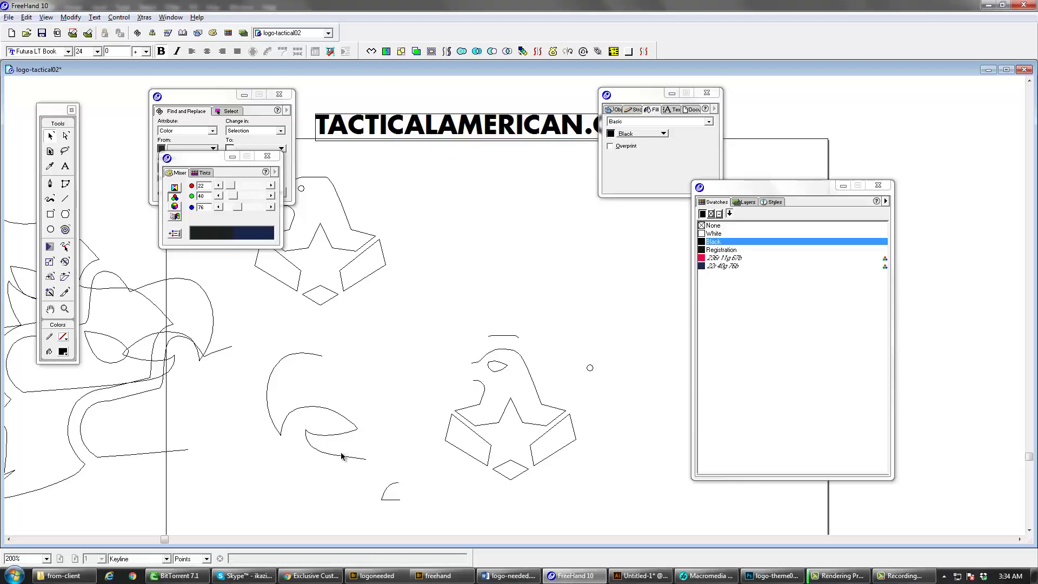
- Scale down the hooked beak piece and attach its lower end to the small eagle's throat line
drag(338, 455, 452, 383)
key(Tab)
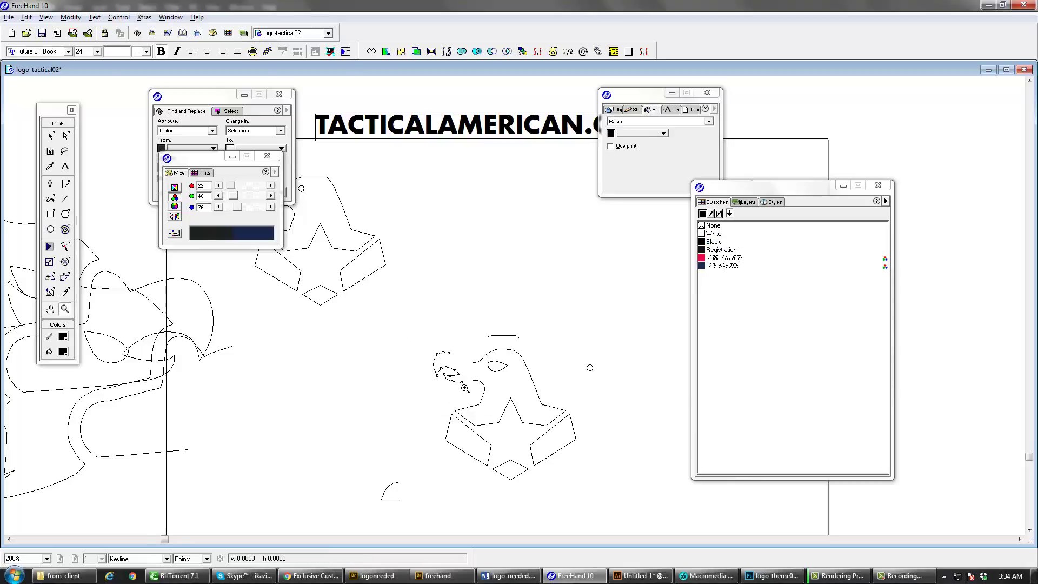
ctrl+click(463, 385)
ctrl+click(507, 356)
drag(544, 279, 381, 420)
key(Tab)
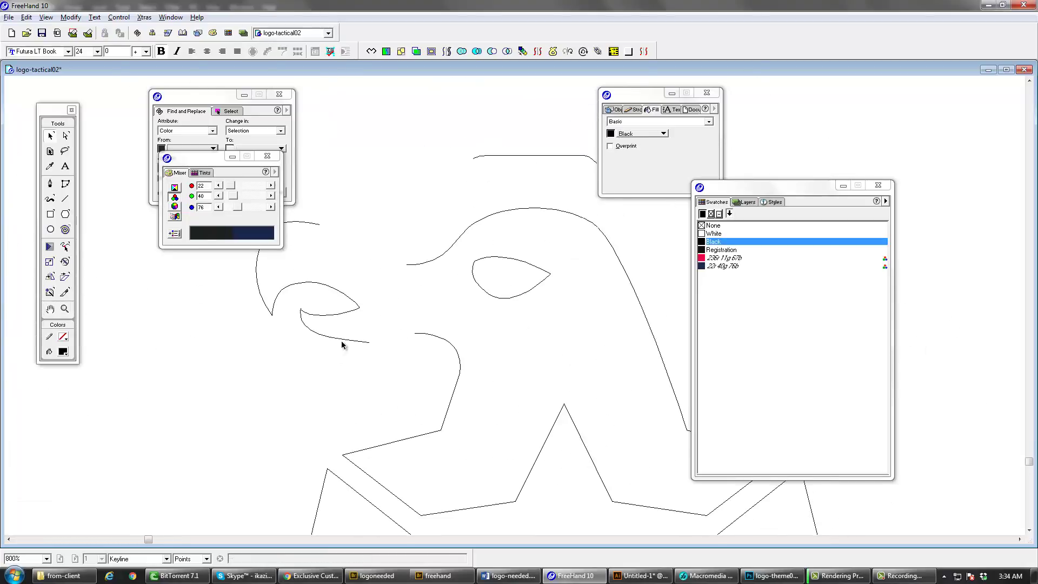
drag(341, 343, 388, 331)
key(Tab)
drag(383, 395, 392, 468)
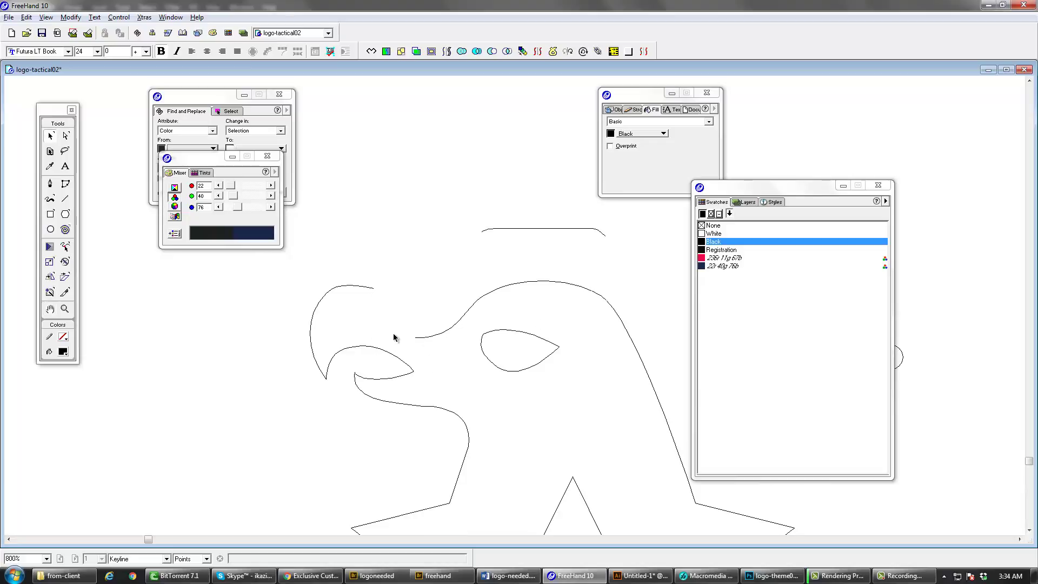
- Extend the end point of the small eagle's forehead curve to the upper end of the new beak
ctrl+alt+click(478, 345)
drag(466, 342, 414, 410)
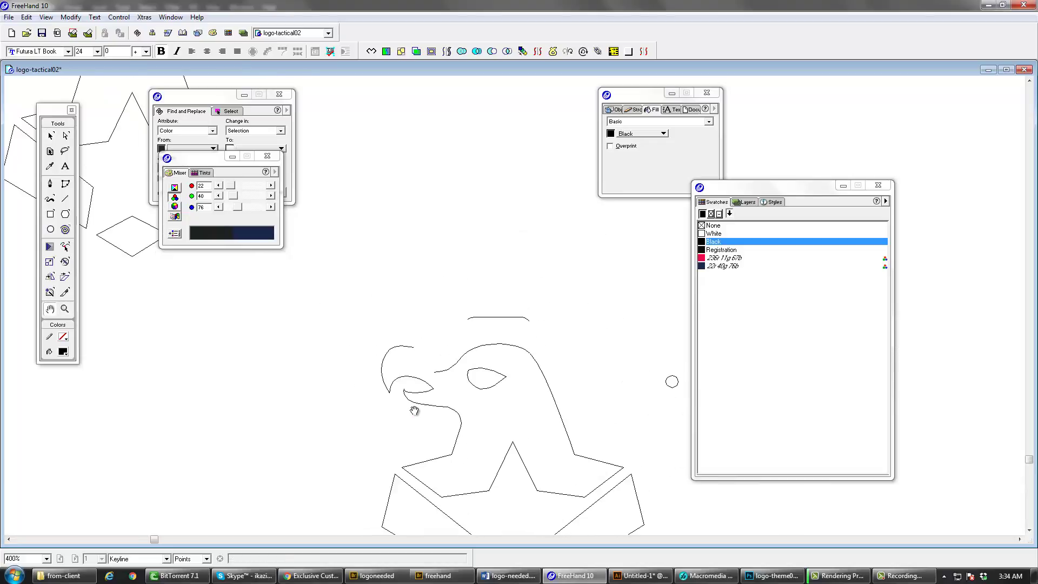
click(435, 375)
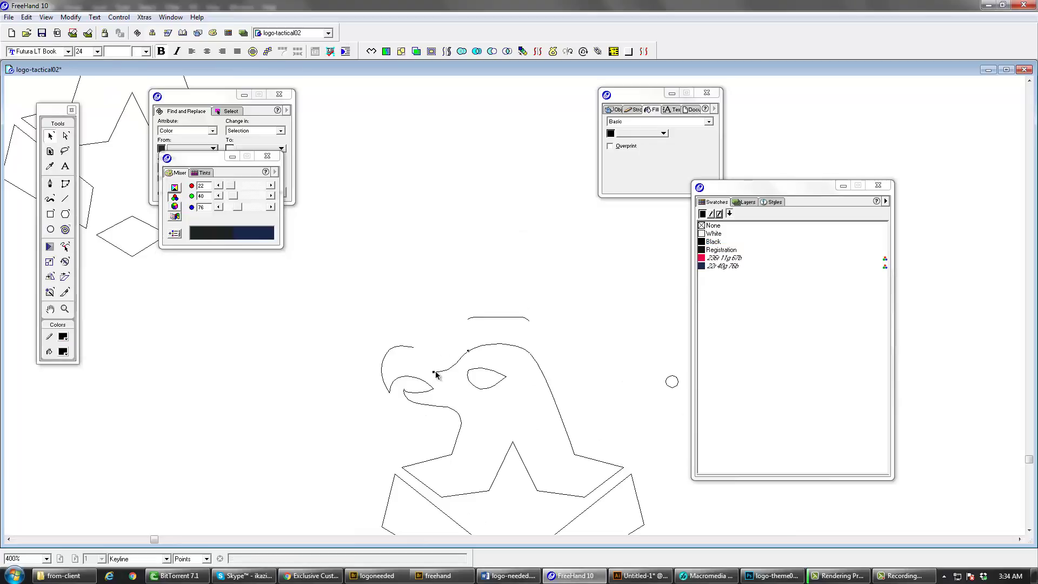
mouse_move(435, 375)
mouse_down()
mouse_move(415, 349)
mouse_move(432, 362)
mouse_up()
click(463, 394)
- Save the logo document with the complete emblem in view
key(ctrl+alt+space)
ctrl+alt+click(482, 395)
drag(535, 388, 459, 406)
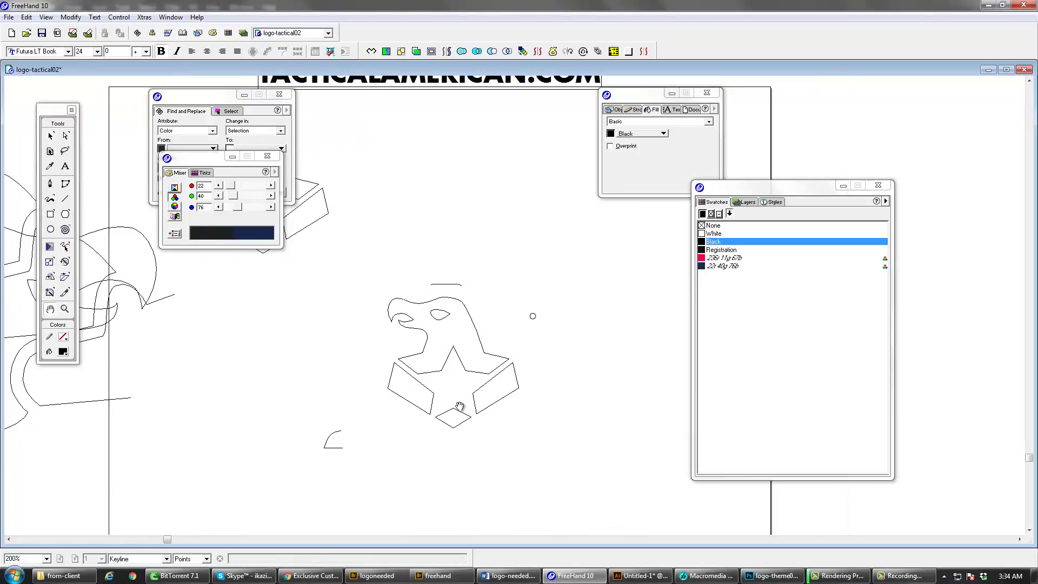
key(ctrl+s)
- Try to move the small eagle's lower head outline together with the beak and undo the move
click(426, 348)
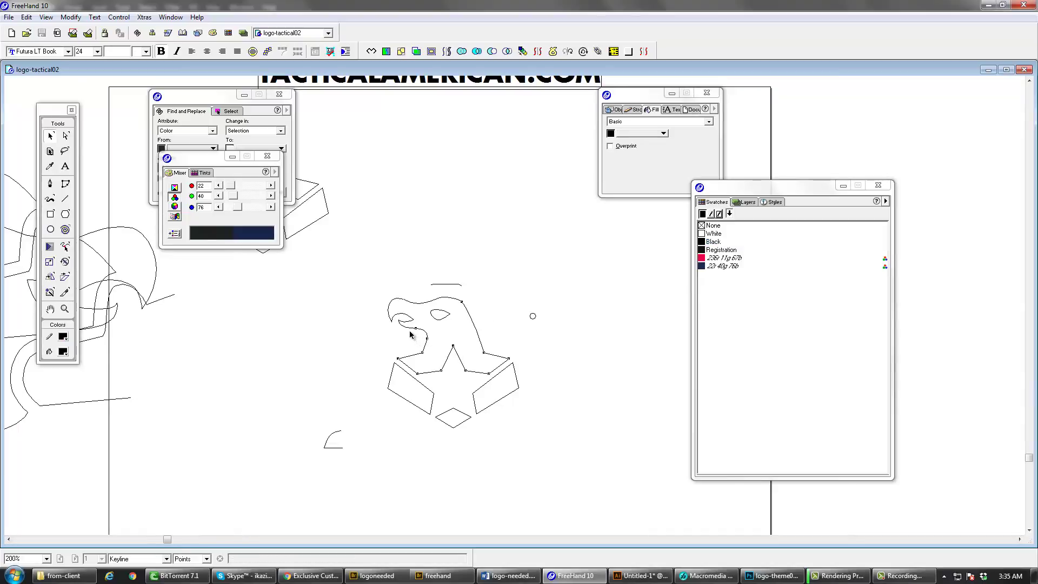
drag(408, 329, 387, 351)
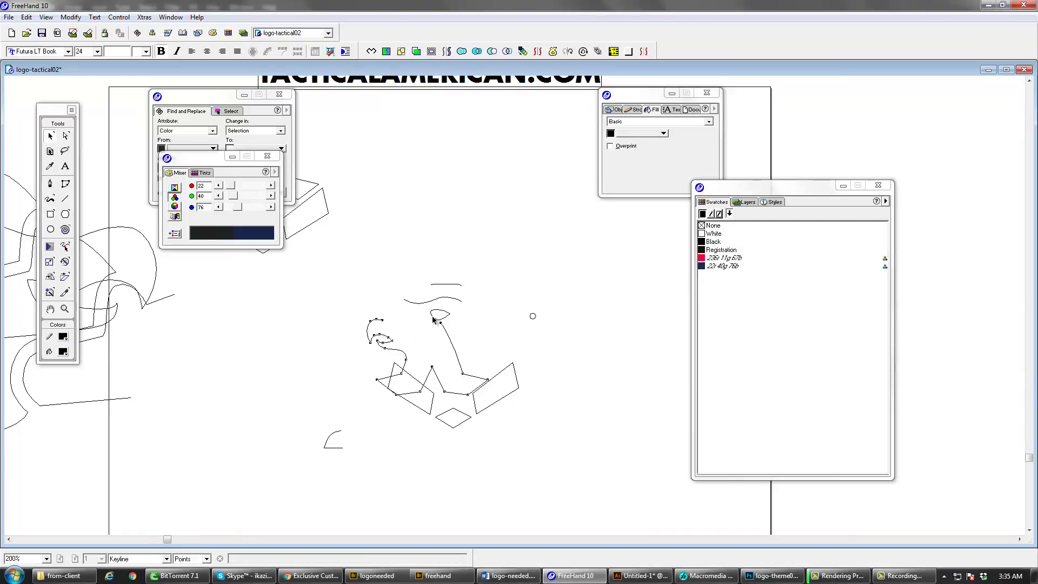
key(ctrl+z)
- Try pulling the forehead segment away from the small eagle's selected outline pieces and undo the changes
drag(442, 298, 360, 315)
click(419, 371)
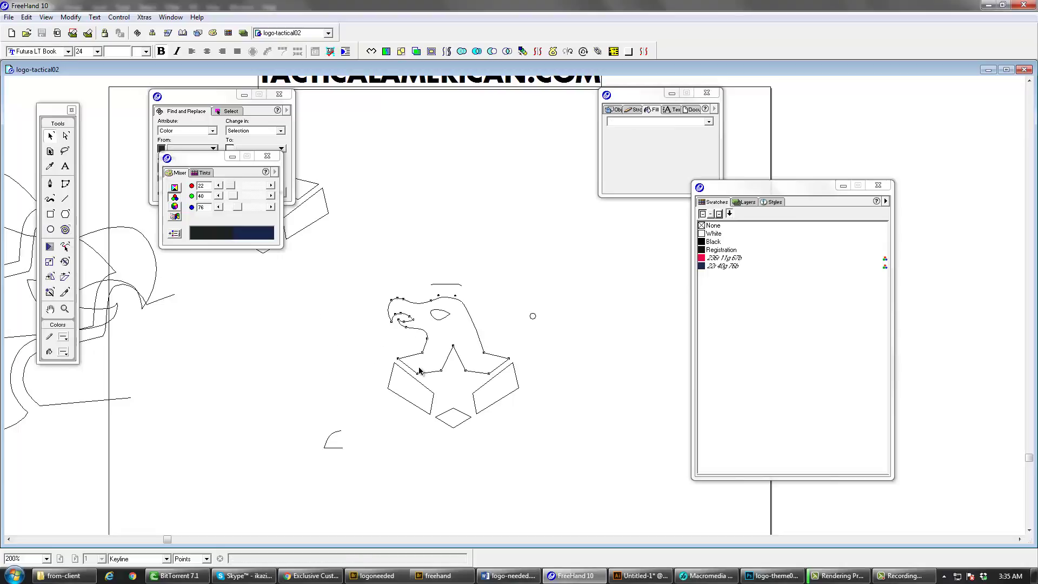
drag(422, 303, 360, 346)
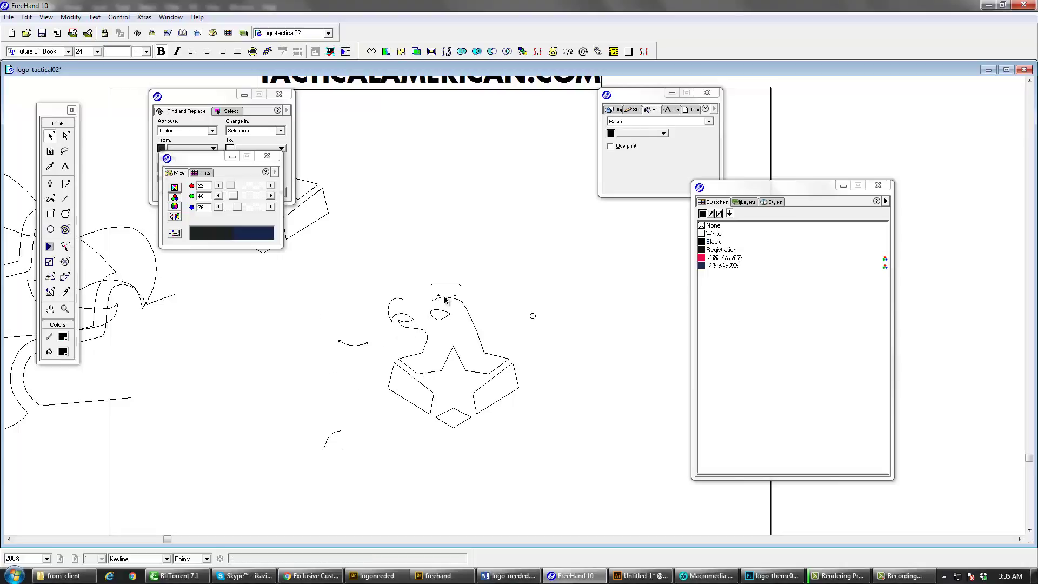
key(ctrl+z)
drag(450, 300, 309, 317)
key(ctrl+z)
key(ctrl+z)
key(ctrl+z)
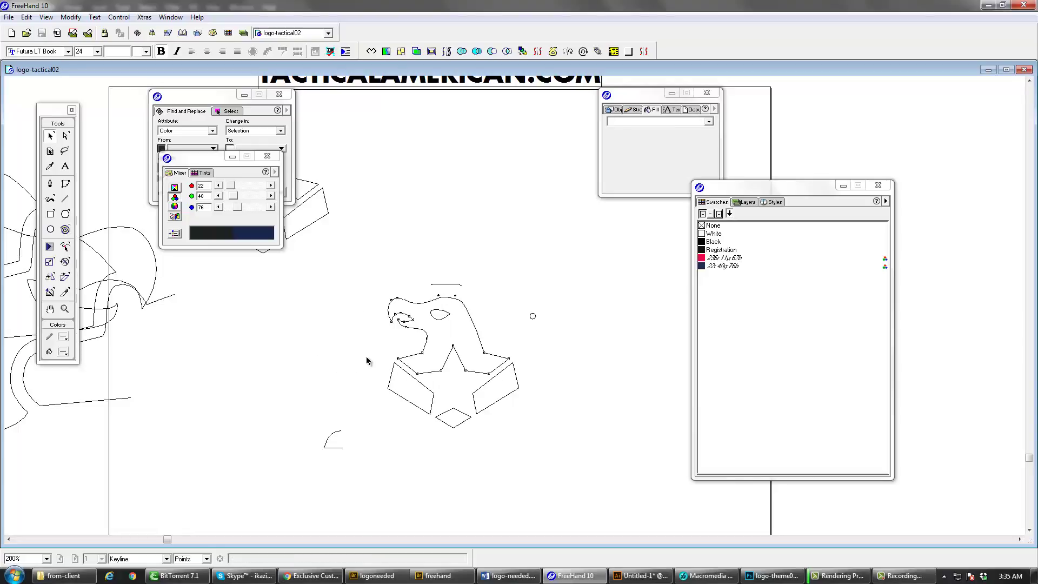
key(Tab)
click(441, 319)
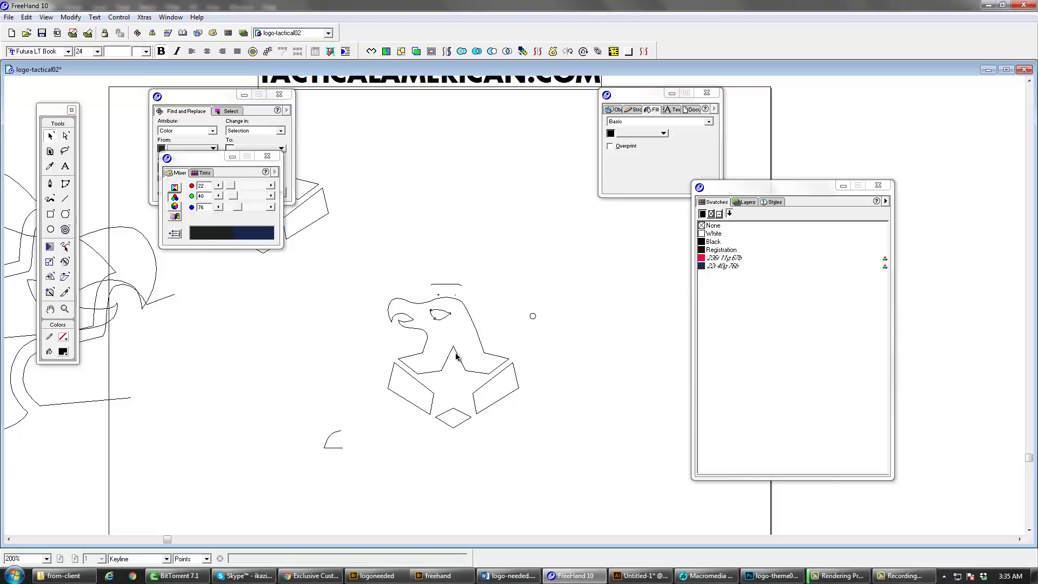
key(ctrl+z)
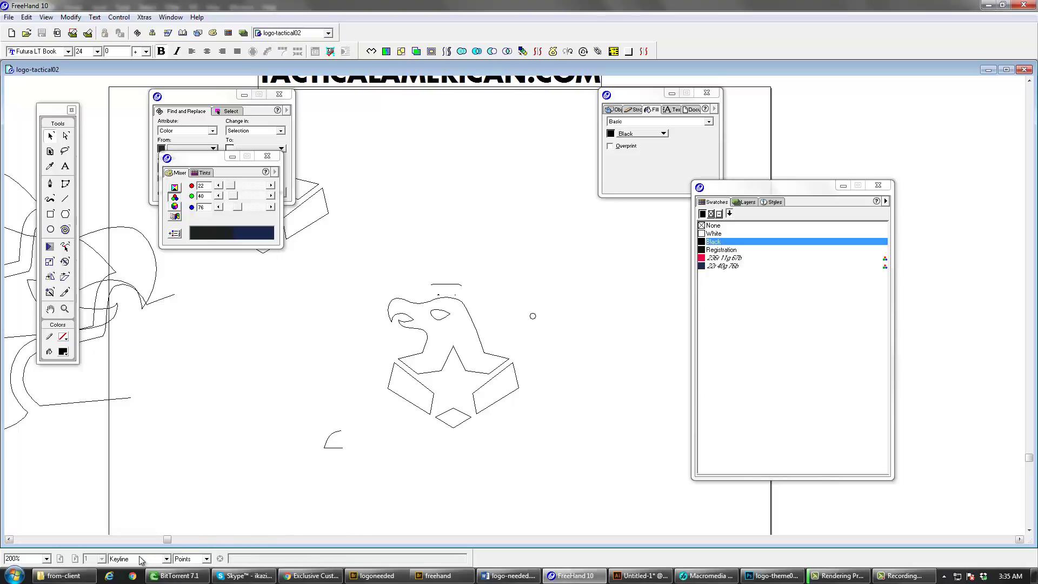
- Switch the view mode to Flash Anti-alias and inspect the filled emblem next to the other logo versions
click(139, 560)
click(139, 547)
key(ctrl+space)
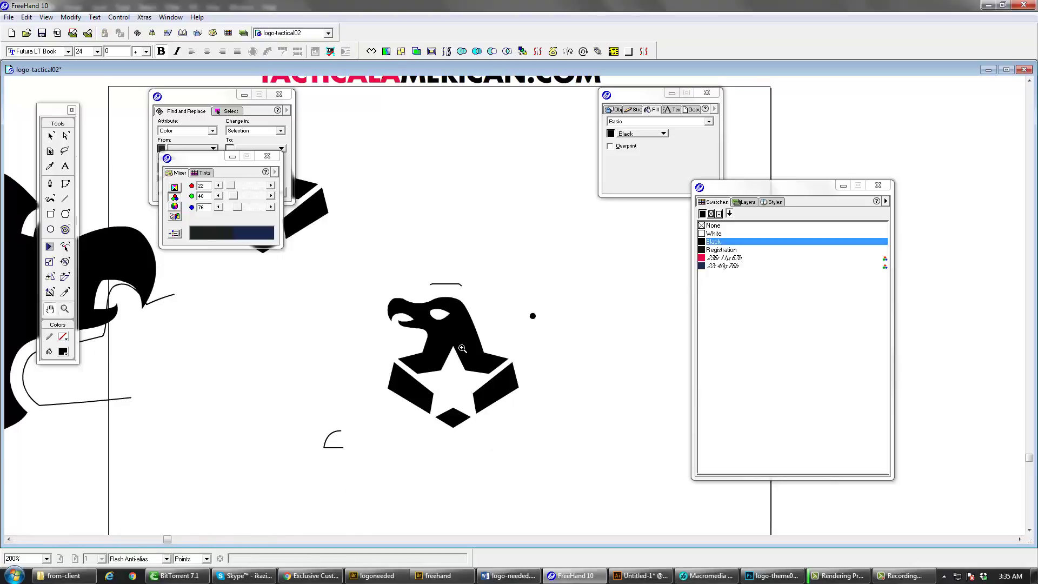
ctrl+alt+click(462, 348)
drag(508, 356, 498, 421)
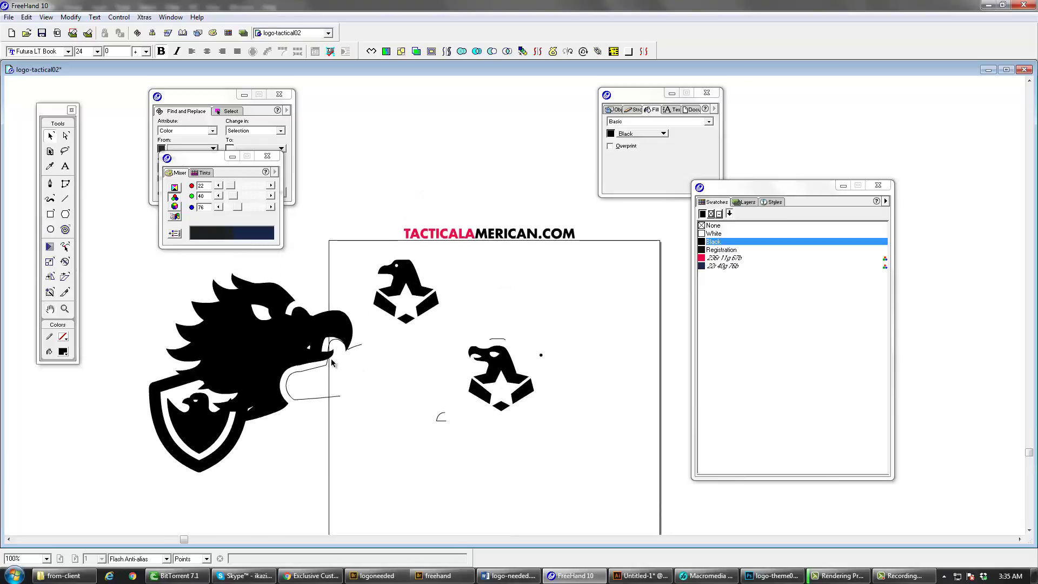
- Move the duplicated large eagle head below the original and compare the original with the small emblem
drag(279, 339, 271, 464)
click(407, 443)
key(ctrl+space)
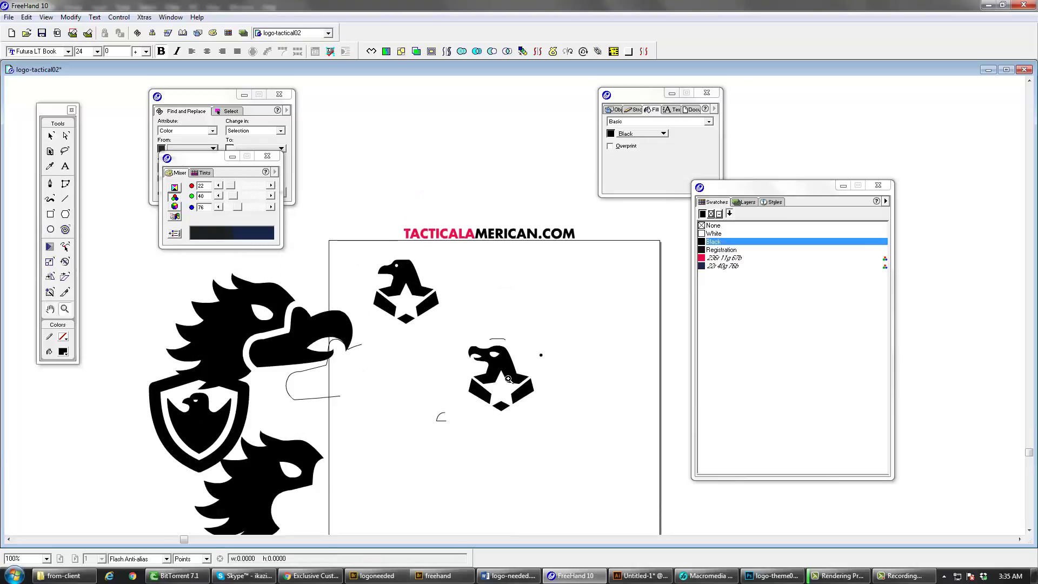
ctrl+click(508, 378)
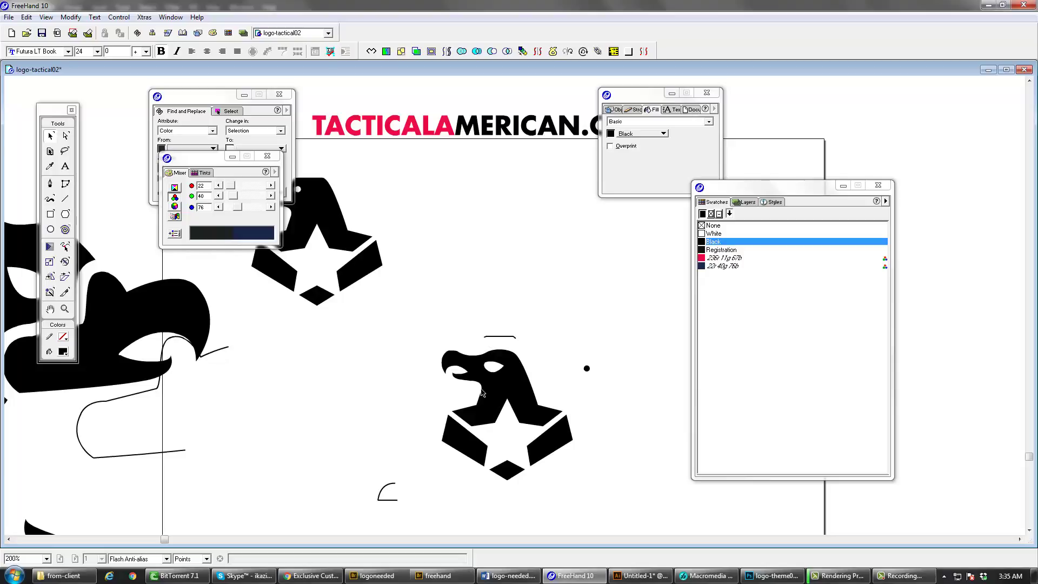
- Undo the large head's move, return to Keyline view and undo the forehead curve's extension to the beak
key(ctrl+z)
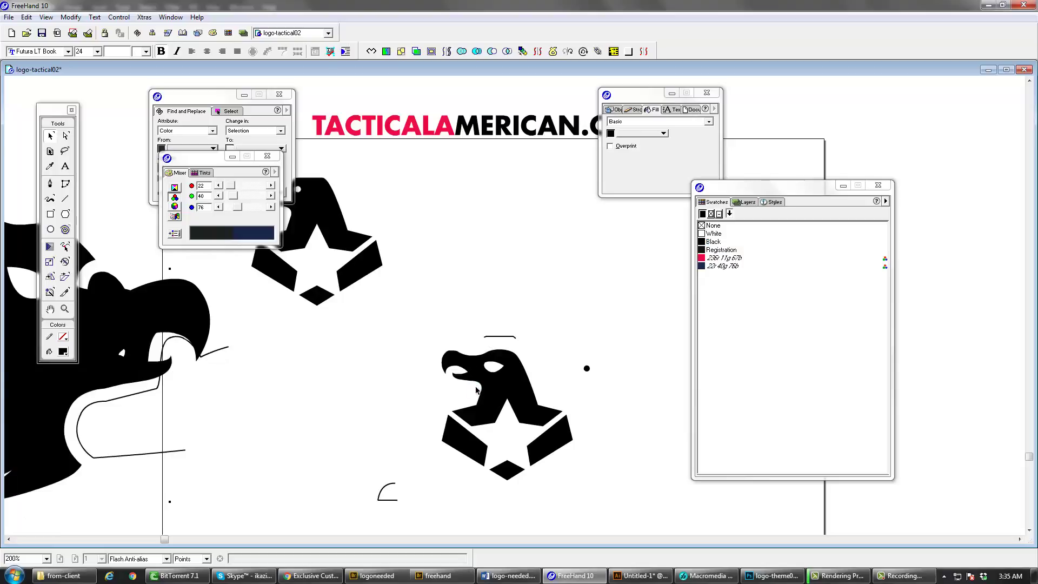
key(ctrl+k)
key(ctrl+k)
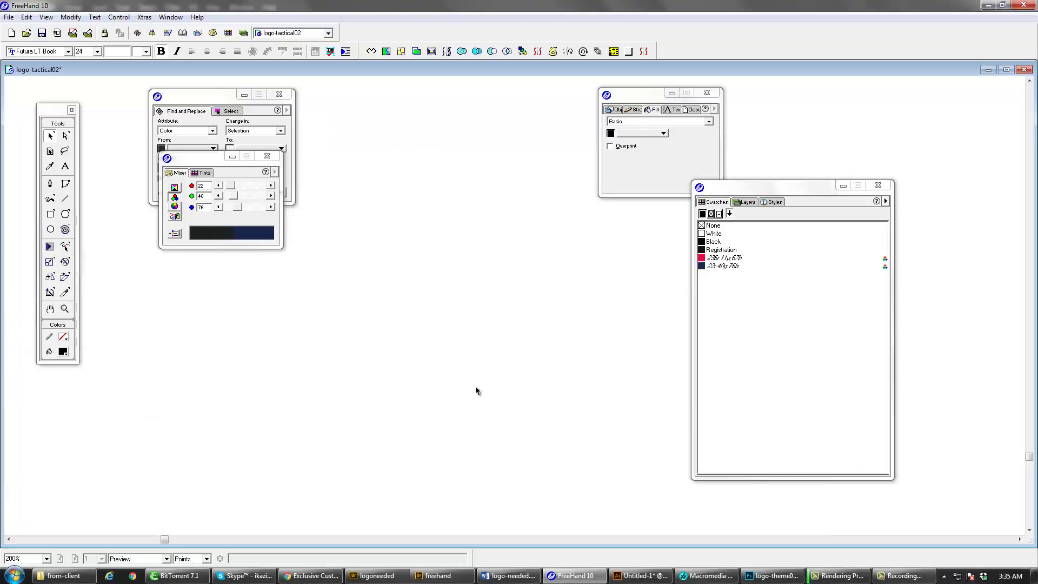
key(ctrl+k)
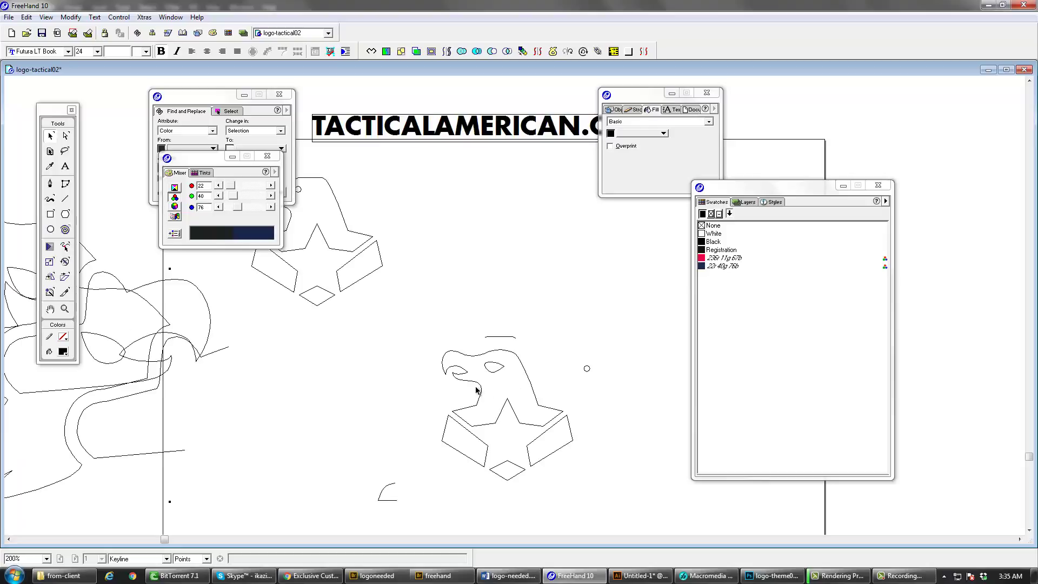
key(ctrl+z)
key(ctrl+z)
key(ctrl+z)
key(Tab)
- Scale the small eagle's hooked beak down further, keeping its lower end on the throat line
ctrl+click(480, 375)
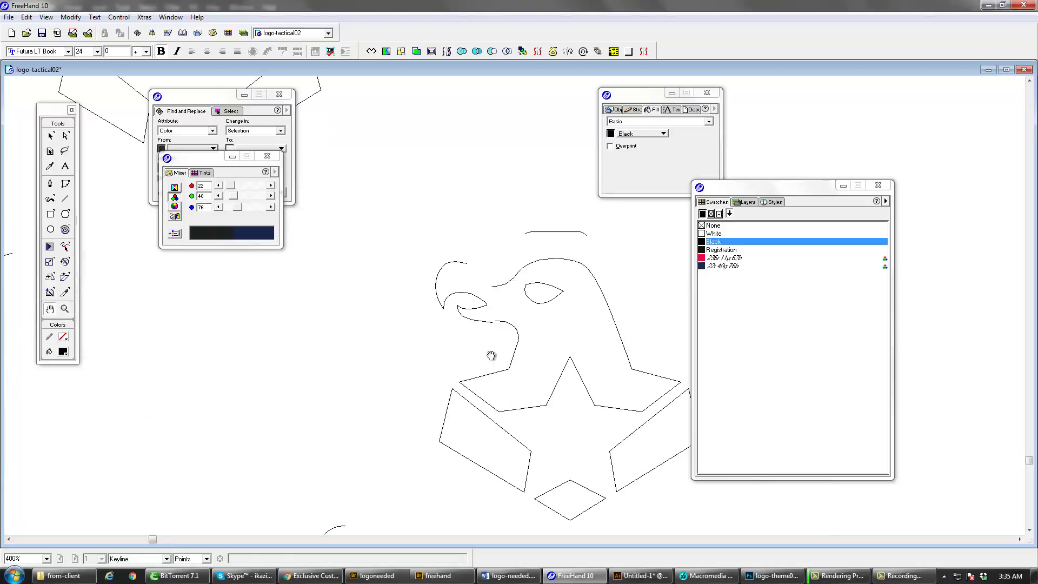
drag(500, 330, 466, 360)
click(466, 366)
double_click(466, 360)
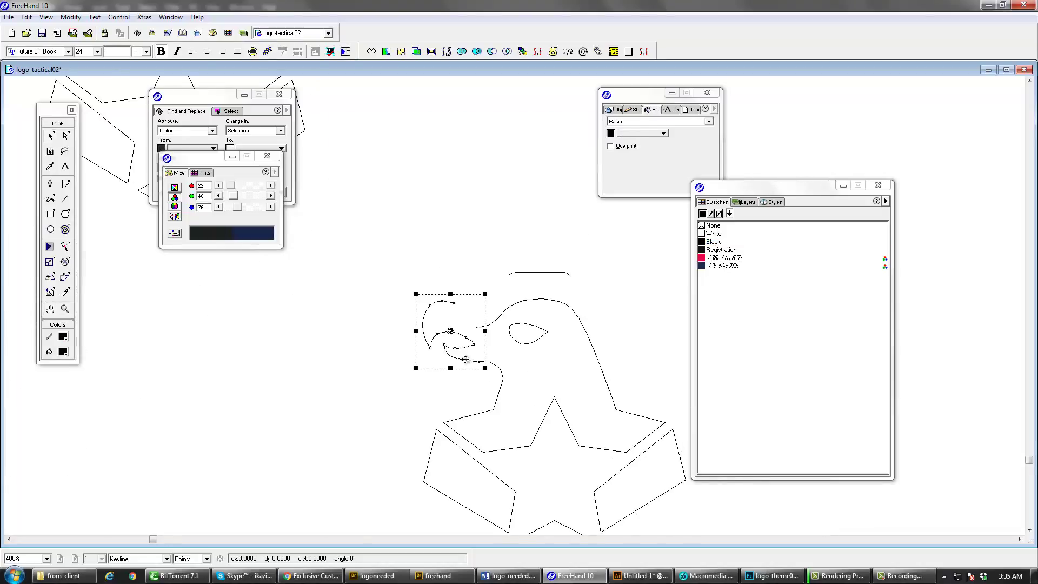
drag(416, 293, 432, 322)
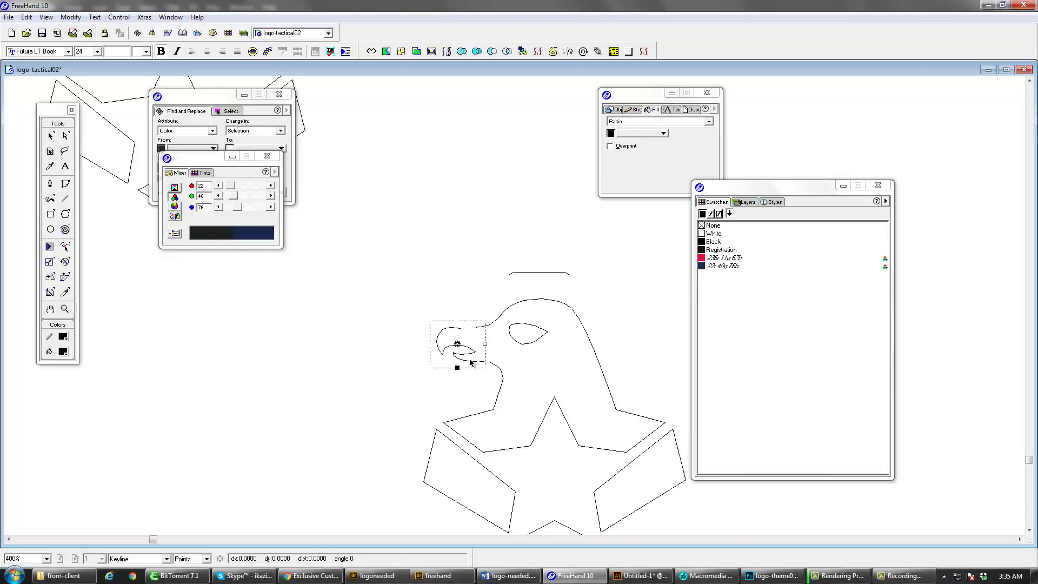
key(Tab)
- Pull the forehead curve's end point onto the upper end of the smaller beak to complete the profile
click(484, 328)
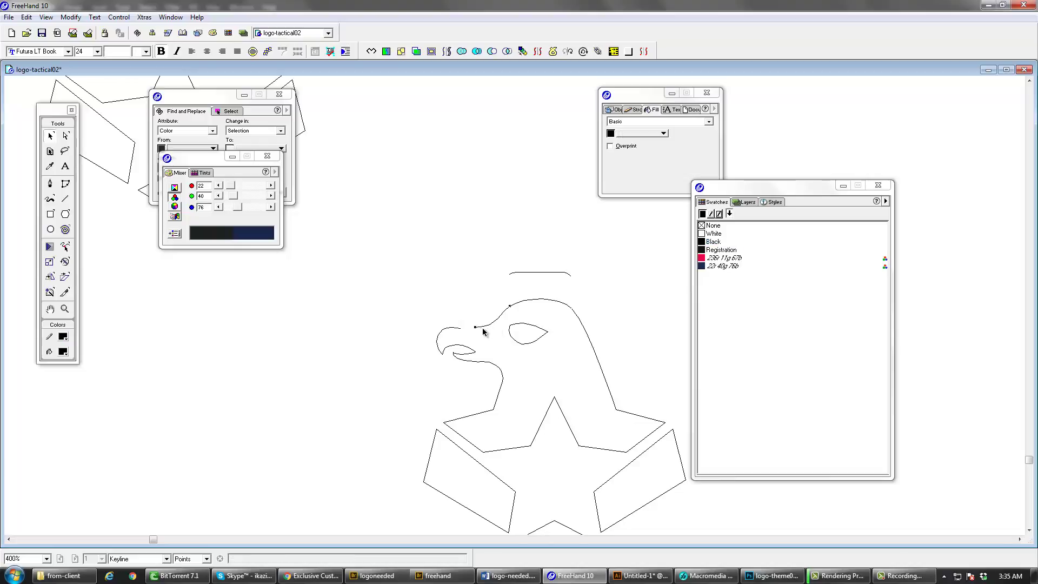
drag(475, 327, 461, 330)
click(503, 348)
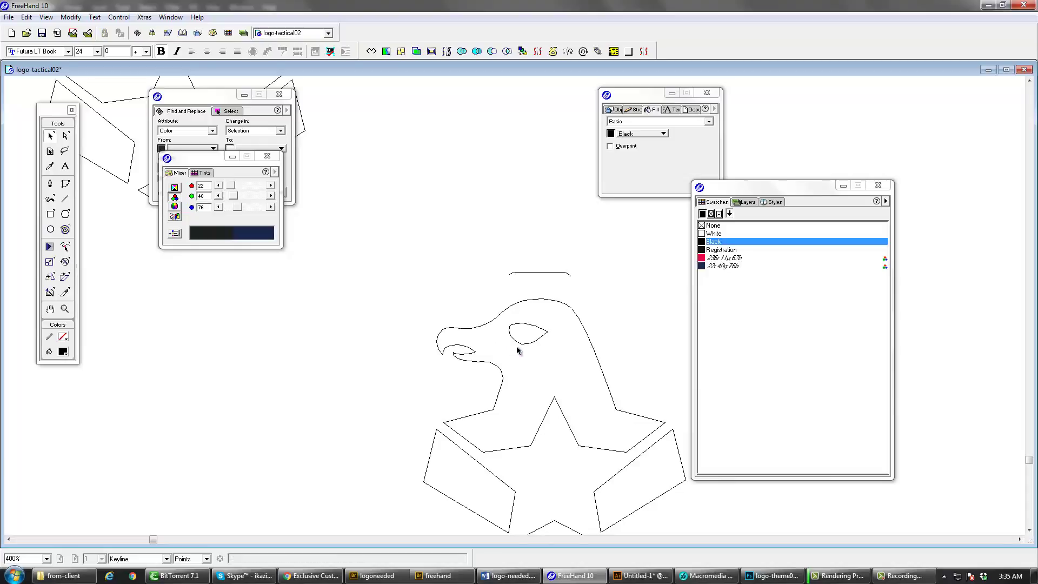
ctrl+alt+click(530, 364)
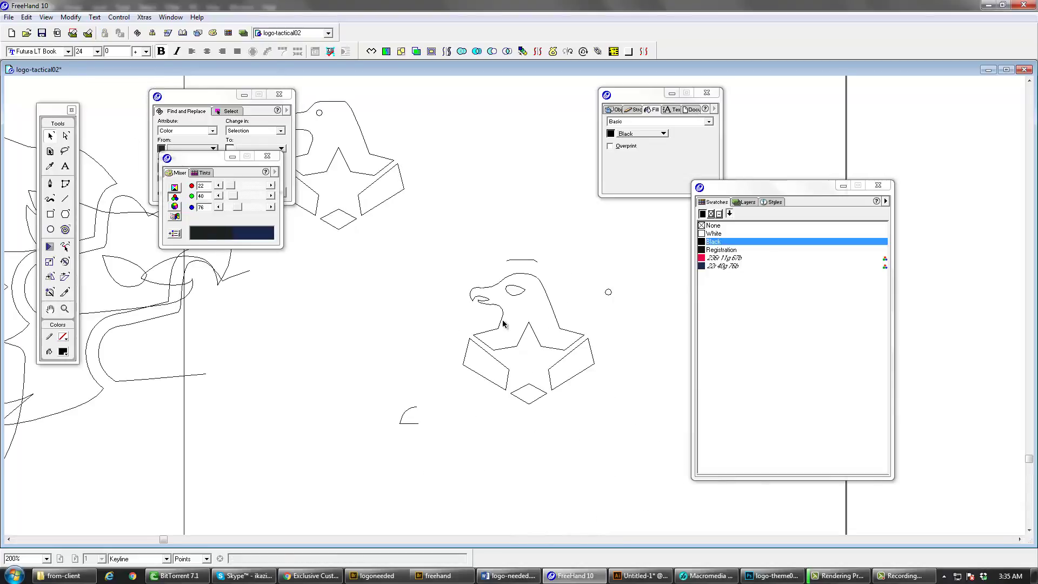
click(489, 306)
drag(501, 287, 384, 291)
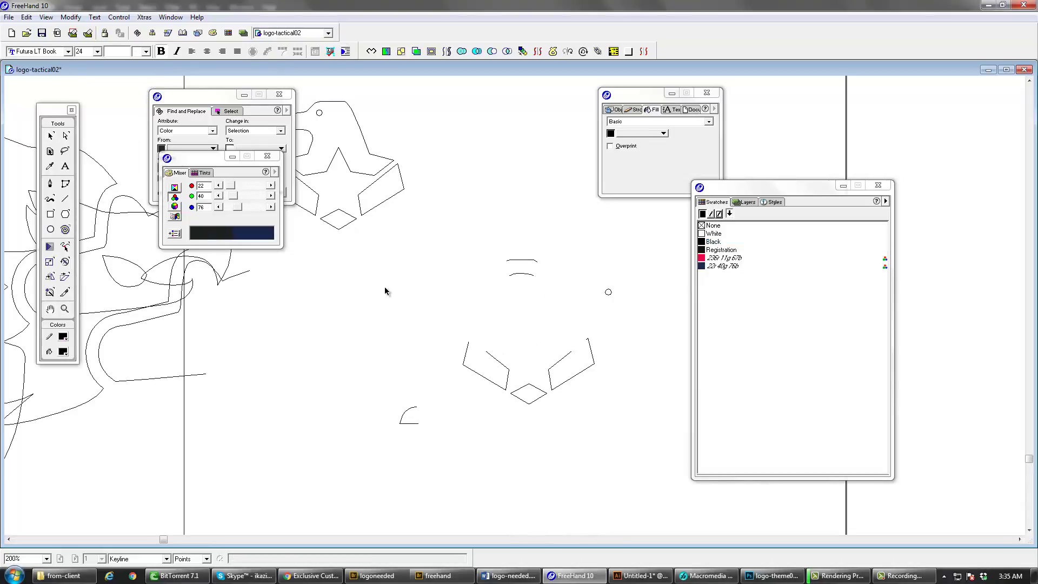
key(ctrl+z)
shift+click(531, 275)
drag(531, 275, 395, 281)
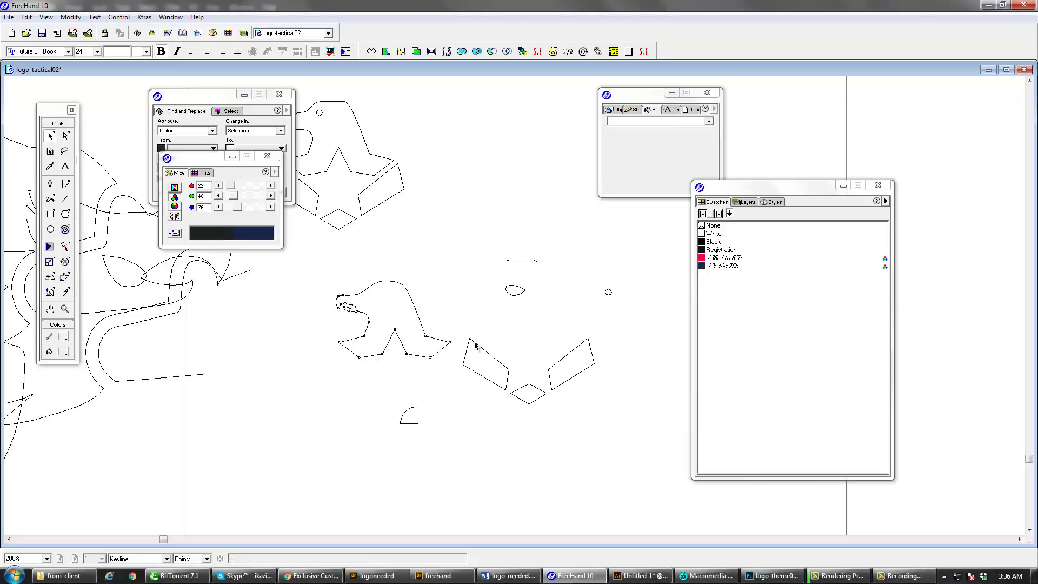
key(ctrl+z)
- Combine the small emblem's almond-shaped eye and its head outline into one object
key(Tab)
click(522, 293)
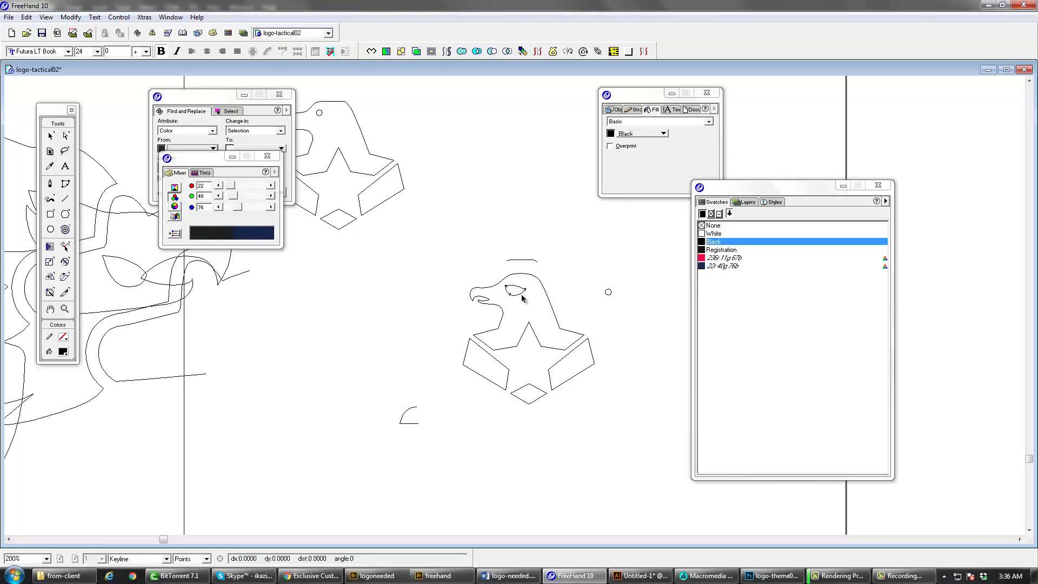
click(573, 332)
key(ctrl+g)
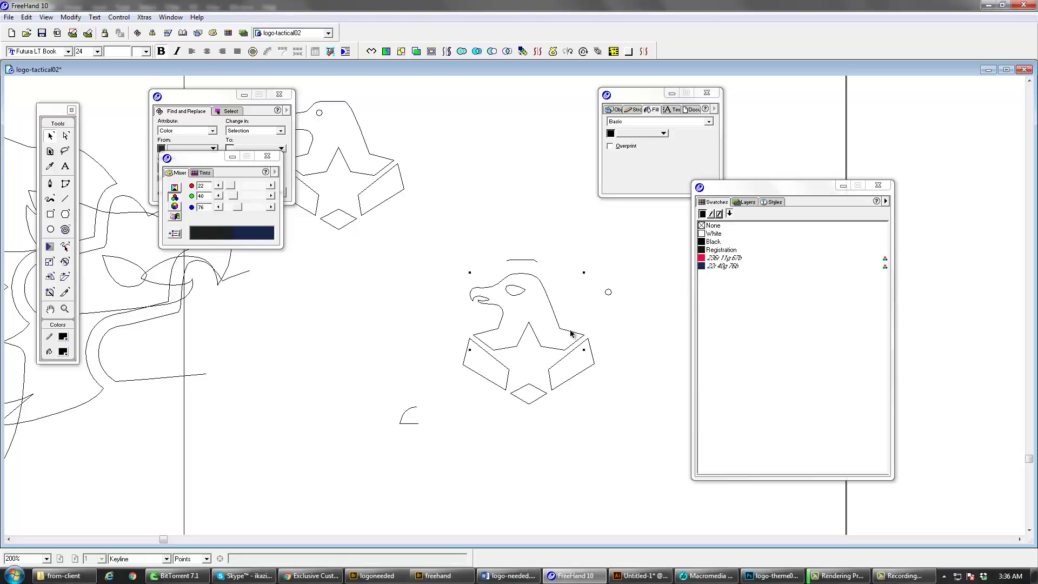
- Show the drawing in Flash Anti-alias mode and examine the emblem's eye and hooked beak at different magnifications
click(141, 559)
click(130, 546)
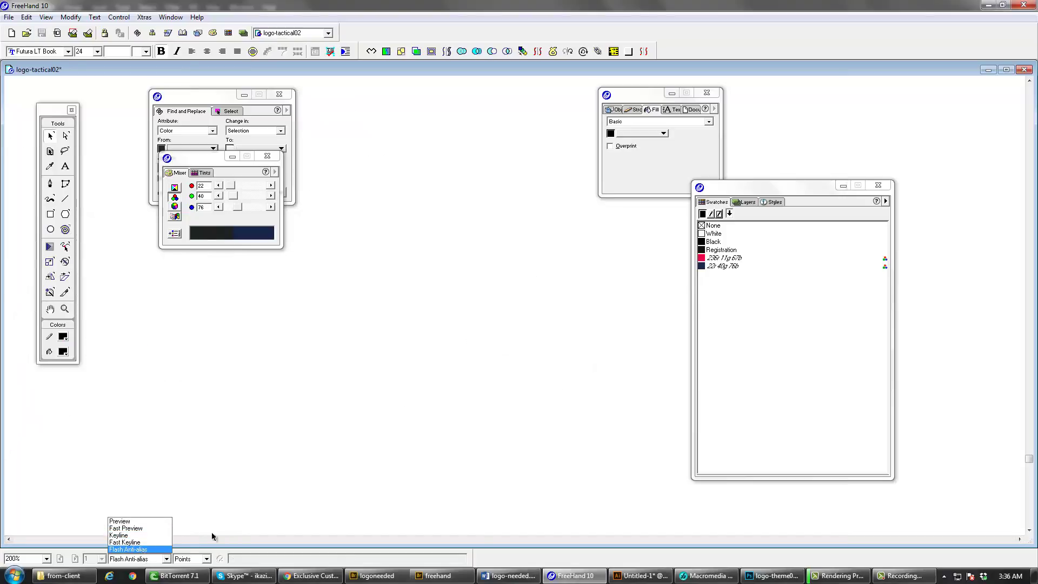
key(ctrl+space)
ctrl+alt+click(544, 319)
drag(542, 320, 534, 378)
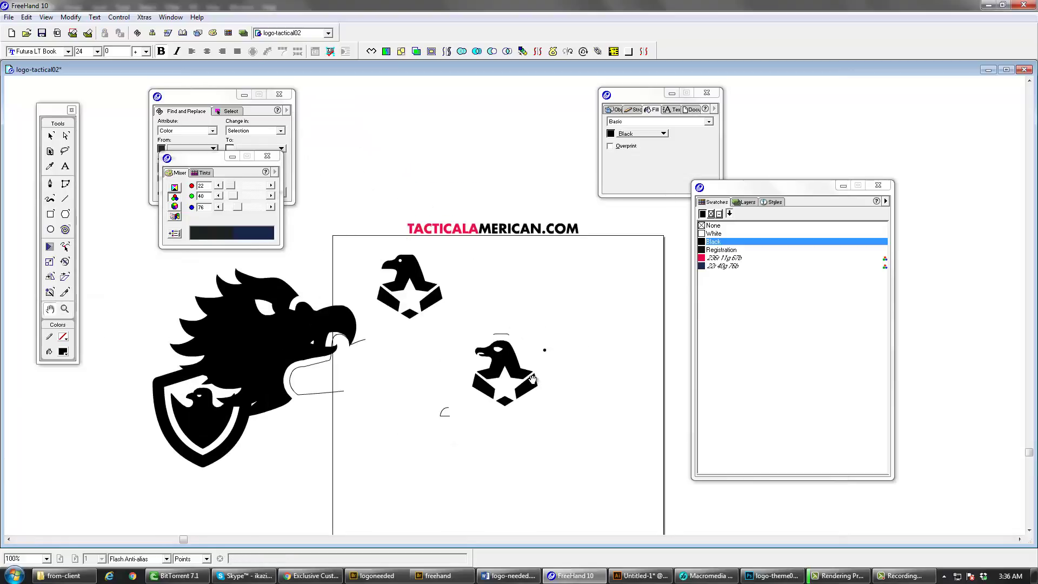
ctrl+click(511, 374)
key(space)
drag(525, 293, 521, 334)
key(ctrl+space)
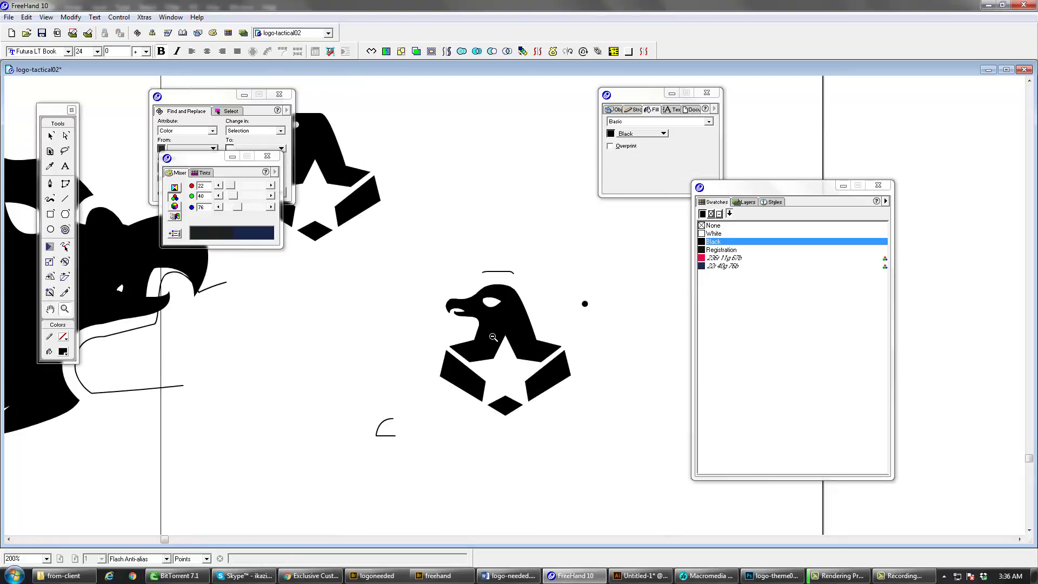
ctrl+alt+click(494, 337)
key(space)
- Move the large eagle's feathered head down off the shield and copy the eye of the shield's small eagle
key(v)
drag(292, 287, 363, 417)
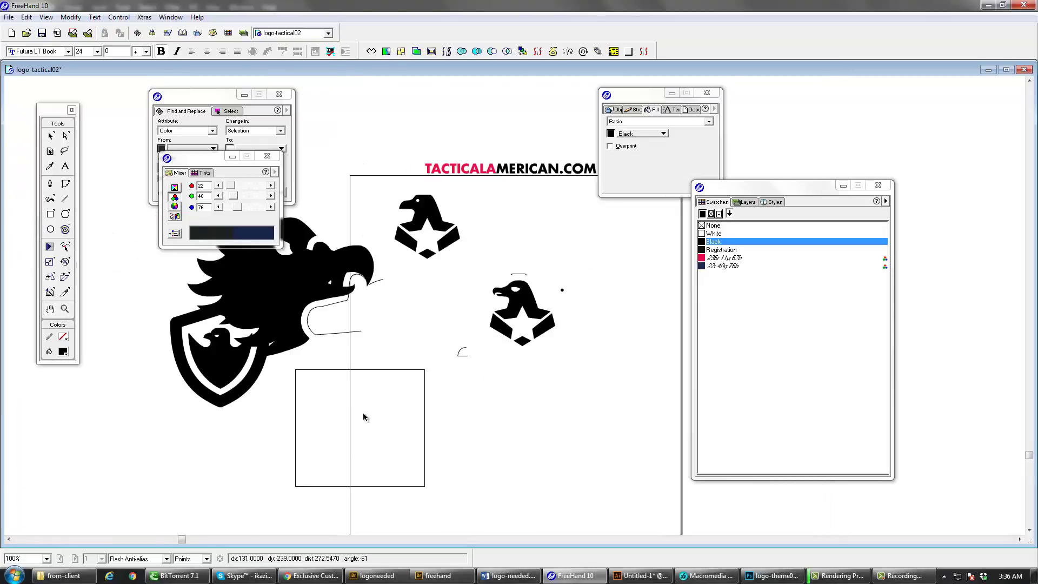
click(219, 340)
key(v)
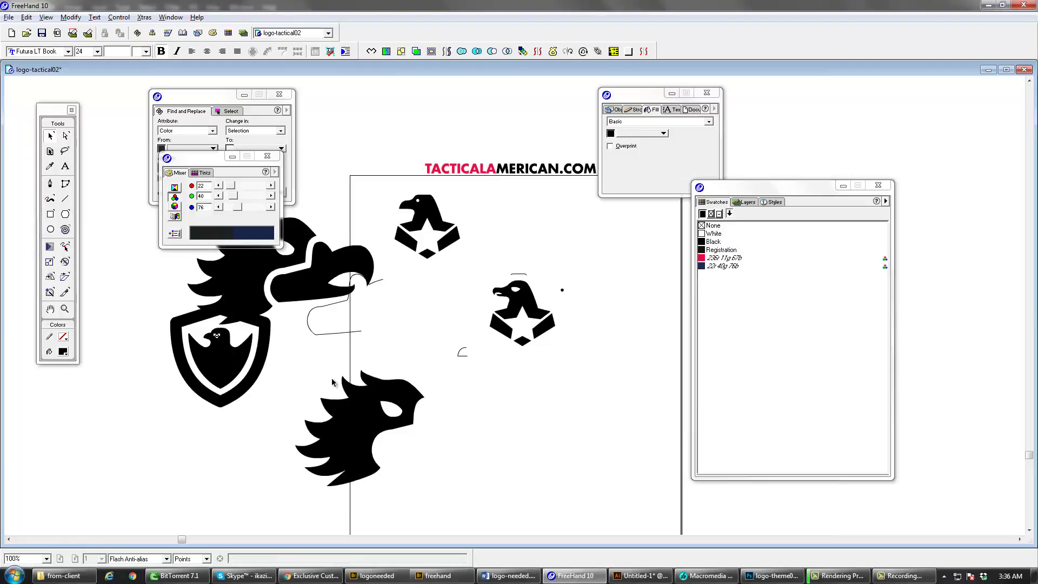
click(219, 339)
key(Tab)
click(481, 339)
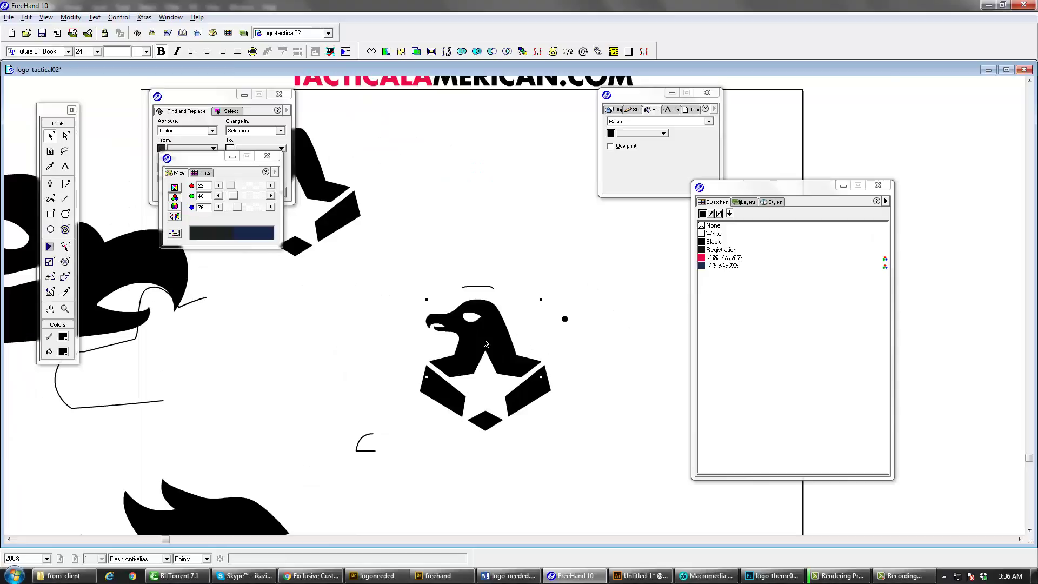
- Undo the large head's move and the combining of the emblem's eye and head, and return to Keyline view
key(ctrl+z)
key(ctrl+z)
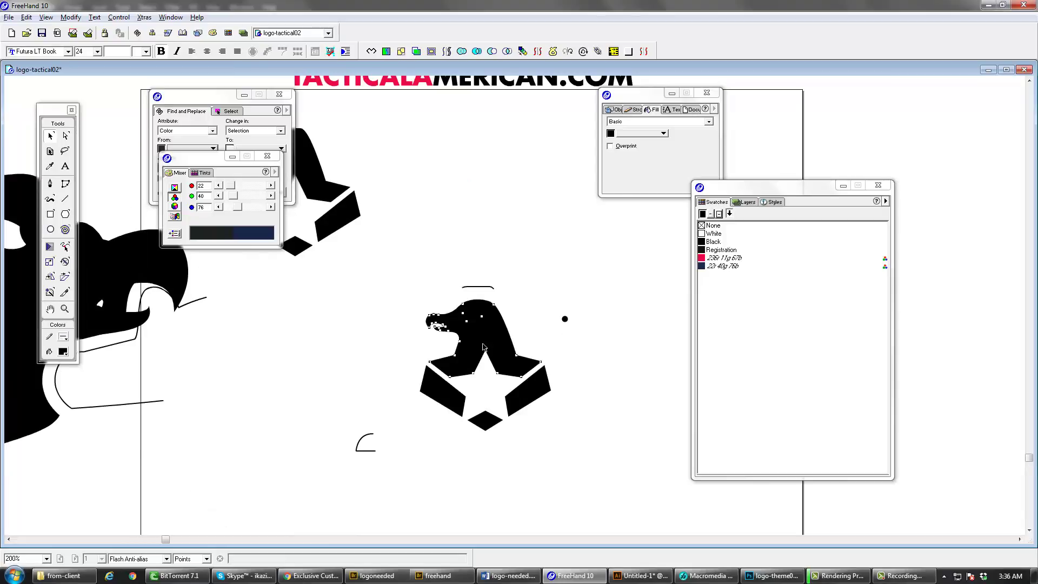
key(Tab)
key(ctrl+k)
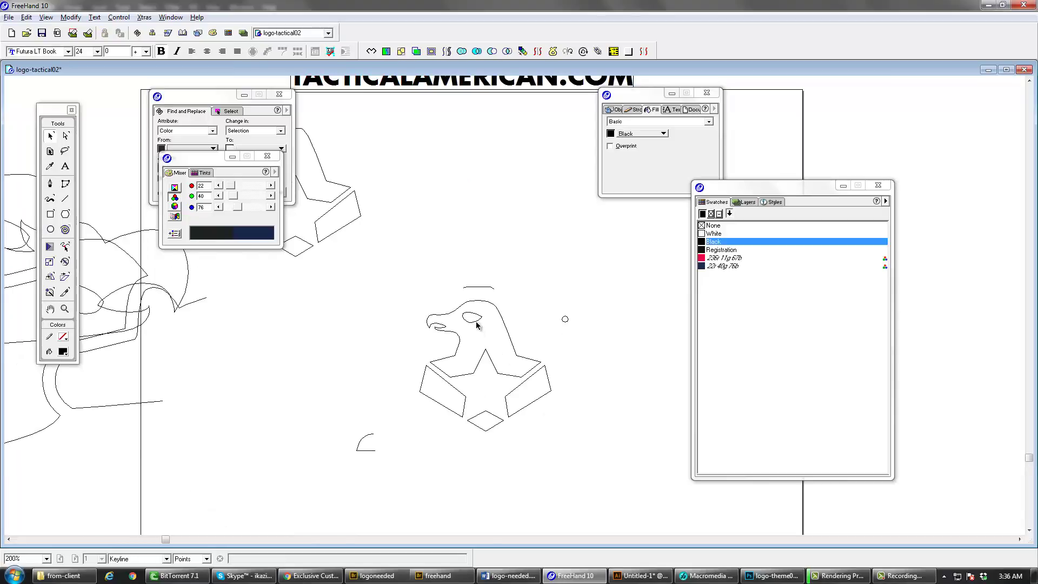
- Move the loose circle, the arc piece and the short line farther away from the emblem
drag(617, 485, 308, 269)
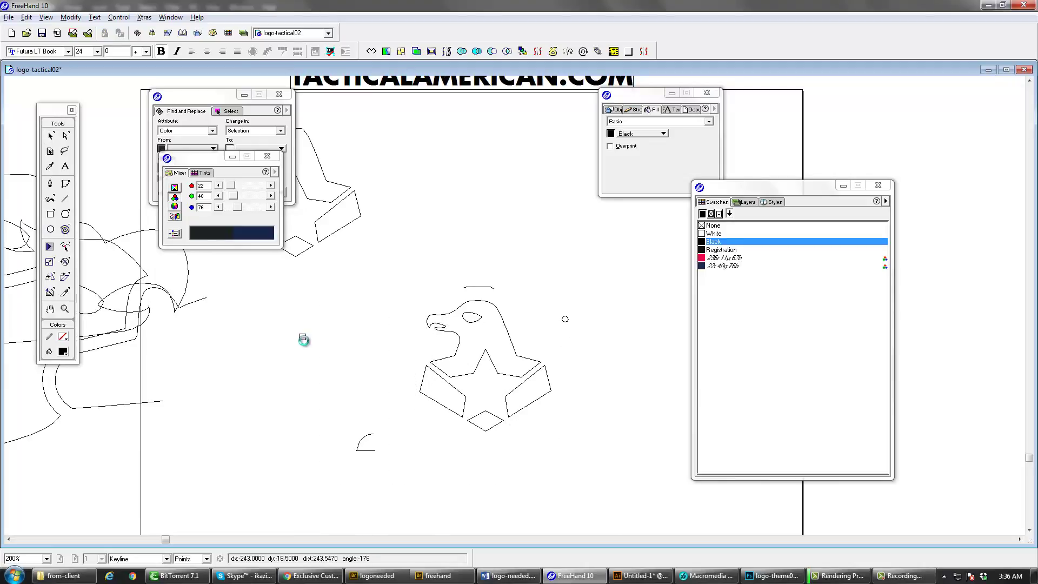
drag(378, 449, 309, 449)
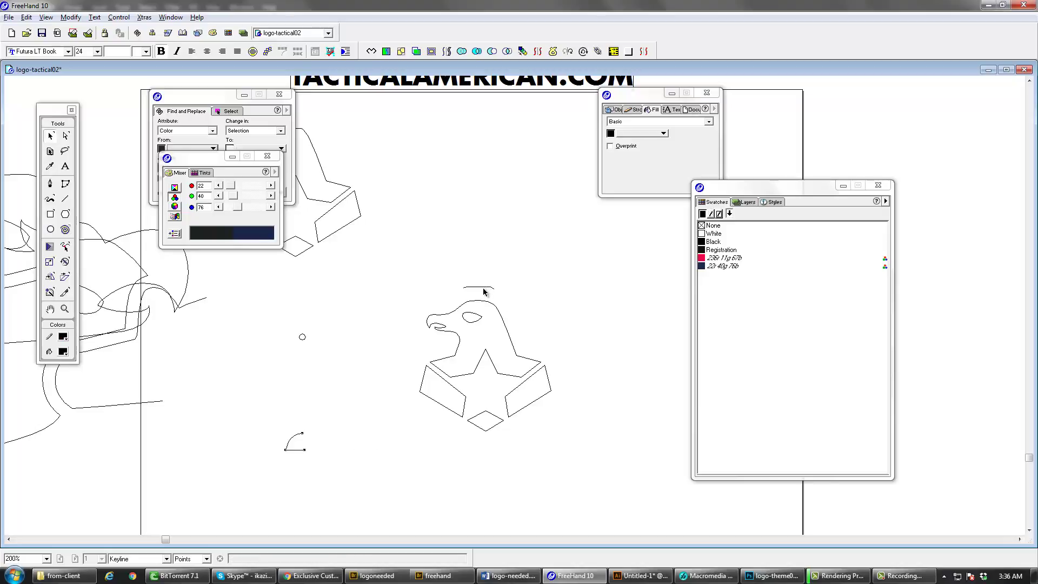
drag(483, 287, 494, 231)
- Duplicate the complete eagle-and-star emblem and place the copy diagonally below the original
drag(572, 446, 342, 262)
key(space)
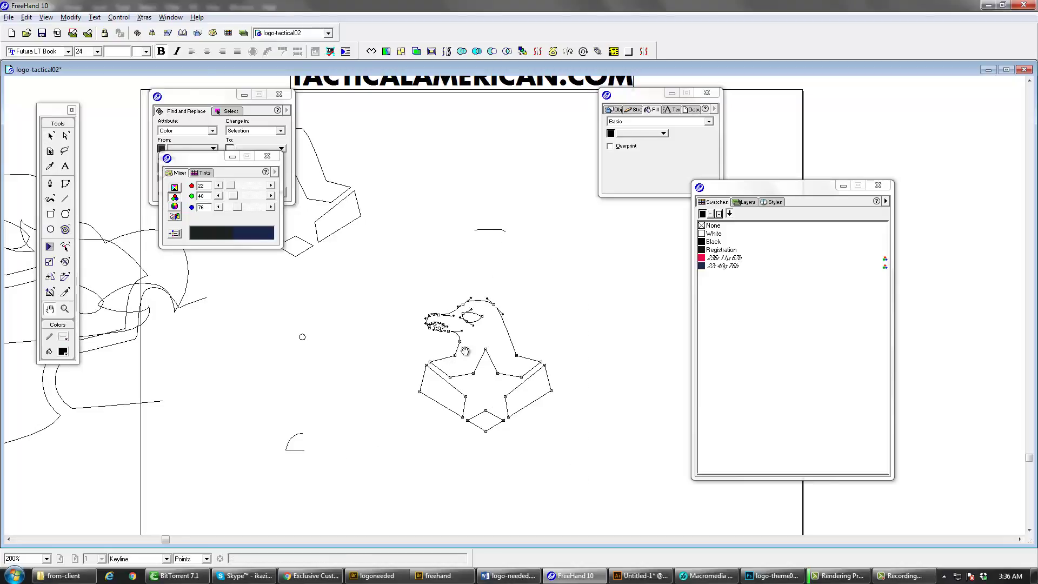
drag(465, 351, 301, 169)
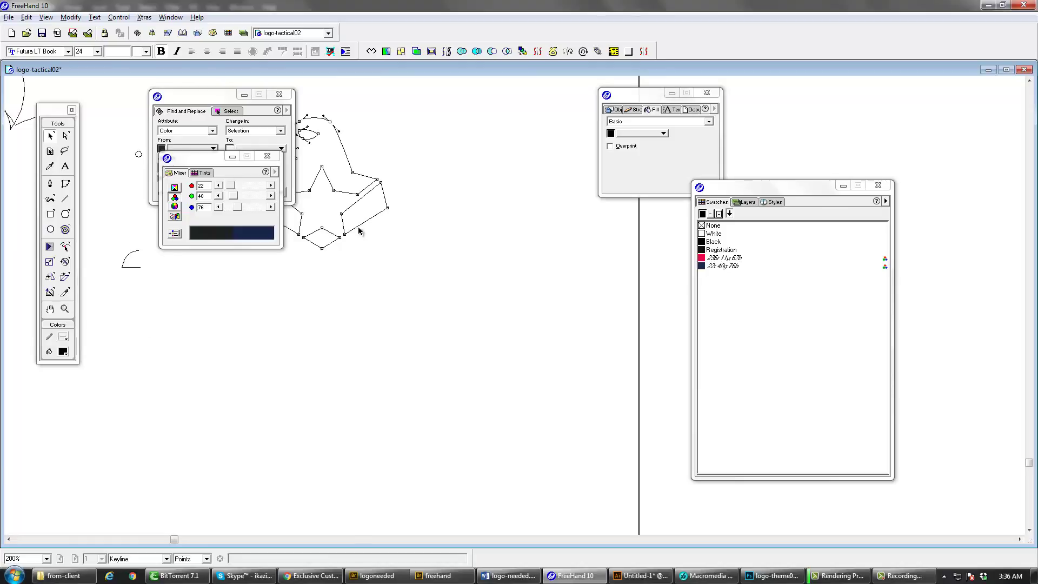
alt+drag(358, 227, 491, 392)
key(space)
drag(408, 294, 487, 392)
key(Tab)
- Take the almond-shaped eye out of the upper emblem's head and place the copied half-round eye there instead
click(408, 245)
drag(394, 237, 502, 258)
key(Tab)
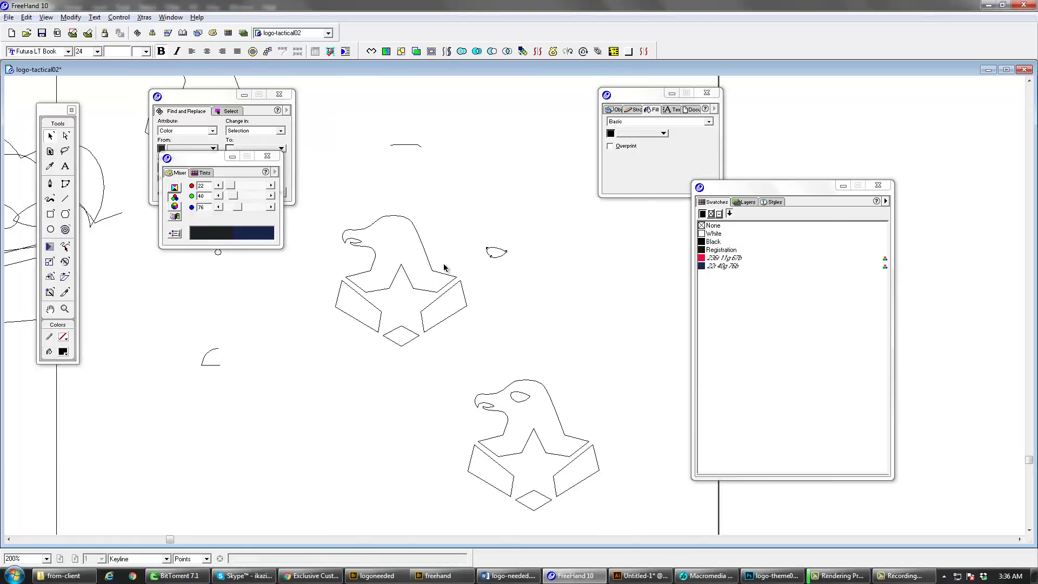
drag(514, 305, 385, 237)
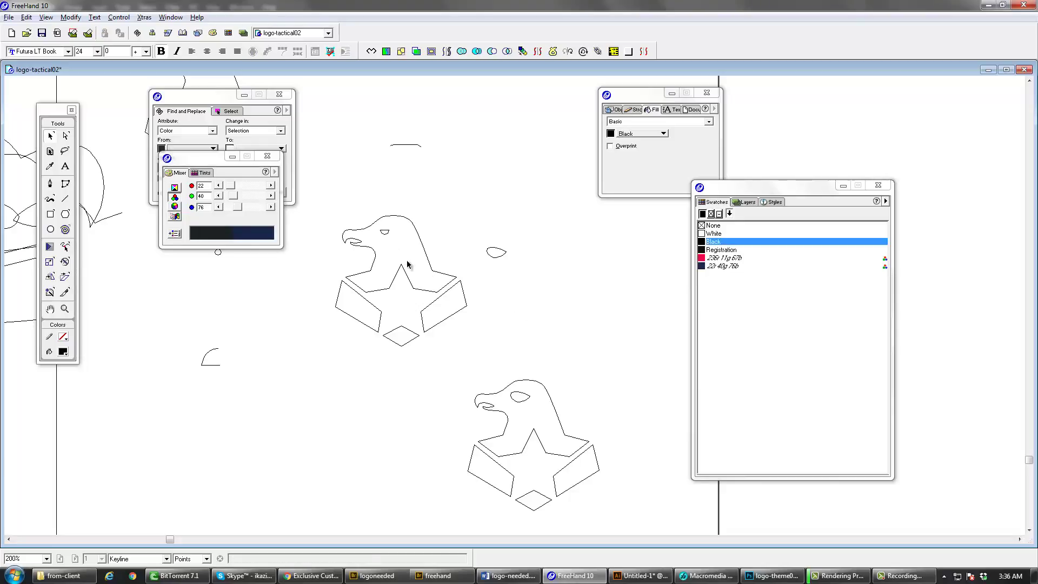
- Join the half-round eye with the upper emblem's head outline as a cutout and save the drawing
click(406, 274)
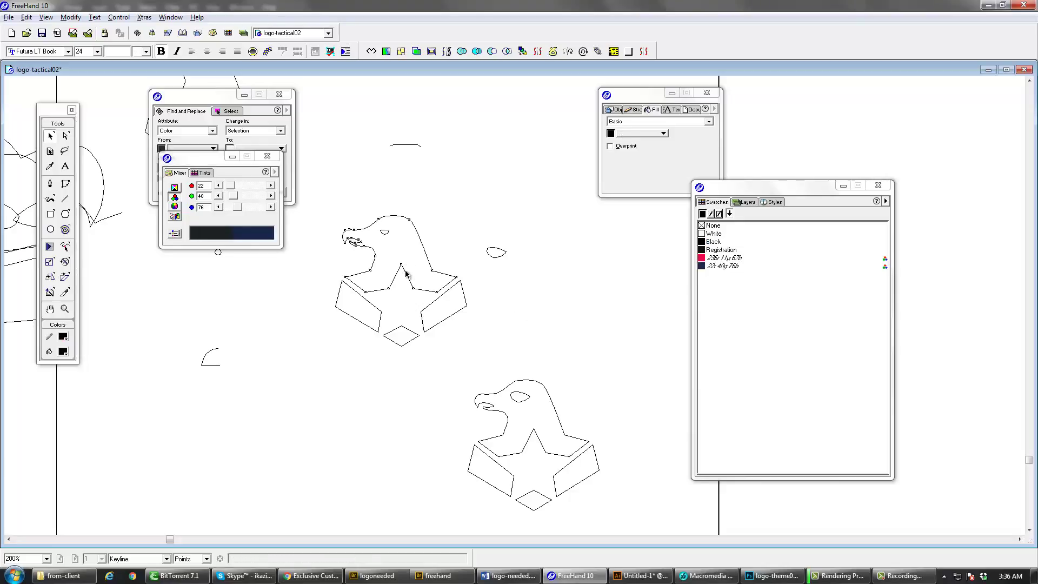
click(386, 234)
shift+click(416, 229)
click(430, 259)
key(ctrl+s)
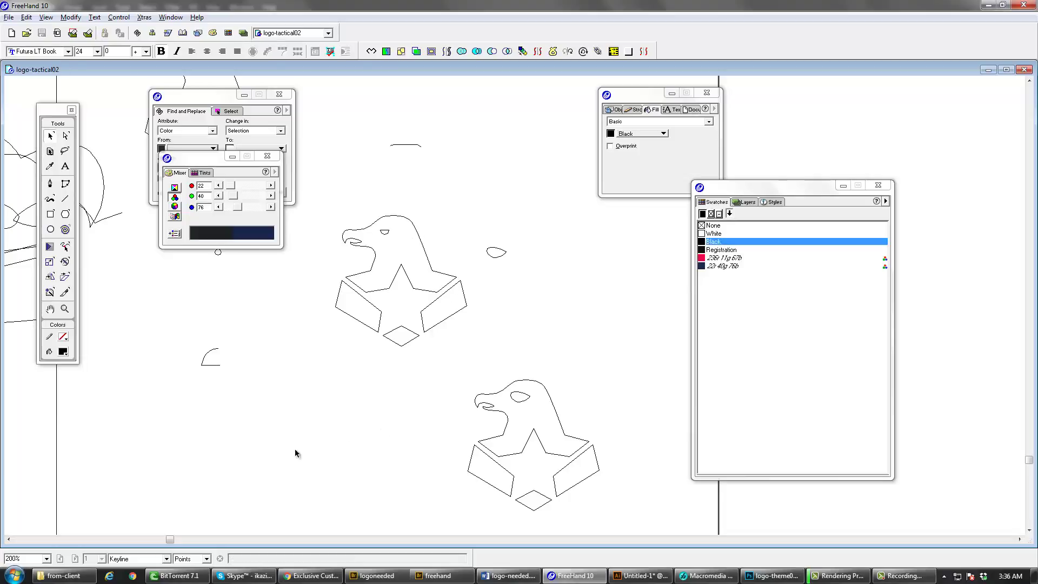
- Switch the display to Flash Anti-alias and inspect the filled emblem with its new eye
click(135, 556)
click(130, 545)
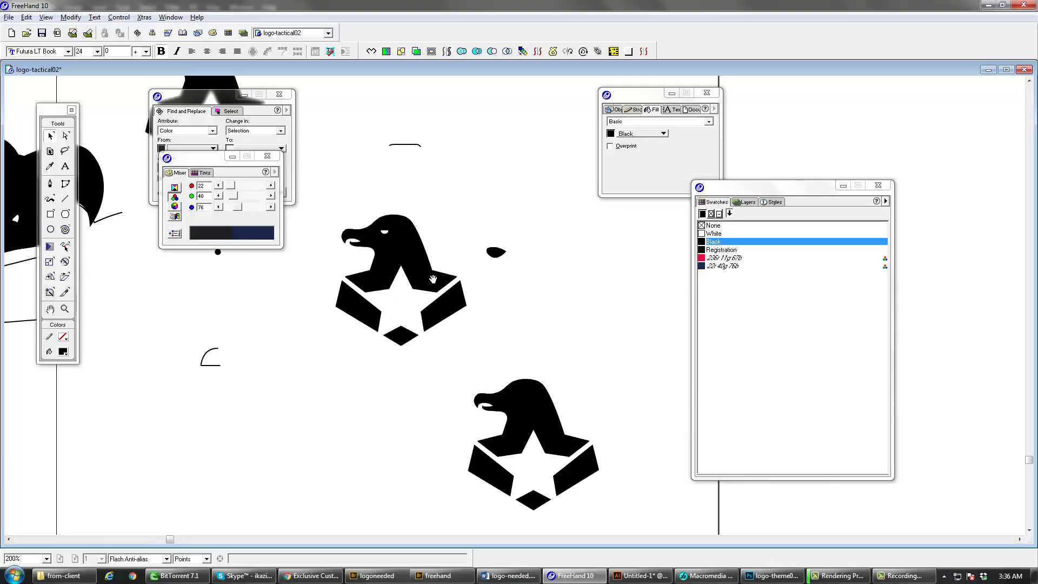
drag(433, 279, 431, 322)
ctrl+click(414, 300)
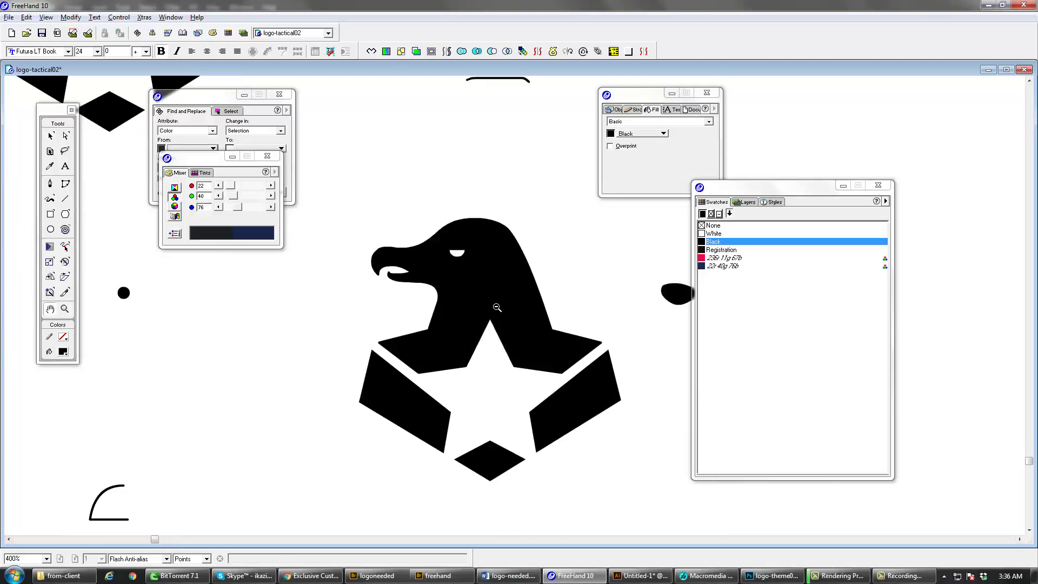
ctrl+alt+click(494, 301)
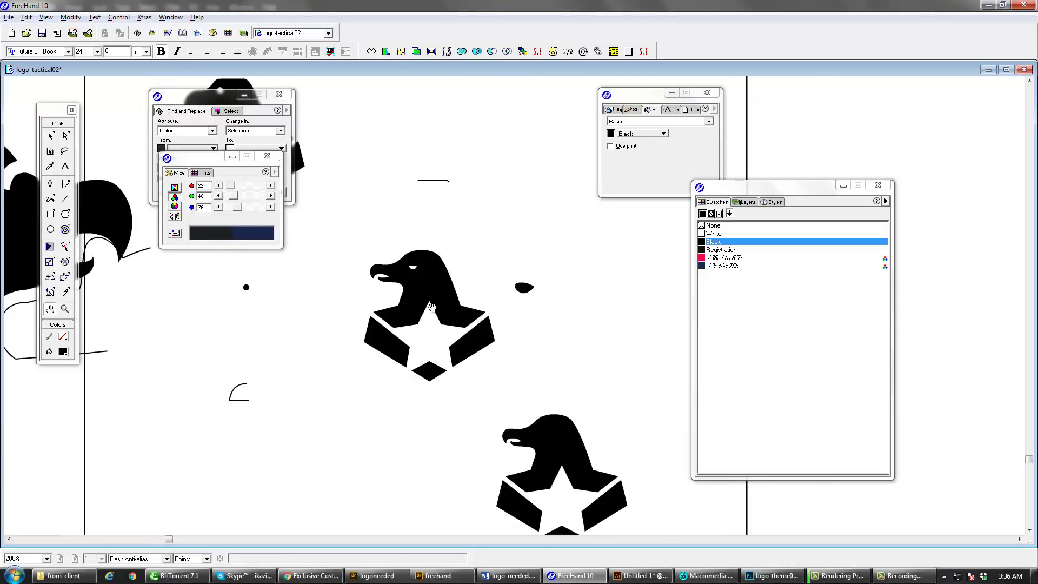
- Enlarge the half-round eye cutout slightly within the eagle's head and check it against the whole emblem
ctrl+click(430, 296)
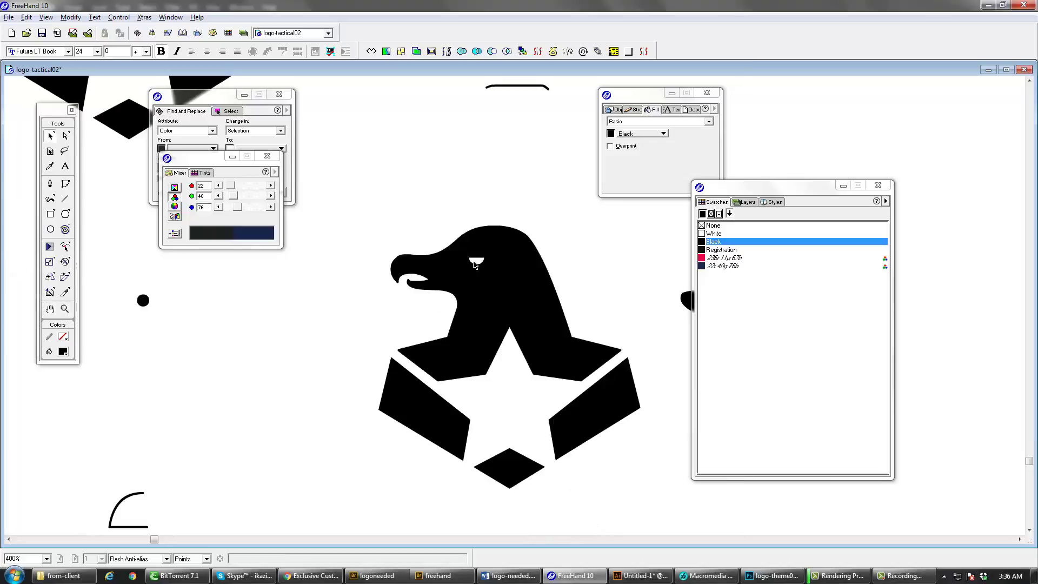
alt+click(477, 263)
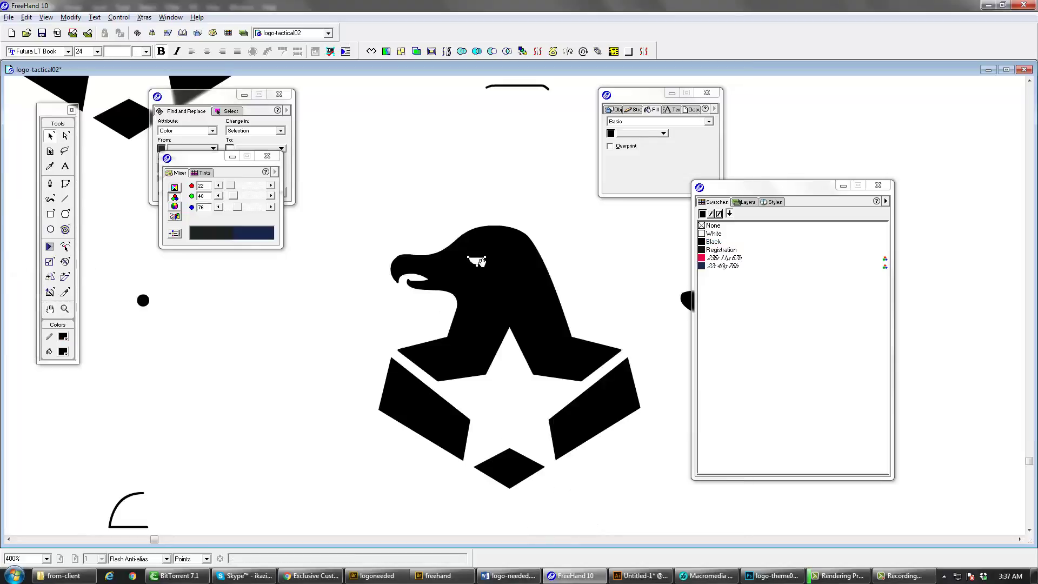
ctrl+click(486, 267)
drag(497, 308, 351, 277)
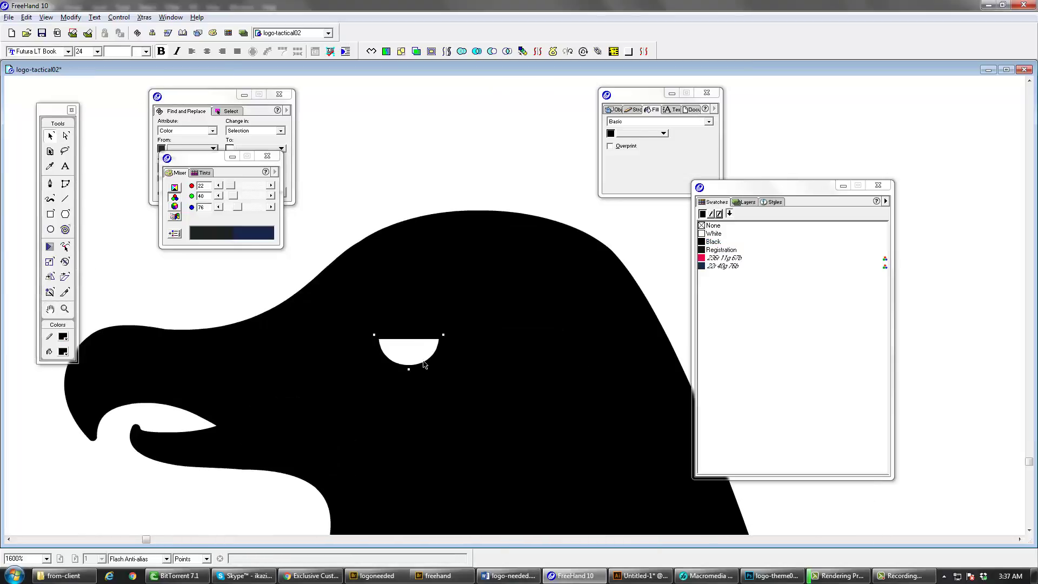
double_click(424, 362)
drag(455, 381, 460, 386)
key(Tab)
ctrl+alt+click(451, 366)
ctrl+alt+click(451, 367)
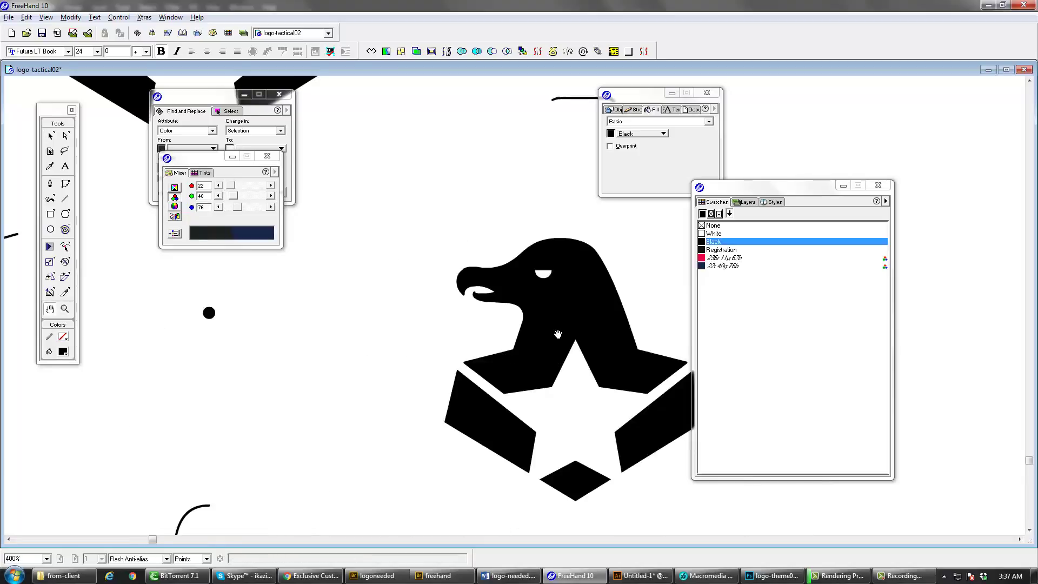
drag(560, 335, 455, 341)
ctrl+alt+click(503, 378)
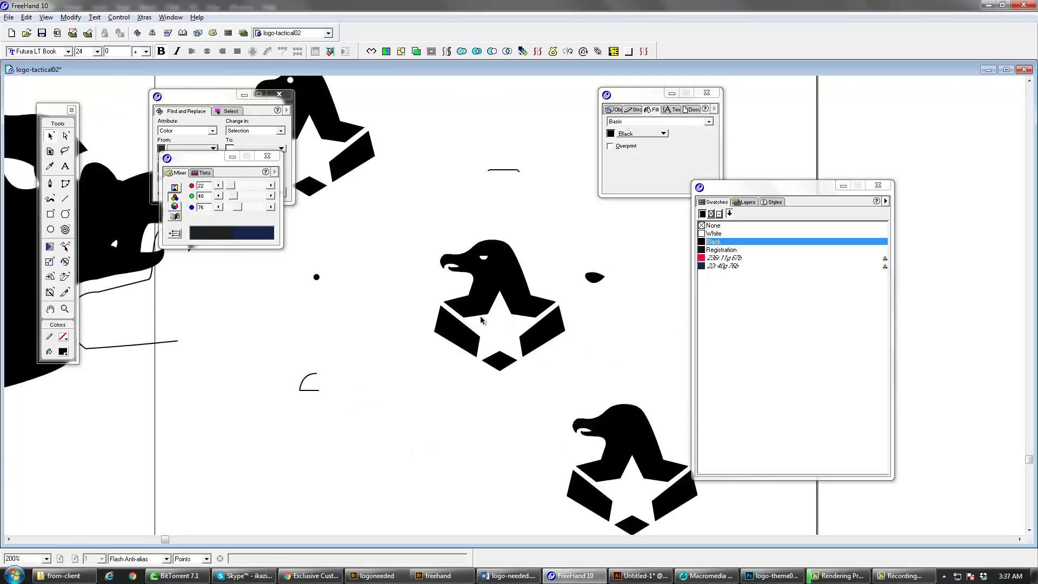
drag(477, 328, 441, 386)
drag(456, 347, 408, 369)
key(ctrl+z)
- Move the first round-eyed emblem off the page to the empty area behind the large eagle head
key(space)
drag(482, 277, 413, 360)
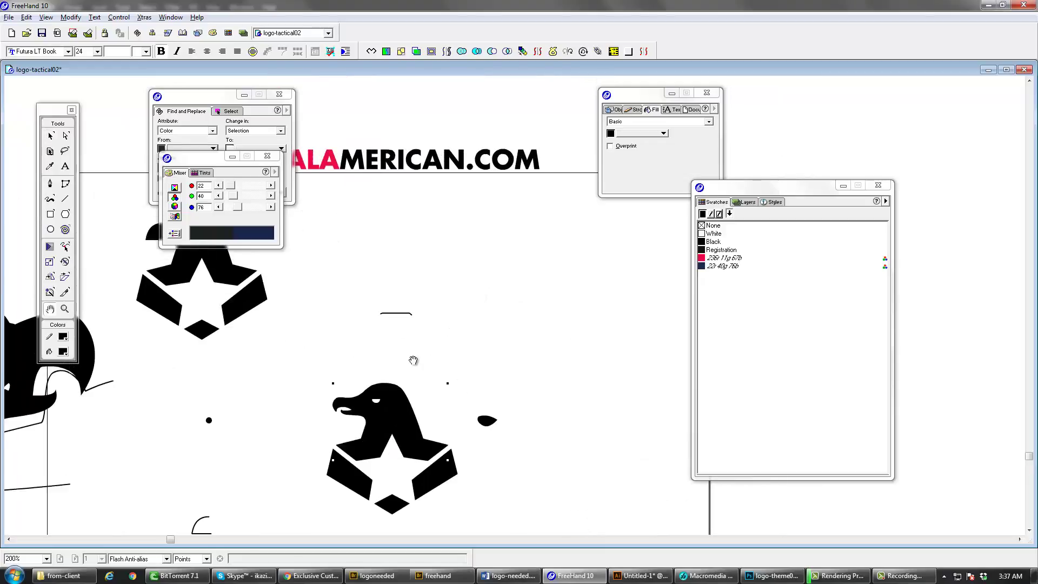
ctrl+alt+click(272, 325)
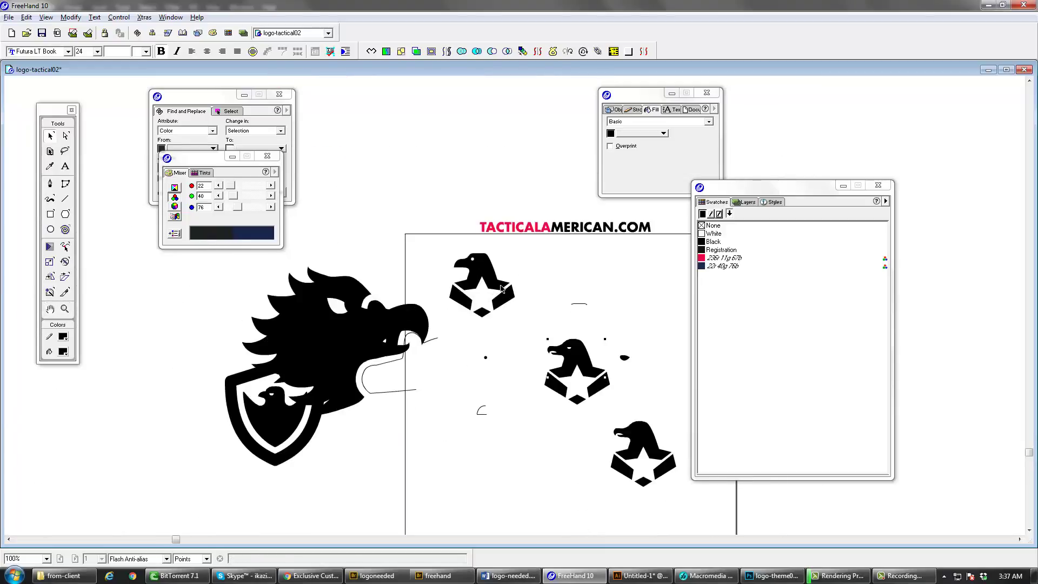
drag(501, 289, 247, 300)
- Undo the stray move of the large head's feathers, and move the whole large eagle, shield and first emblem farther off the page
drag(334, 331, 130, 366)
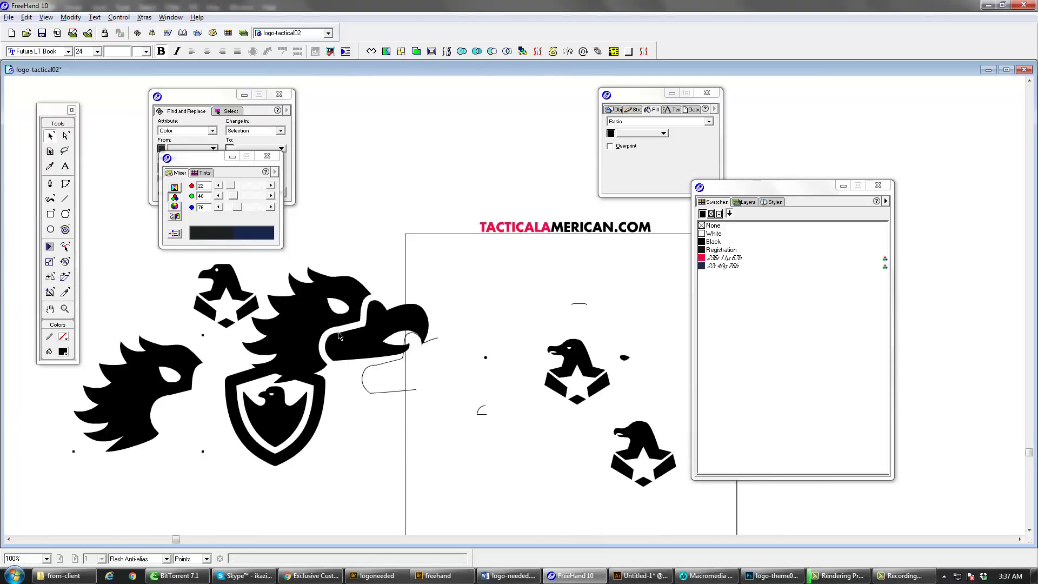
key(ctrl+z)
drag(151, 243, 468, 486)
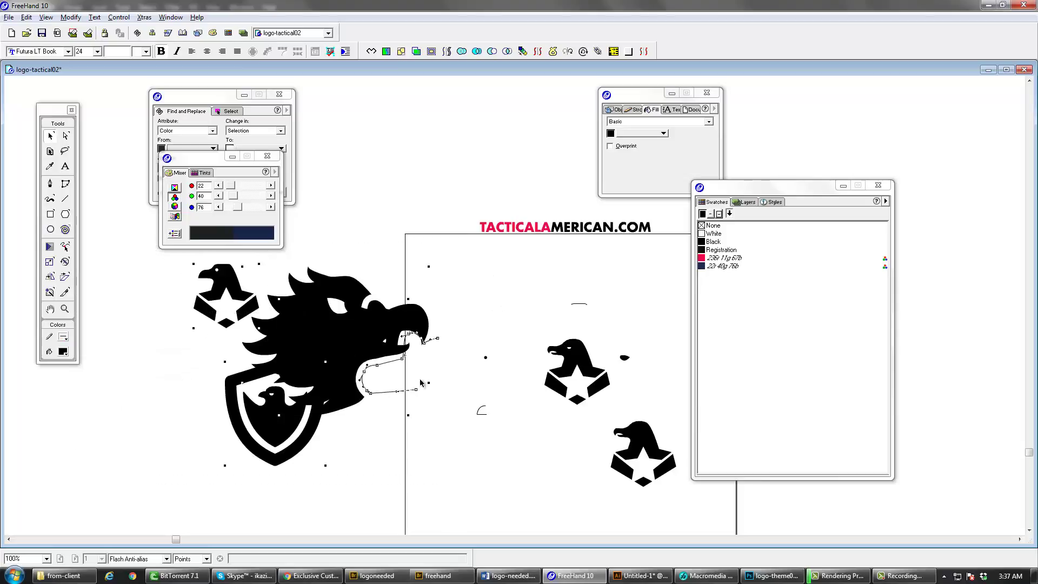
drag(411, 332, 176, 411)
drag(473, 422, 318, 391)
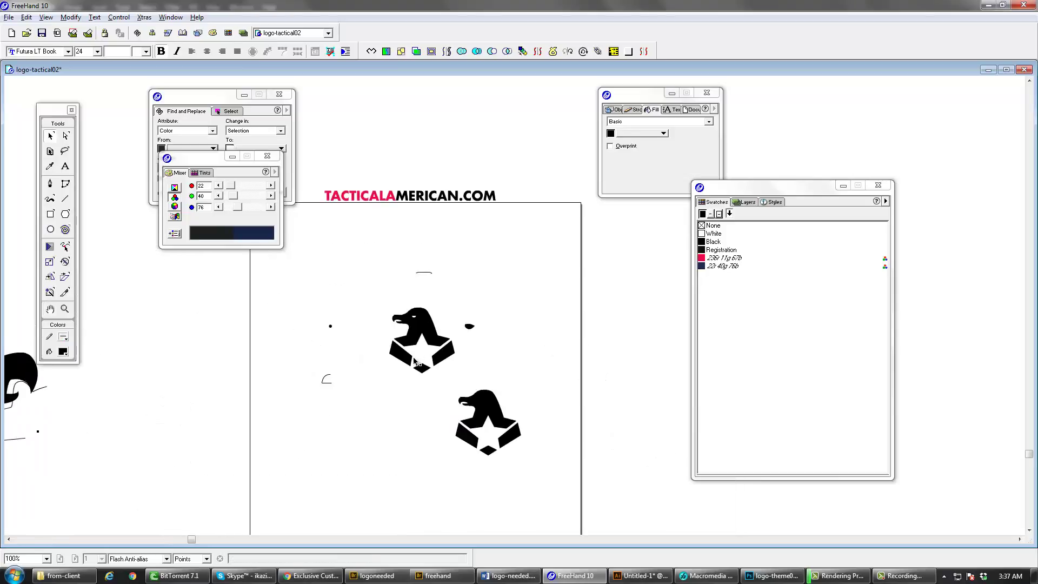
click(429, 335)
drag(245, 274, 238, 255)
drag(404, 384, 236, 387)
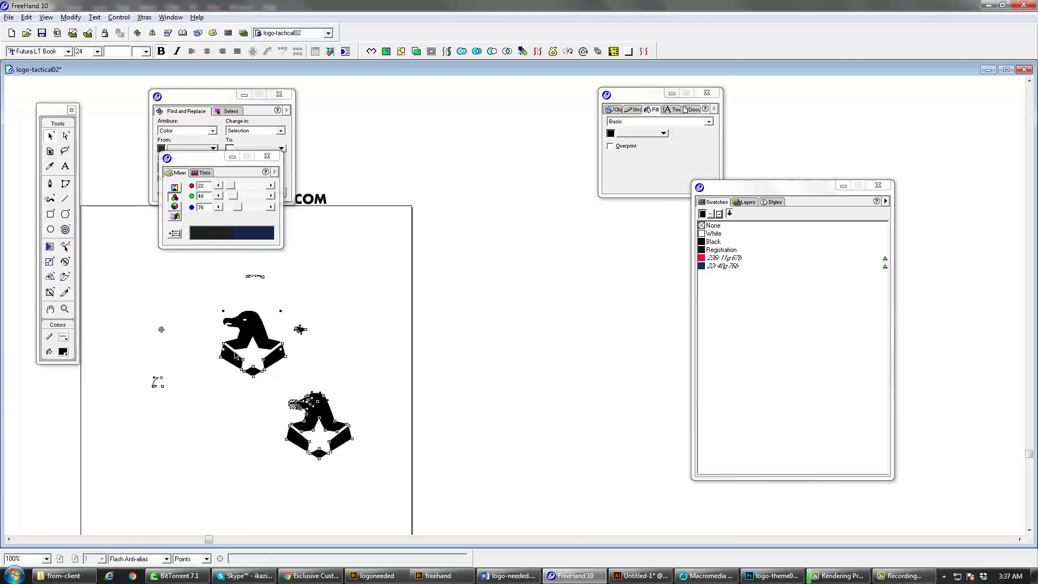
drag(243, 344, 668, 341)
click(401, 382)
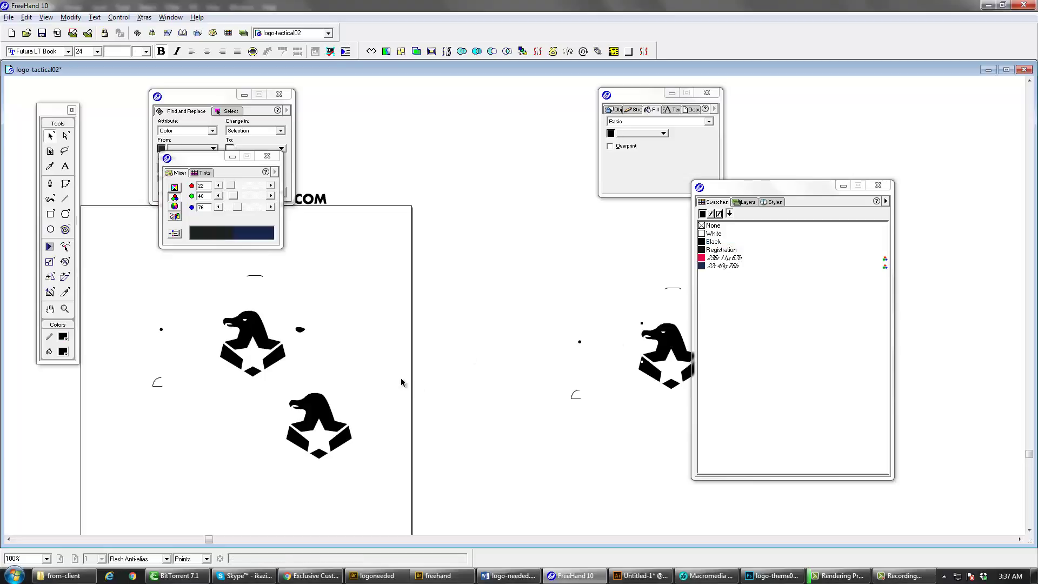
key(ctrl+z)
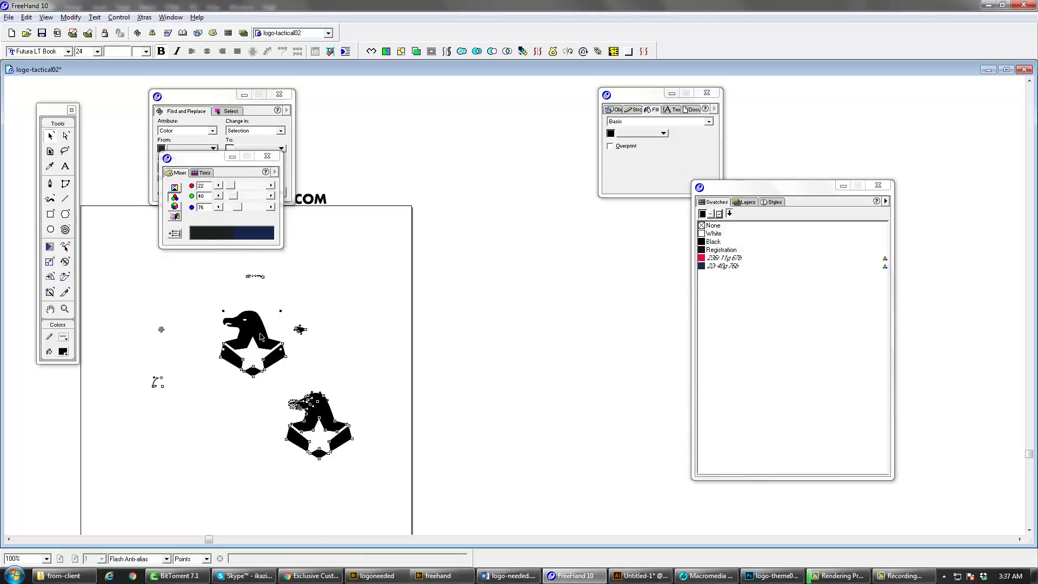
- Try again to duplicate both eagle emblems and the loose pieces beside the page, and undo the deletion of the selected originals
drag(260, 332, 558, 366)
click(559, 372)
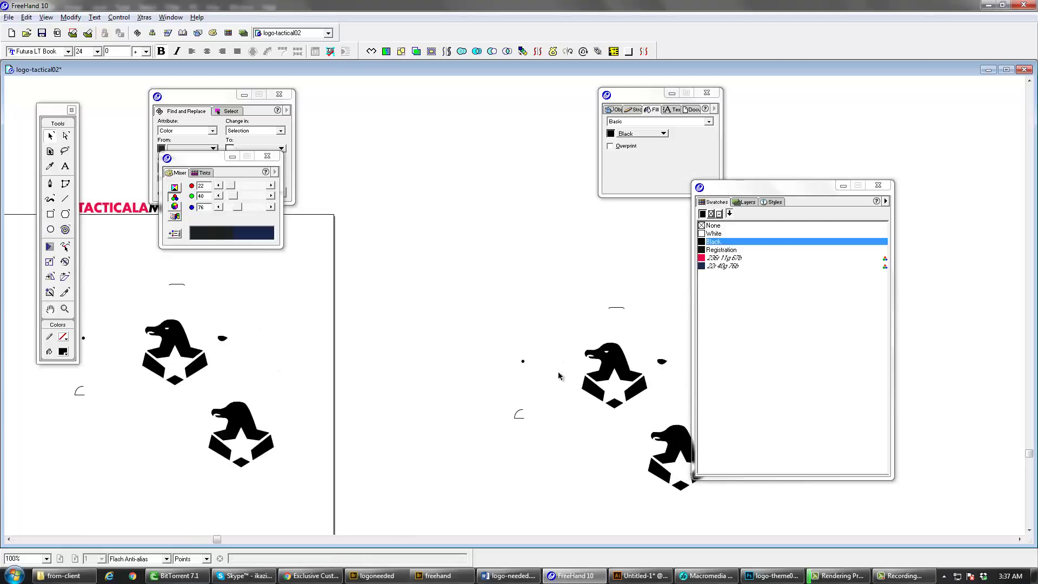
drag(317, 398, 485, 391)
click(351, 337)
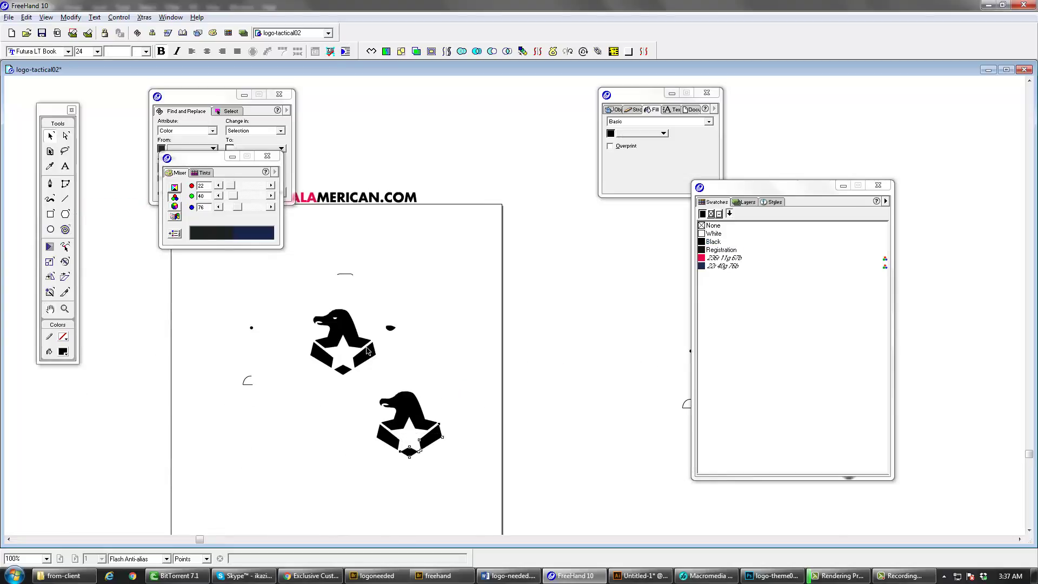
key(space)
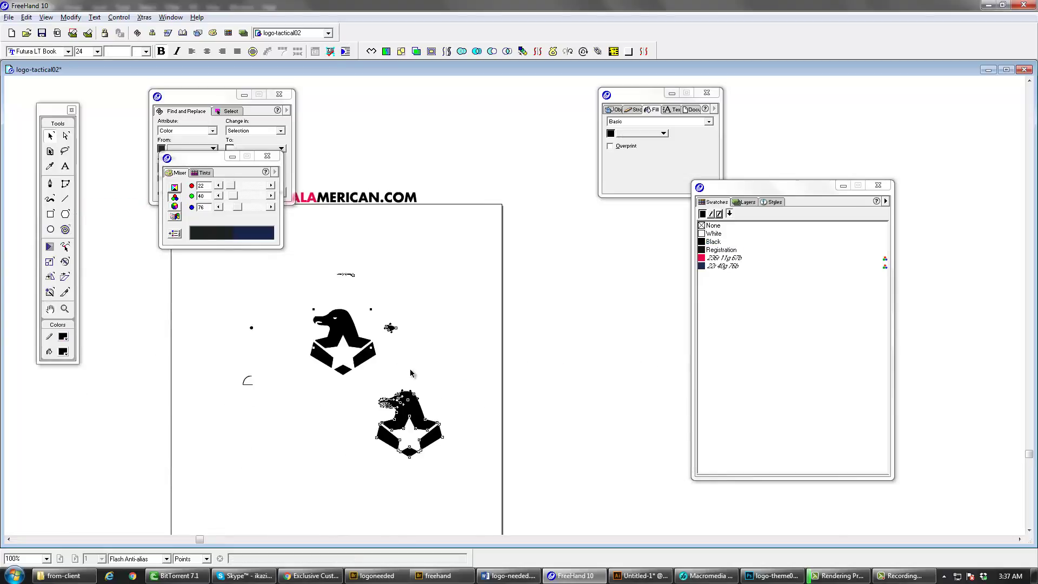
key(Delete)
key(ctrl+z)
- Place a copy of both eagle emblems and the loose pieces in the empty area beside the page
drag(497, 491, 184, 259)
drag(358, 339, 613, 383)
click(324, 426)
drag(324, 425, 551, 383)
- Delete the lower emblem and all the loose pieces from the page, keeping only the upper eagle emblem
drag(570, 476, 447, 380)
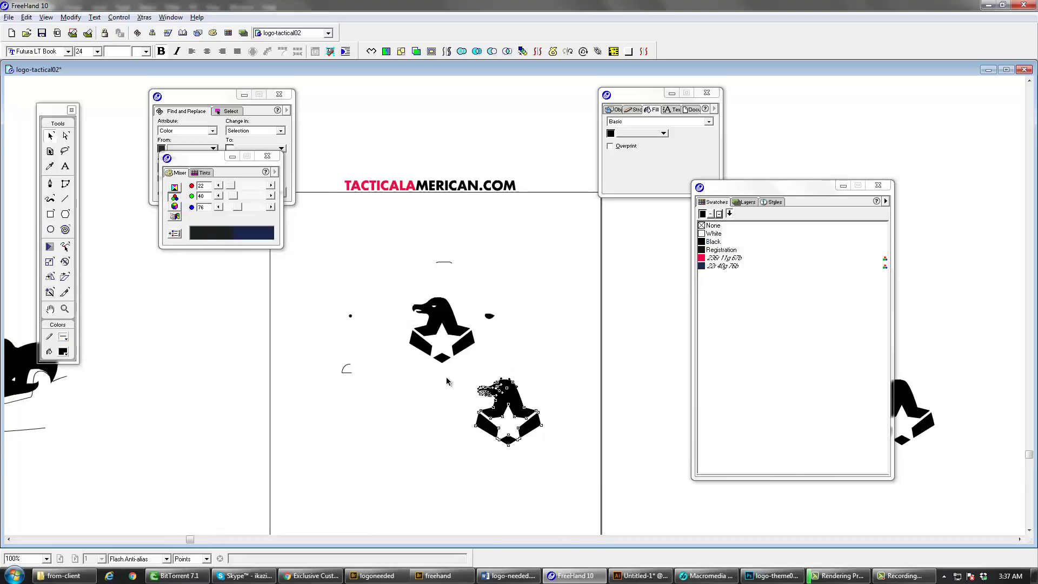
key(Delete)
click(317, 322)
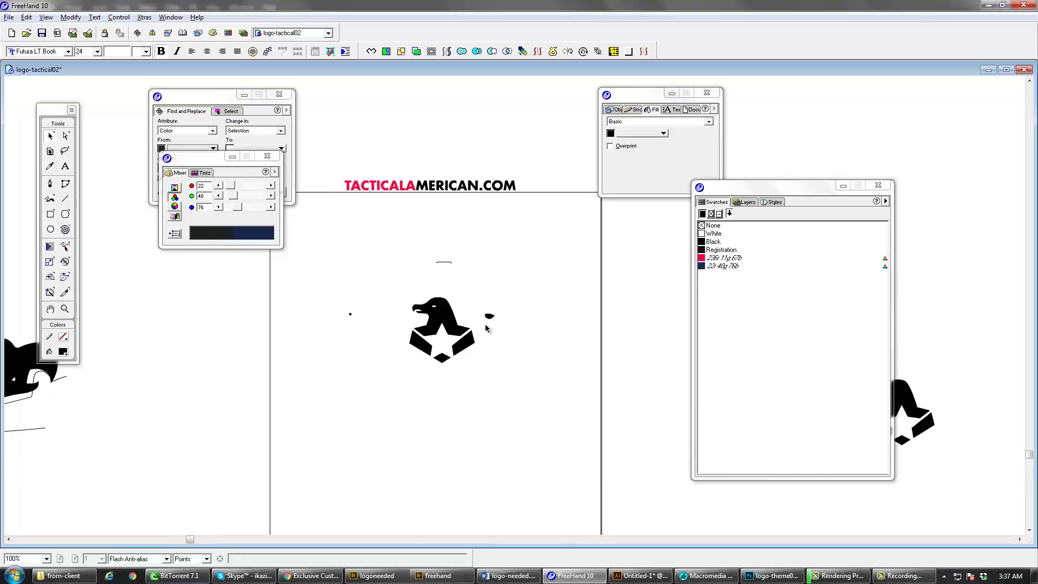
key(Delete)
drag(350, 292, 372, 345)
key(Delete)
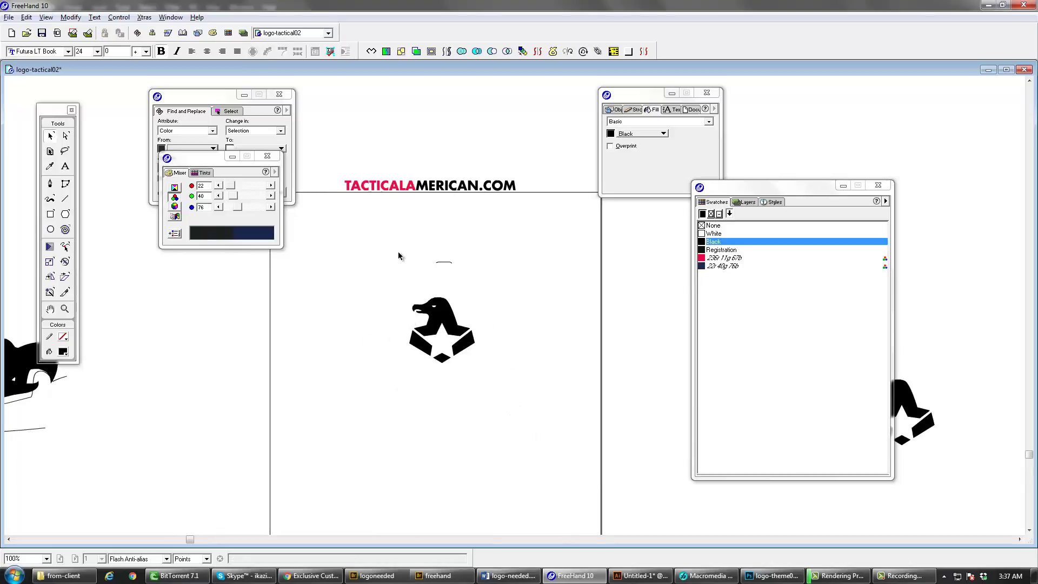
key(ctrl+k)
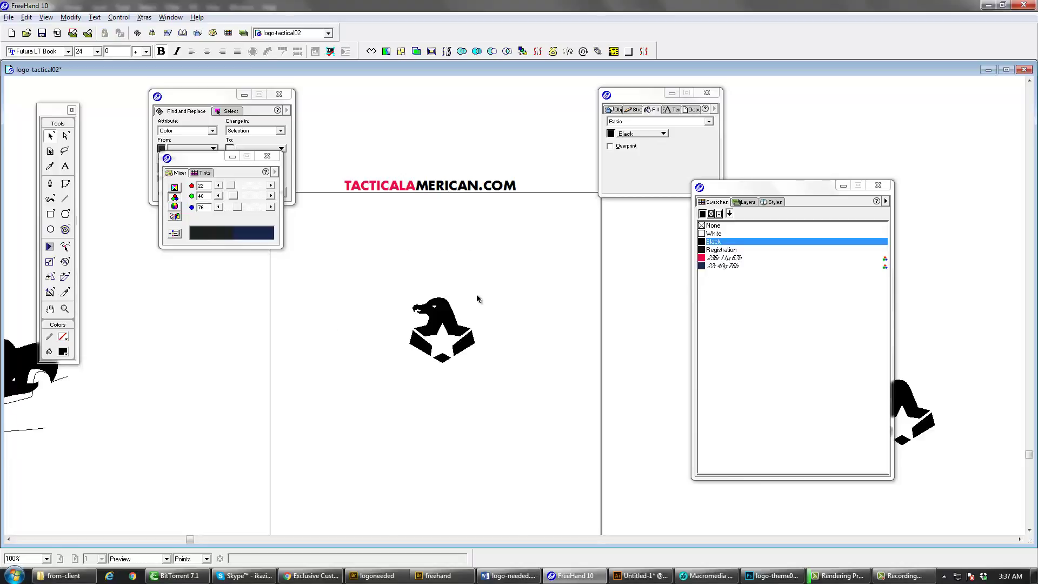
- Return the display mode to Flash Anti-alias and save the document
key(ctrl+k)
click(164, 558)
click(129, 552)
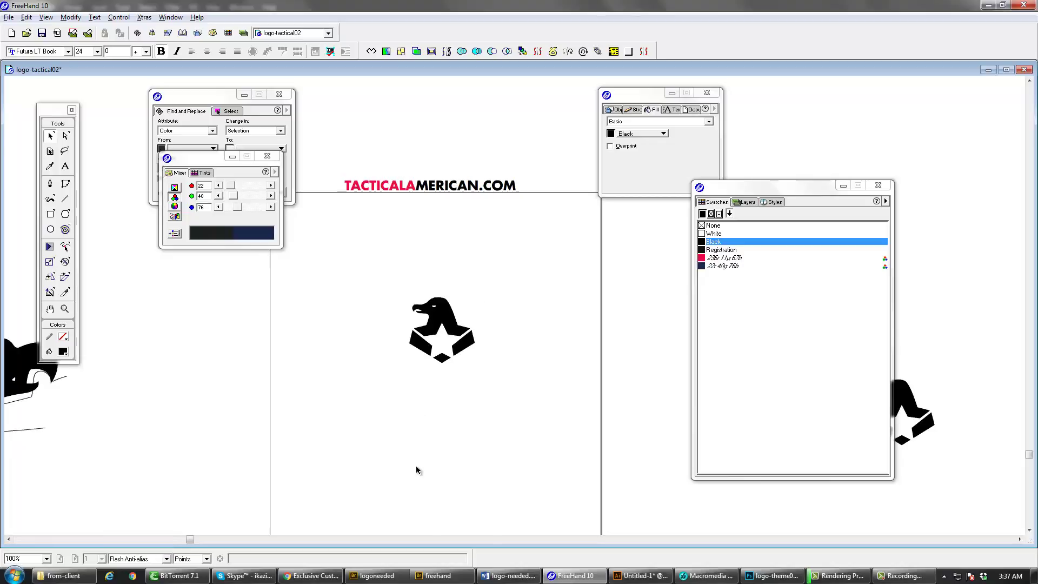
drag(412, 435, 412, 441)
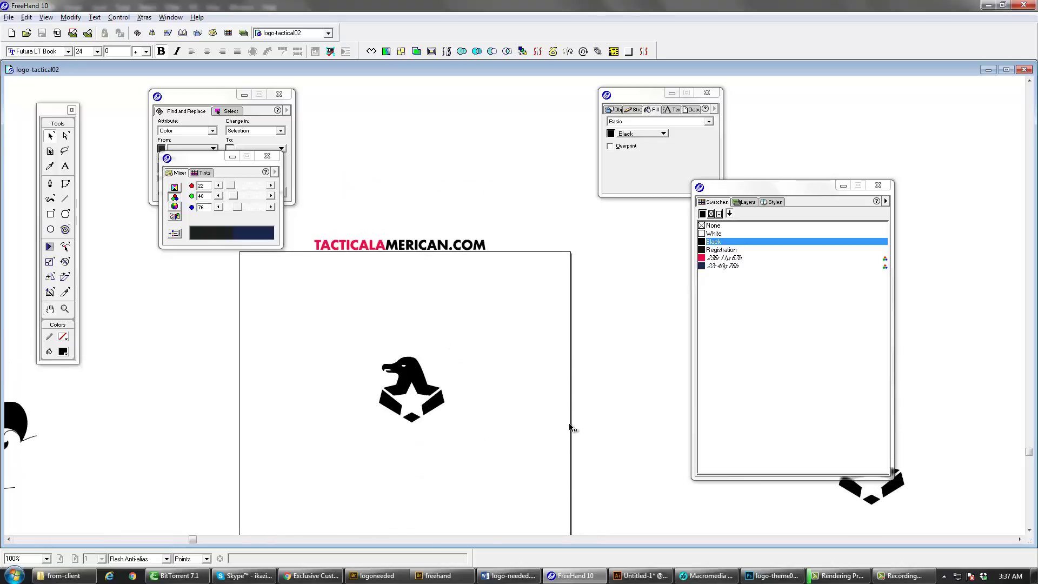
scroll(505, 394, down, 3)
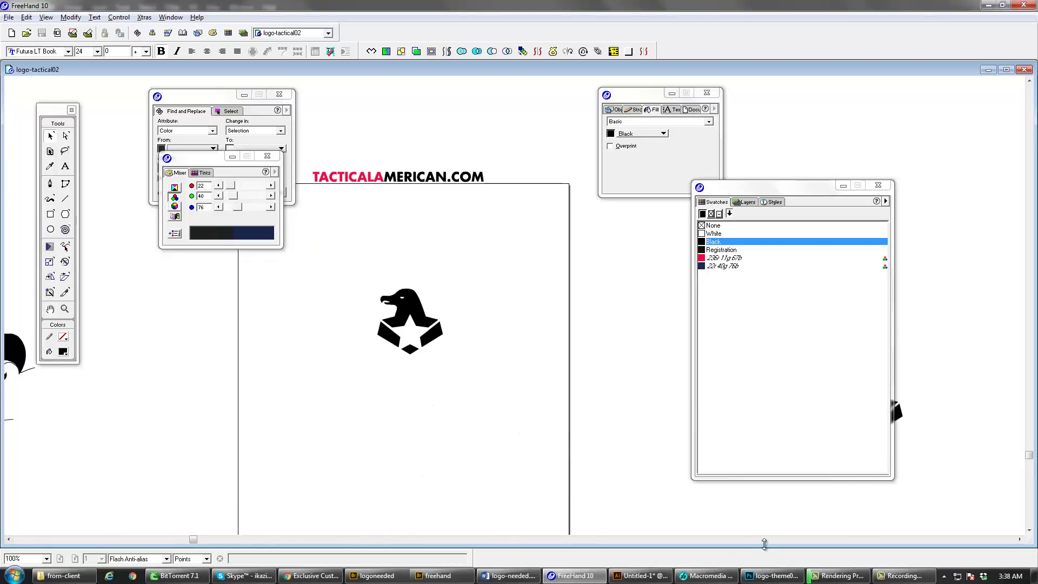
- Switch to Bridge, look at the marcorubio and Survival Race reference logos in the logoneeded folder, and return to FreeHand
click(376, 575)
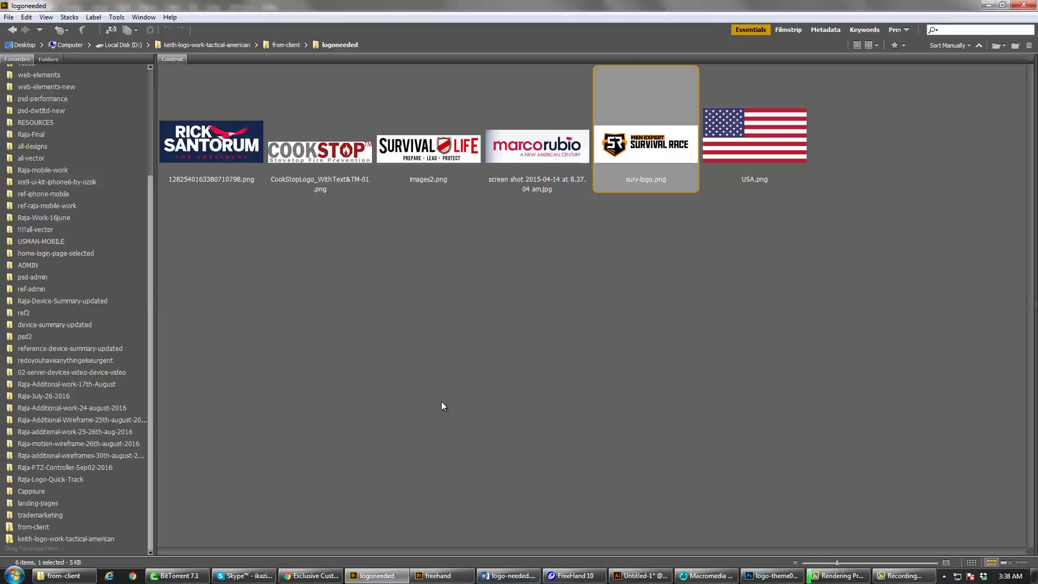
click(529, 157)
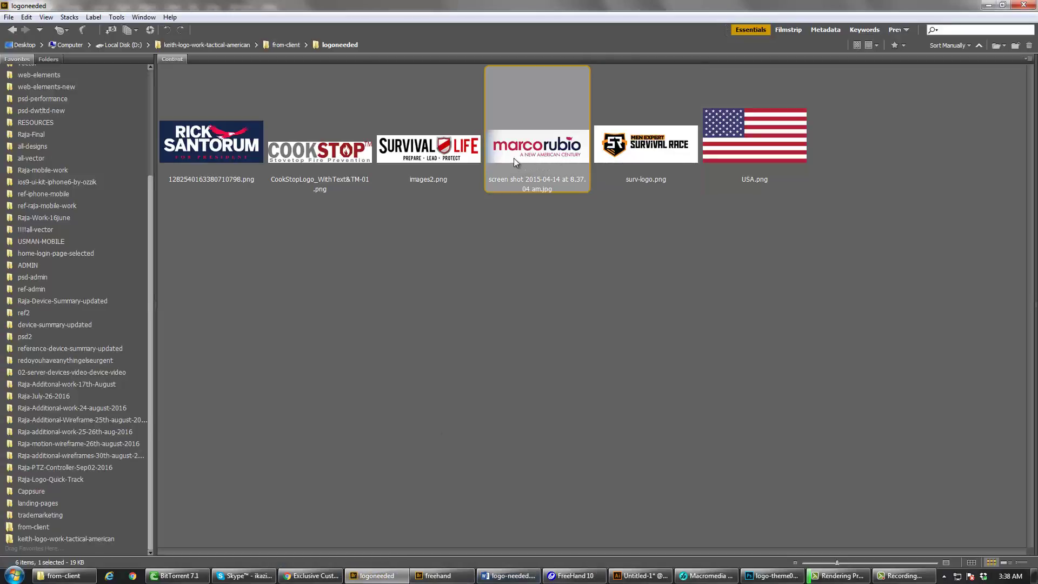
click(670, 154)
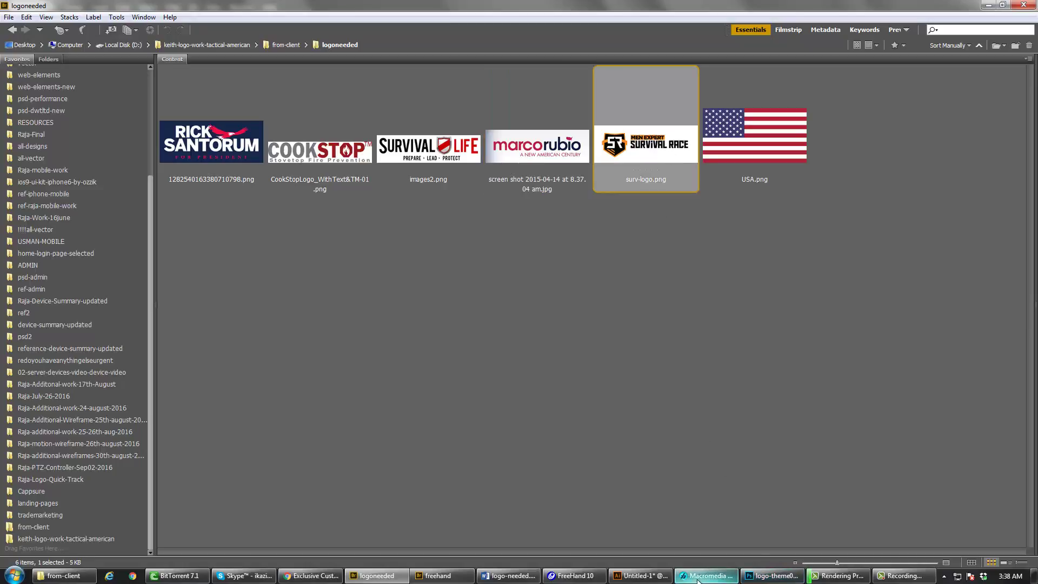
click(573, 575)
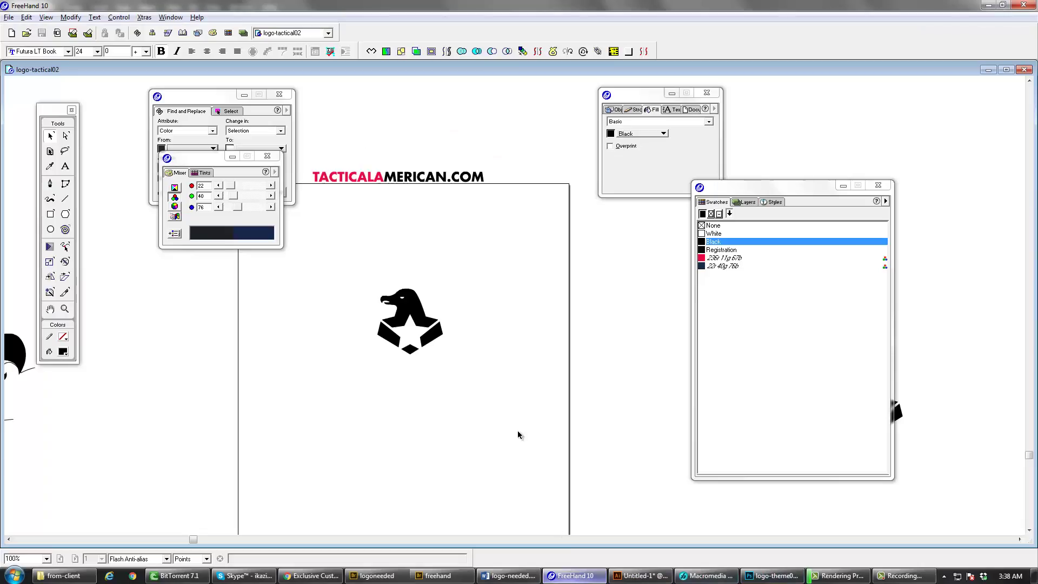
- Close the floating color mixer and the Find and Replace panel to free up the workspace
click(269, 156)
click(280, 95)
key(alt+w)
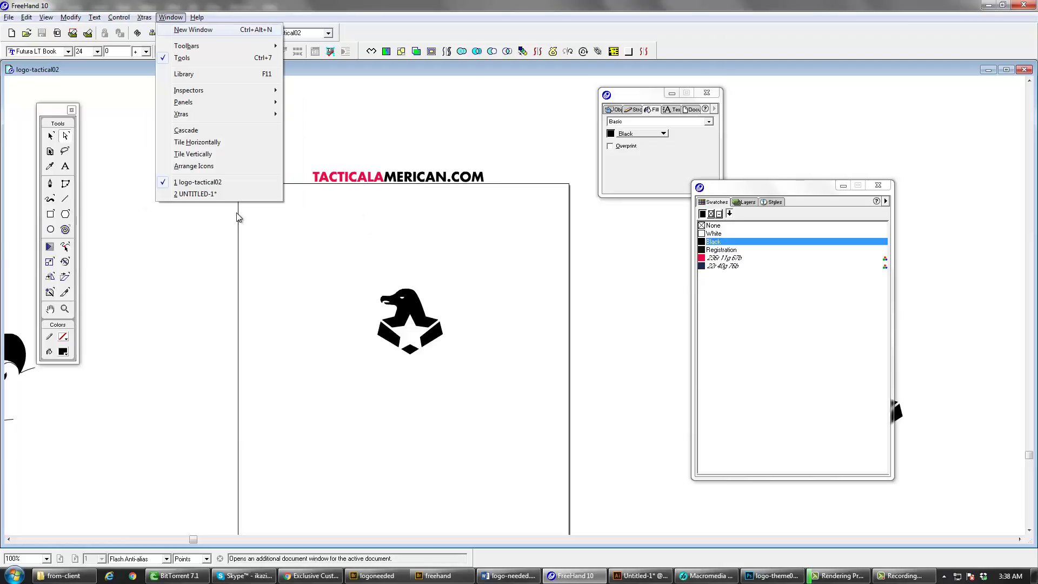
click(292, 264)
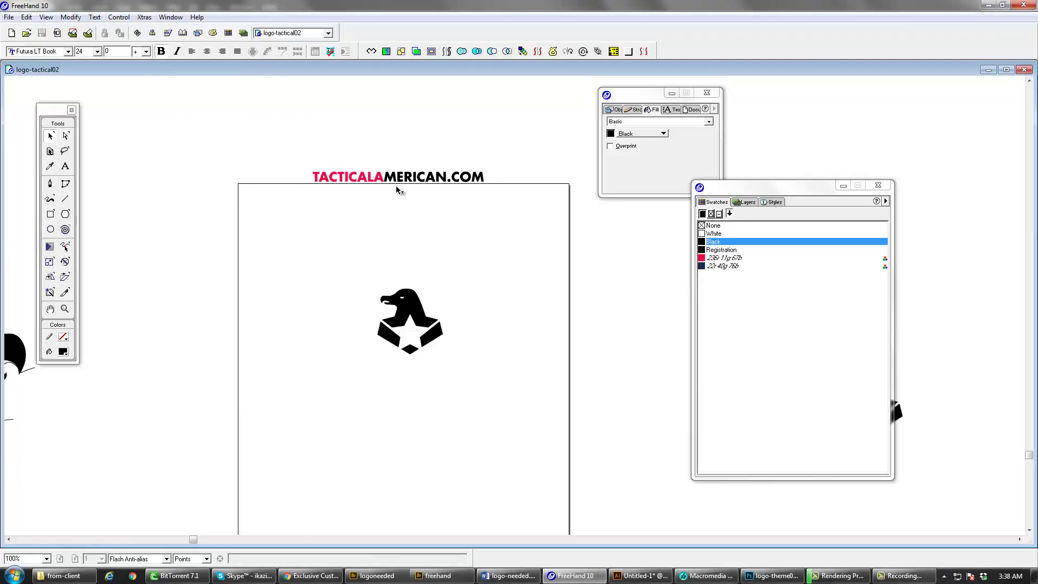
- Copy the TACTICALAMERICAN.COM wordmark onto the page above the emblem and convert the copy to Title case
drag(396, 174, 405, 223)
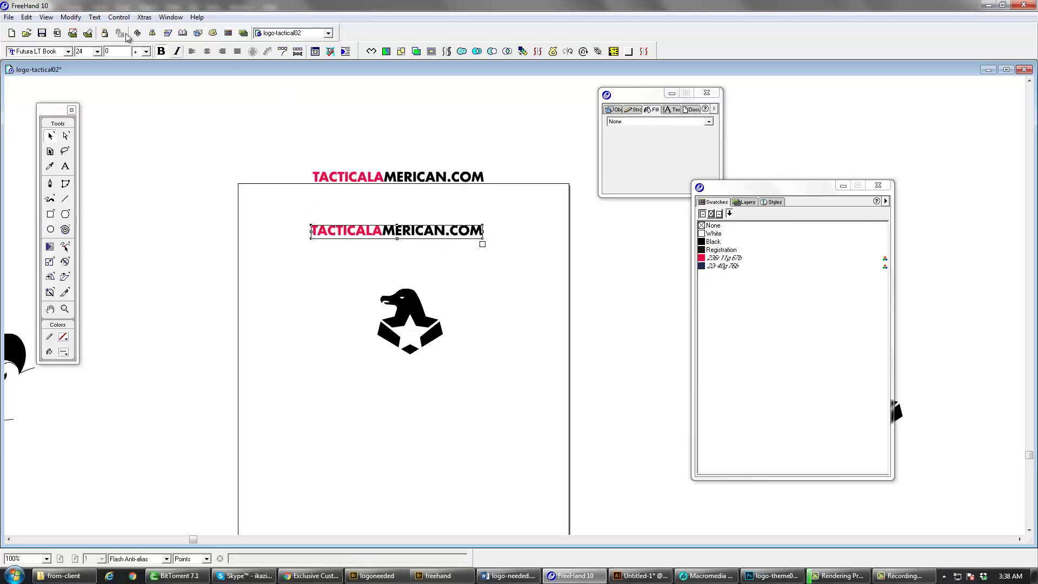
click(97, 20)
mouse_move(132, 103)
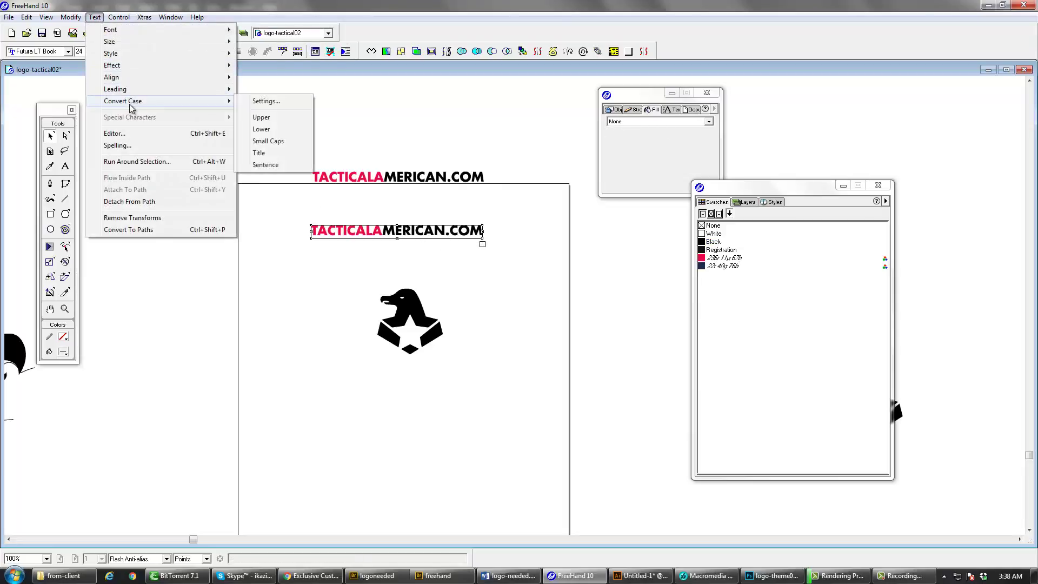
click(283, 161)
click(423, 260)
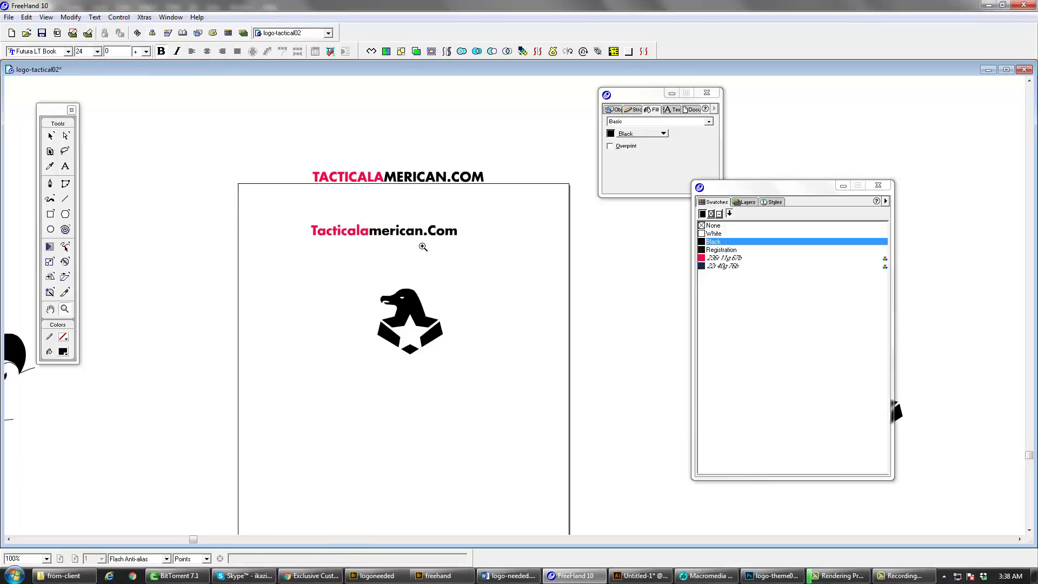
- Color the word "american" in the copied wordmark with the navy swatch 22r 40g 76b
ctrl+click(419, 245)
drag(436, 222, 408, 184)
key(t)
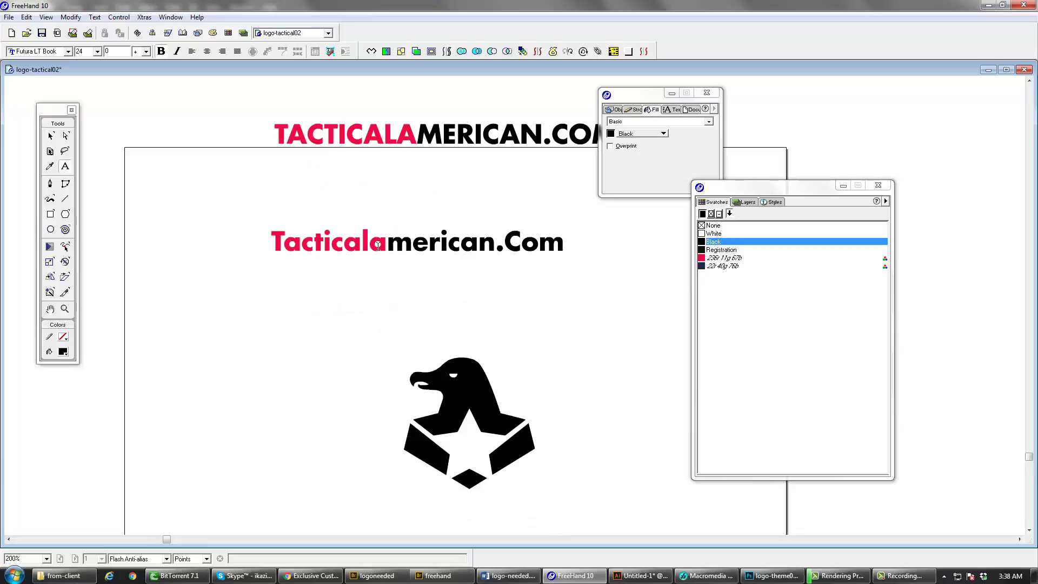
drag(370, 245, 495, 249)
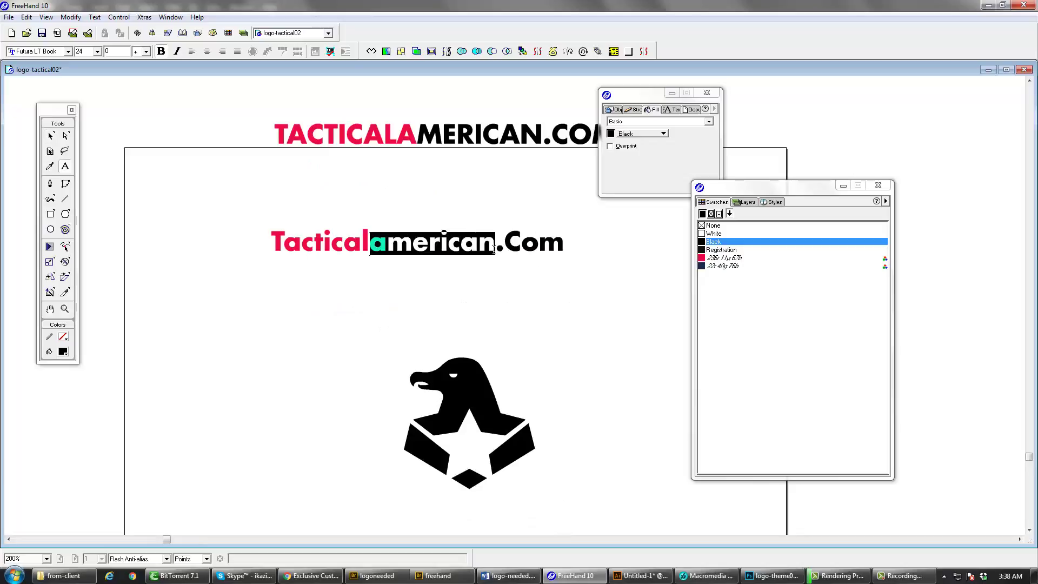
click(713, 266)
key(Escape)
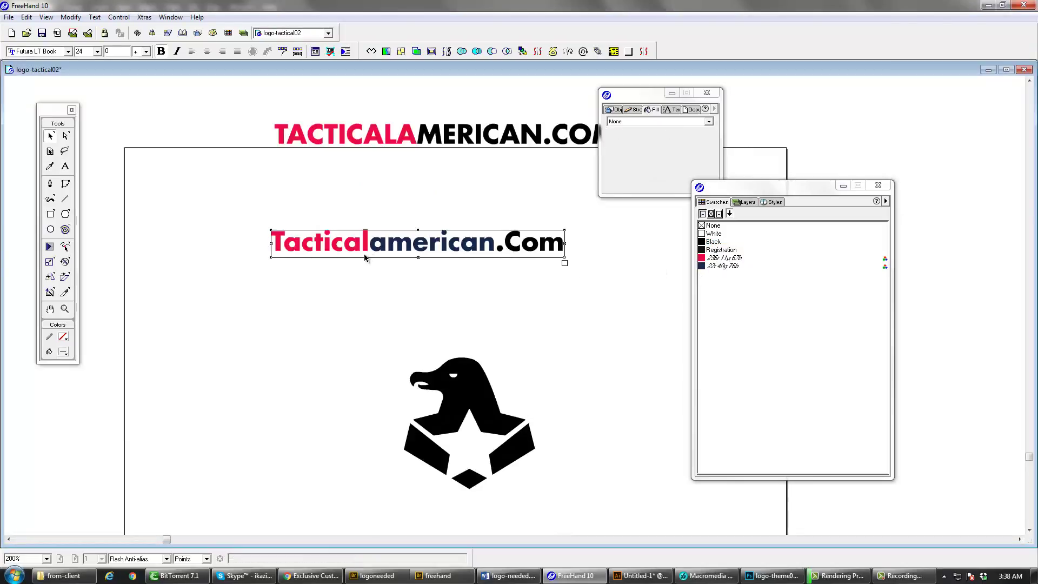
- Capitalize the "a" of "american" so that the wordmark reads TacticalAmerican.Com
key(t)
drag(387, 246, 376, 247)
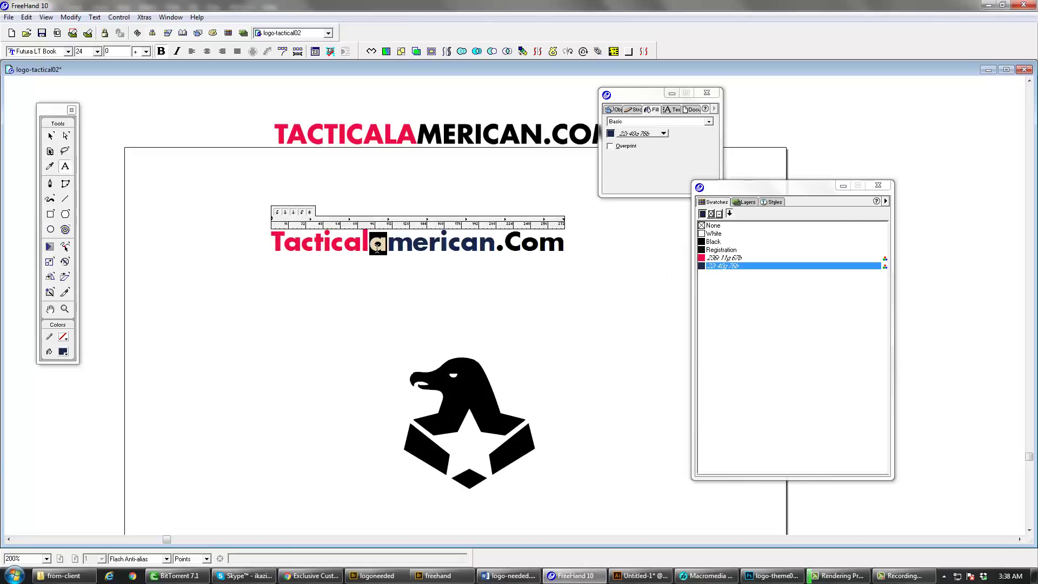
text(A)
click(453, 262)
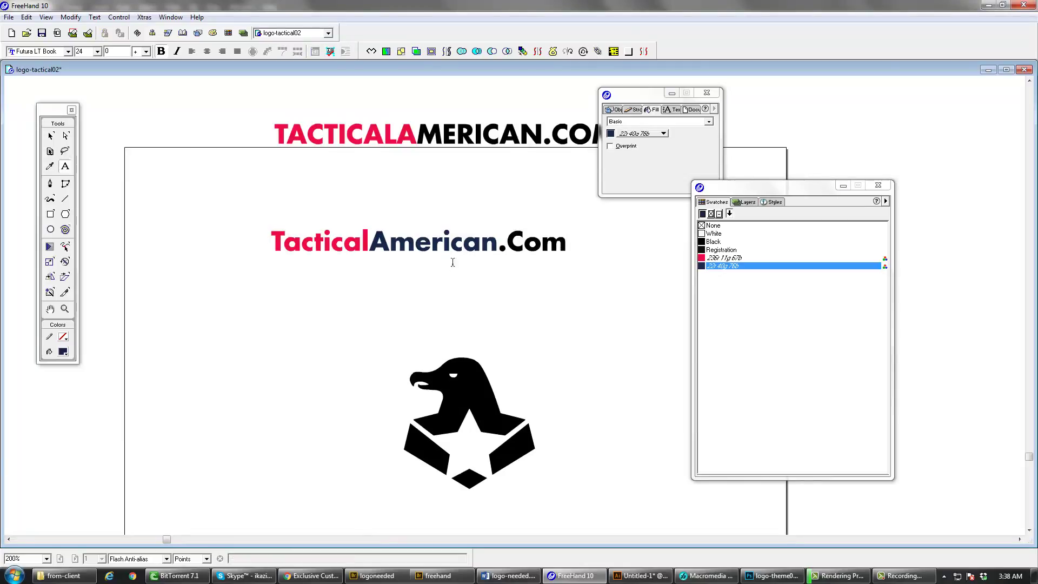
- Try setting the fill of the whole TacticalAmerican.Com text to None and converting it to paths, and undo it
click(461, 261)
key(t)
drag(498, 244, 565, 250)
key(ctrl+a)
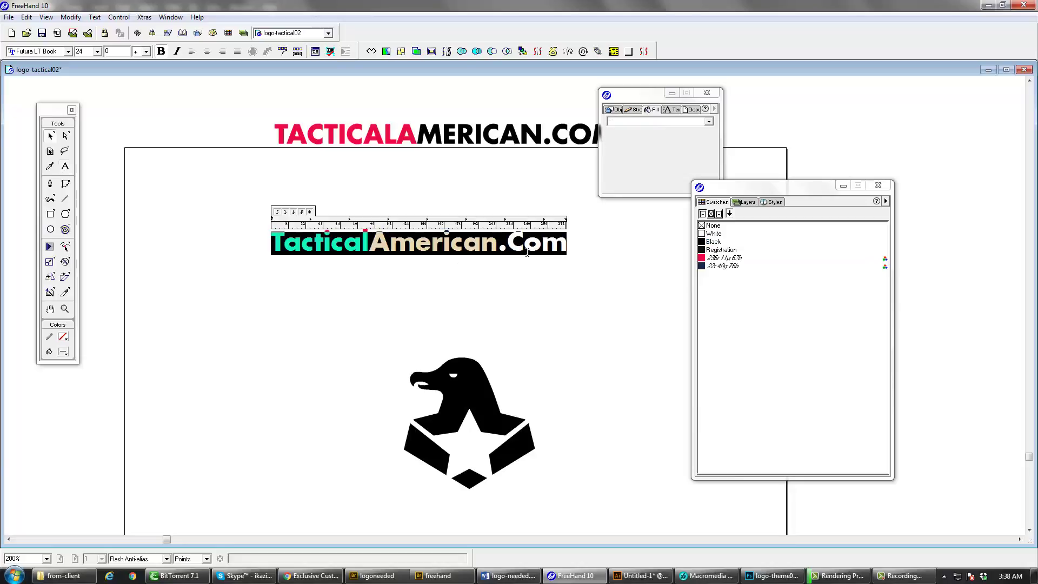
click(668, 123)
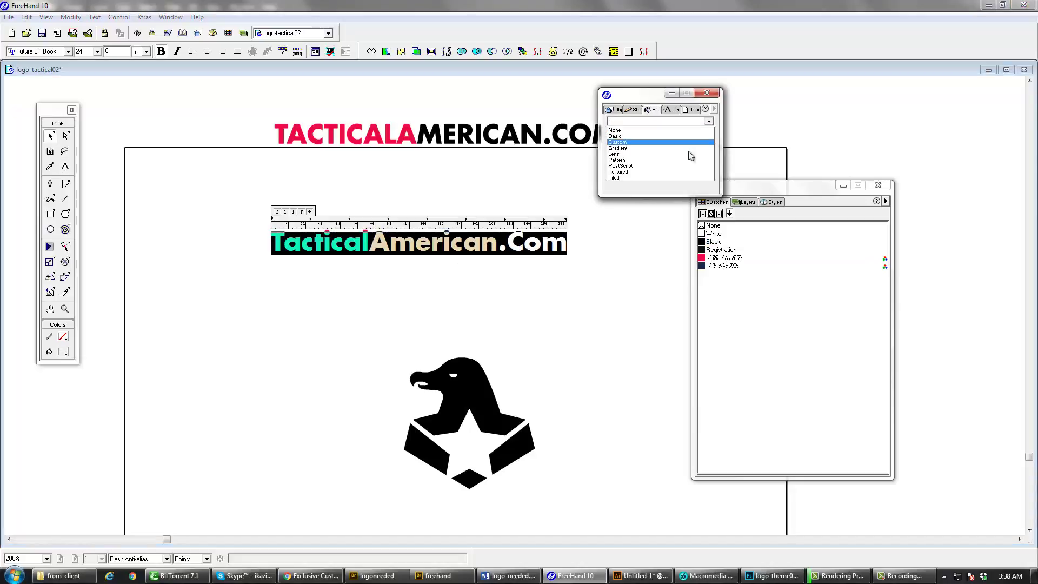
click(647, 130)
click(520, 243)
ctrl+click(536, 251)
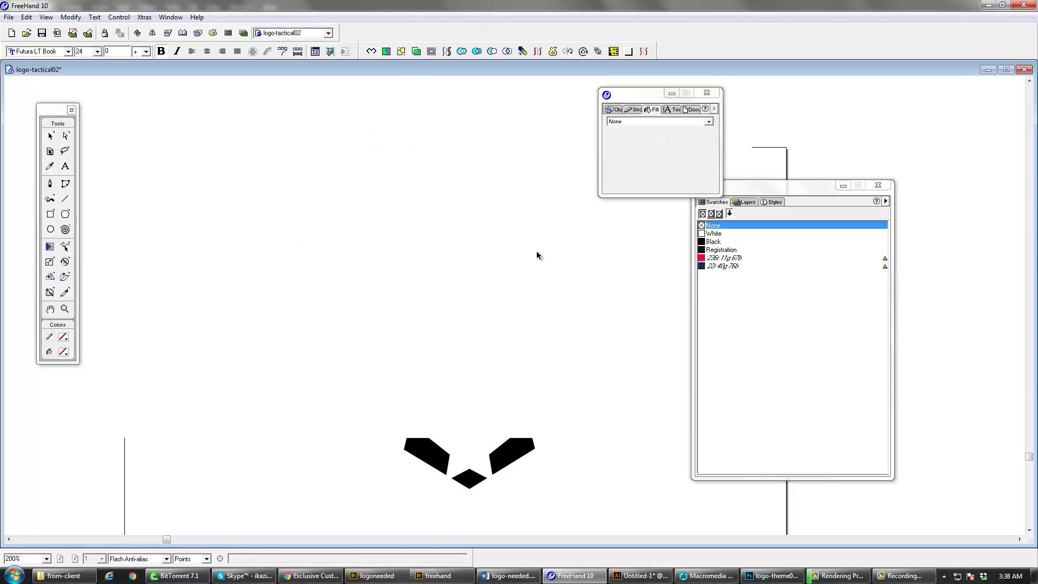
key(ctrl+shift+p)
key(ctrl+z)
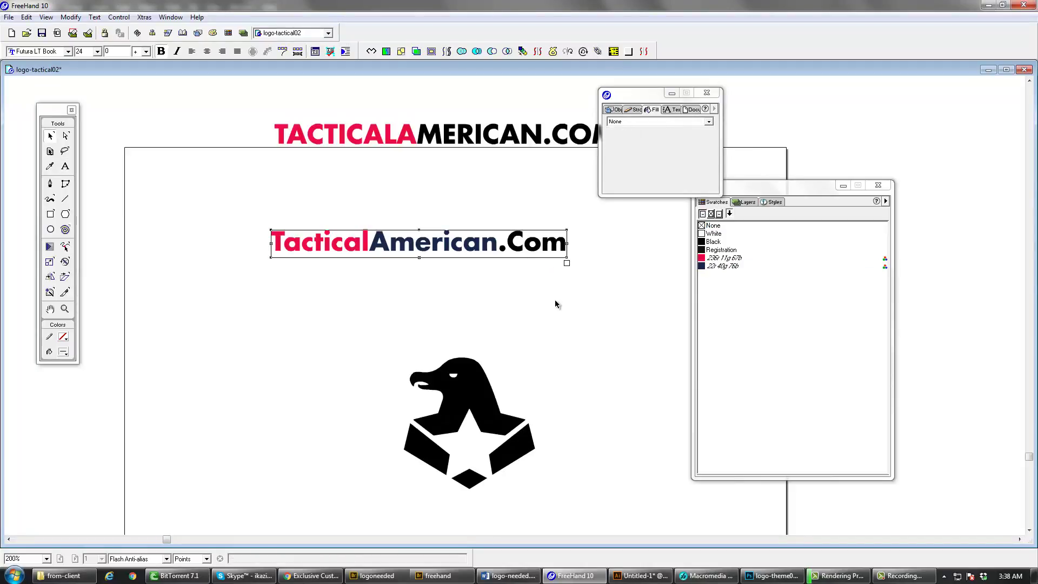
- Change the font of the TacticalAmerican.Com wordmark to Exo and select the eagle emblem below it
click(670, 109)
click(646, 123)
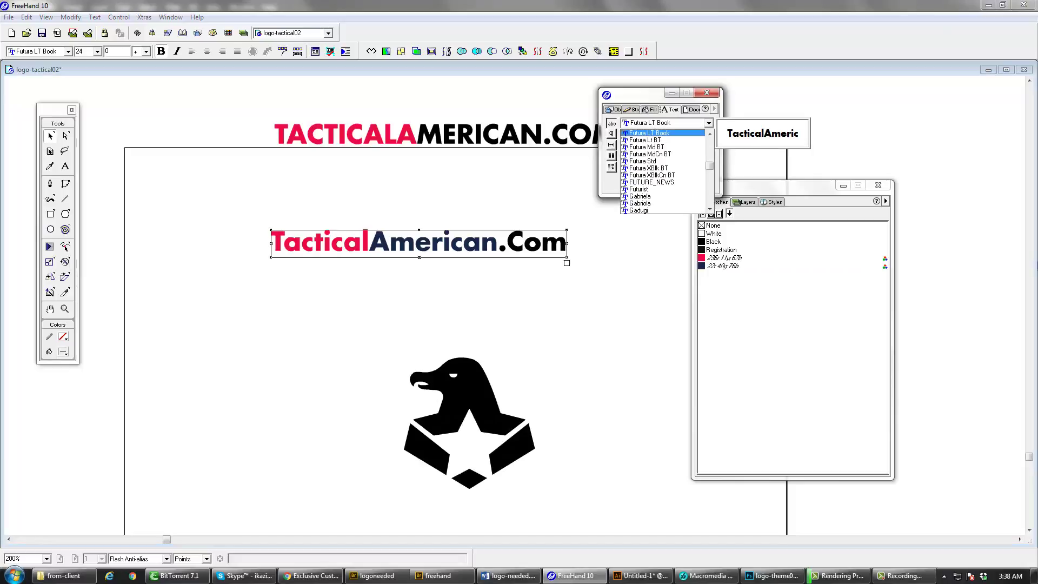
text(exo)
key(Return)
key(Tab)
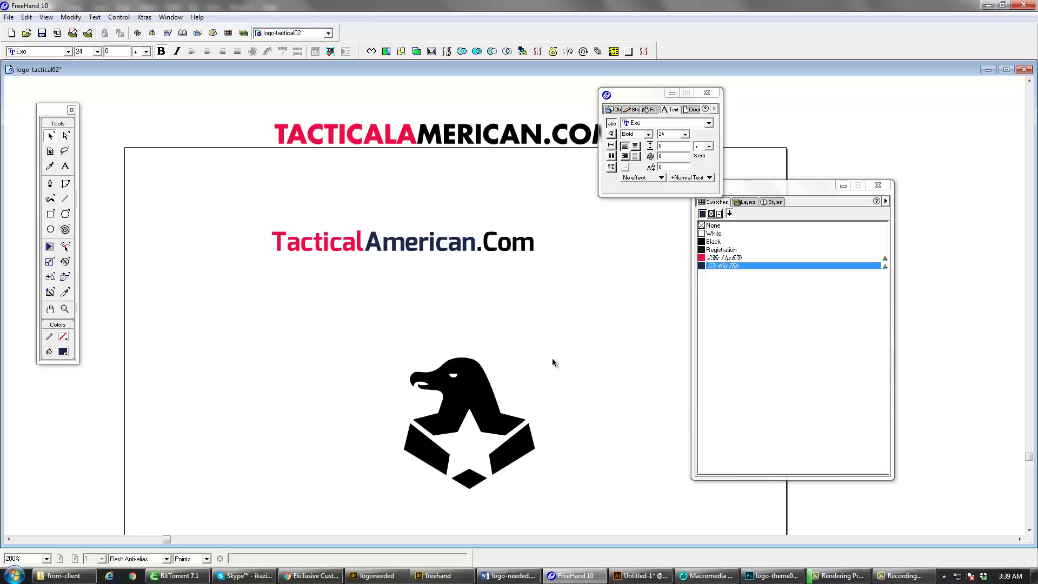
drag(456, 386, 499, 372)
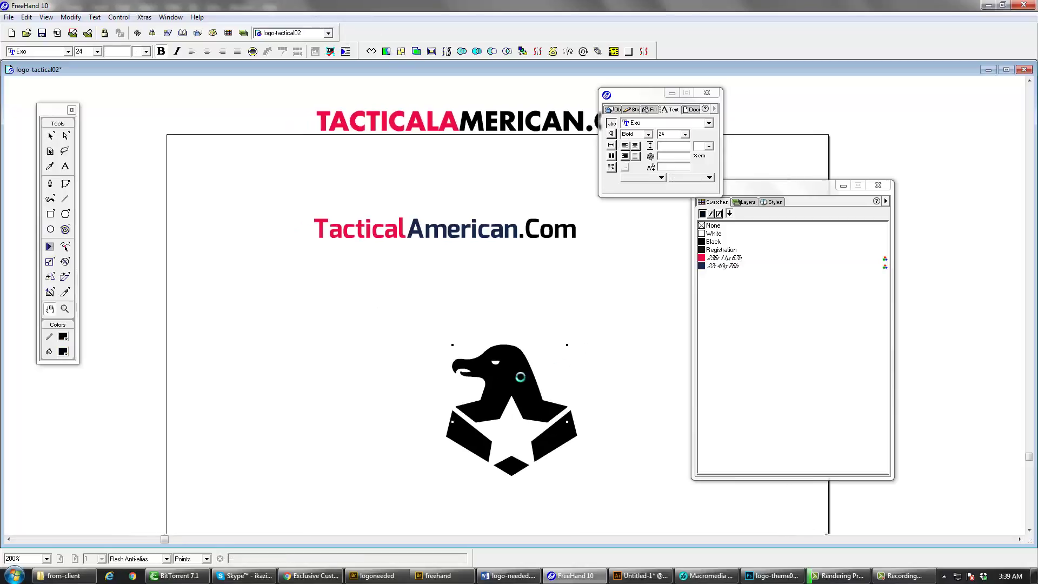
- Place a spare copy of the eagle emblem outside the page and move the original's head away from its lower panels
drag(613, 476, 381, 326)
drag(443, 356, 172, 346)
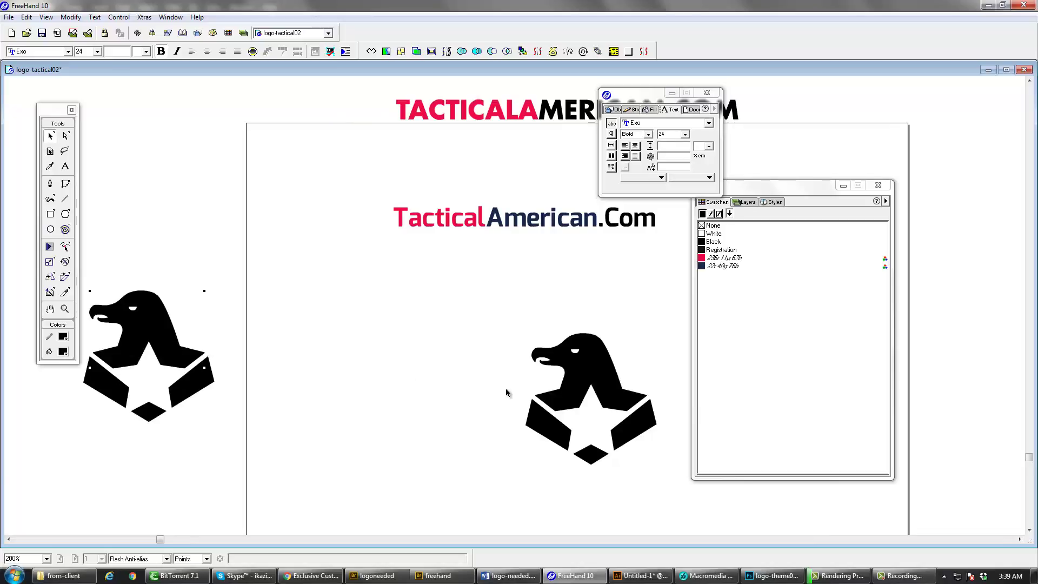
drag(559, 395, 452, 350)
- Delete the two side panels and the diamond left over from the original eagle emblem
click(561, 427)
shift+click(601, 452)
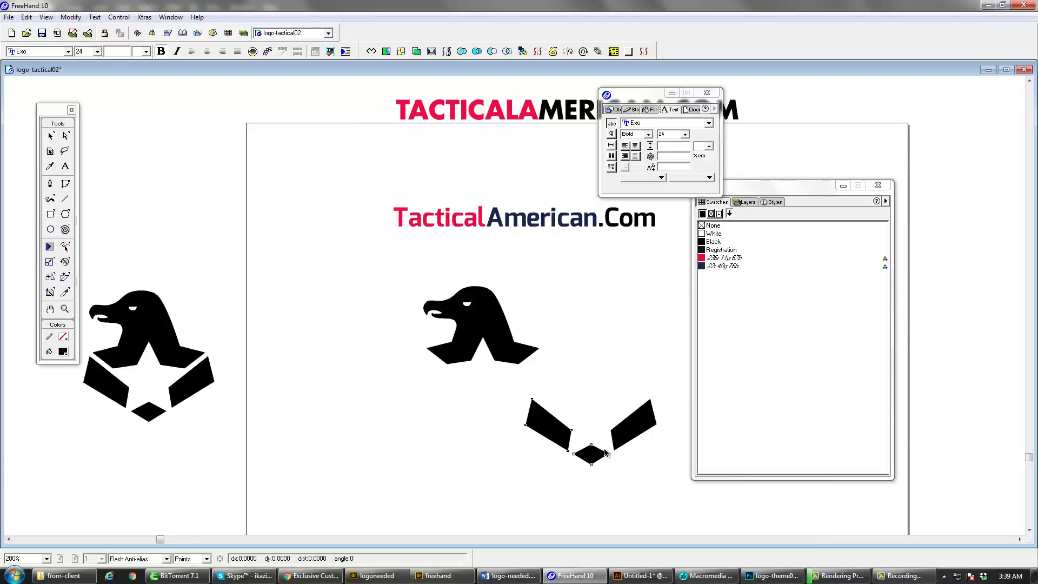
shift+click(622, 432)
drag(621, 431, 551, 469)
key(Delete)
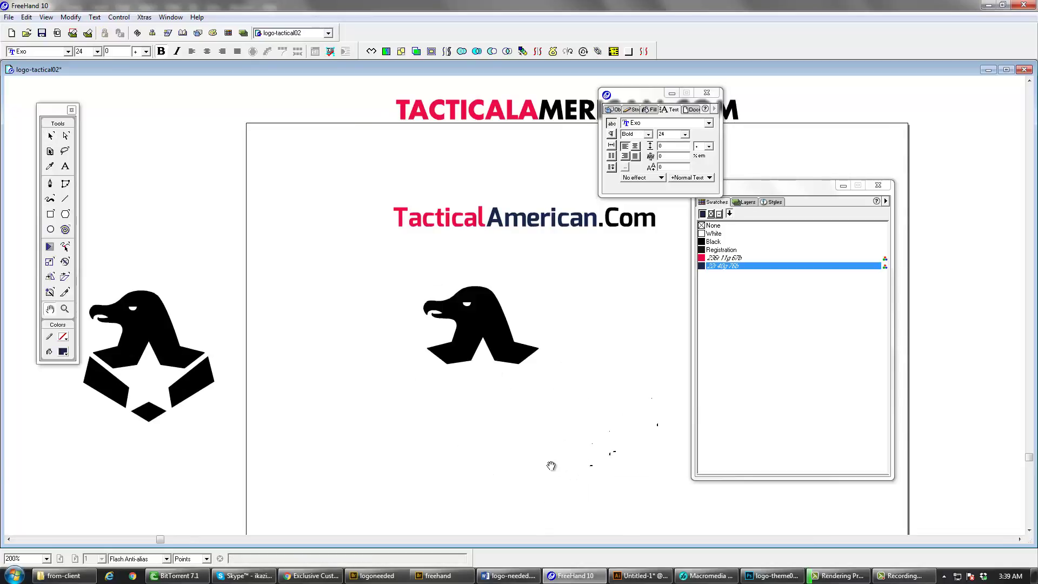
- Remove the star-tip notch from the eagle's collar and place the head just above the TacticalAmerican.Com wordmark
click(488, 341)
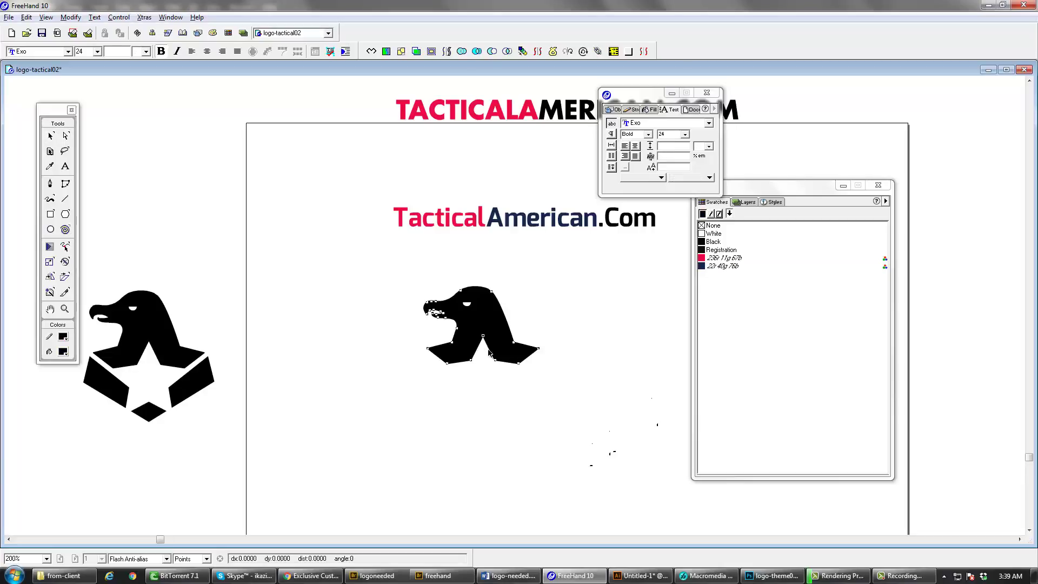
key(Delete)
key(Tab)
key(space)
drag(469, 359, 435, 323)
key(space)
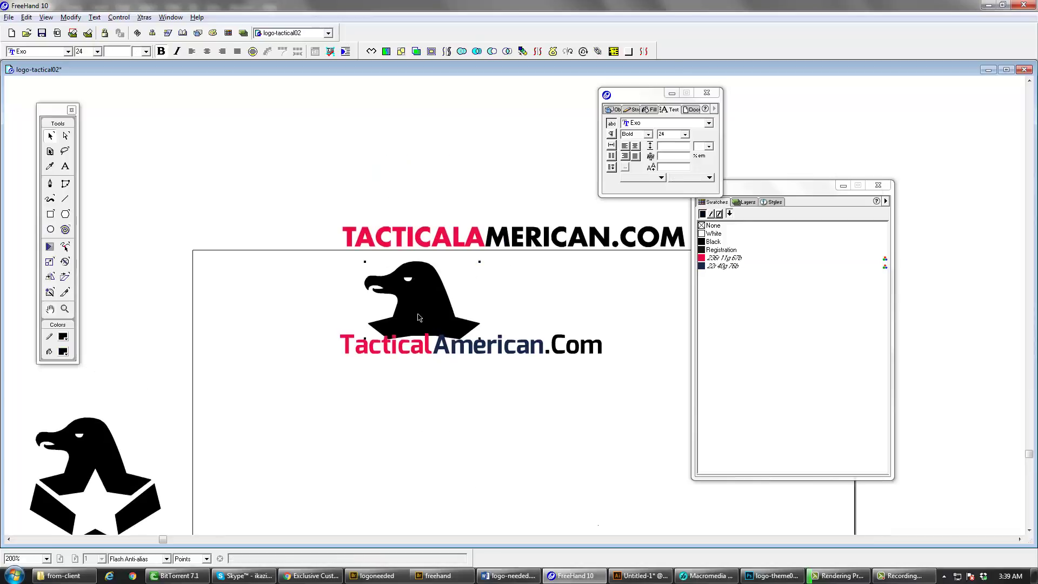
- Scale the eagle head down to roughly half size above the word "Tactical"
double_click(433, 325)
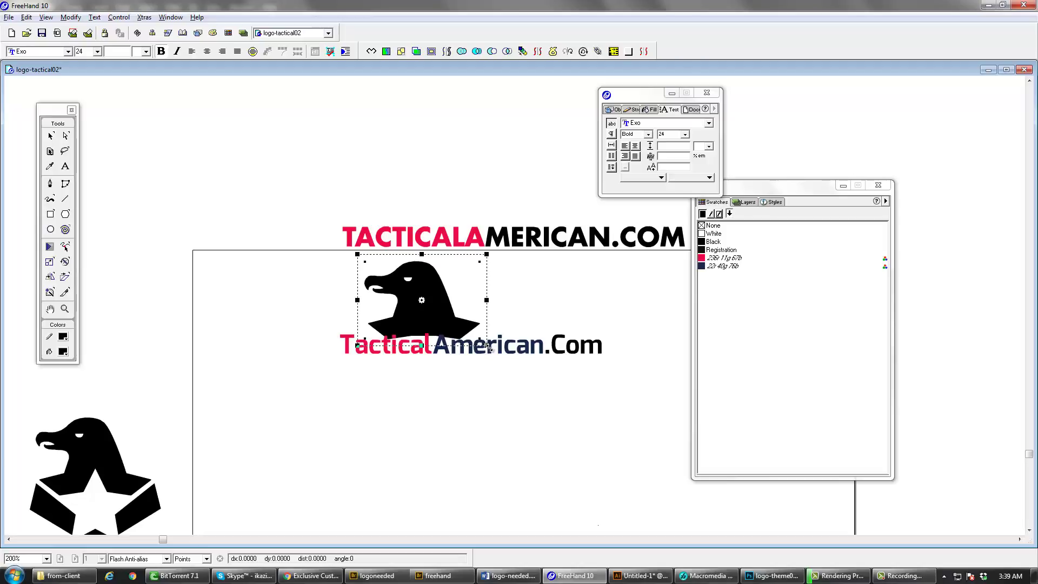
drag(487, 346, 414, 315)
key(ctrl+space)
ctrl+click(432, 323)
drag(492, 325, 450, 391)
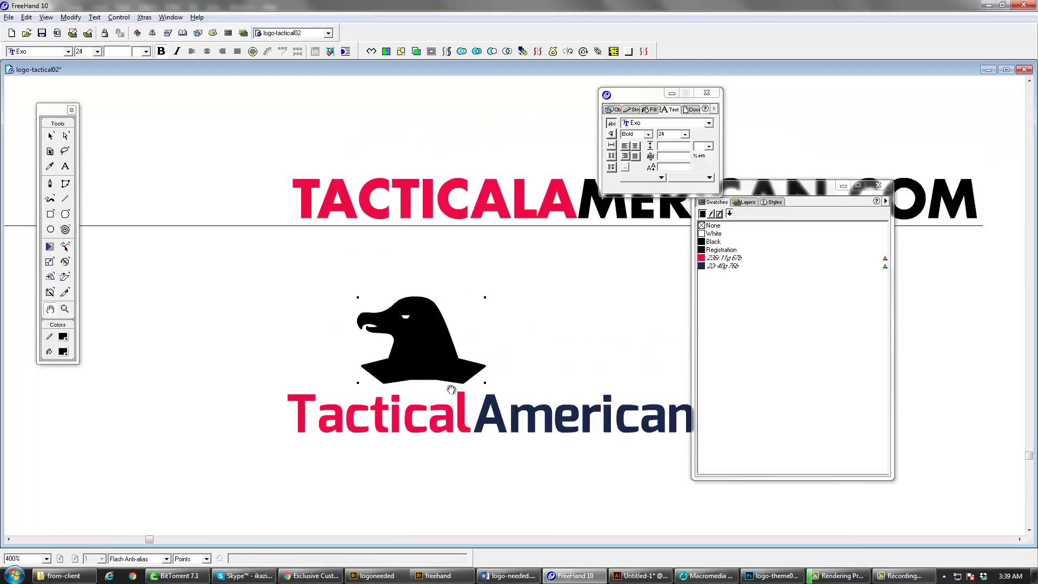
- Switch to Bridge's logoneeded folder, look through the client's reference logos and preview the Marco Rubio logo full screen
click(642, 575)
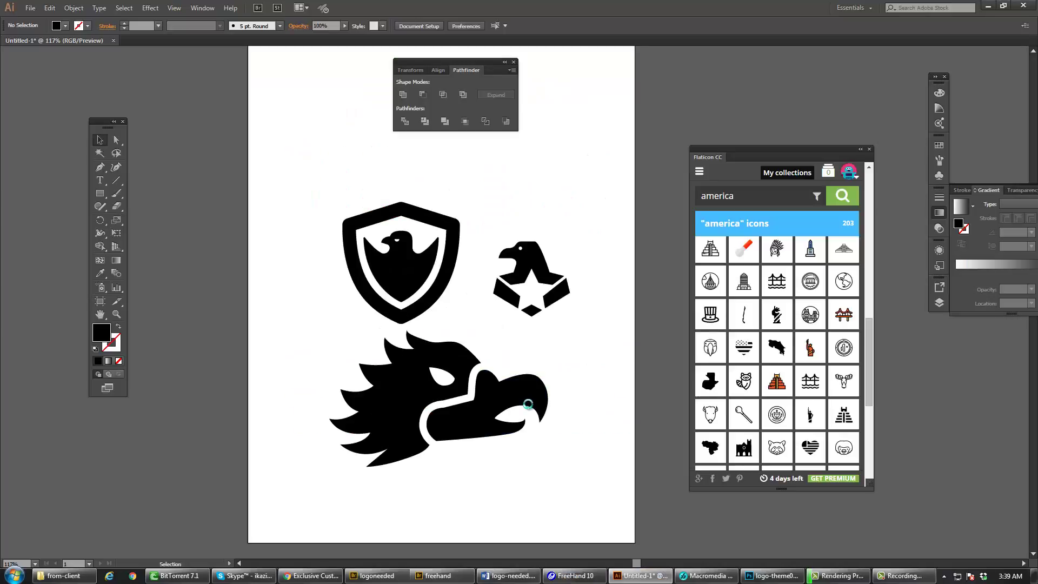
click(377, 575)
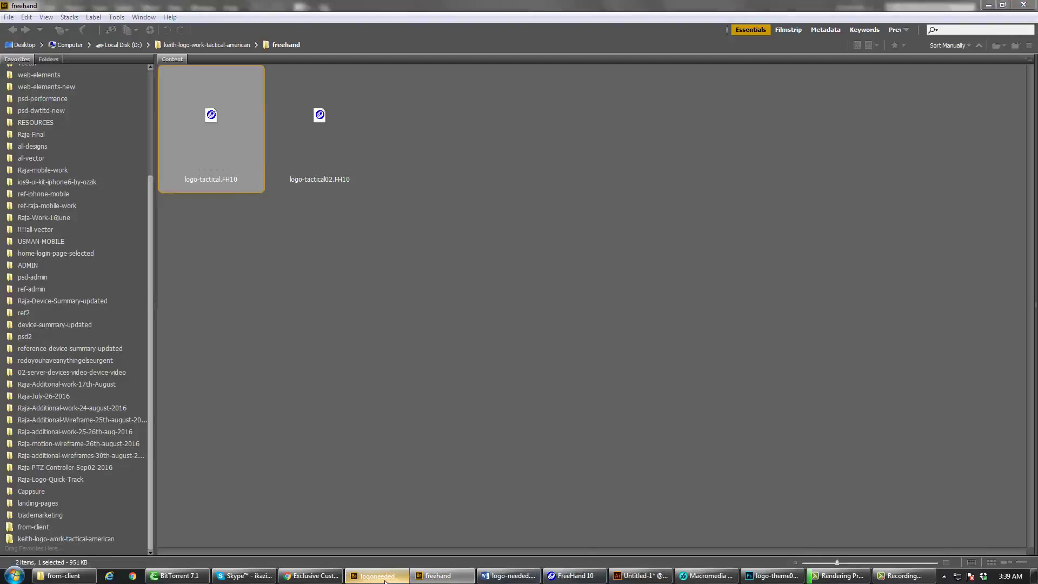
click(490, 286)
click(331, 158)
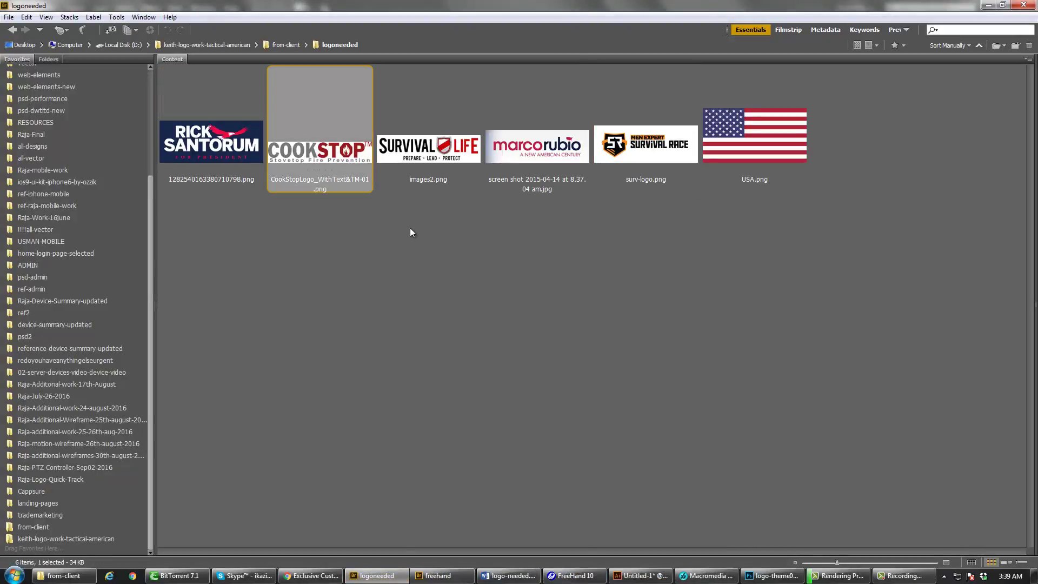
click(213, 151)
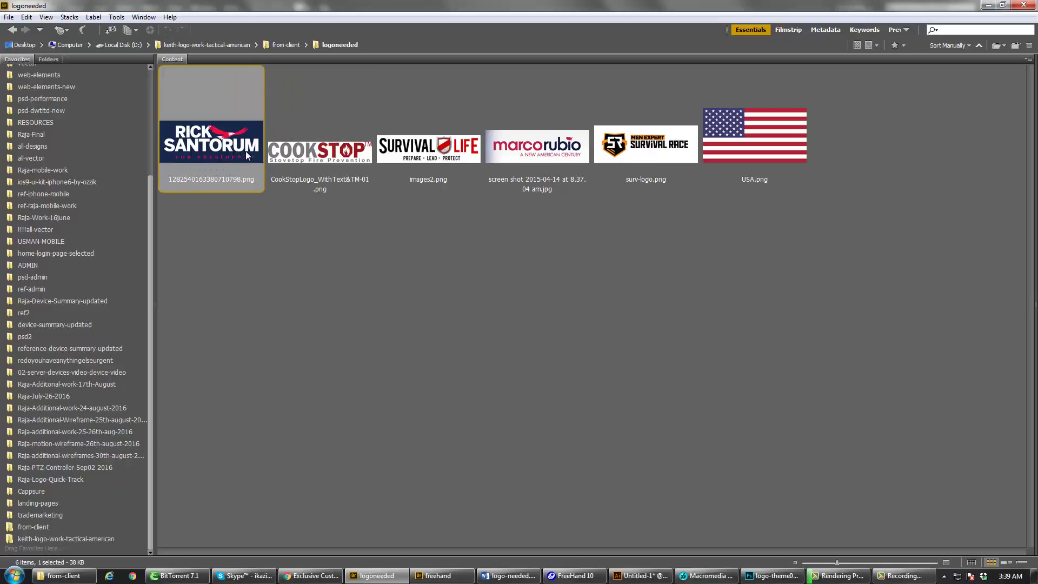
click(538, 167)
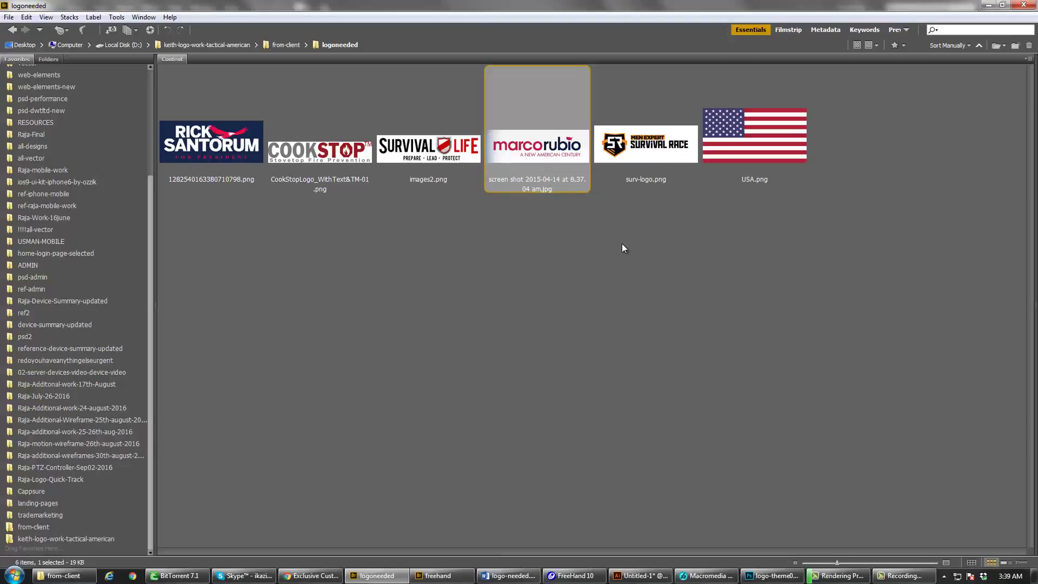
click(556, 246)
click(556, 161)
key(space)
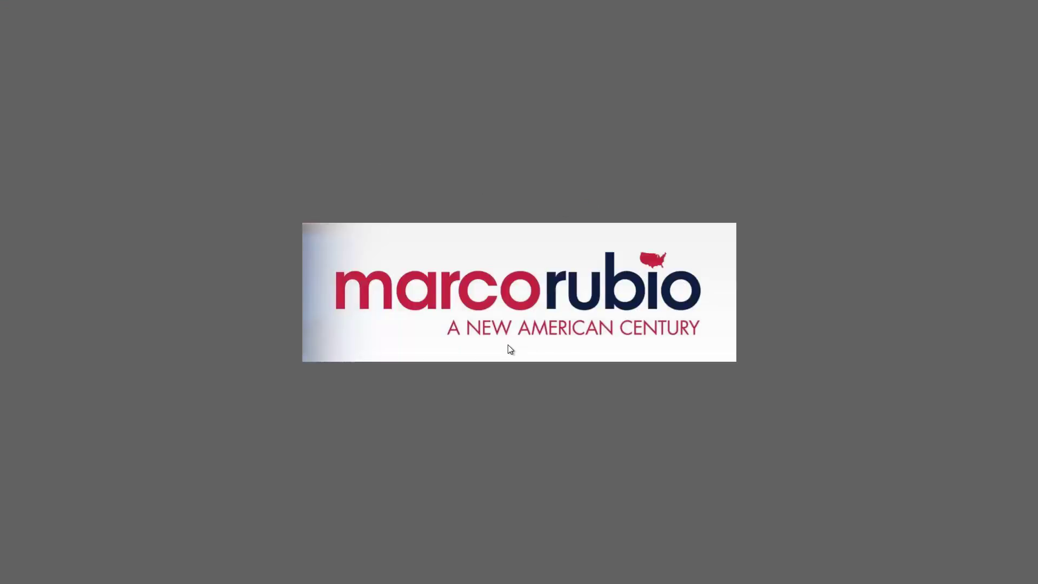
key(space)
- Return to the FreeHand drawing and compare the wordmark with the reference logos in Bridge
key(F9)
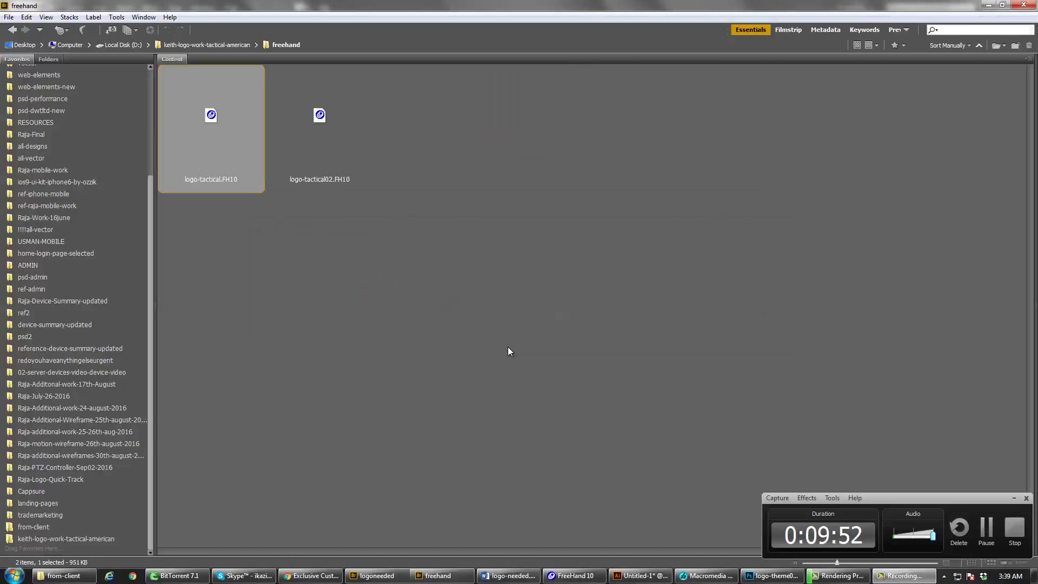
click(1014, 497)
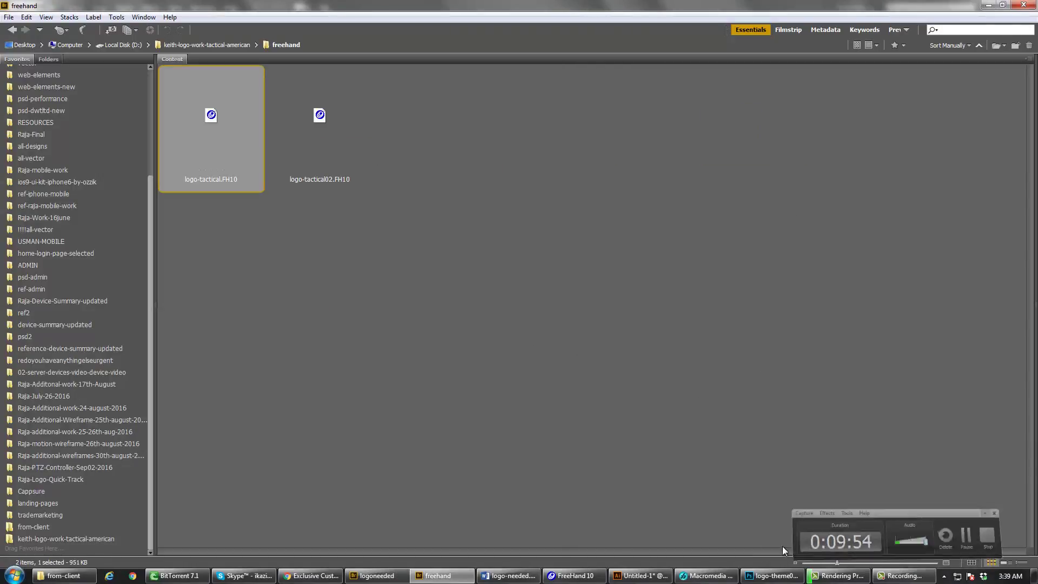
click(569, 577)
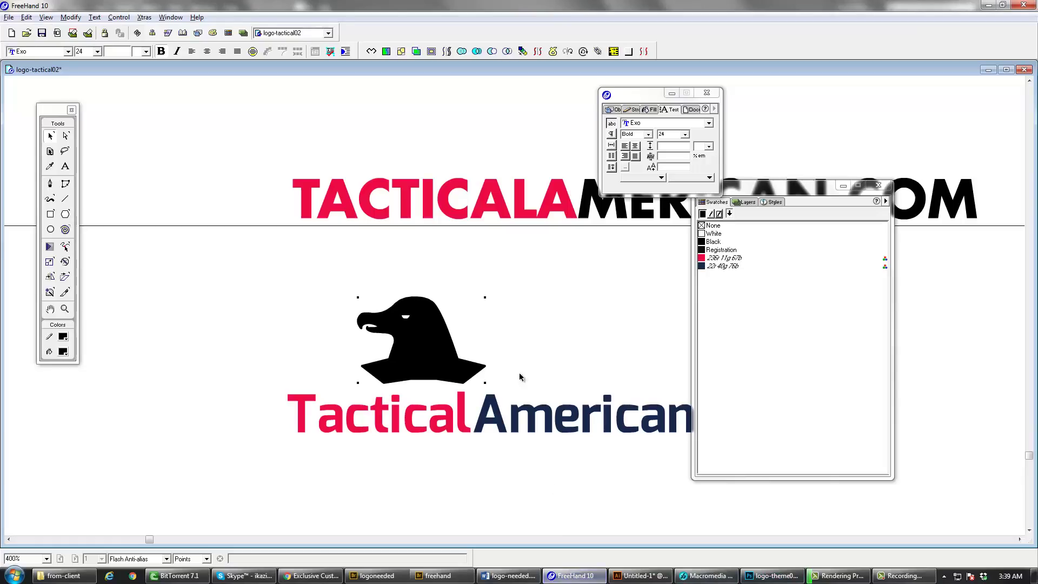
key(space)
drag(501, 423, 416, 413)
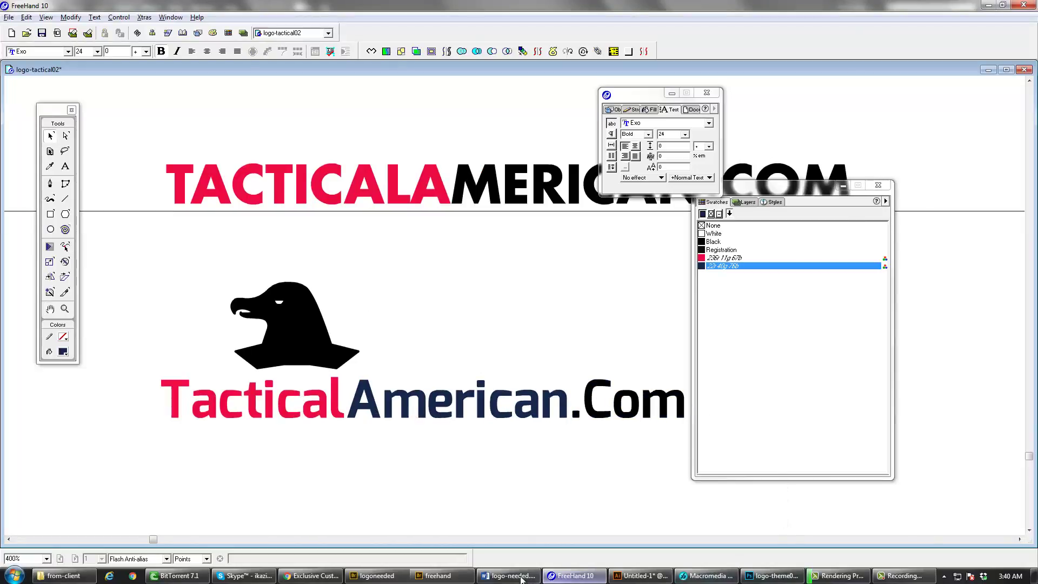
click(381, 576)
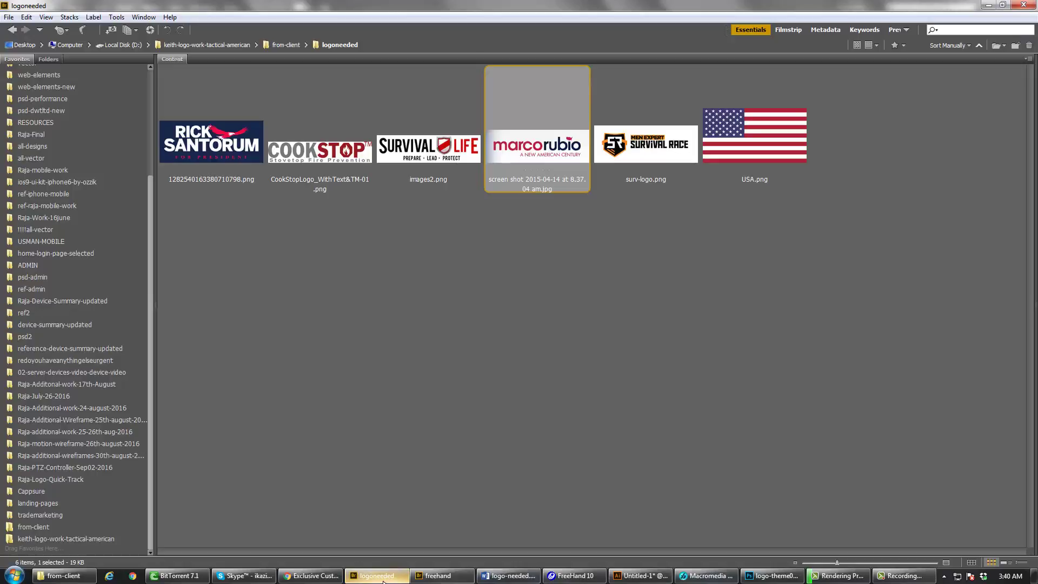
click(382, 576)
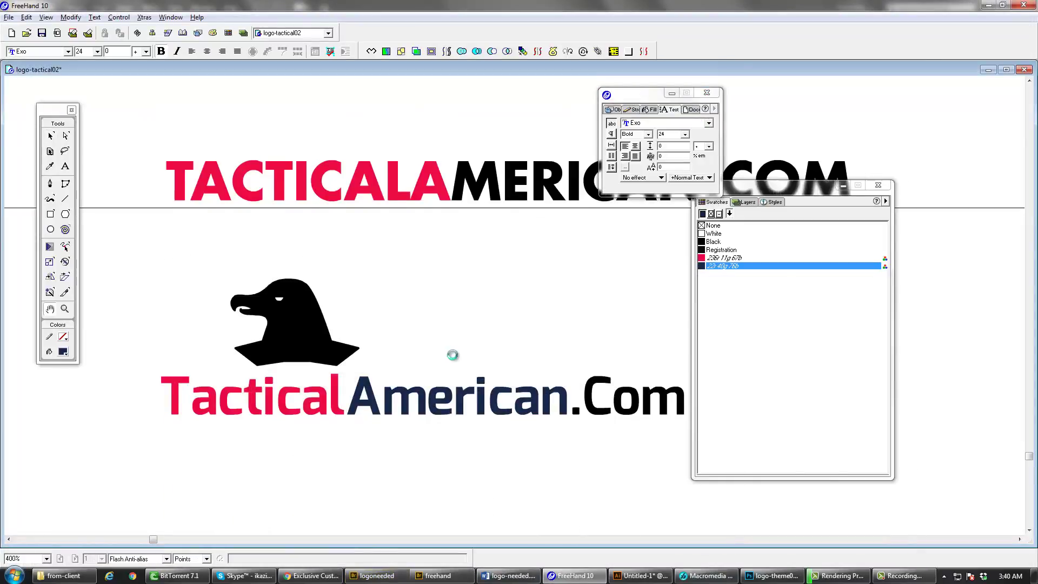
- Color the word "Tactical" in the Exo wordmark with the navy swatch 22r 40g 76b
drag(449, 425, 453, 354)
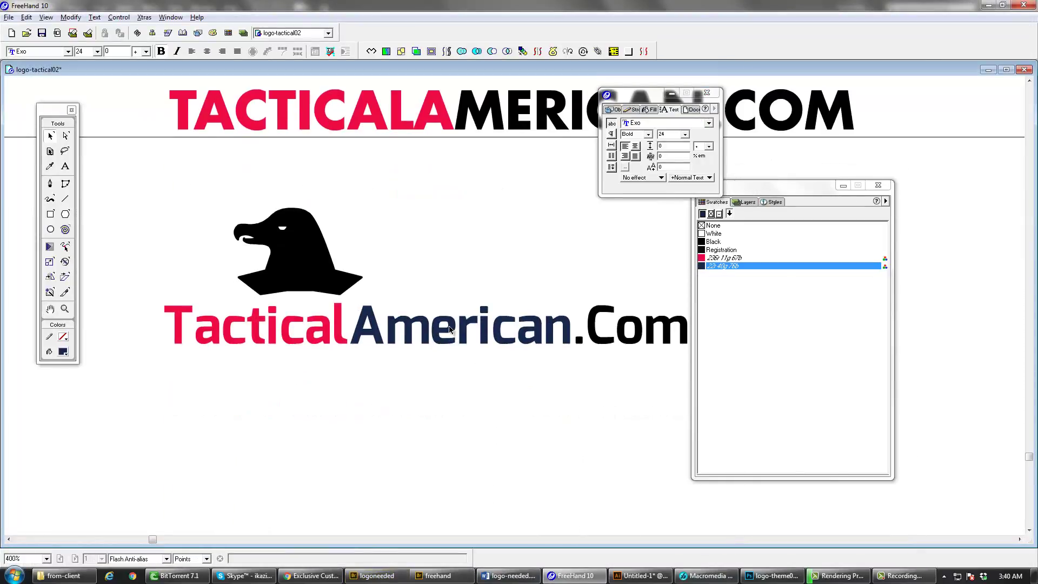
key(t)
drag(348, 327, 156, 318)
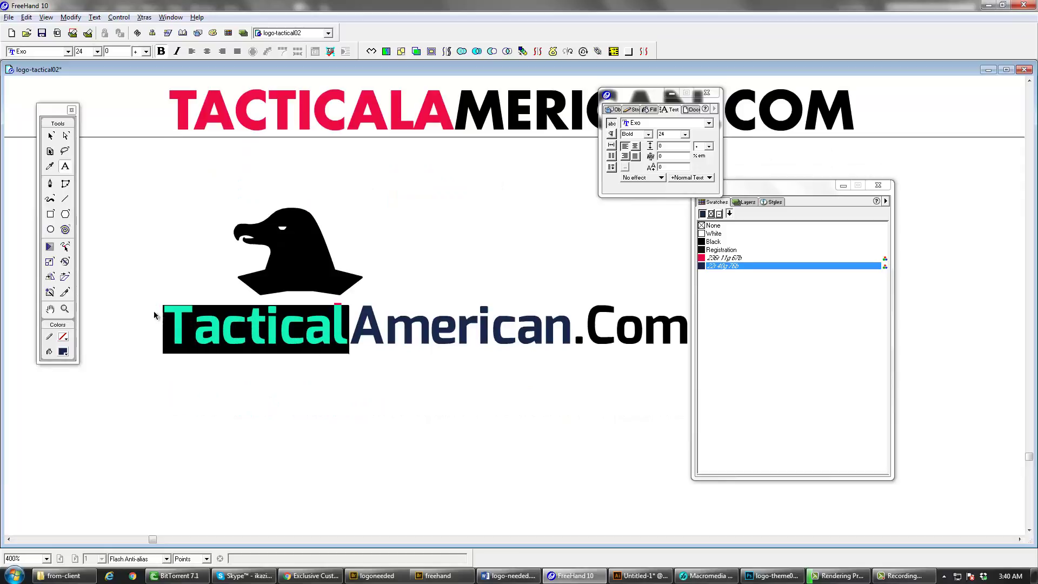
click(501, 336)
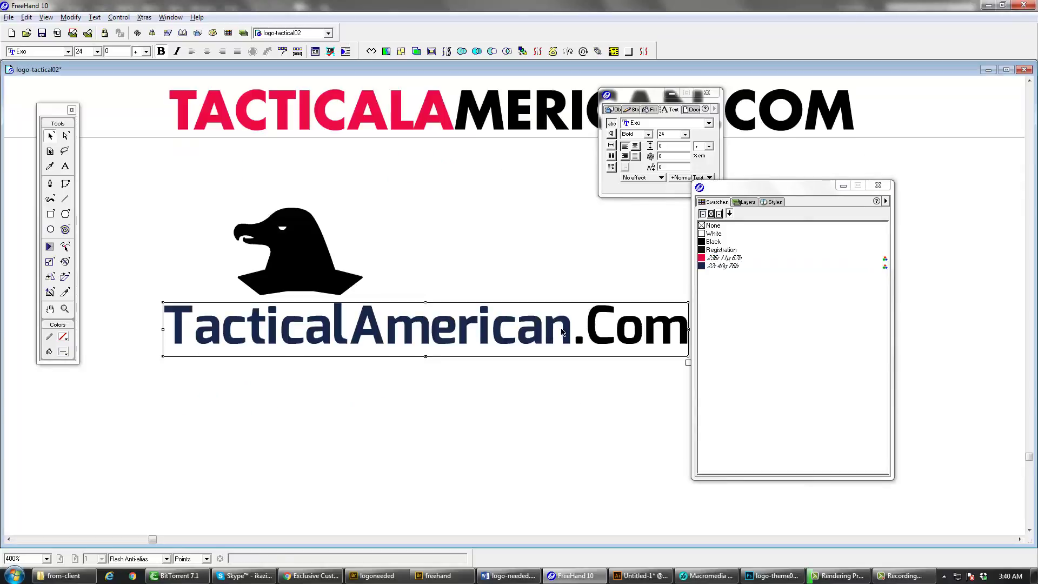
- Color the word "American" in the Exo wordmark with the red swatch 236r 11g 67b
key(t)
drag(569, 327, 351, 327)
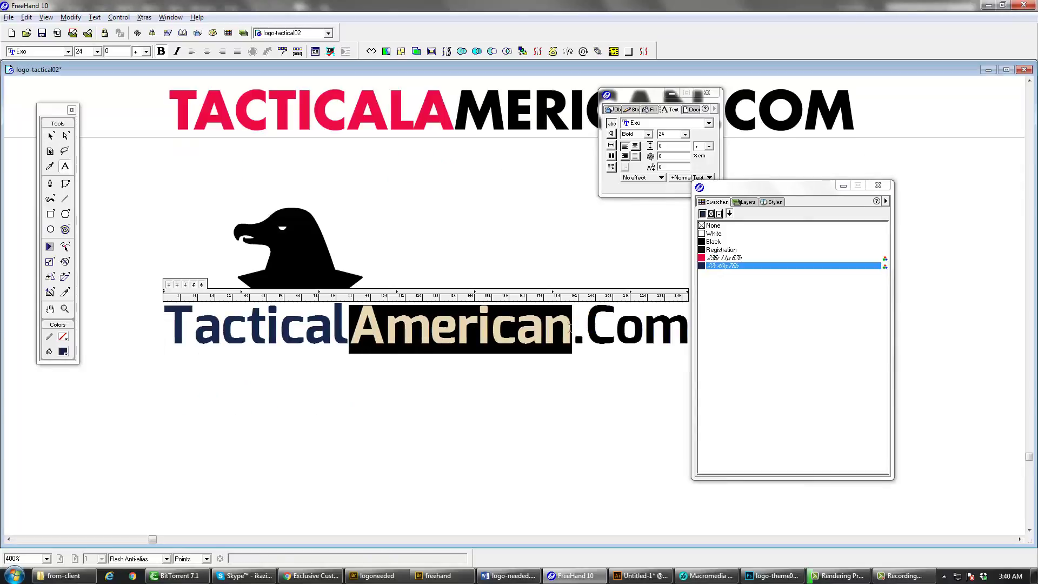
click(724, 258)
- Remove ".Com" from the wordmark so that it reads TacticalAmerican
click(579, 345)
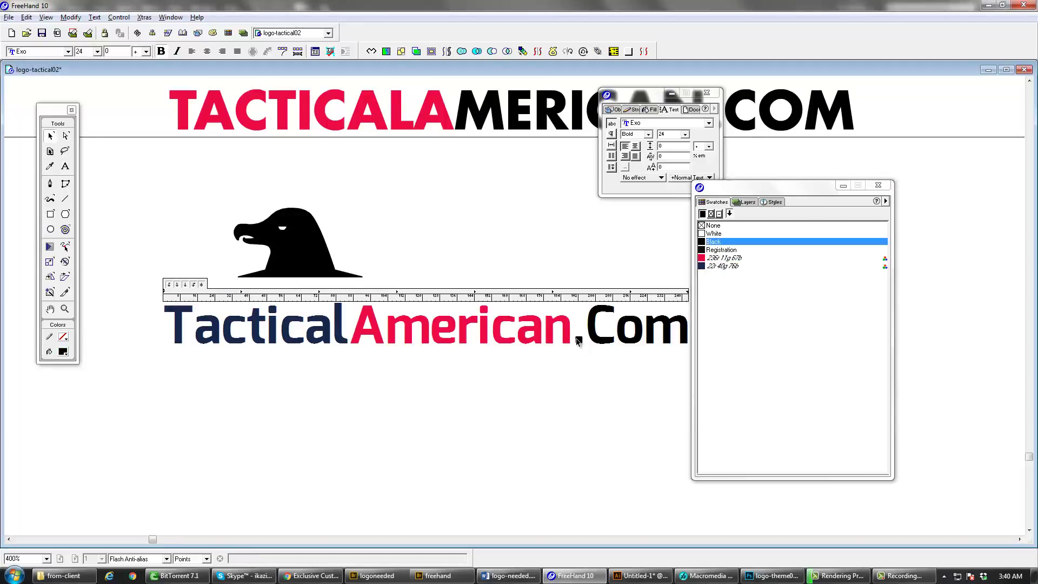
ctrl+click(579, 348)
key(Tab)
drag(579, 351, 605, 351)
key(BackSpace)
key(Escape)
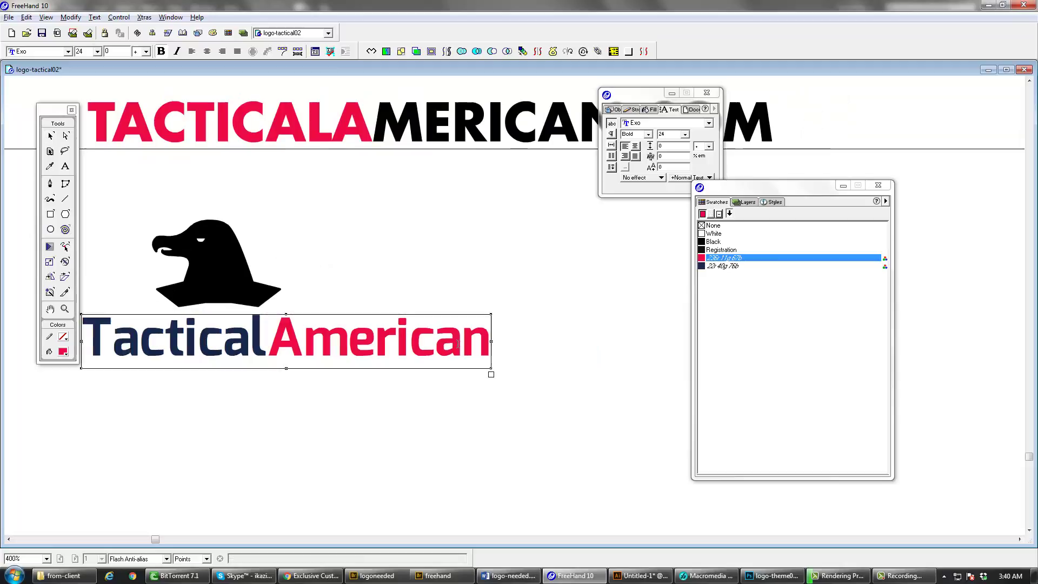
- Shift the TacticalAmerican wordmark slightly and move the eagle head over the start of the word "American"
key(Tab)
drag(347, 349, 418, 341)
click(446, 348)
click(363, 296)
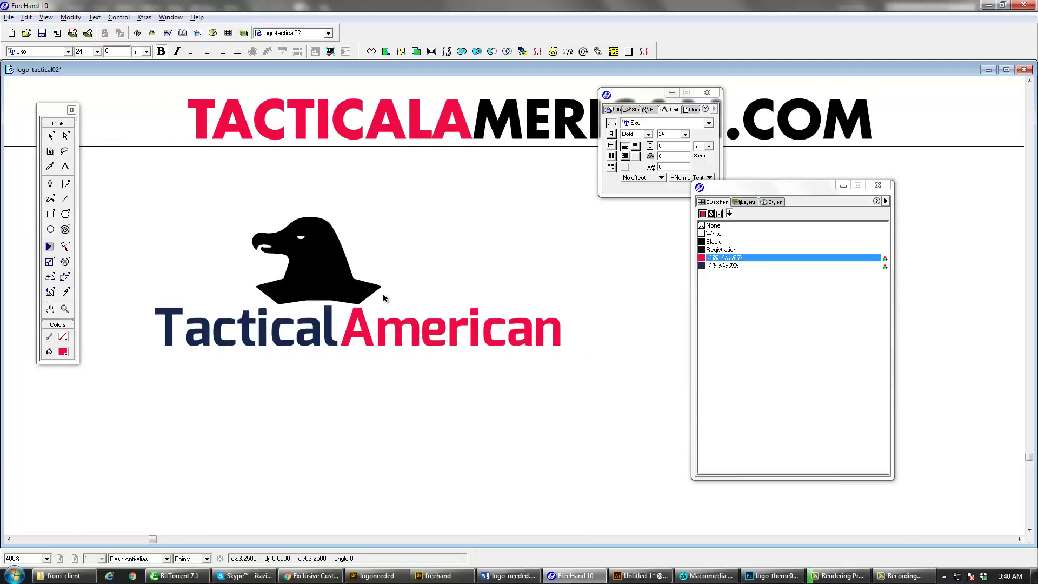
drag(382, 297, 445, 305)
key(Delete)
key(ctrl+z)
key(Tab)
key(alt+Tab)
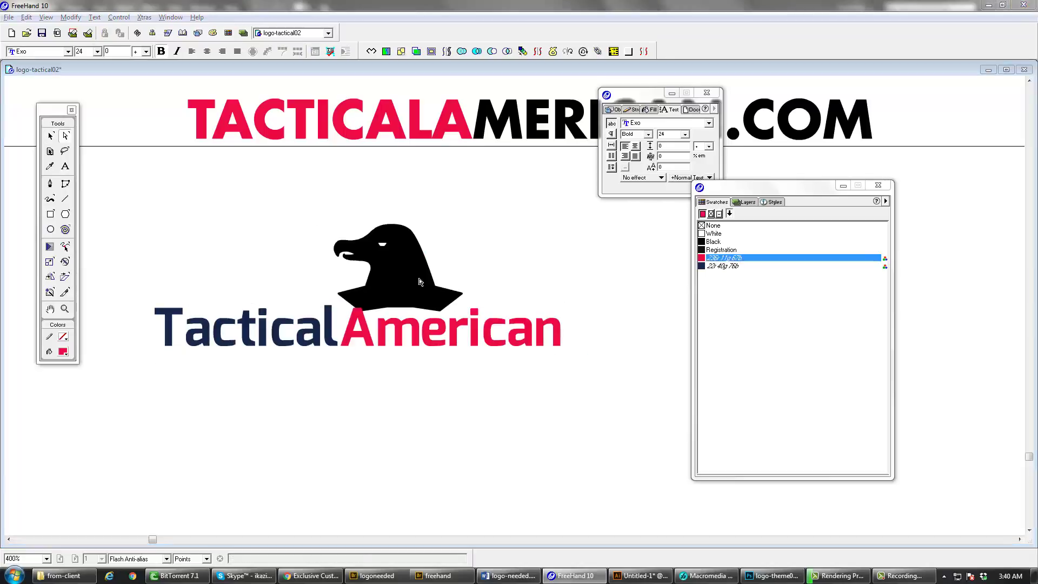
click(417, 281)
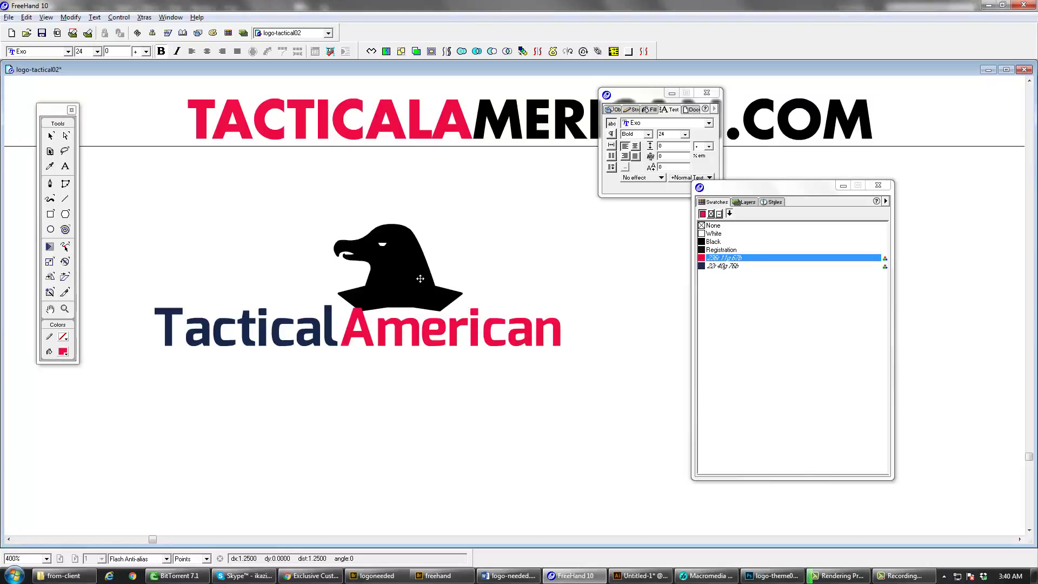
drag(420, 278, 431, 284)
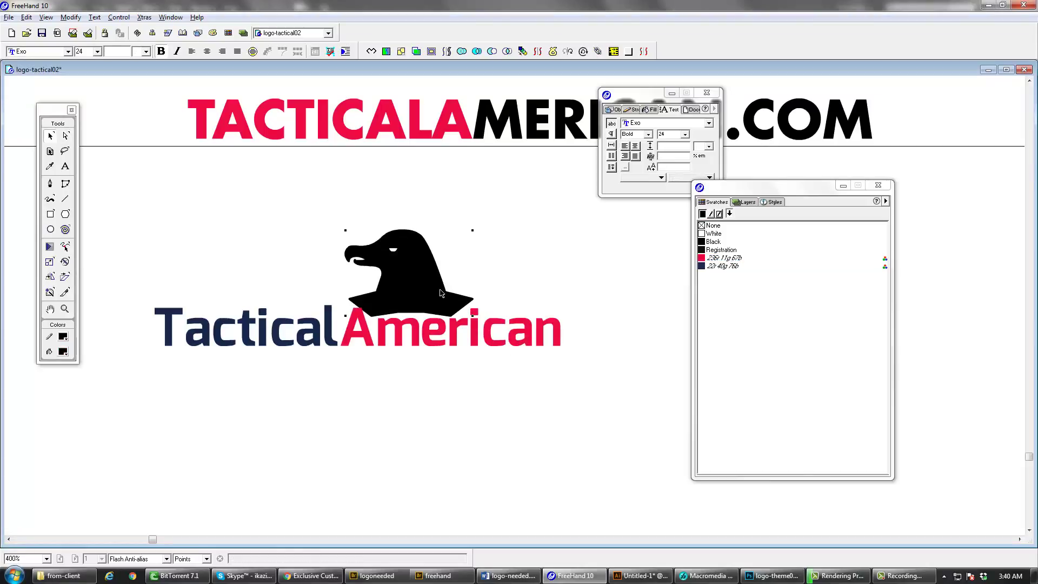
- Fill the eagle head with the navy swatch 22r 40g 76b and set its stroke to None
click(715, 268)
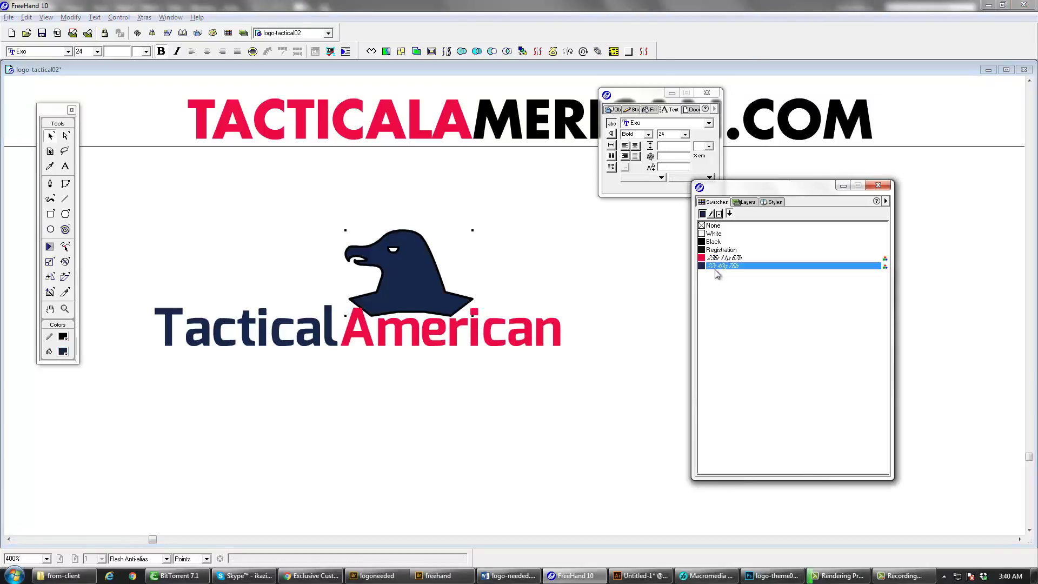
click(713, 225)
key(ctrl+z)
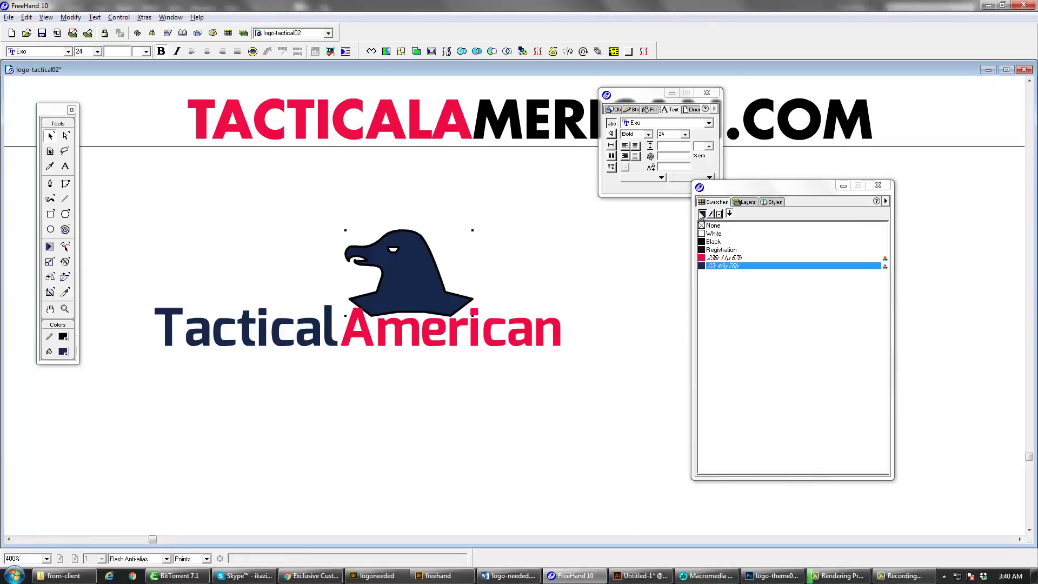
click(710, 213)
click(712, 225)
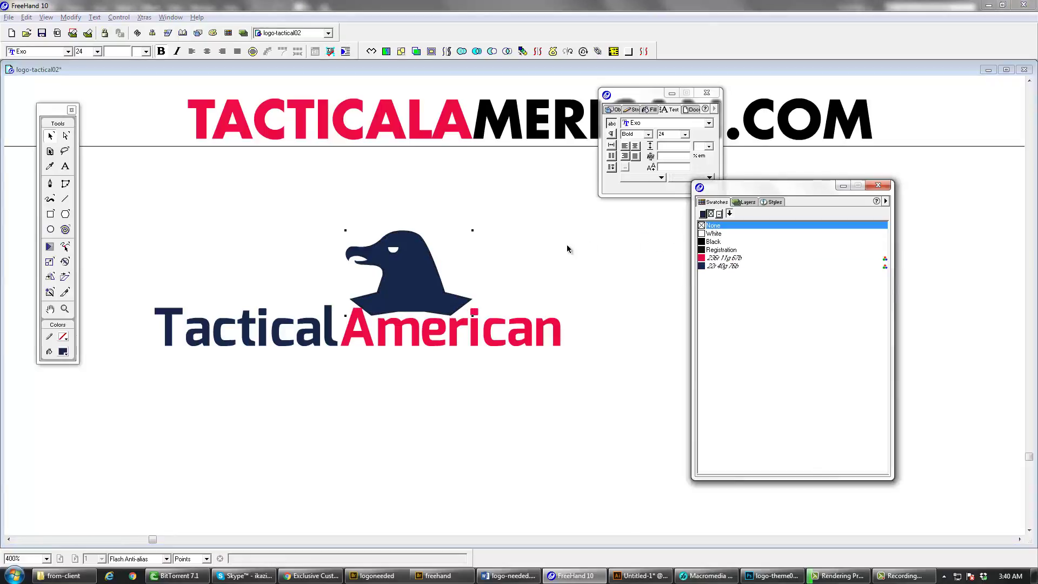
- Place a spare copy of the eagle head left of the wordmark and raise the other head clear above the lettering
click(414, 292)
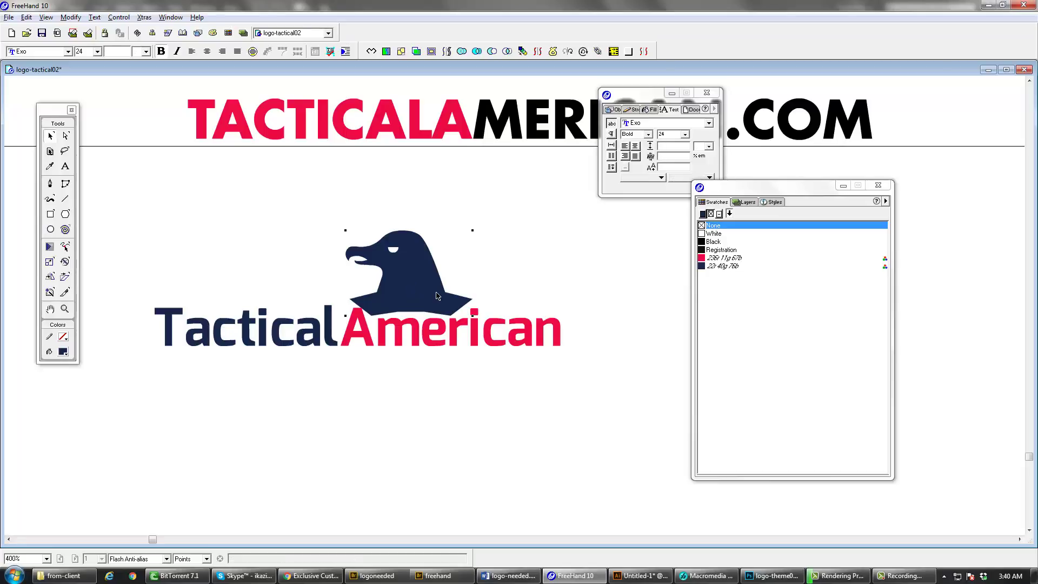
key(ctrl+space)
ctrl+click(431, 296)
key(space)
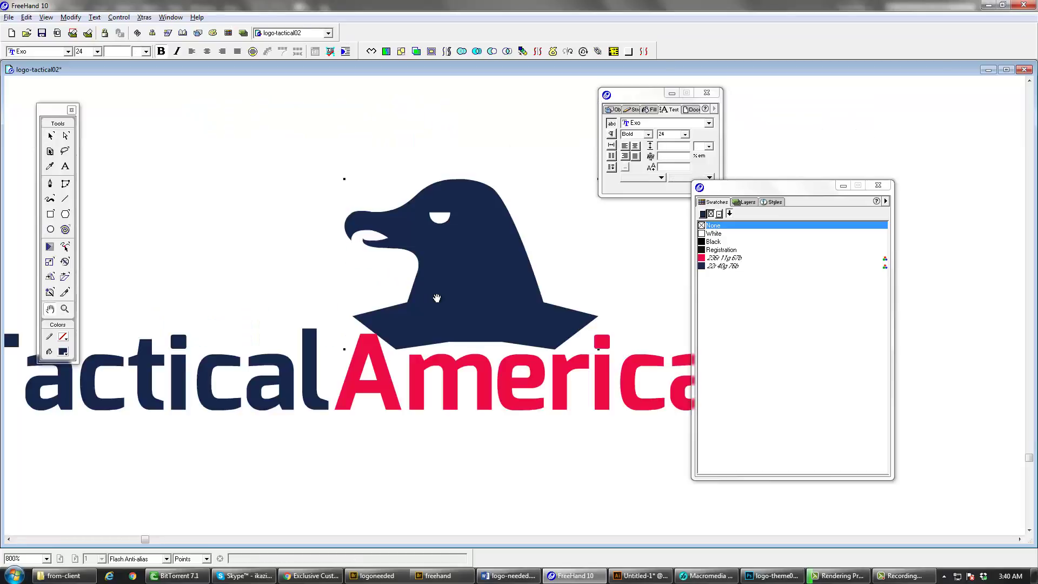
key(space)
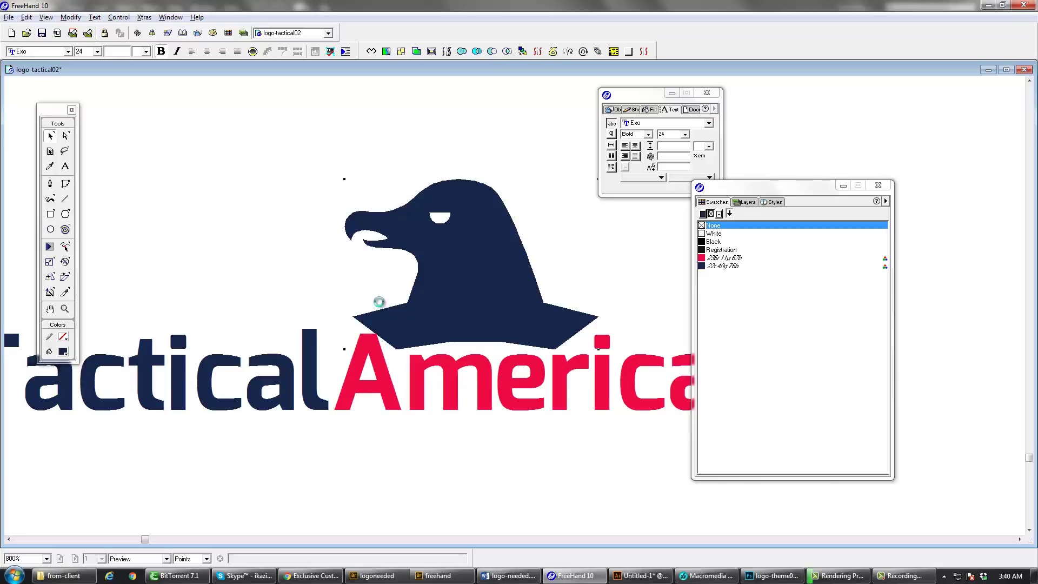
key(ctrl+k)
ctrl+alt+click(456, 309)
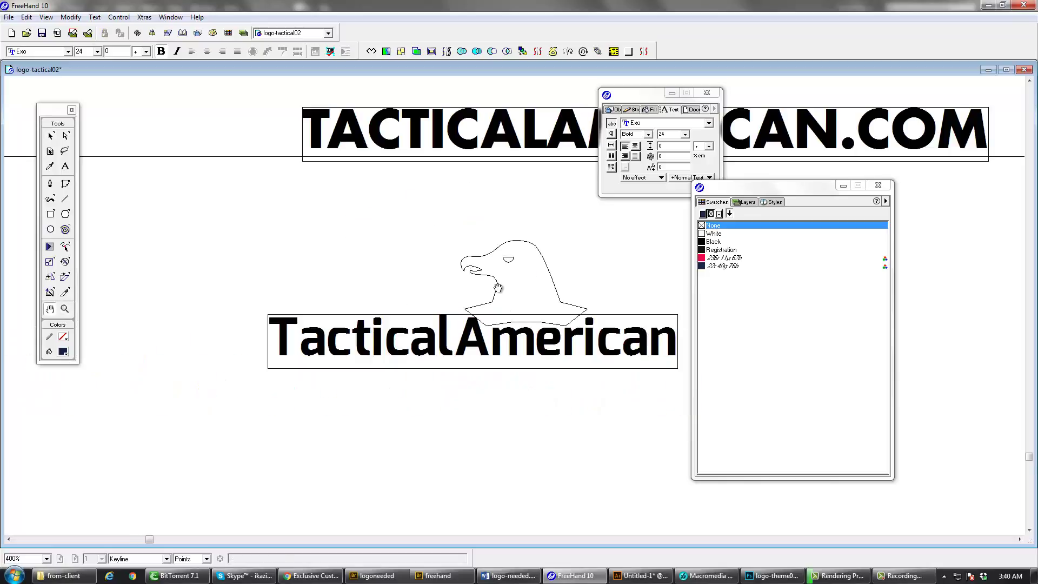
click(497, 291)
drag(497, 290, 130, 290)
drag(491, 307, 468, 276)
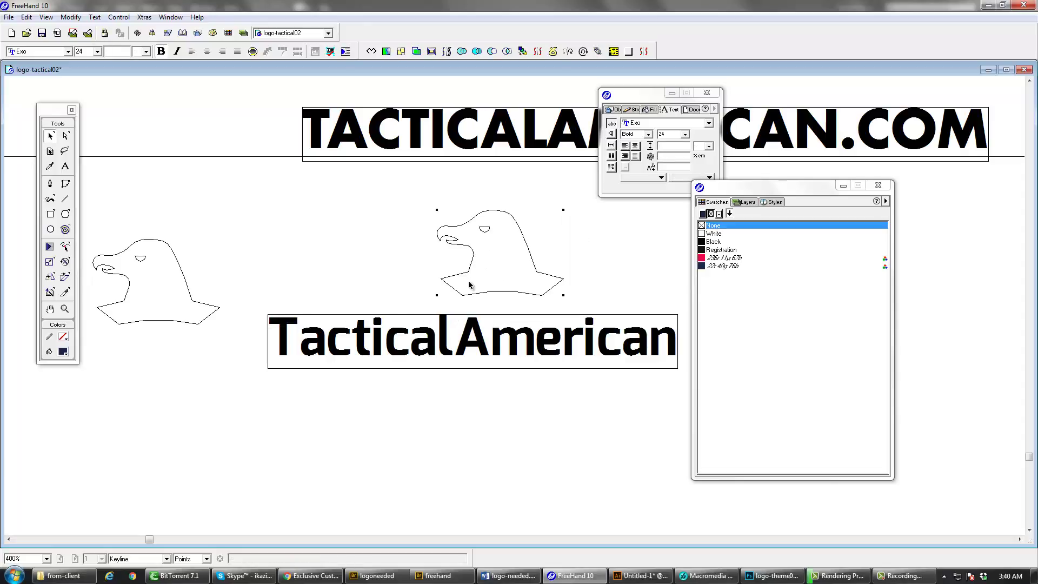
- Ungroup the eagle head above the wordmark, split its outline at both neck corners and set the collar piece aside to its left
key(ctrl+u)
key(Tab)
click(469, 274)
click(537, 272)
drag(549, 292, 339, 307)
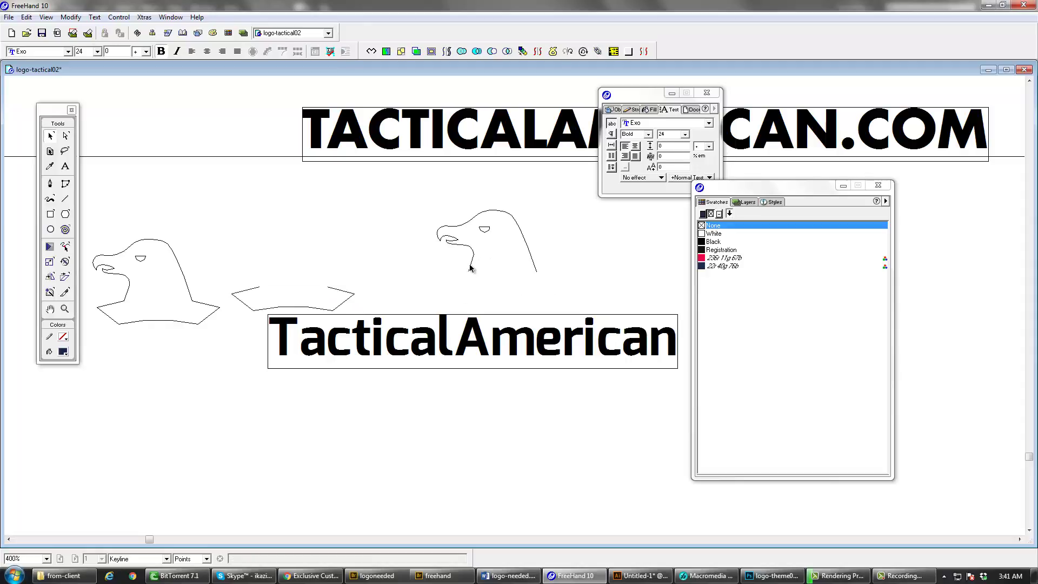
- Extend the front and back neck lines of the open head outline downward and smooth the curve at the back of the head
click(469, 270)
drag(468, 271, 460, 294)
click(547, 278)
click(537, 275)
drag(537, 273, 548, 304)
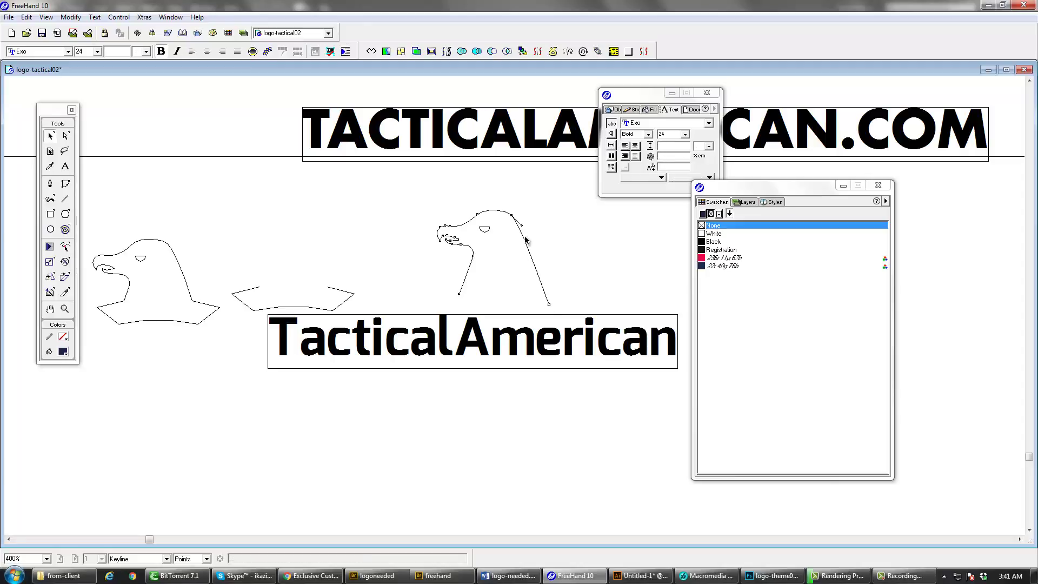
drag(522, 229, 525, 229)
click(437, 219)
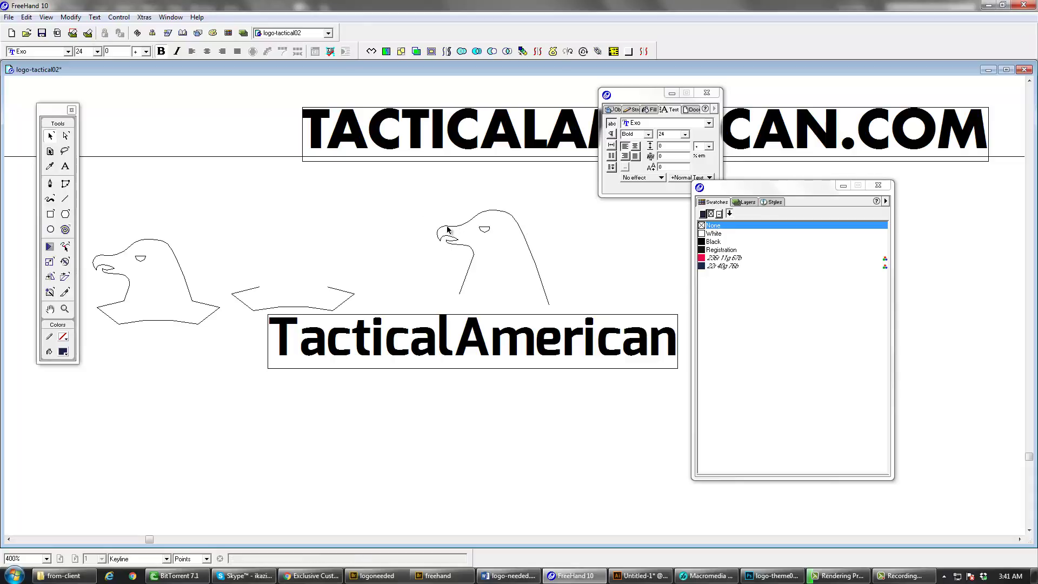
- Apply the navy swatch 22r 40g 76b to the stroke of the open head outline
drag(416, 203, 566, 311)
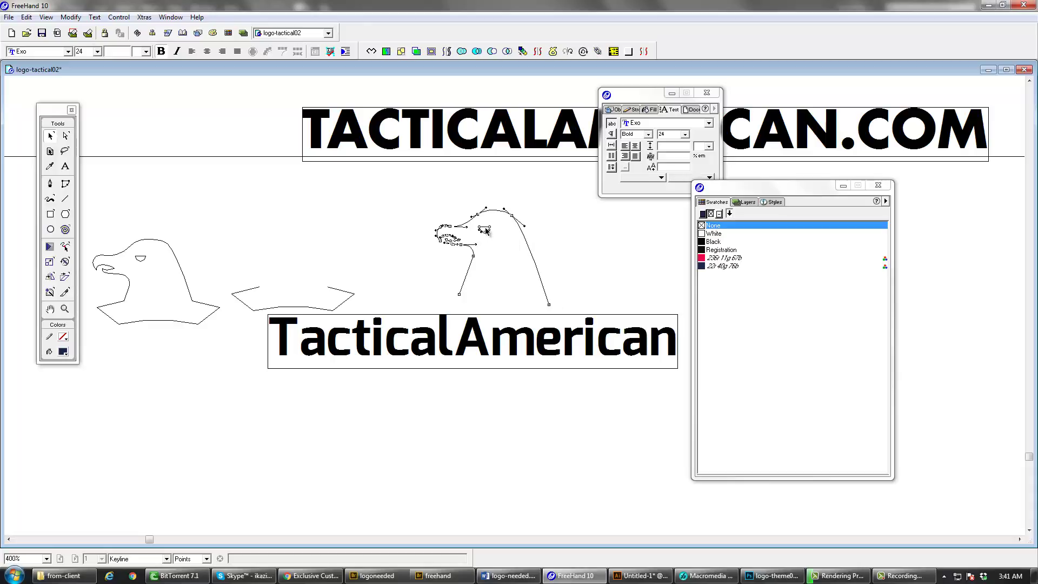
click(710, 215)
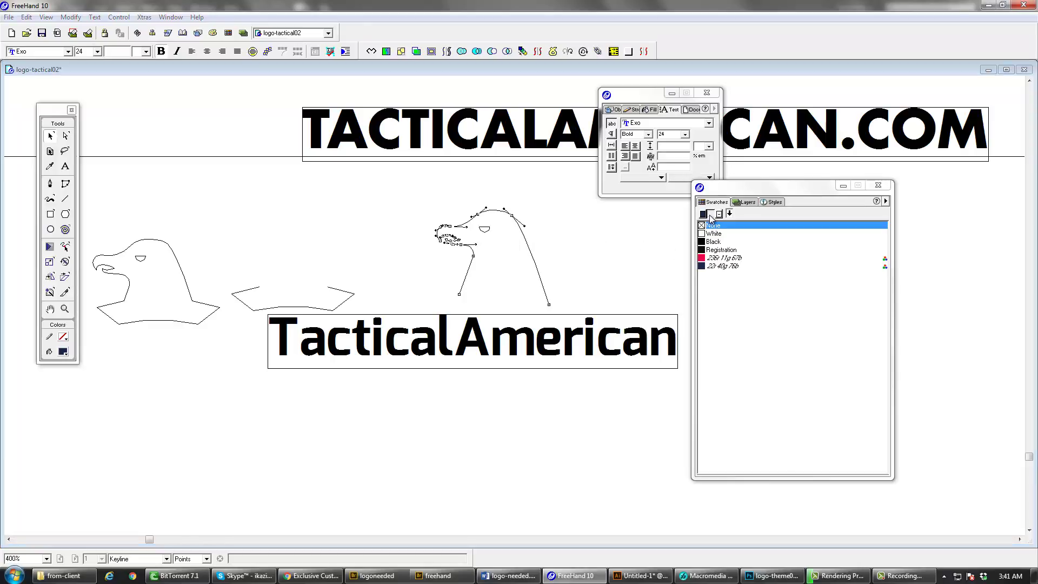
click(722, 266)
click(589, 265)
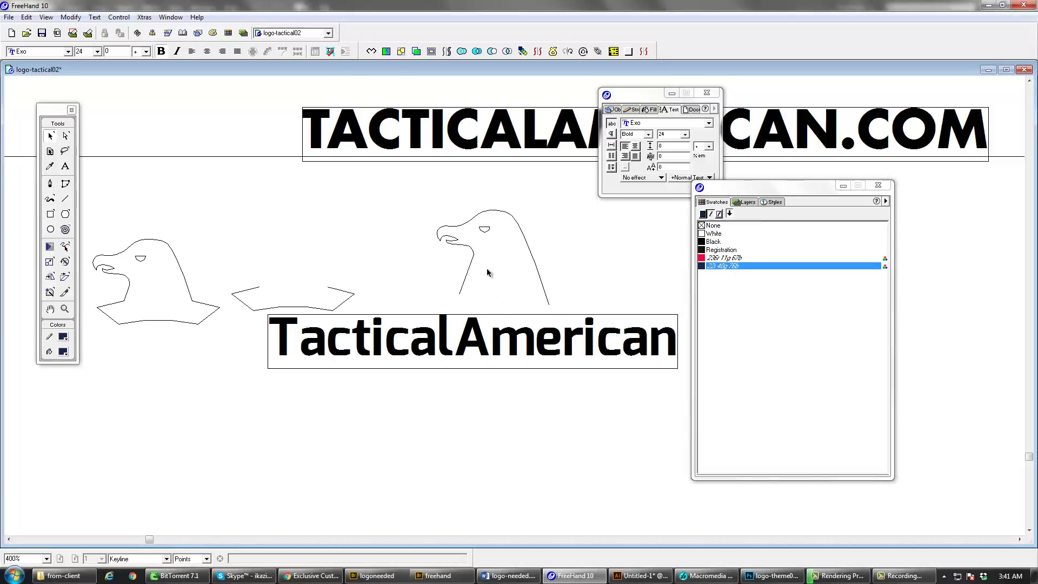
- Fill the eagle's eye with the navy swatch 22r 40g 76b and display the artwork in Flash Anti-alias mode
click(486, 231)
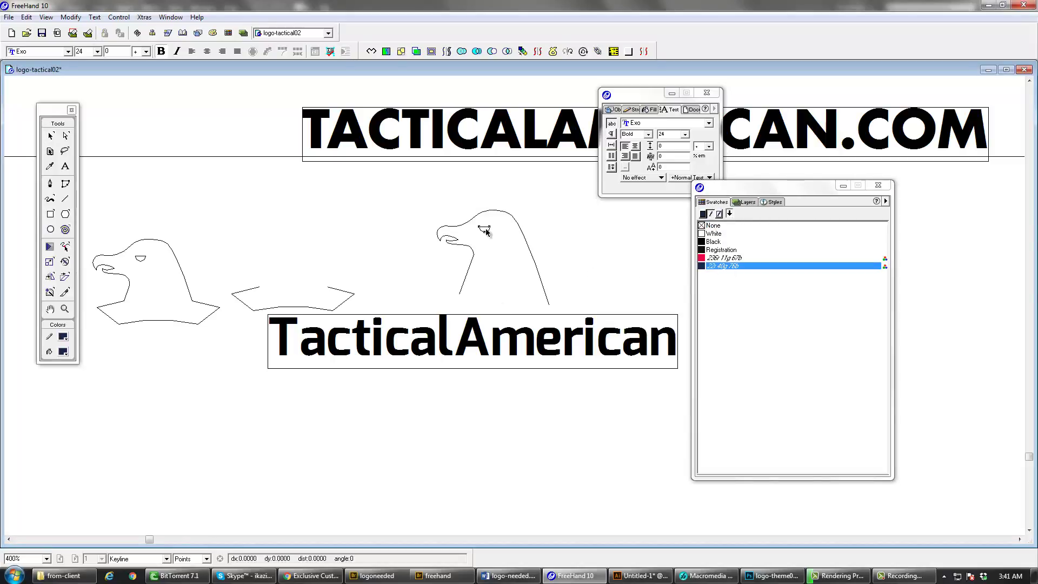
click(703, 214)
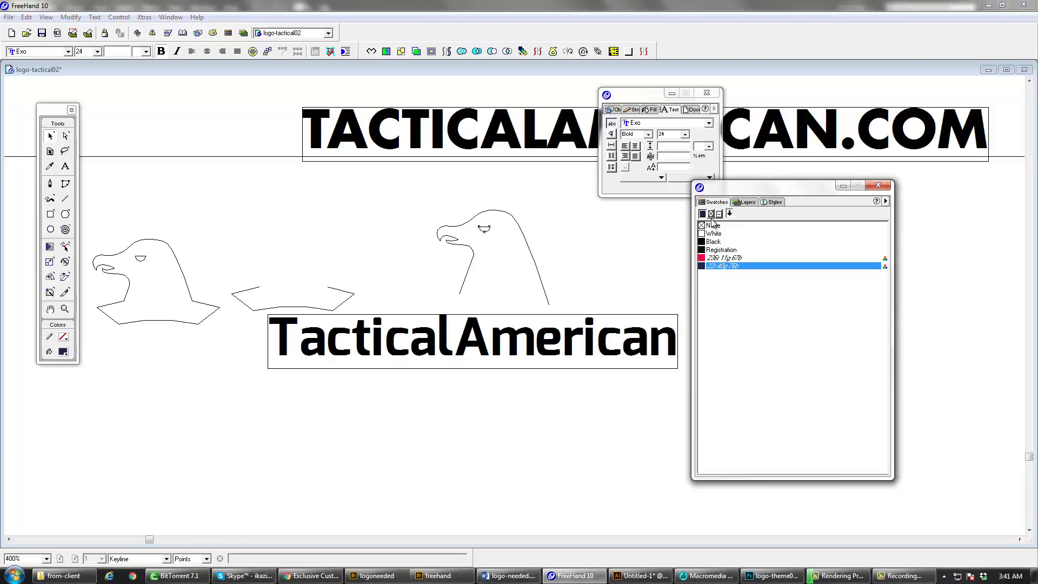
click(592, 248)
key(ctrl+k)
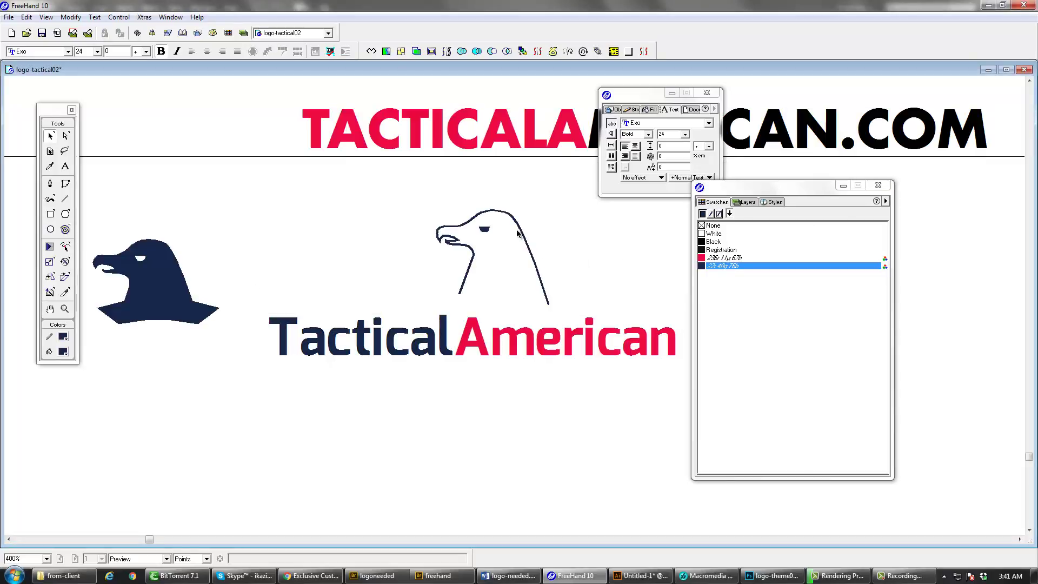
click(130, 558)
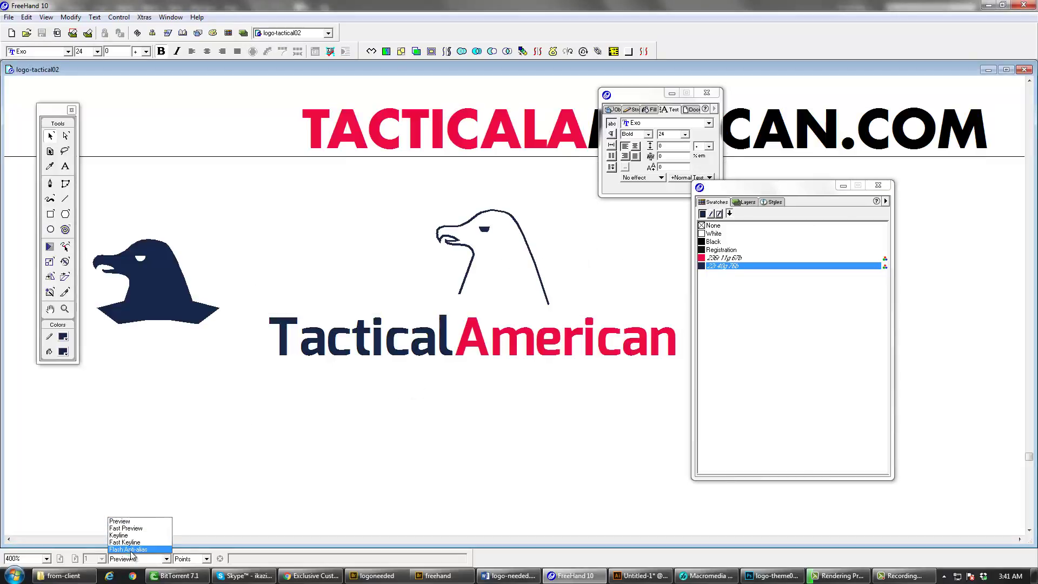
click(130, 552)
click(463, 288)
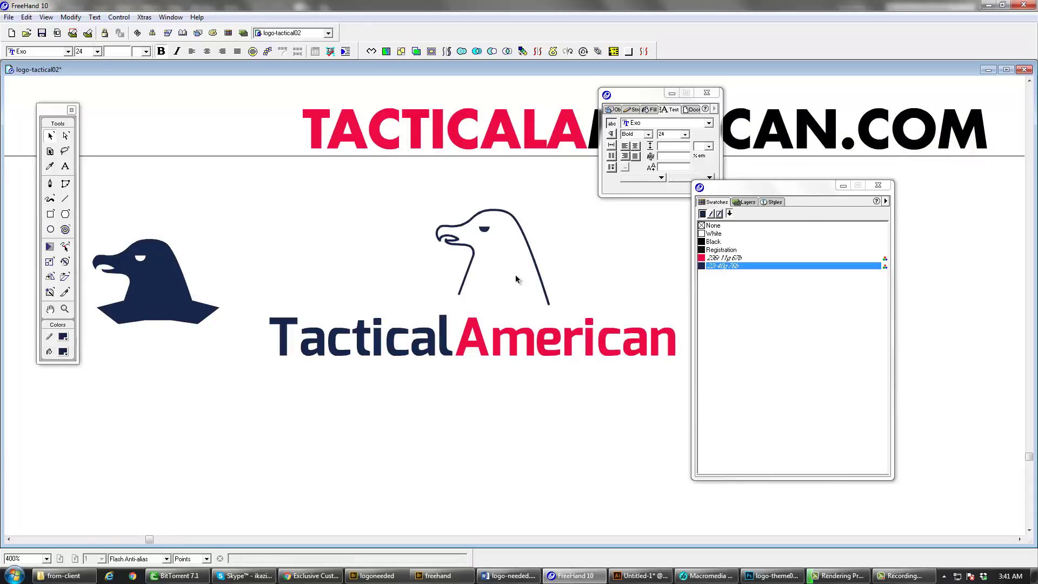
drag(569, 323, 568, 319)
click(557, 307)
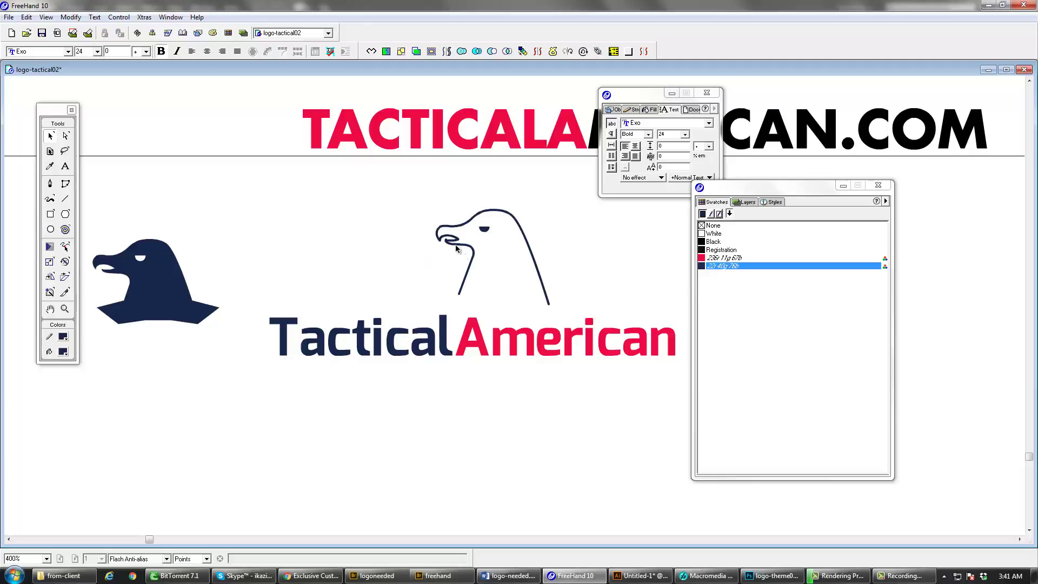
- Try to stretch the inner corner of the eagle's mouth deeper into the head in Keyline view, and undo it
key(ctrl+space)
ctrl+click(472, 250)
click(487, 286)
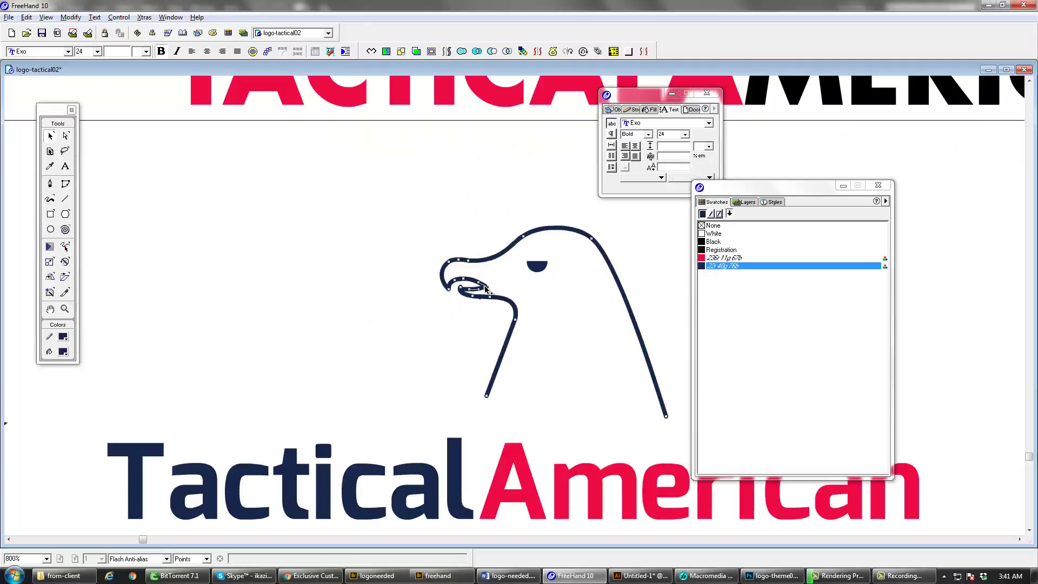
key(ctrl+k)
click(492, 296)
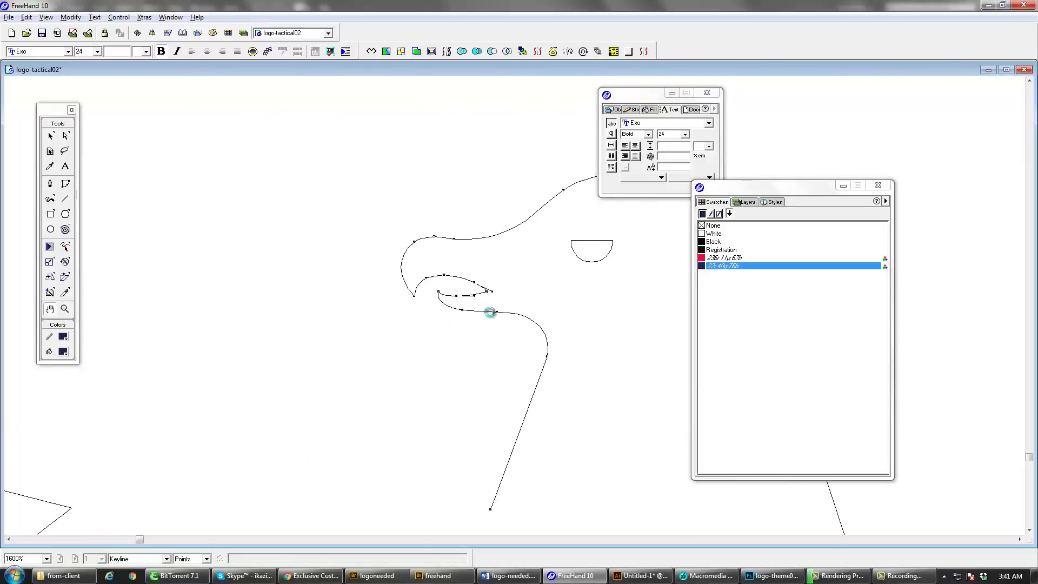
click(448, 322)
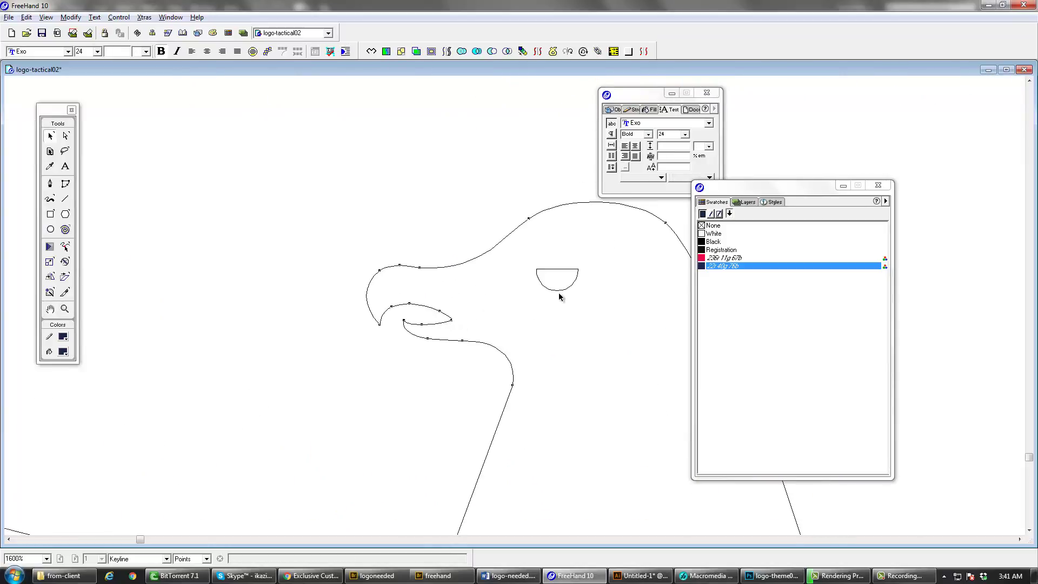
drag(453, 323, 479, 319)
click(544, 359)
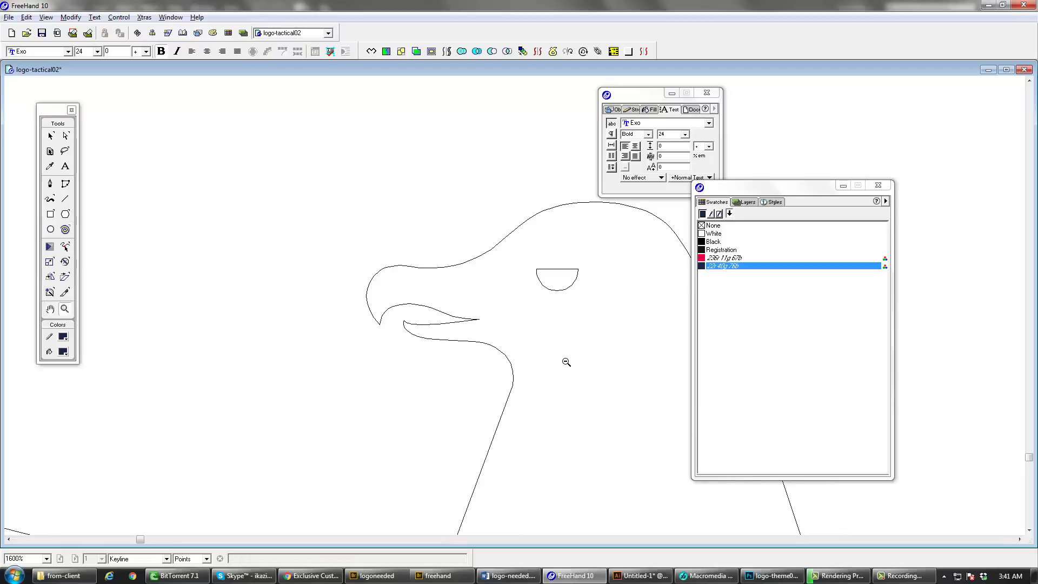
key(ctrl+z)
- Split the head outline at the beak tip and inner mouth corner, and move the upper mouth curve below the beak
ctrl+alt+click(469, 362)
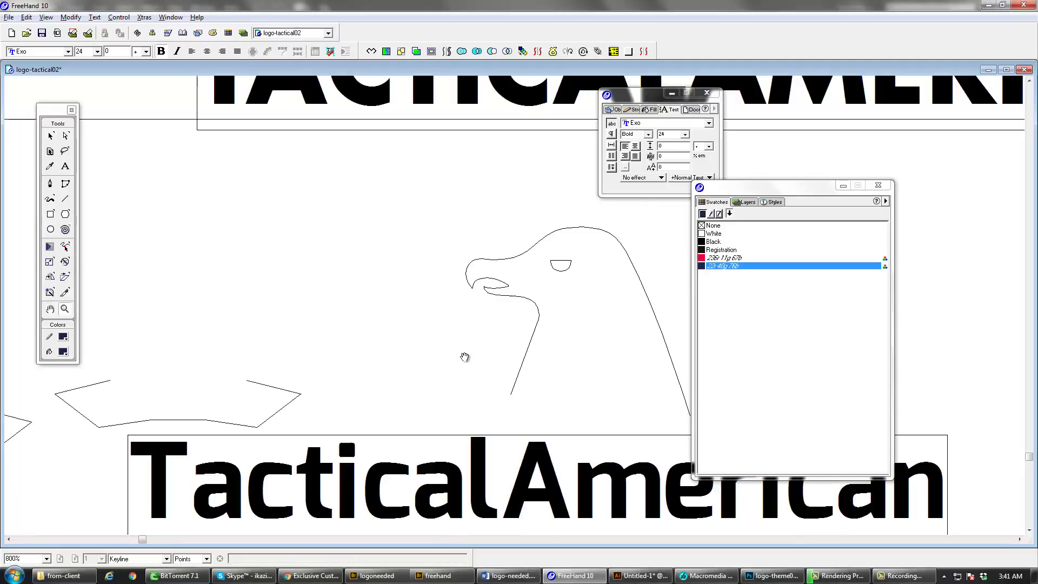
drag(493, 335, 371, 403)
ctrl+click(402, 371)
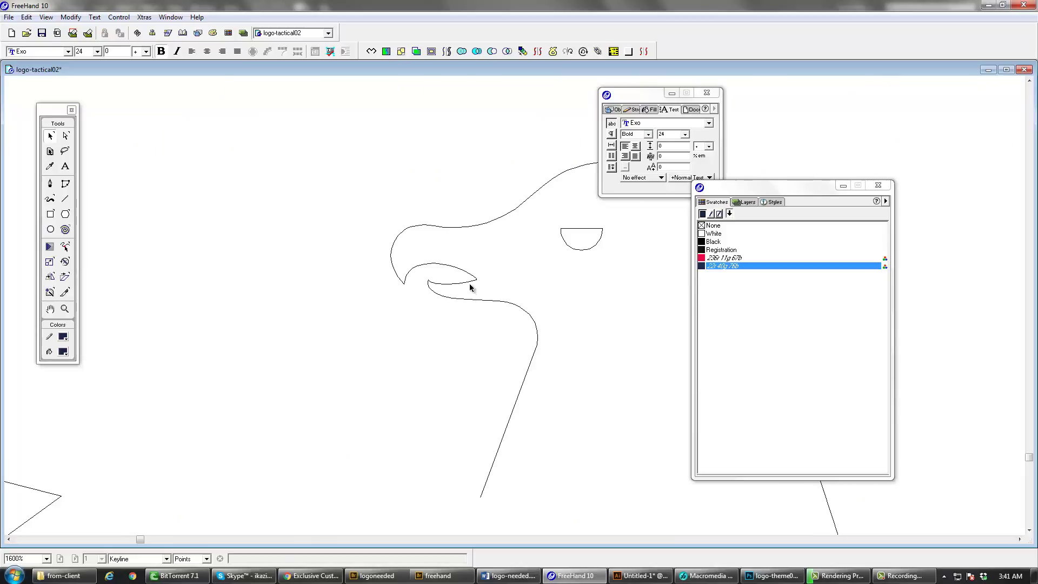
click(475, 281)
click(475, 283)
click(490, 312)
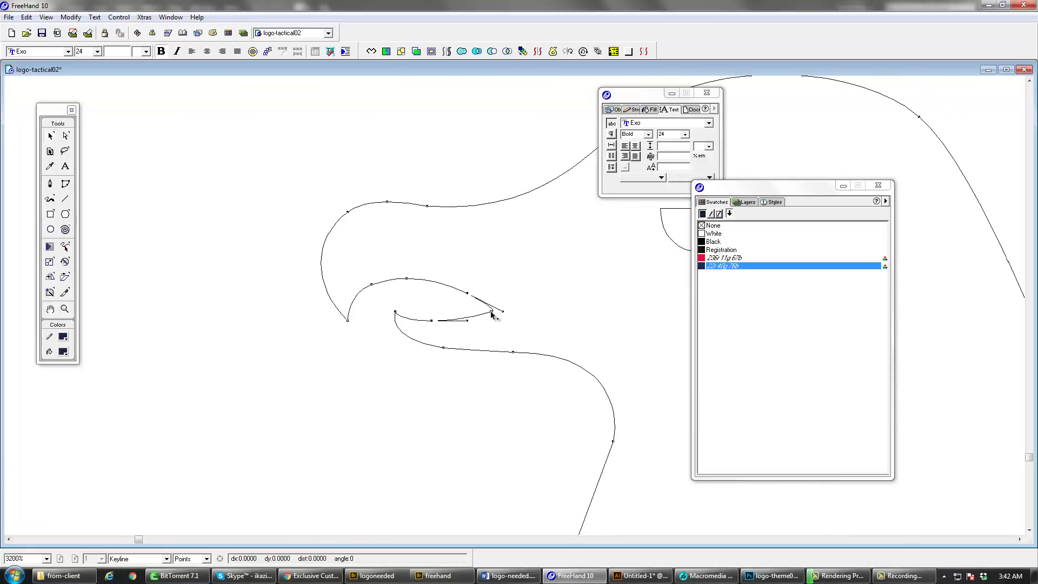
click(348, 321)
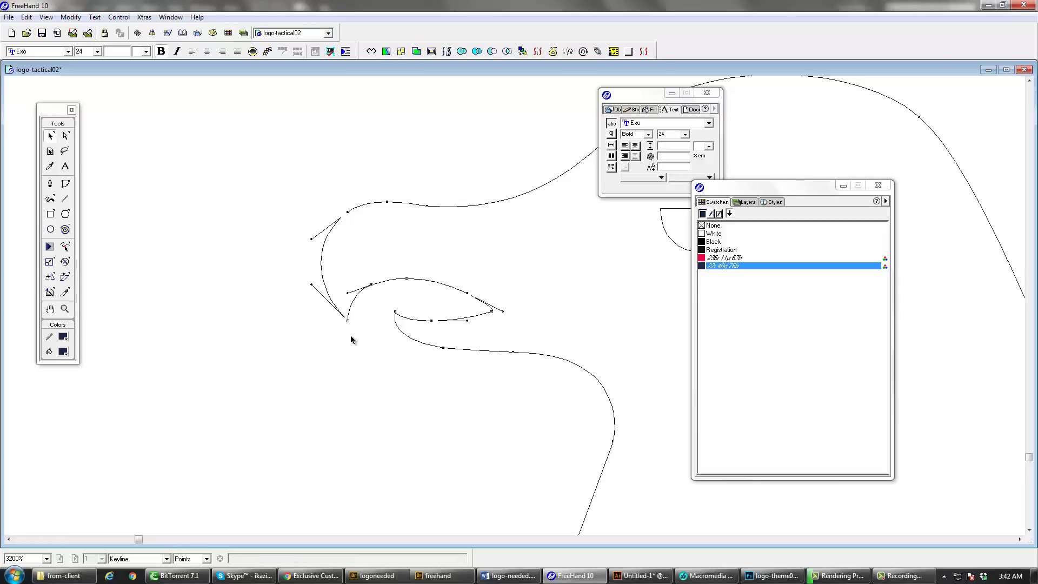
click(350, 335)
drag(432, 286, 355, 402)
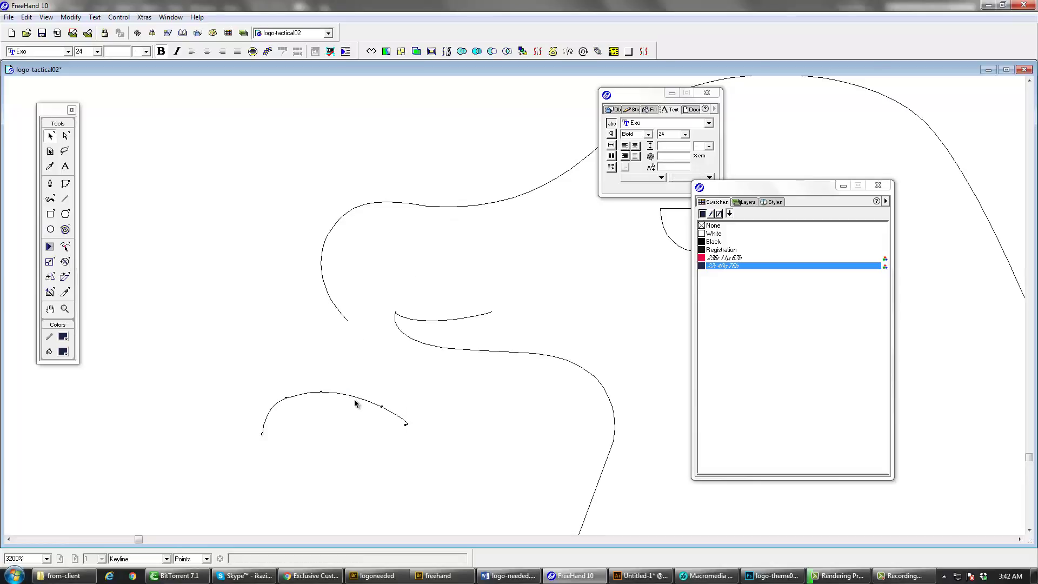
- Draw a new path from the inner mouth corner to the beak tip and bend it upward into an arch
key(k)
key(b)
key(Tab)
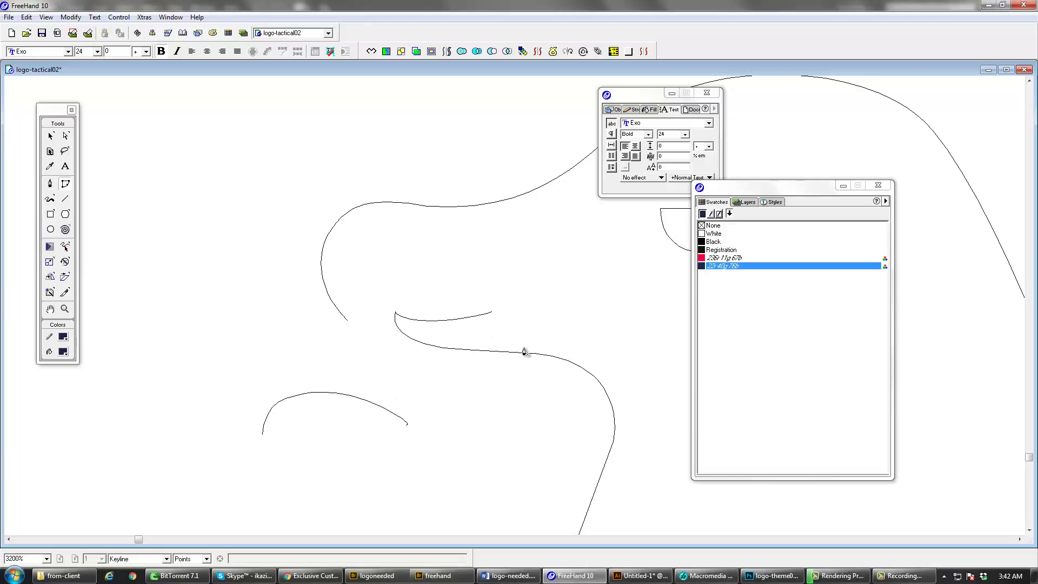
click(496, 308)
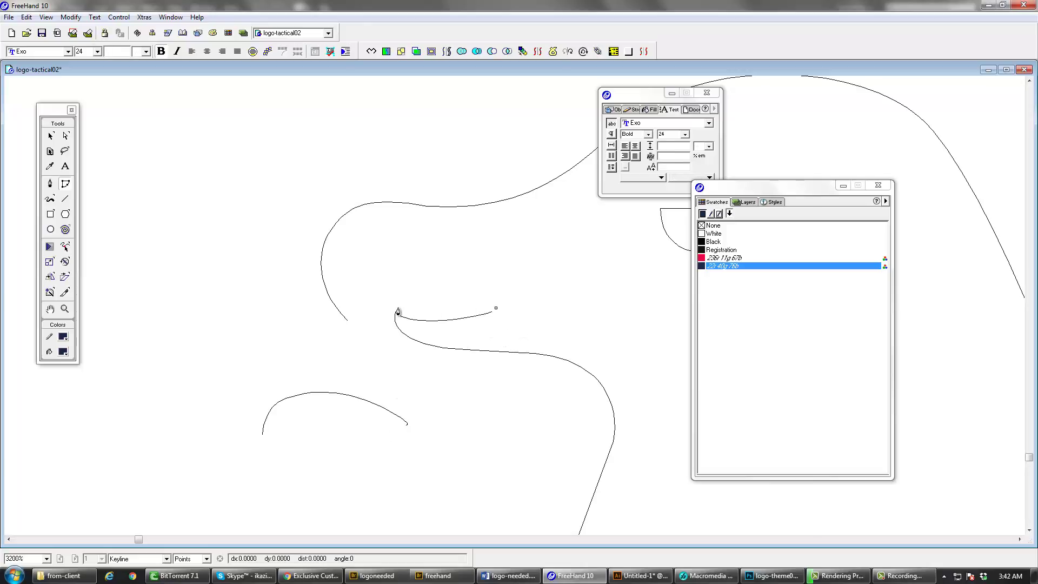
click(350, 318)
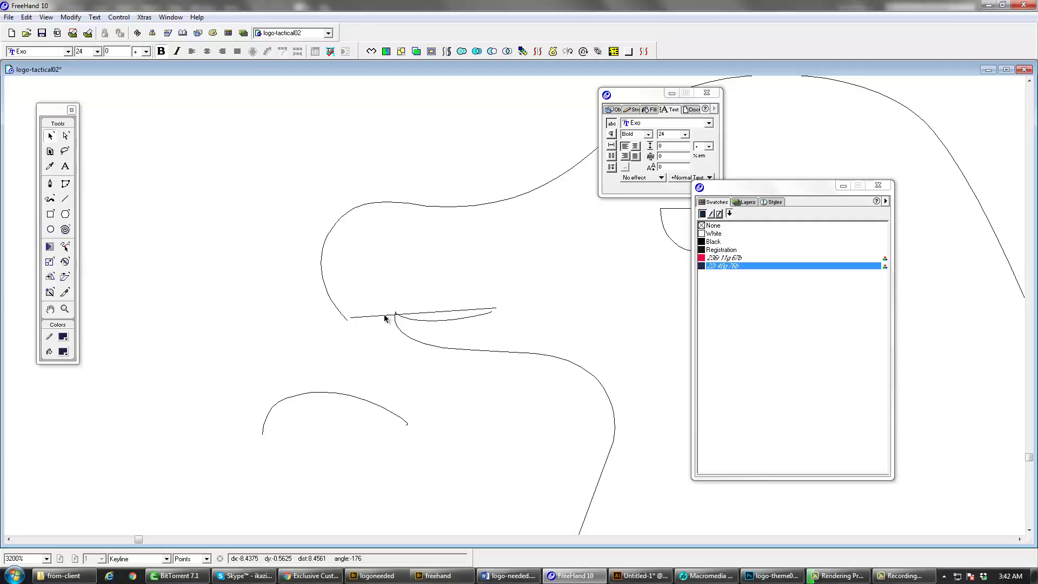
drag(381, 318, 445, 318)
click(396, 345)
- Try rounding the inner end of the new upper mouth curve by pulling its corner handle outward, and undo it
key(space)
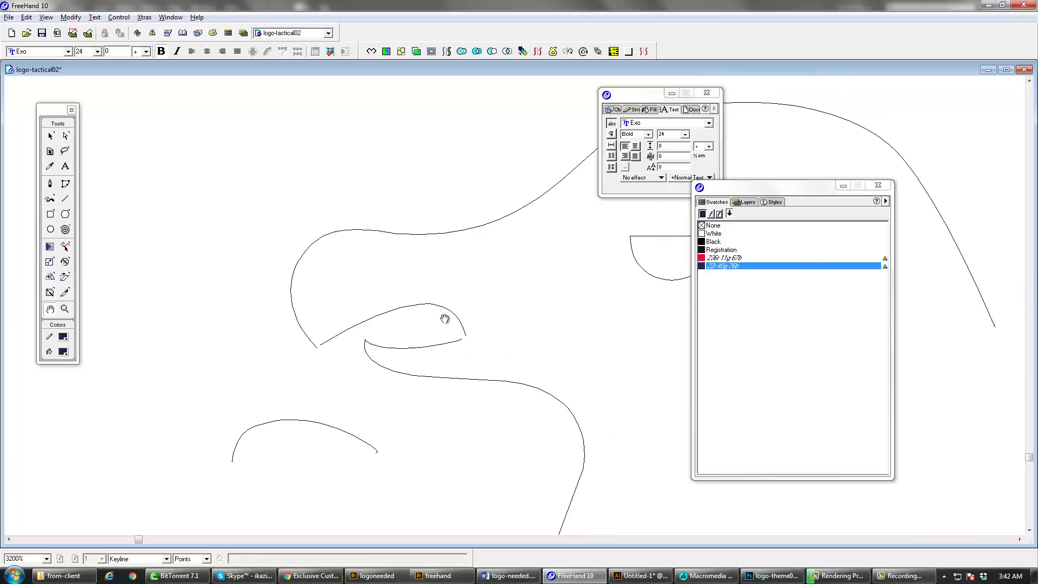
click(452, 313)
click(320, 345)
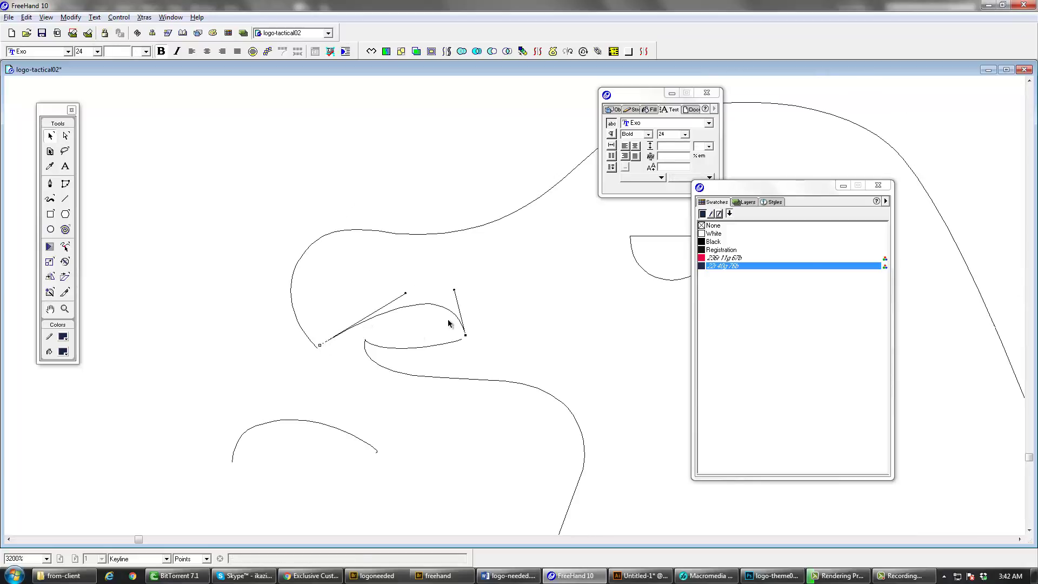
drag(454, 291, 494, 301)
click(481, 348)
key(space)
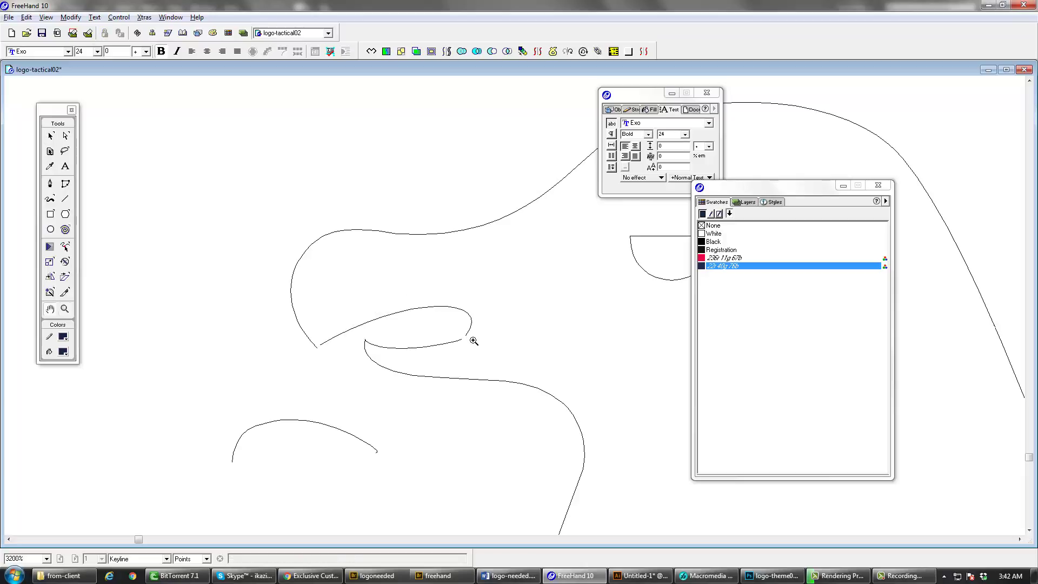
ctrl+alt+click(473, 341)
drag(543, 333, 493, 365)
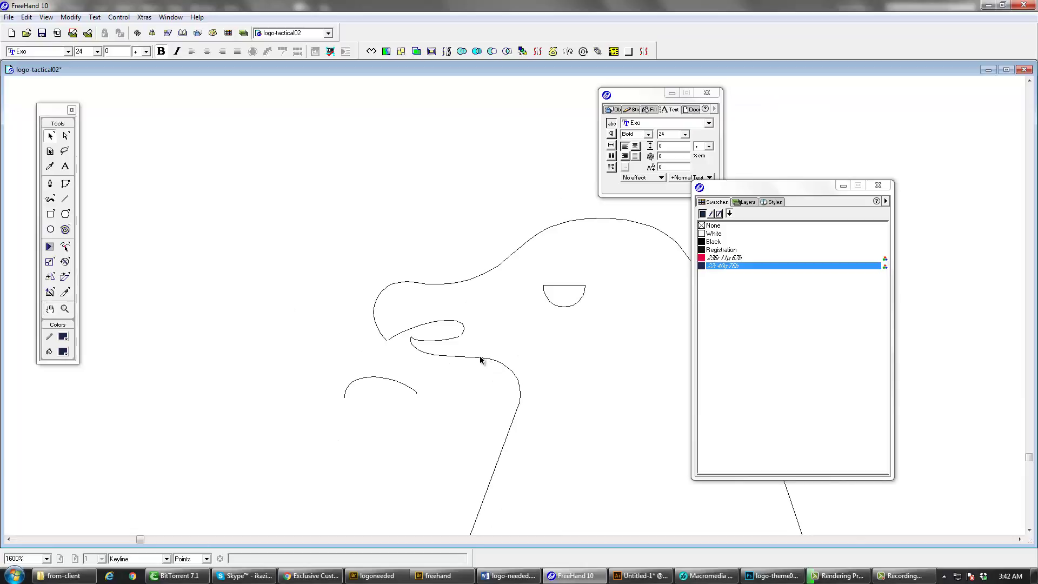
key(ctrl+z)
key(Tab)
- Fine-tune the arch of the new upper mouth curve with its handles and check it against the whole head
key(ctrl+space)
click(467, 344)
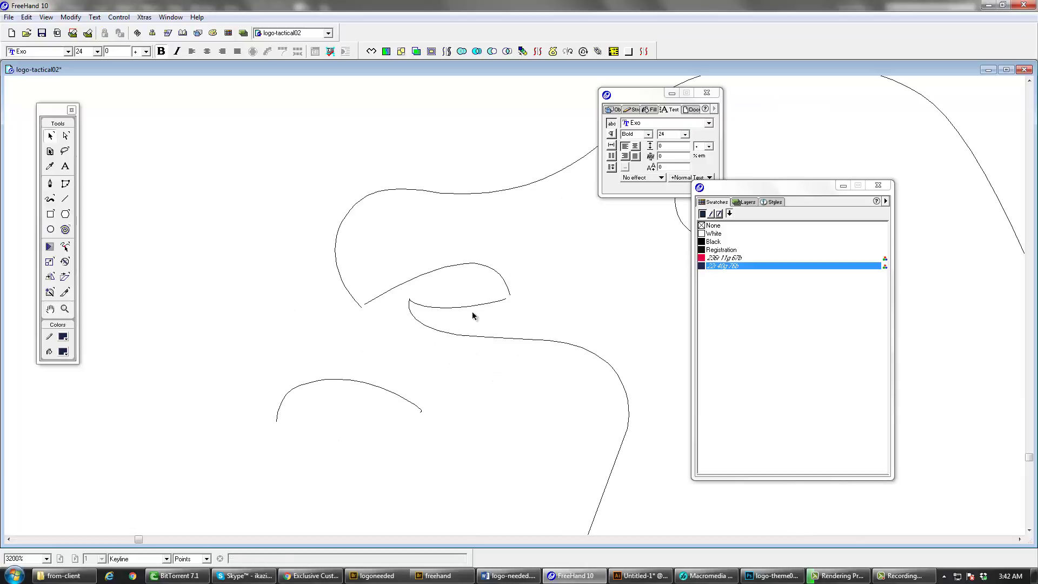
click(512, 296)
drag(462, 265, 459, 265)
click(475, 297)
ctrl+alt+click(520, 322)
ctrl+alt+click(570, 343)
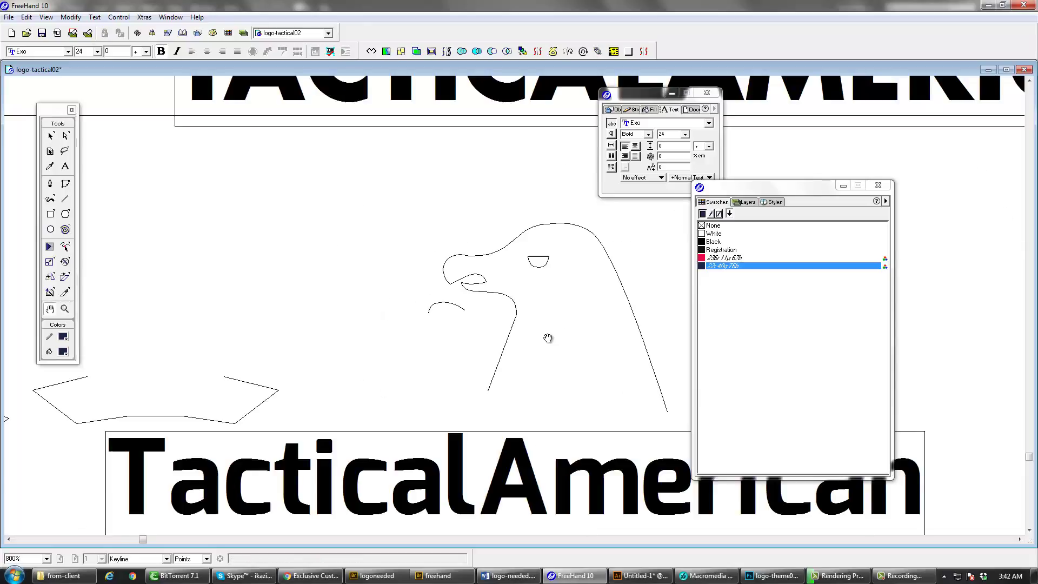
- Join the new upper mouth curve with the rest of the head outline and remove the leftover curve below the beak
key(v)
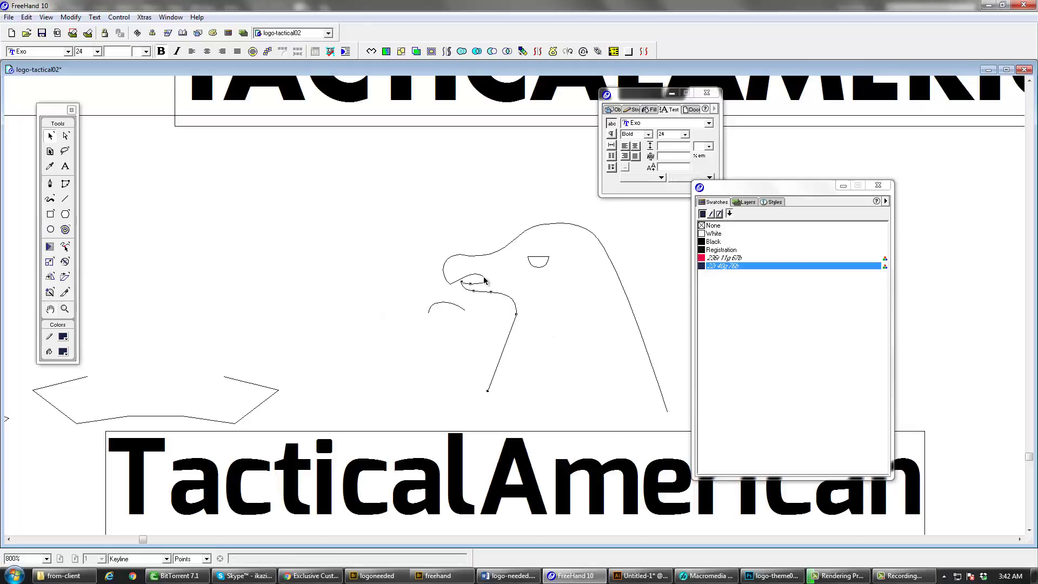
click(486, 282)
click(510, 323)
click(511, 309)
click(449, 354)
key(ctrl+z)
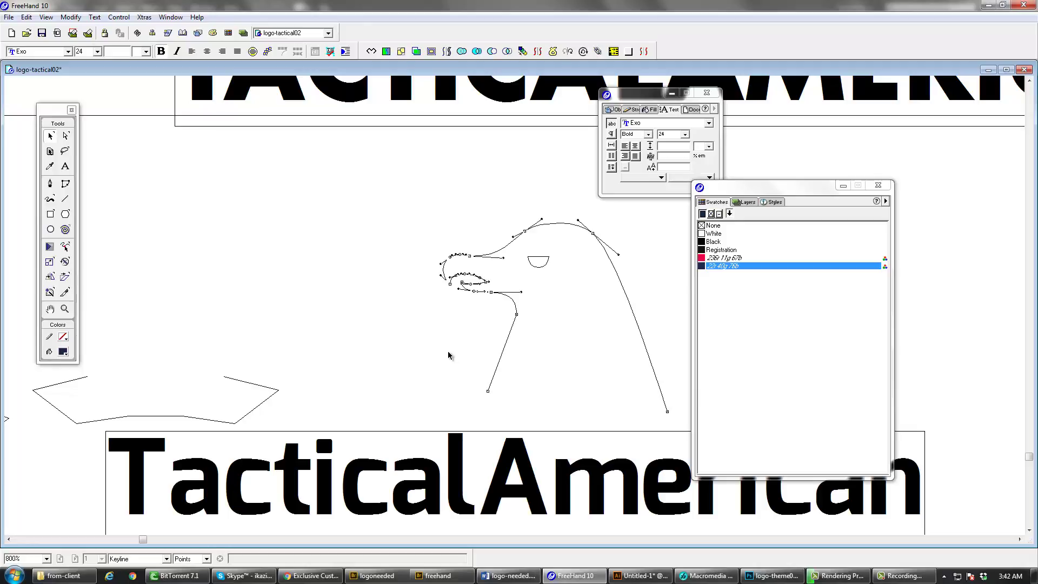
- Paste the earlier copy of the head outline and place it to the left of the reworked head
click(448, 355)
key(ctrl+v)
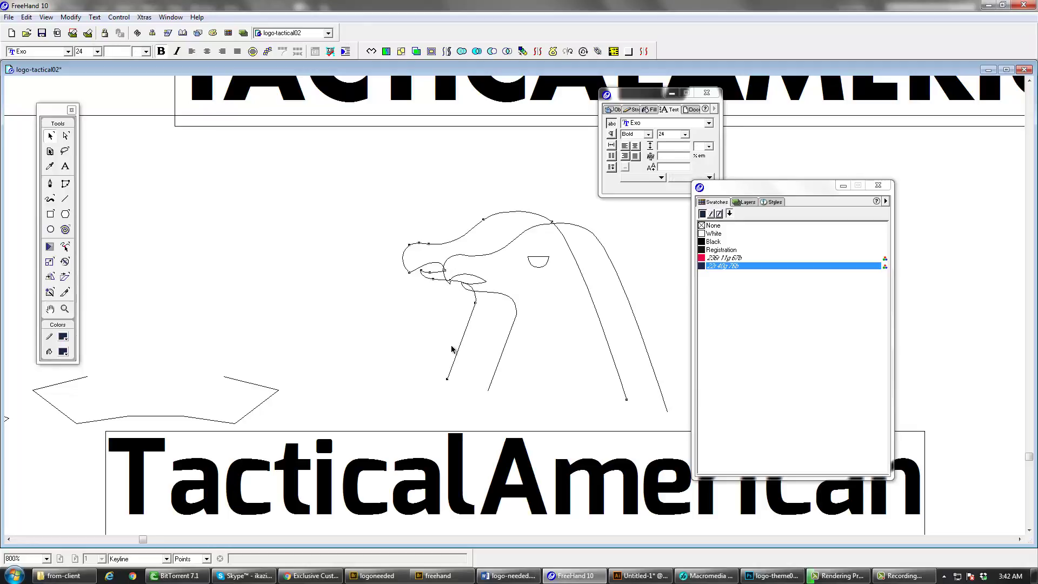
drag(468, 319, 287, 287)
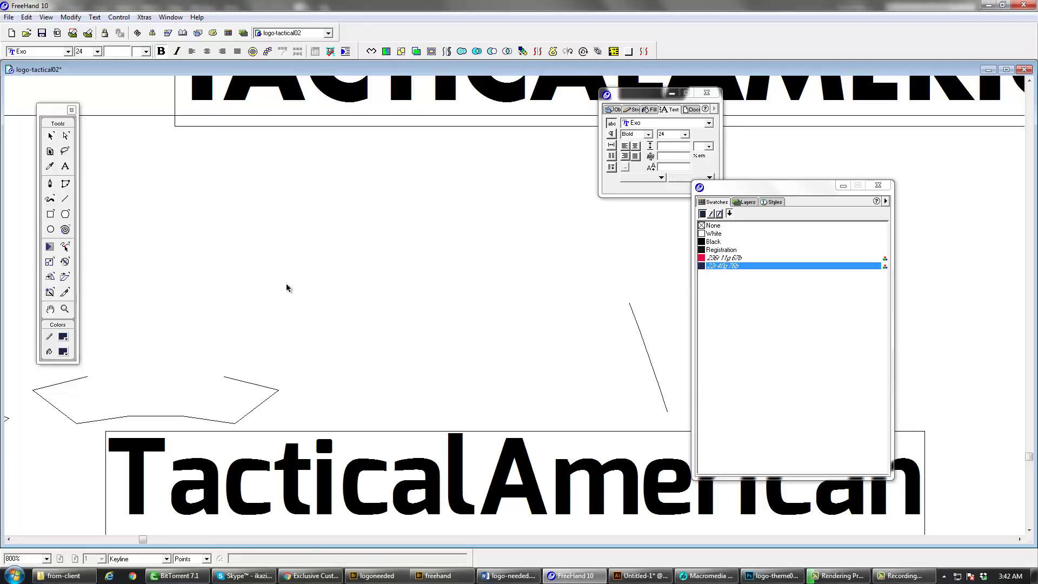
click(488, 336)
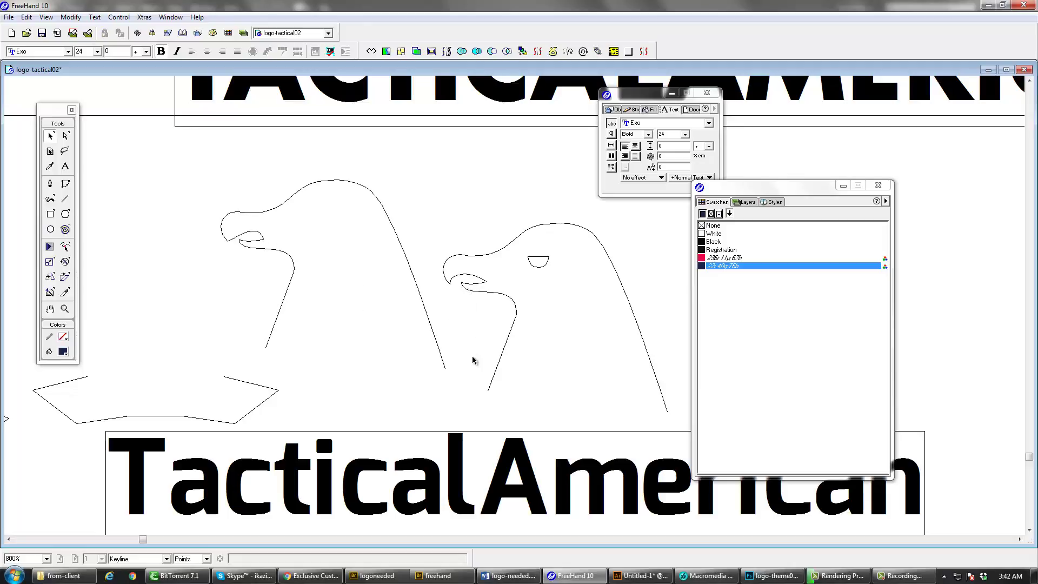
- Apply the navy 22r 40g 76b swatch as the stroke of the reworked head outline and check it in preview
key(ctrl+k)
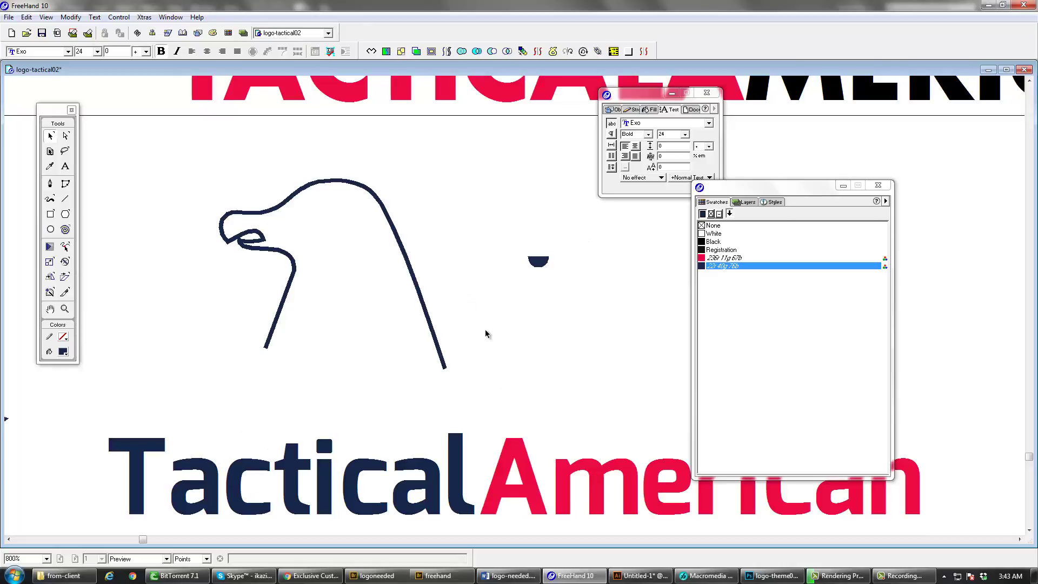
key(ctrl+k)
click(591, 331)
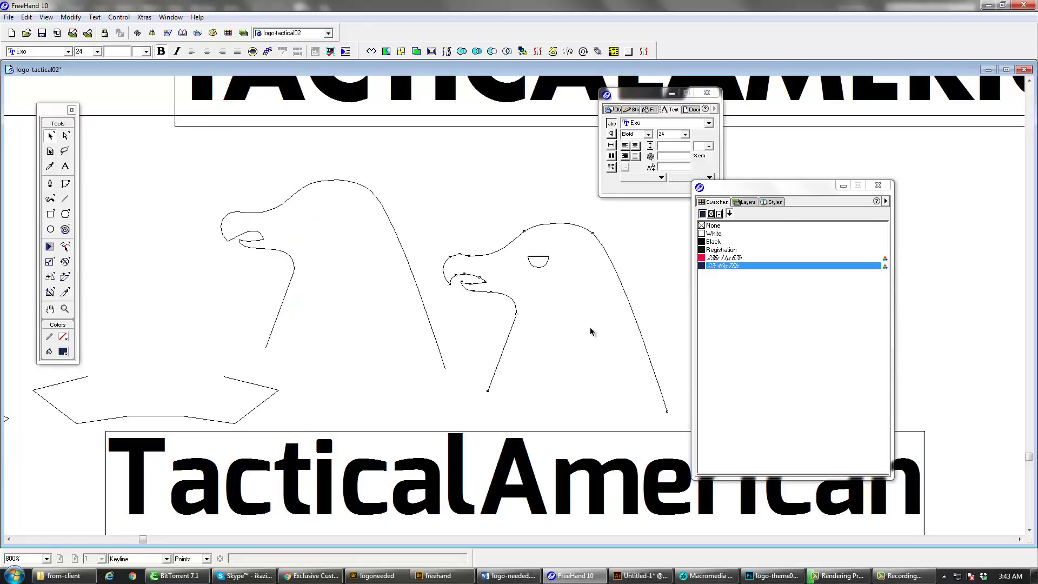
click(712, 225)
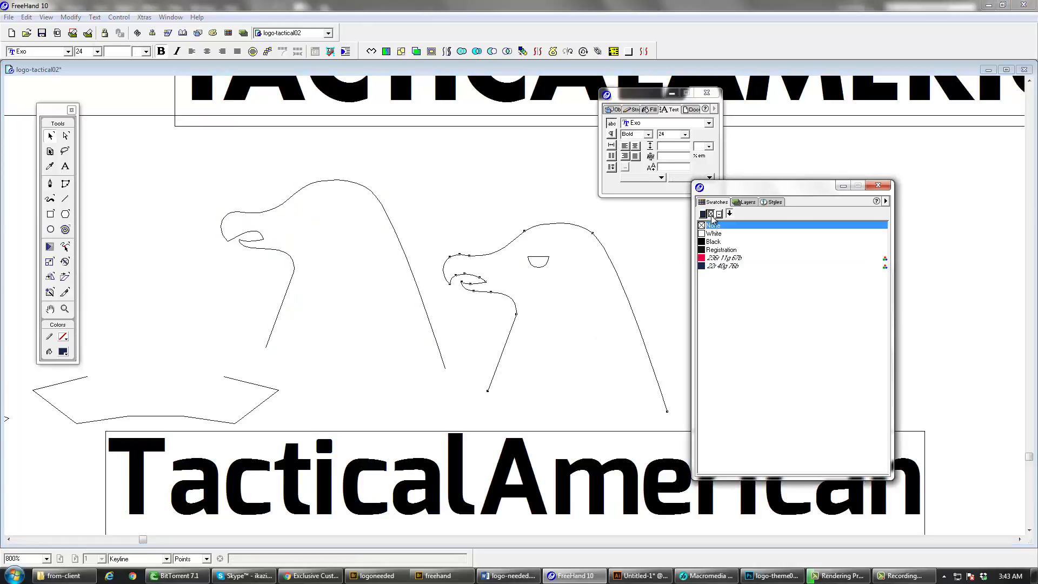
click(724, 266)
key(ctrl+k)
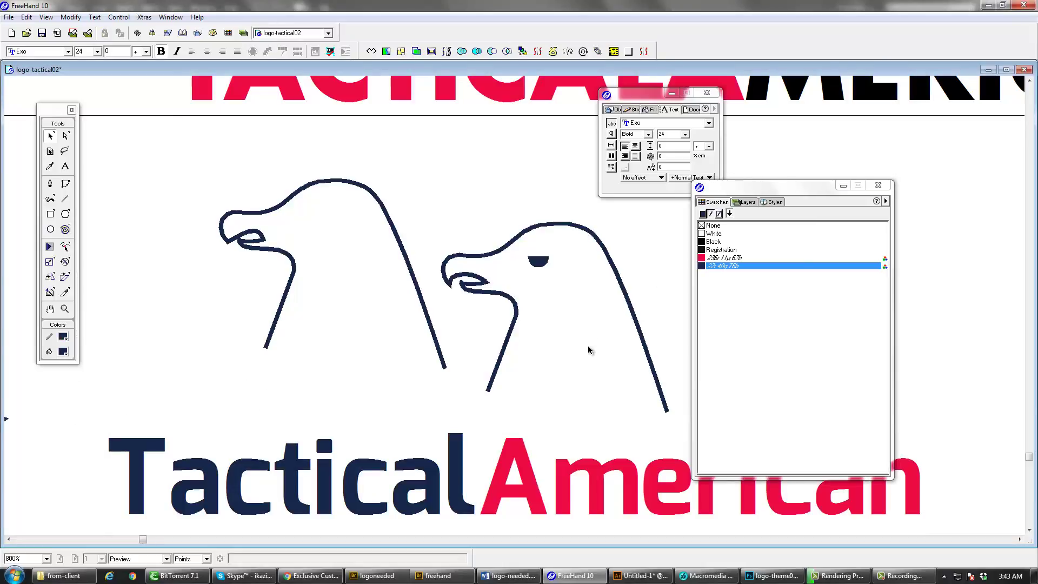
- Set the view mode to Flash Anti-alias and place a copy of the half-round eye on the pasted head
click(145, 560)
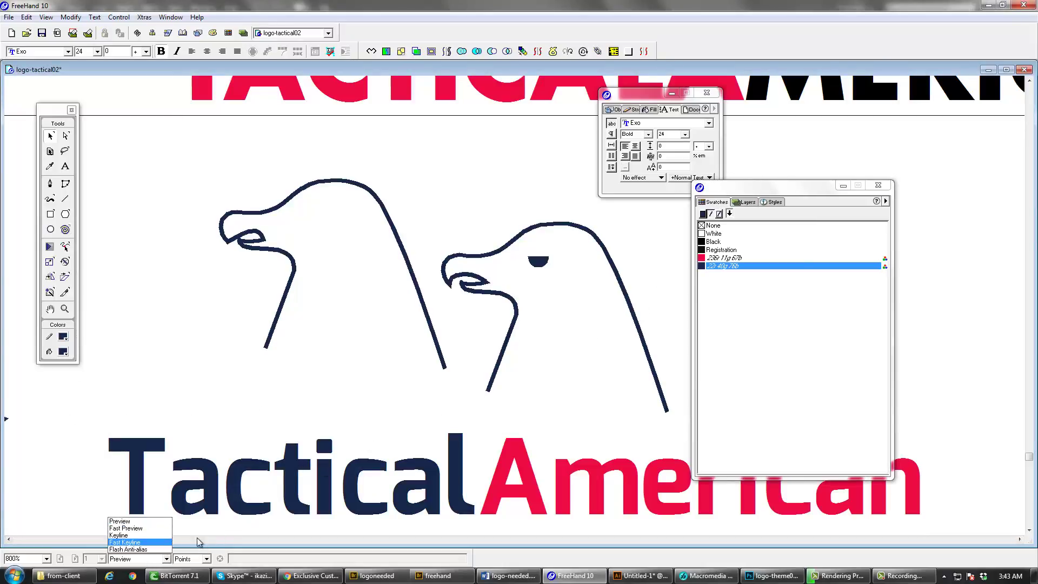
click(157, 549)
ctrl+alt+click(511, 369)
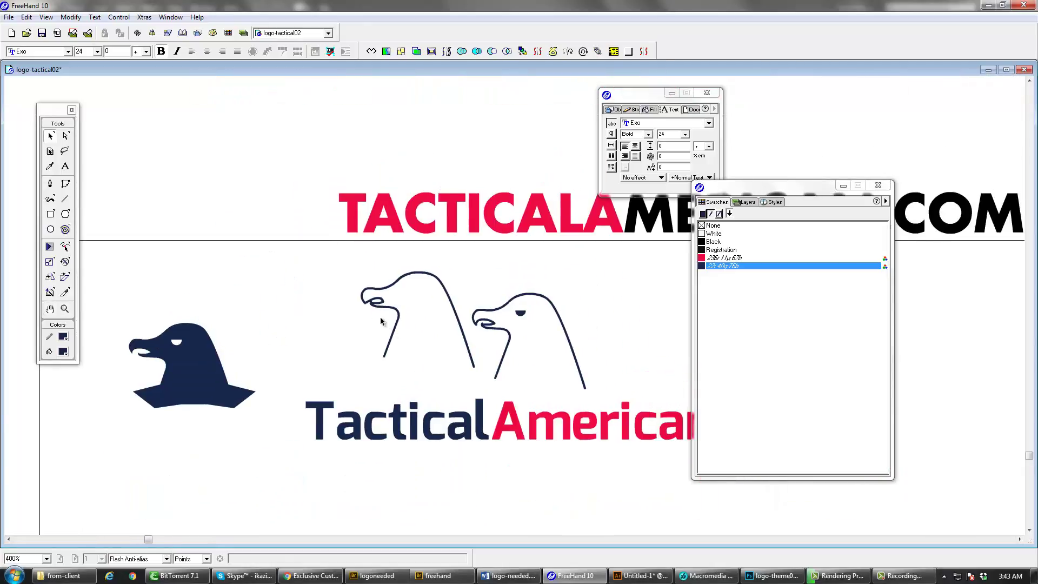
click(521, 314)
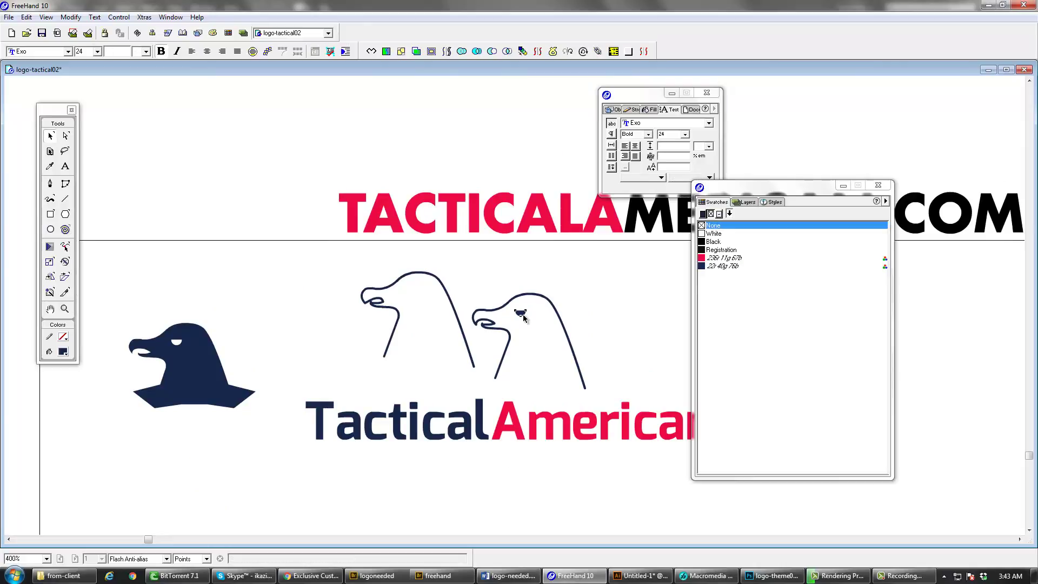
drag(523, 318, 413, 291)
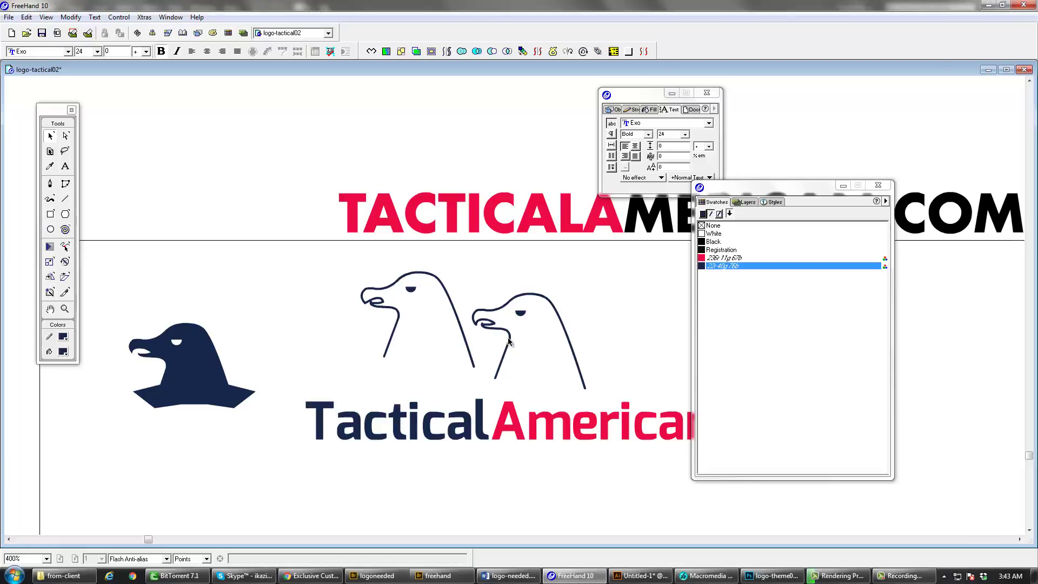
- Copy the eye shape from the detailed black eagle head beside the page
key(space)
ctrl+alt+click(535, 381)
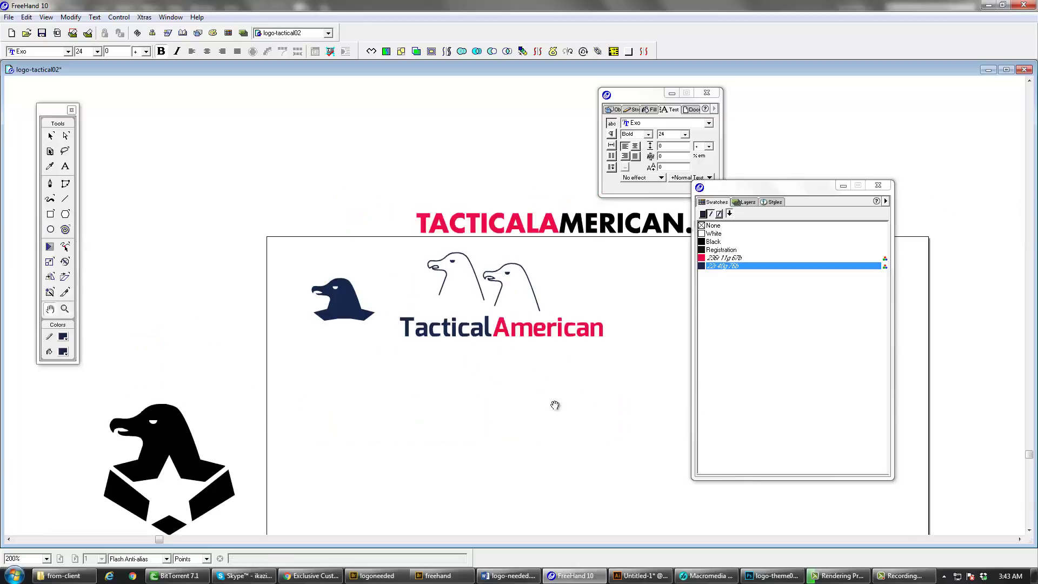
drag(572, 433, 508, 282)
scroll(508, 282, down, 5)
key(ctrl+1)
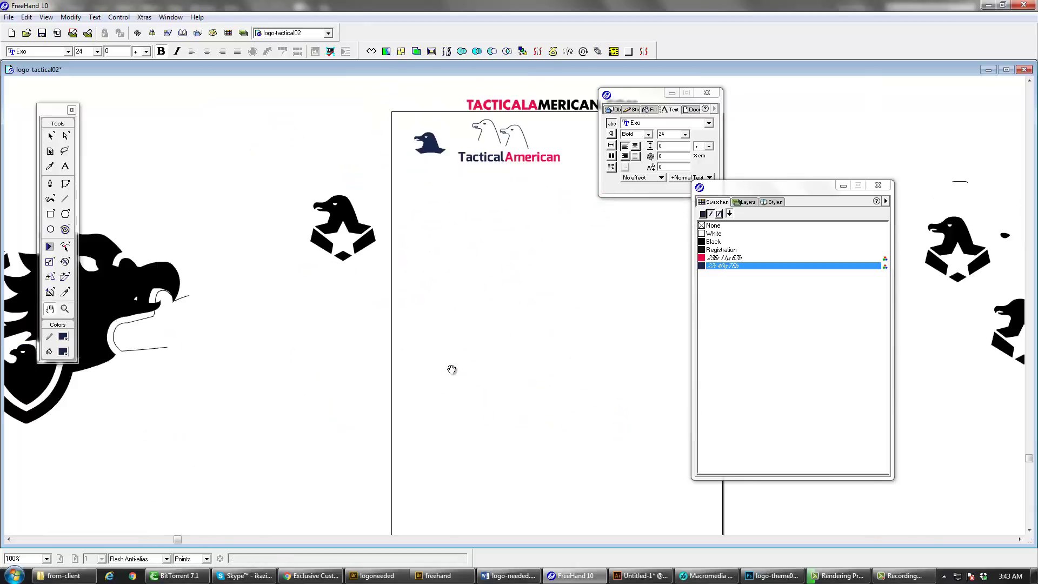
key(a)
click(153, 290)
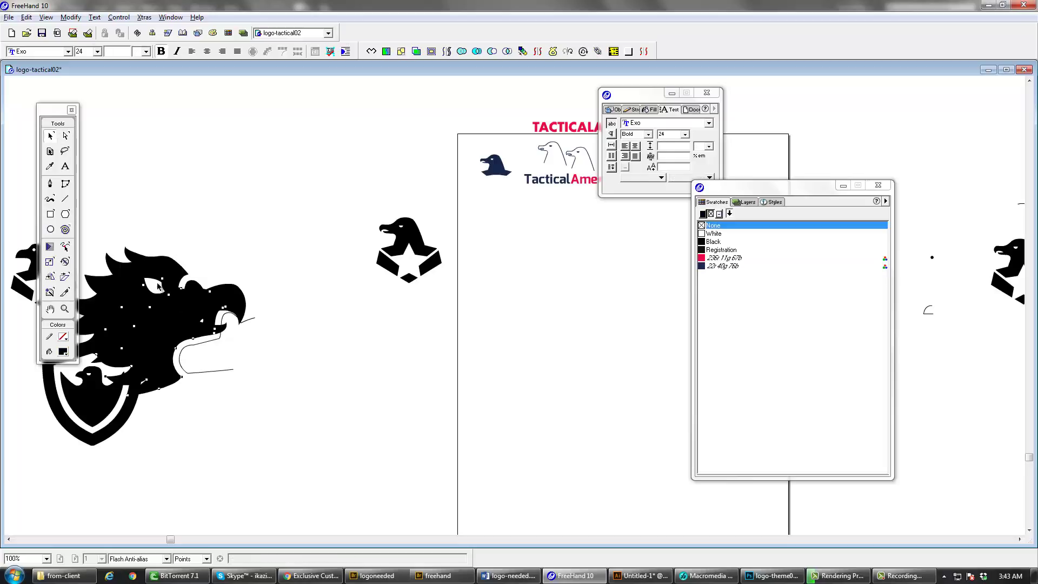
ctrl+click(156, 282)
ctrl+click(156, 282)
- Paste the copied black eye shape beside the two line-drawn heads
key(space)
drag(363, 401, 126, 515)
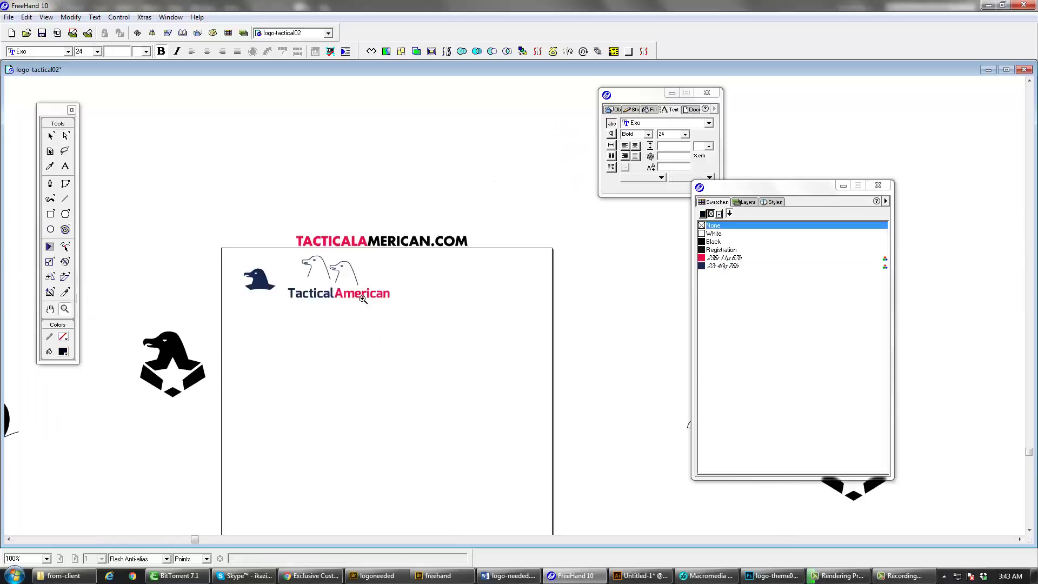
ctrl+click(356, 289)
ctrl+click(442, 278)
drag(618, 304, 445, 351)
key(ctrl+v)
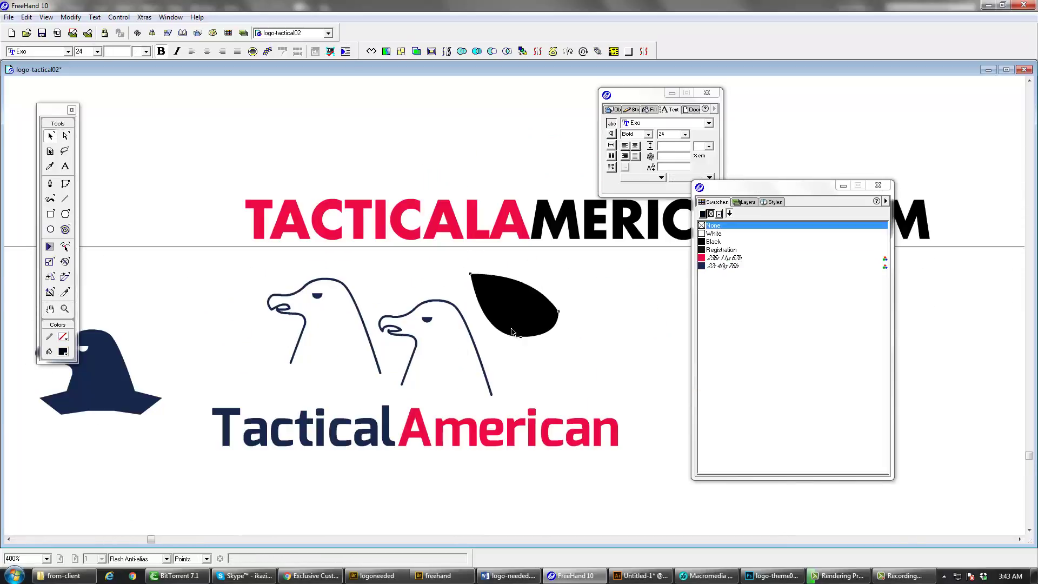
- Mirror the pasted black eye shape horizontally with the Reflect tool
key(Tab)
click(521, 317)
ctrl+click(560, 325)
key(v)
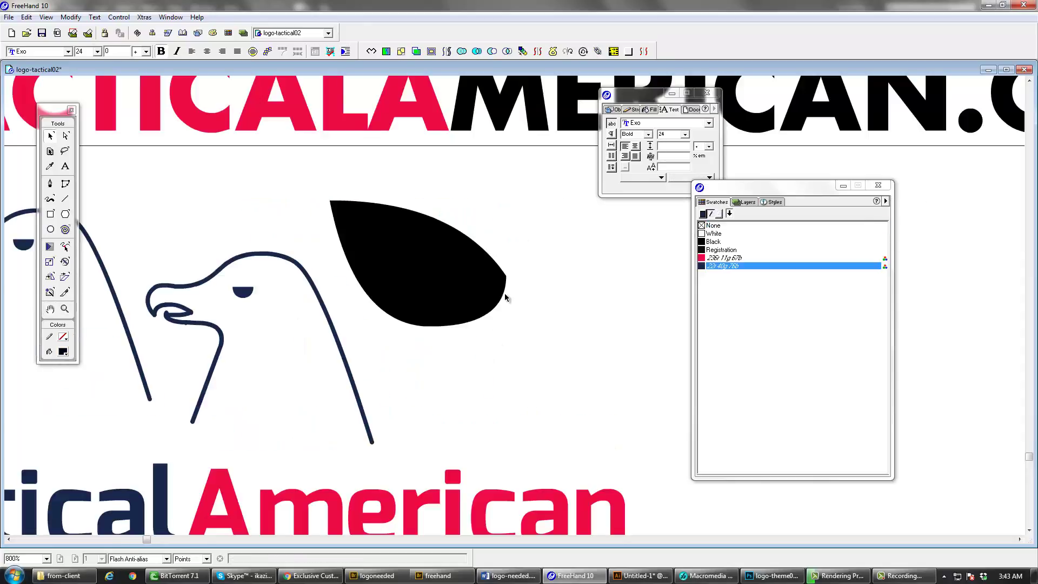
click(442, 297)
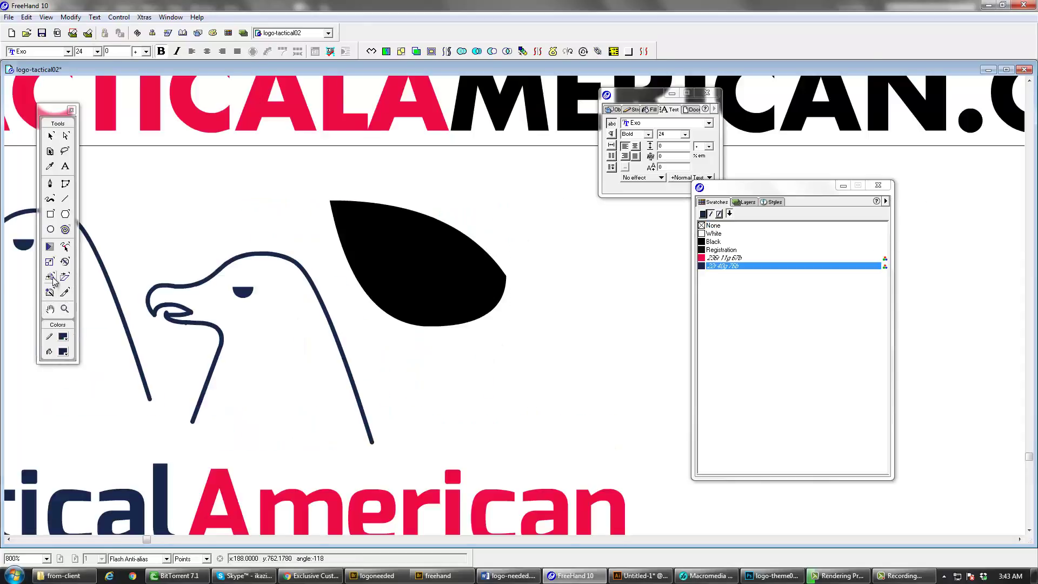
click(419, 266)
drag(422, 313, 480, 276)
click(50, 276)
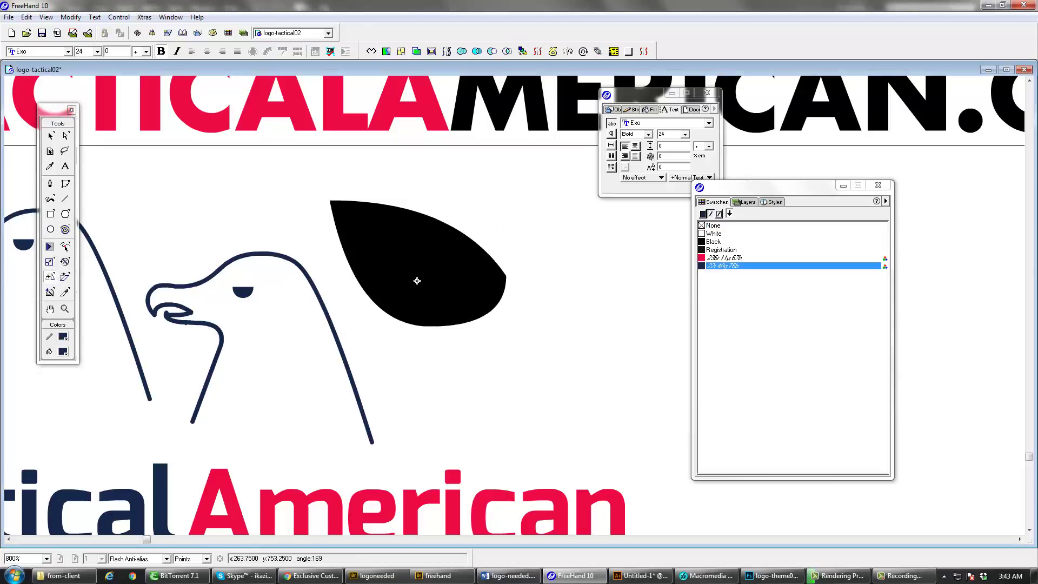
drag(522, 229, 525, 246)
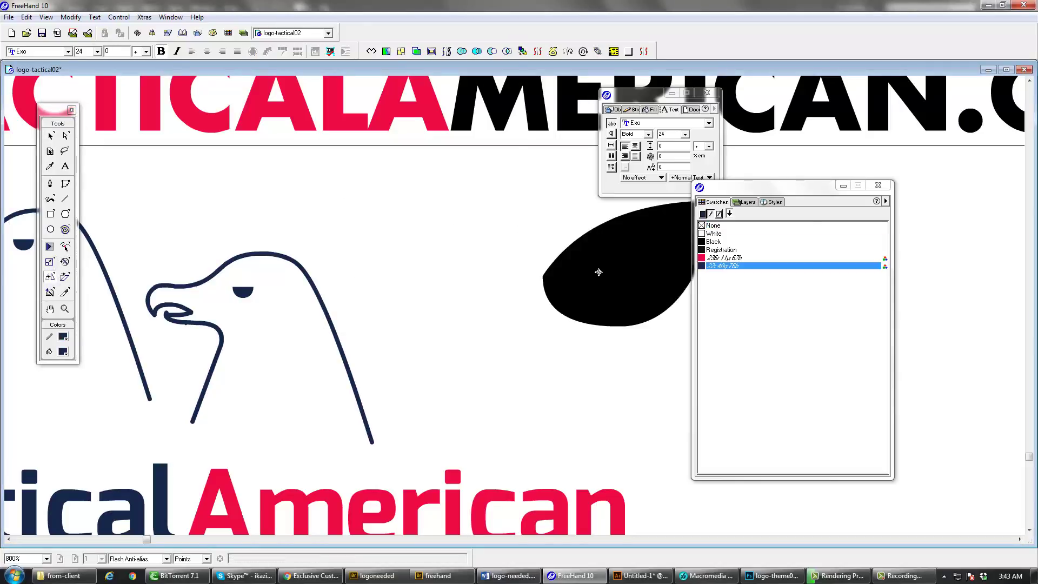
- Shrink the mirrored eye and position it over the half-round eye of the reworked head
drag(303, 329, 254, 336)
double_click(254, 337)
drag(405, 337, 383, 431)
drag(398, 384, 304, 322)
key(Tab)
drag(230, 288, 244, 298)
click(298, 328)
key(ctrl+alt+space)
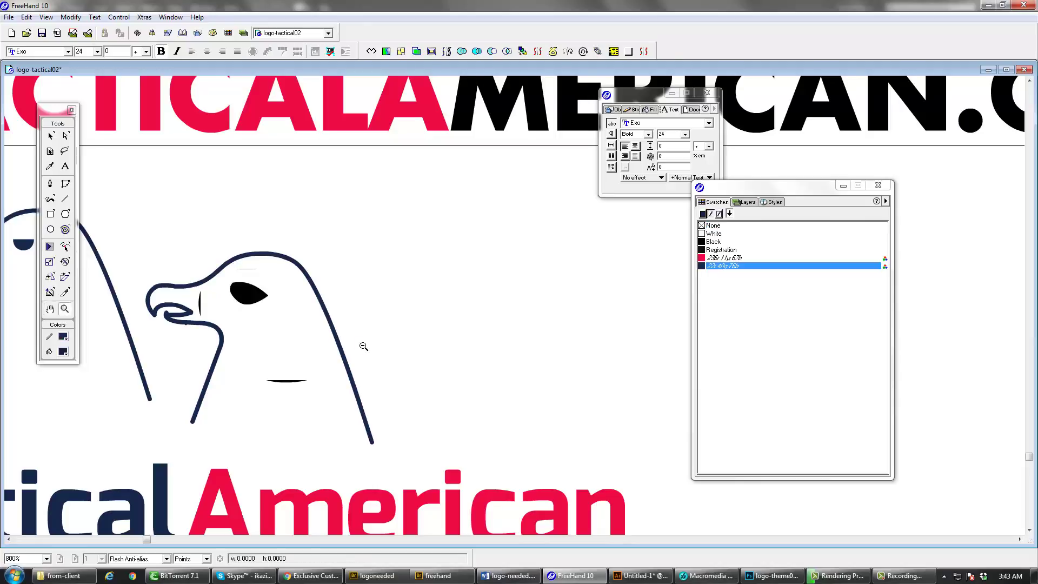
ctrl+alt+click(358, 342)
- Try the navy fill on the new eye and replace it with the red 236r 11g 67b swatch
click(459, 281)
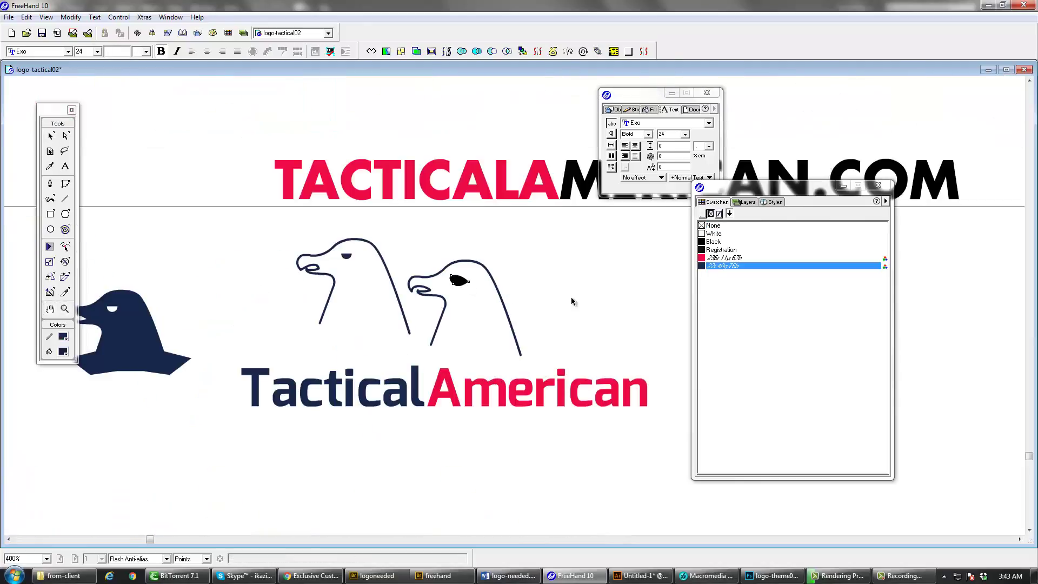
click(719, 266)
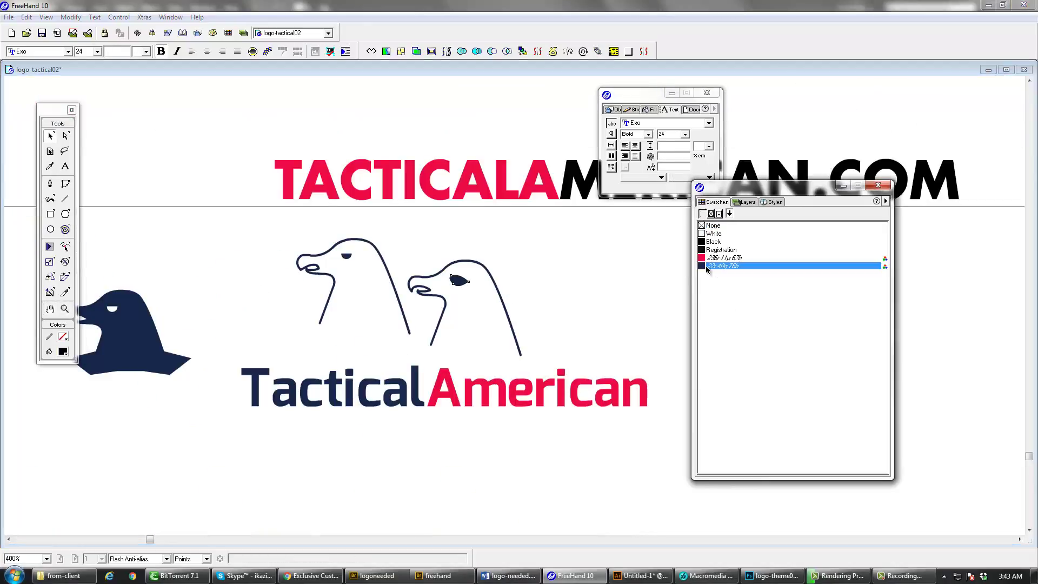
click(610, 287)
click(466, 285)
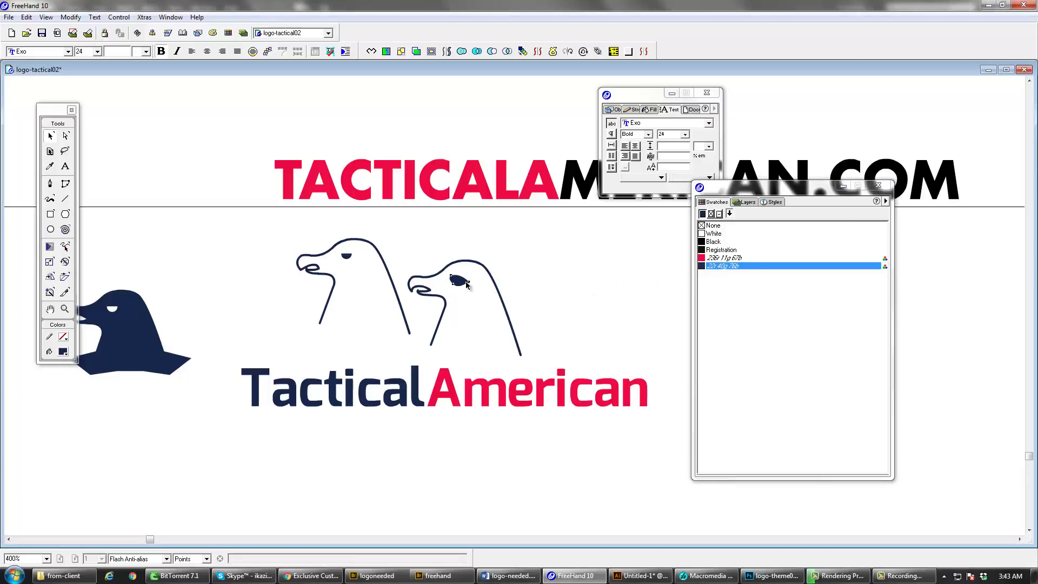
click(725, 259)
click(638, 287)
- Move the red eye off the reworked head into the empty area to the right of it
key(space)
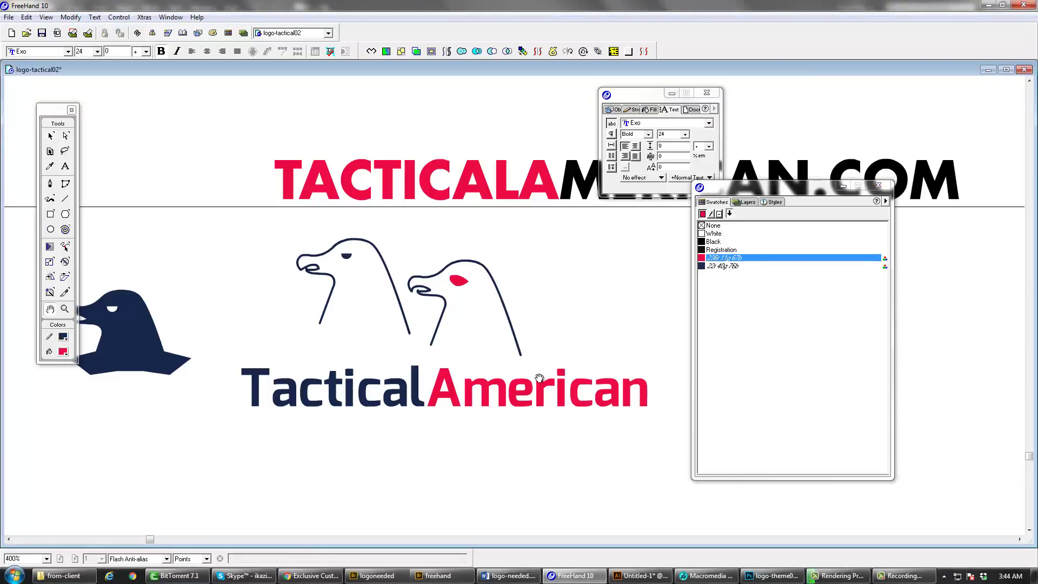
drag(535, 377, 543, 386)
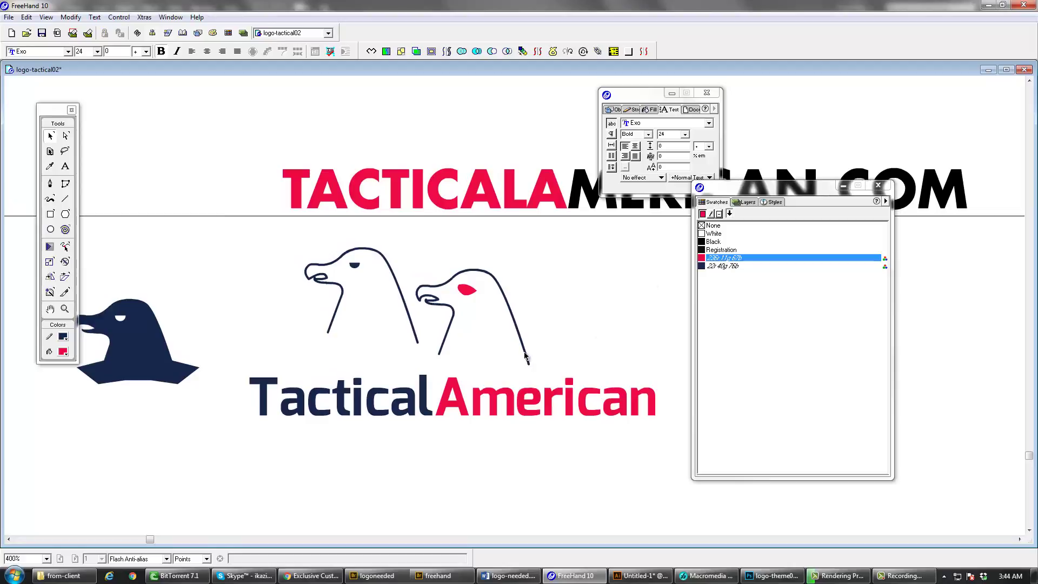
key(space)
drag(453, 357, 517, 364)
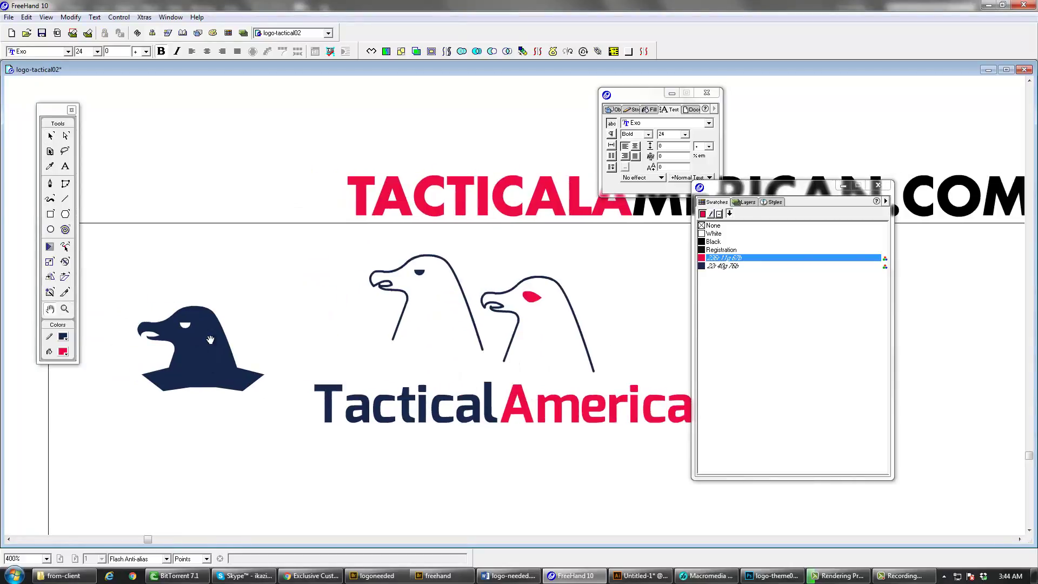
drag(536, 300, 633, 308)
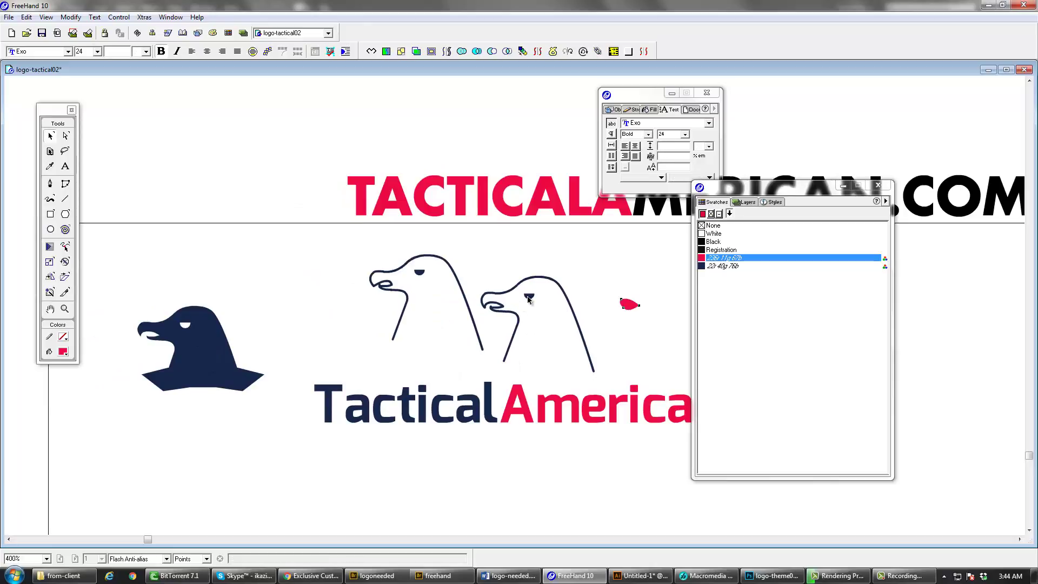
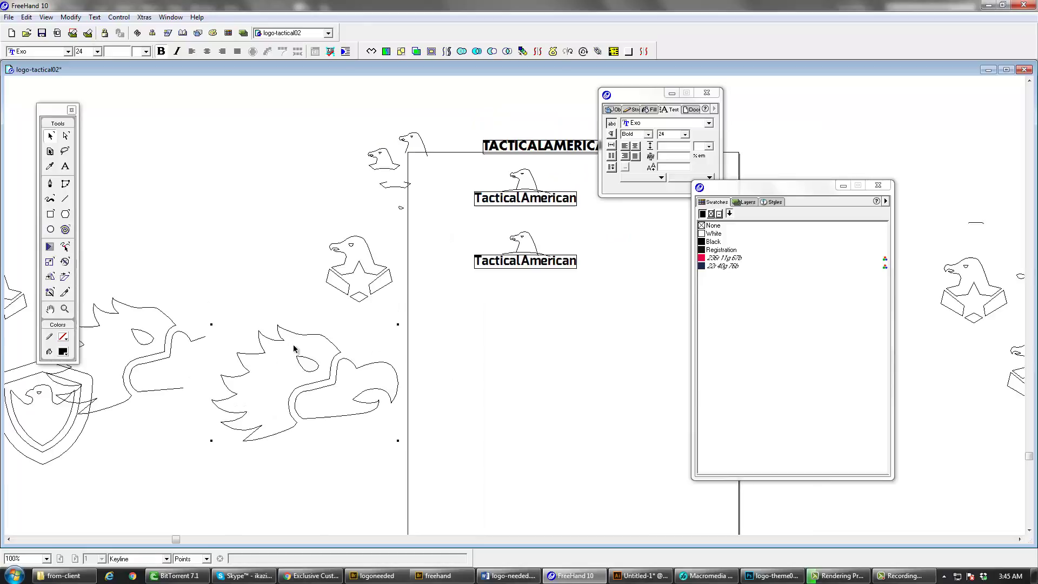
- Separate the jagged feather edge from the copied detailed eagle head's outline and cut it out
click(296, 334)
shift+click(274, 434)
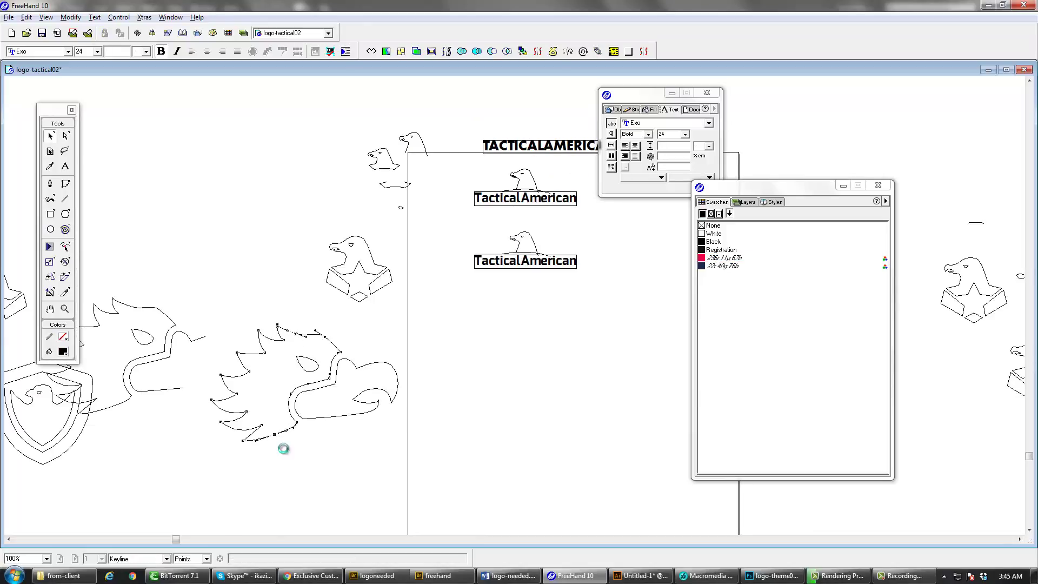
drag(263, 436, 497, 454)
key(ctrl+z)
alt+click(250, 440)
key(ctrl+x)
- Paste the cut feather edge on the page to the right of the TacticalAmerican logos
drag(520, 412, 337, 439)
key(ctrl+v)
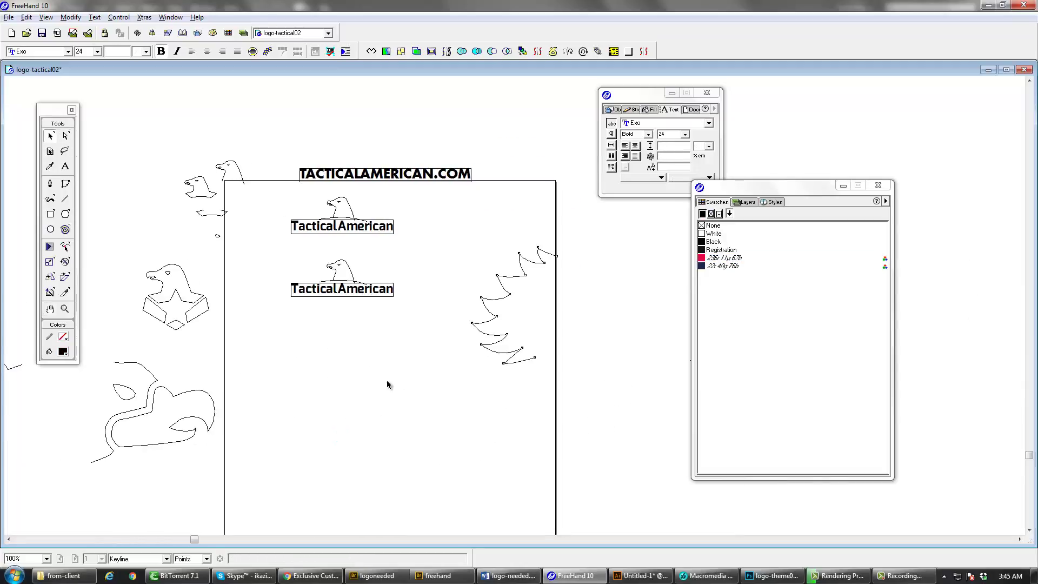
key(ctrl+space)
ctrl+click(491, 341)
drag(493, 354, 445, 465)
key(Tab)
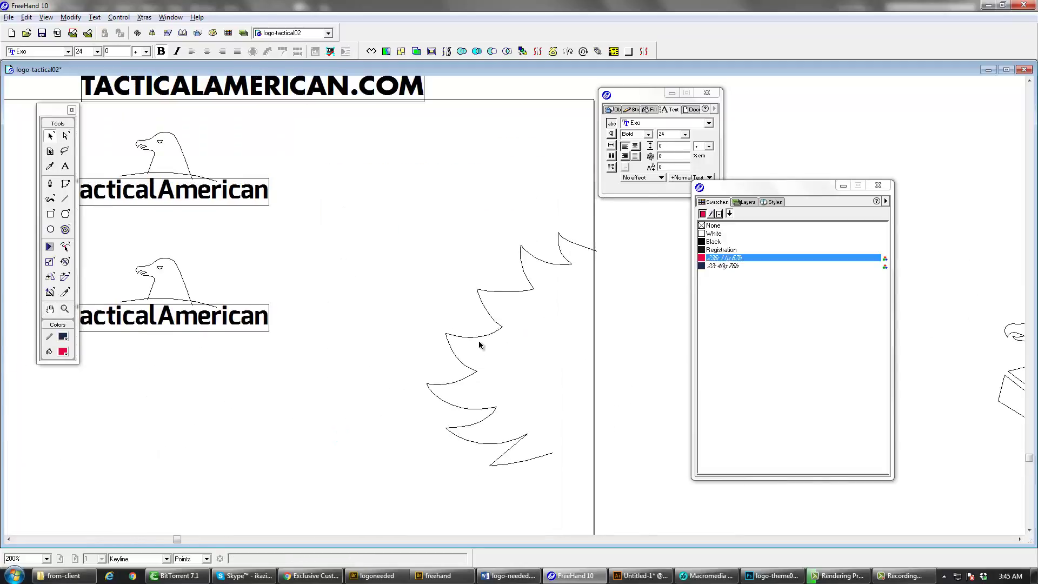
- Mirror the feather edge horizontally and scale it down beside the lower logo's eagle head
drag(482, 339, 413, 338)
click(49, 276)
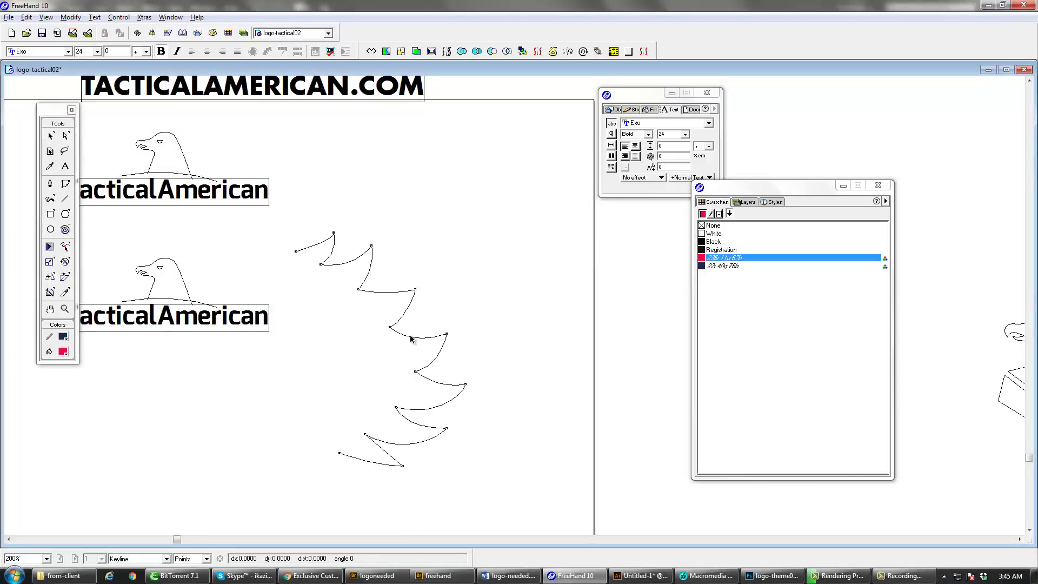
double_click(411, 335)
drag(471, 471, 321, 265)
click(325, 295)
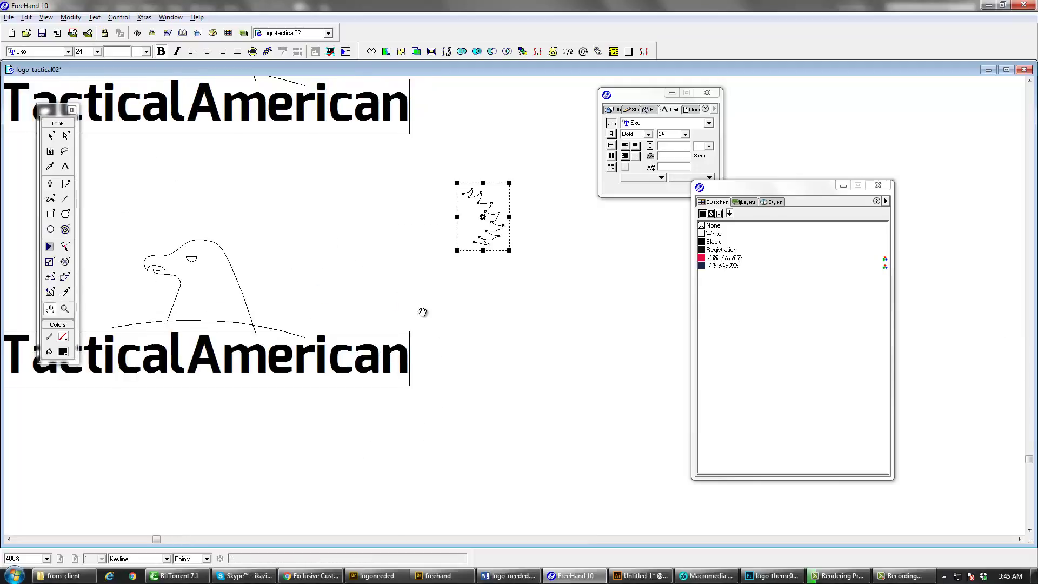
- Move the feather outline onto the back of the lower eagle's head and rotate it to follow the neck line
drag(594, 285, 366, 334)
double_click(365, 335)
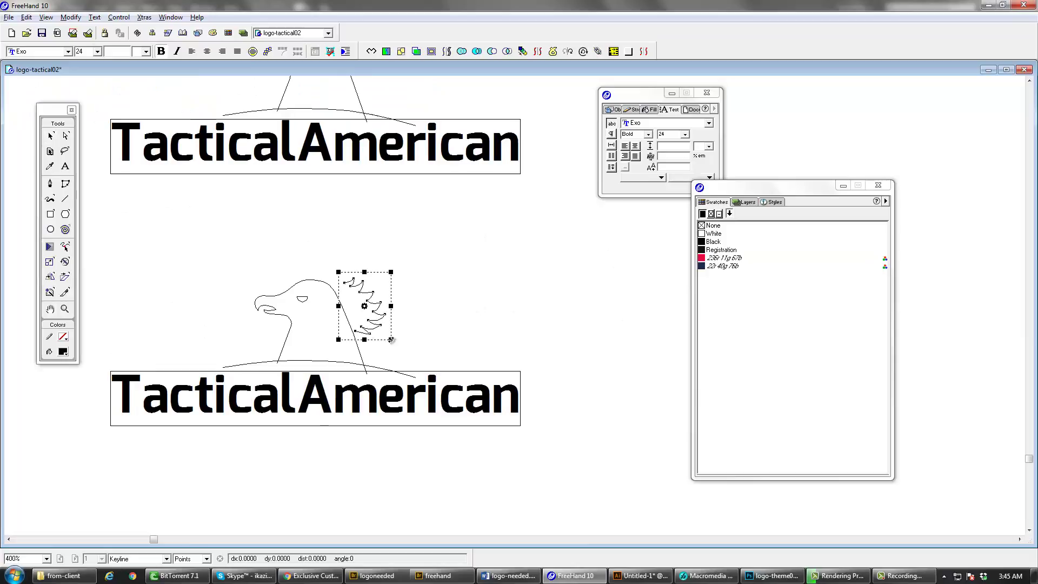
drag(411, 313, 371, 303)
ctrl+alt+click(390, 322)
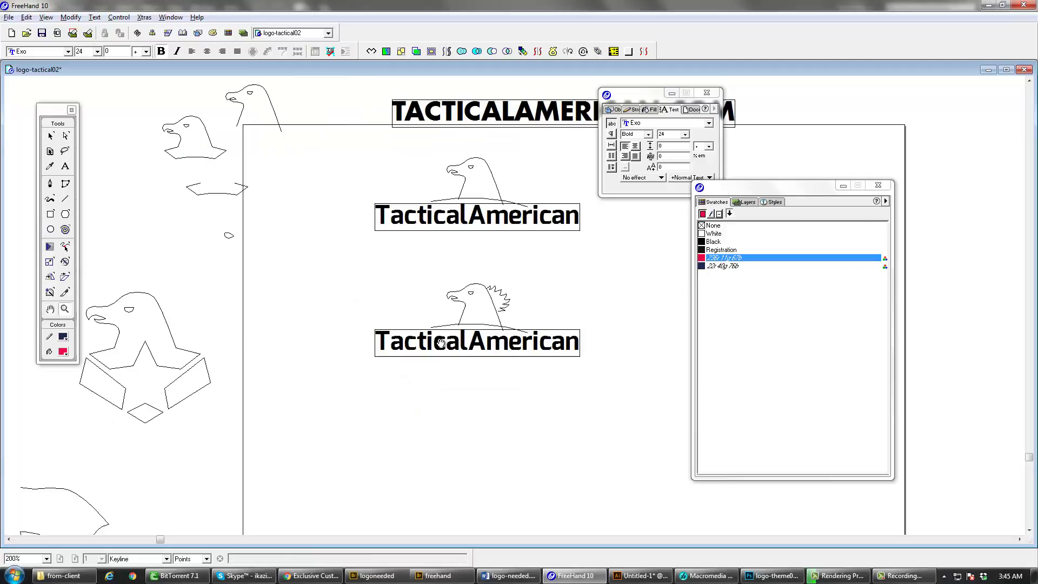
- Scale down the feather outline so that both of its ends meet the back of the lower eagle's neck
drag(501, 363, 469, 415)
ctrl+alt+click(447, 394)
ctrl+click(526, 343)
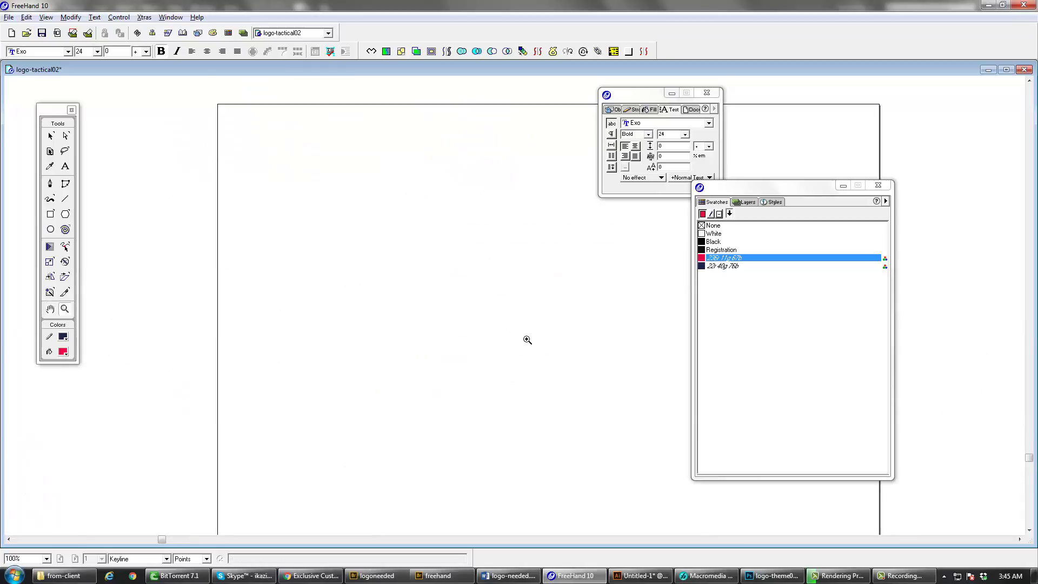
ctrl+click(460, 285)
drag(461, 285, 456, 325)
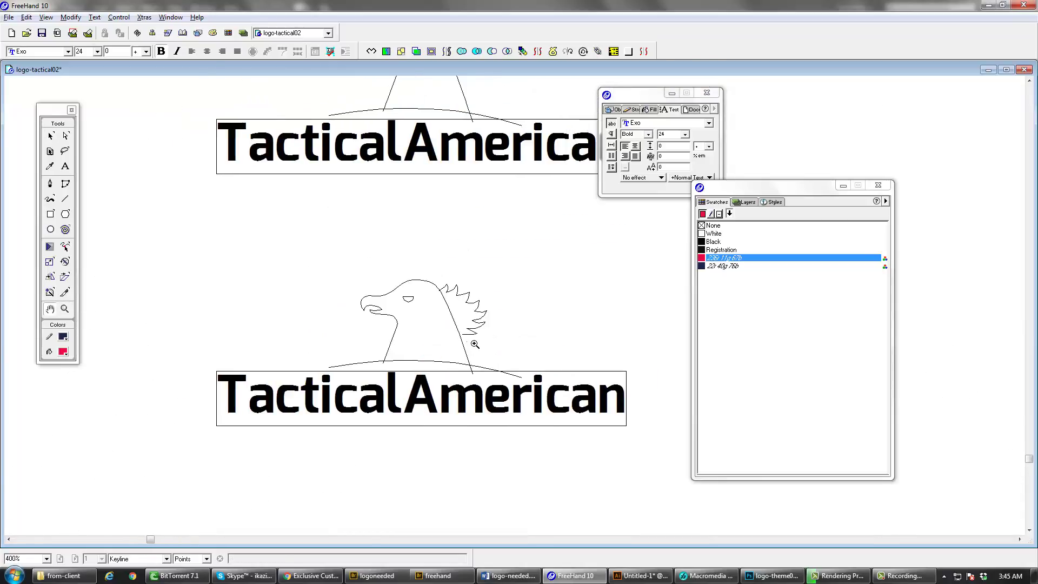
click(475, 344)
key(v)
click(515, 295)
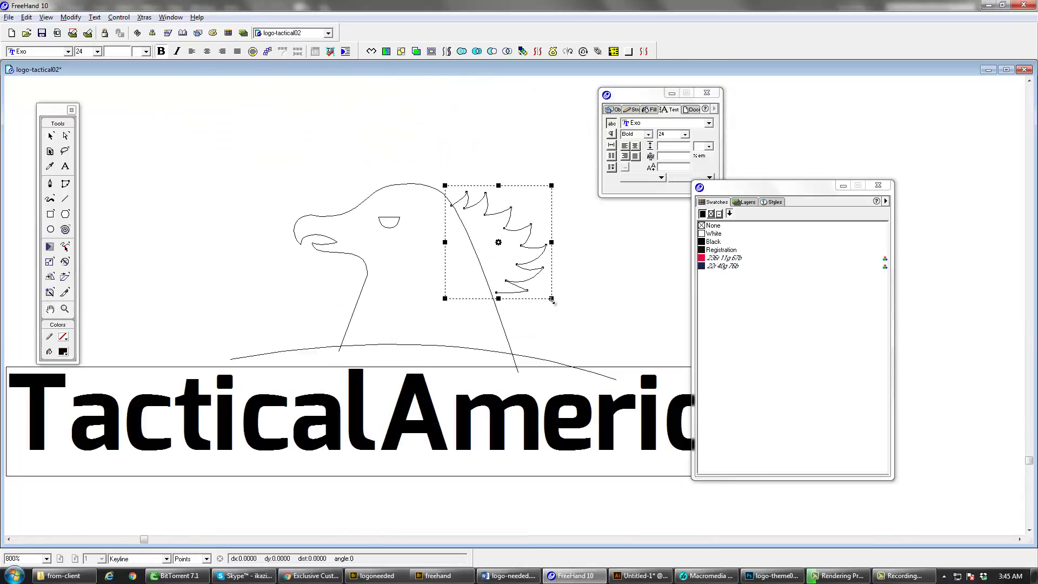
drag(552, 300, 492, 292)
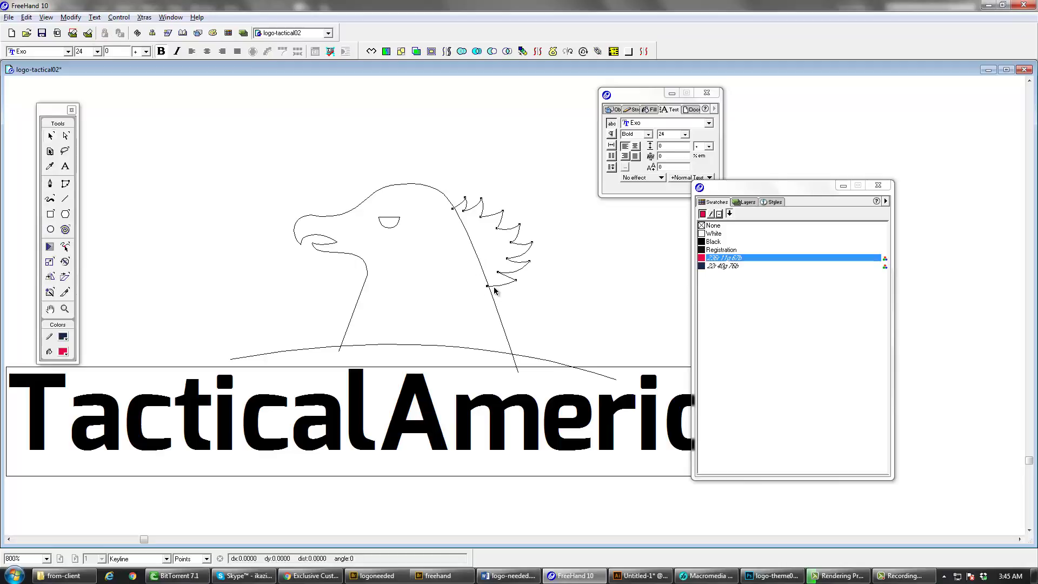
- Set both the lower eagle's head path and its feather path to Closed
click(499, 319)
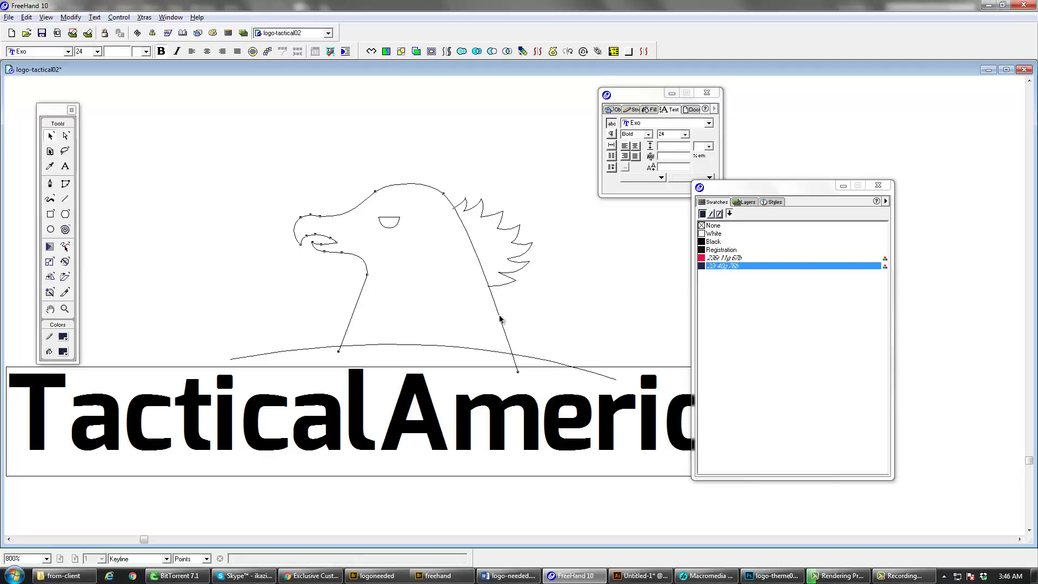
click(617, 109)
click(614, 151)
click(579, 266)
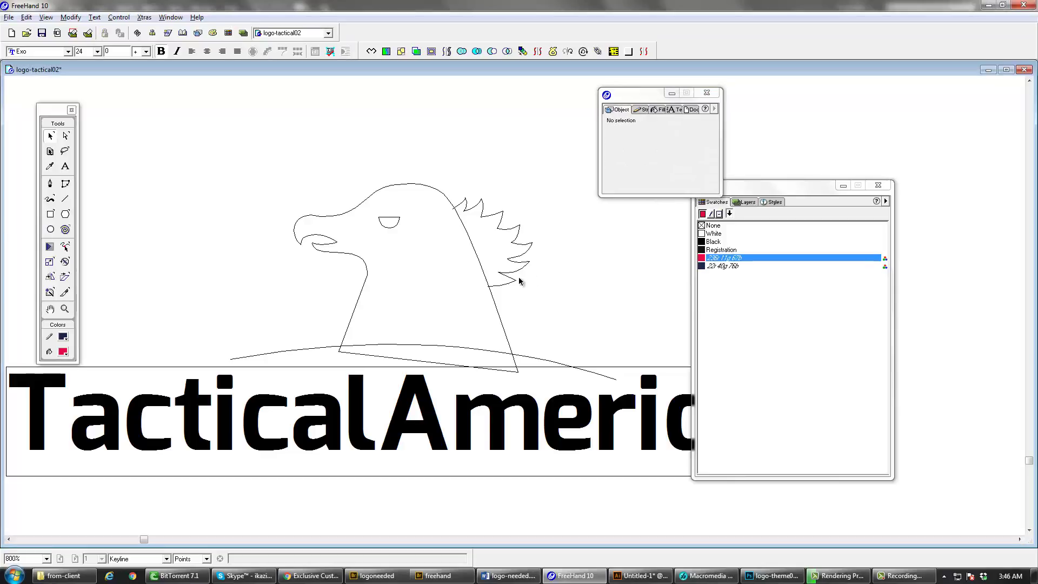
click(510, 283)
click(613, 151)
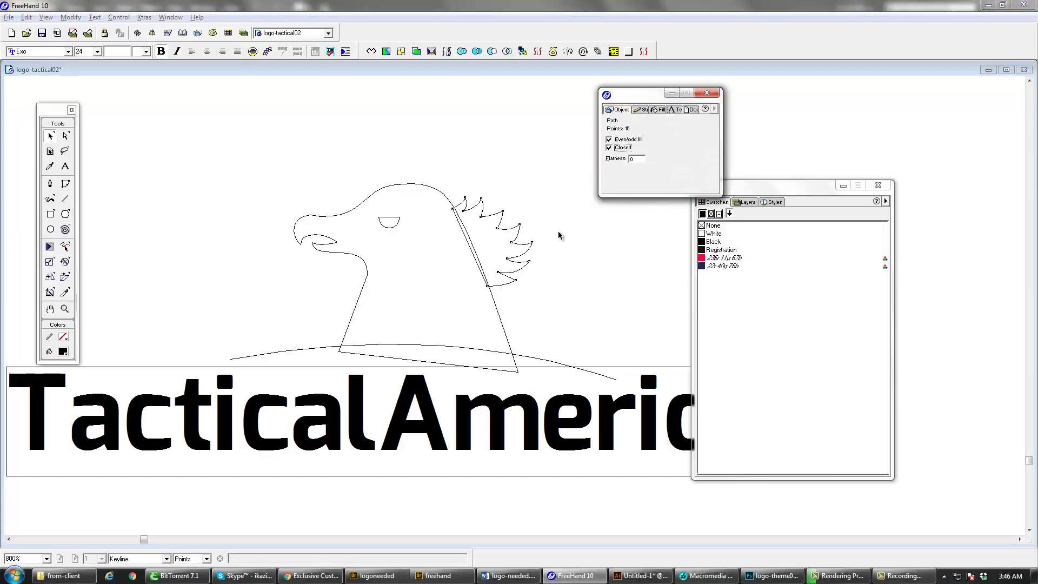
click(559, 236)
- Float the Xtra Operations toolbar above the drawing and unite the closed feather and head paths into one outline with Union
click(510, 283)
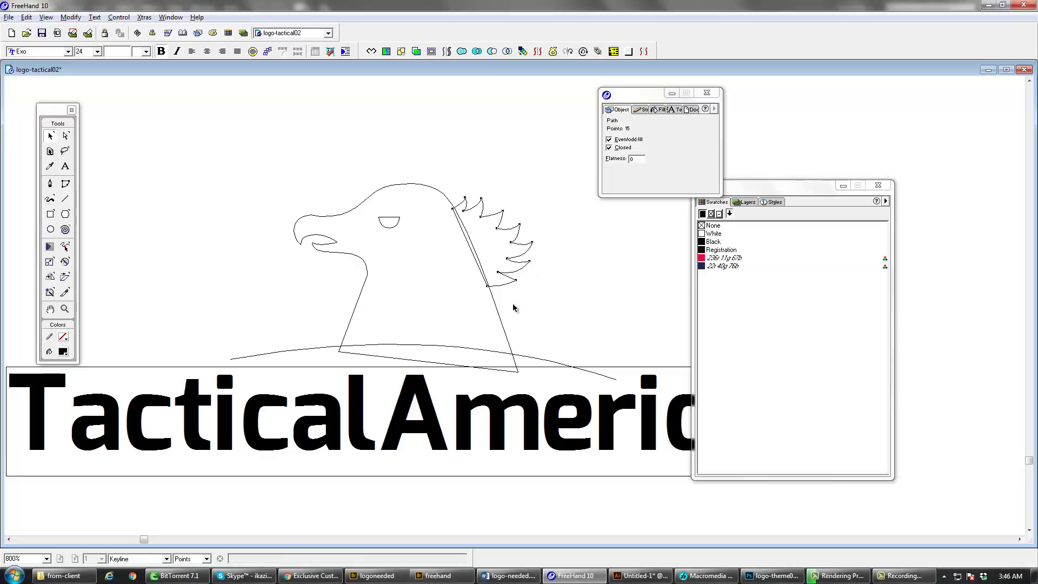
shift+click(372, 209)
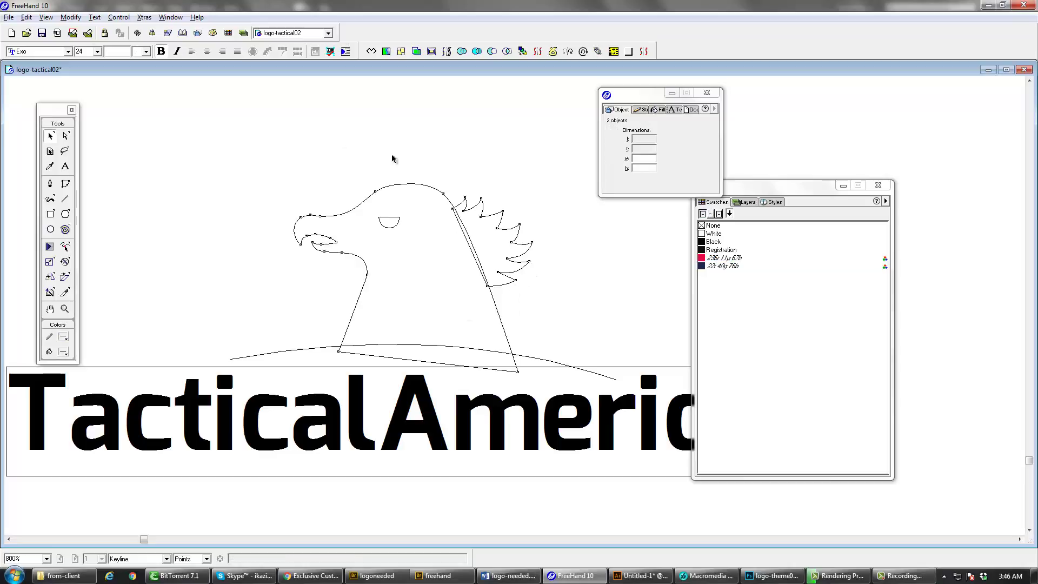
click(170, 17)
mouse_move(238, 45)
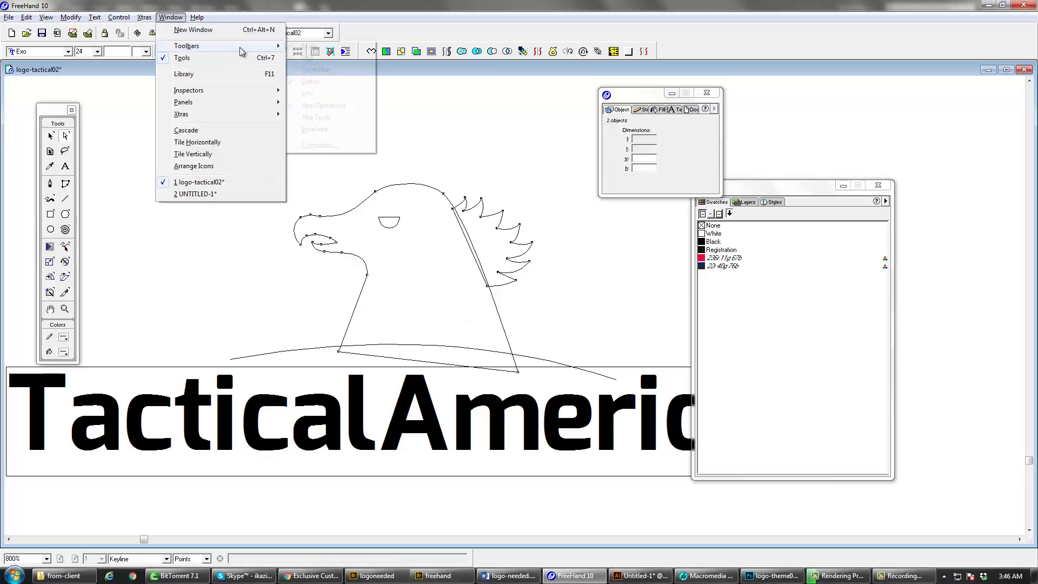
click(335, 106)
click(171, 17)
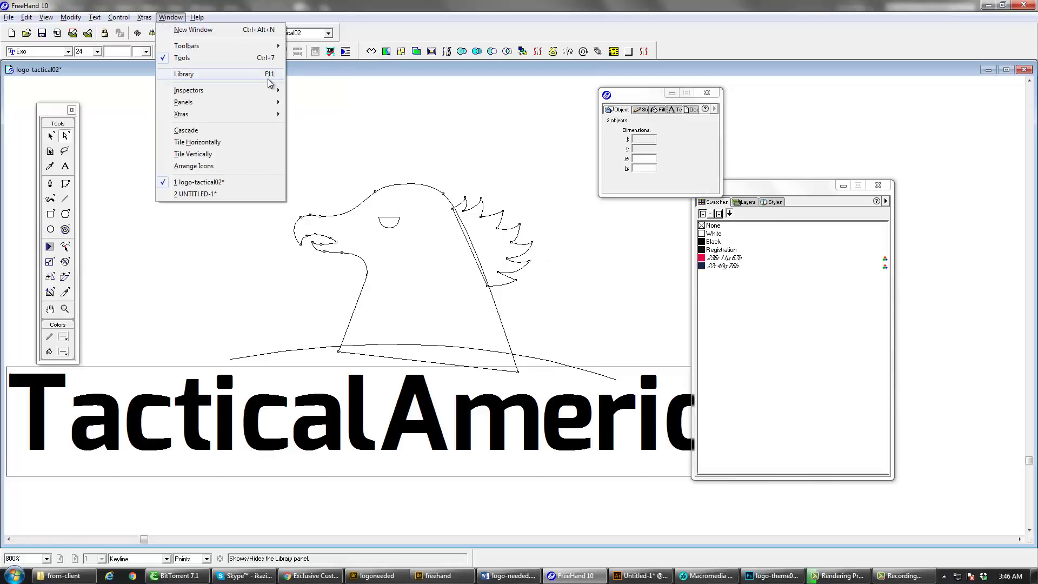
mouse_move(243, 46)
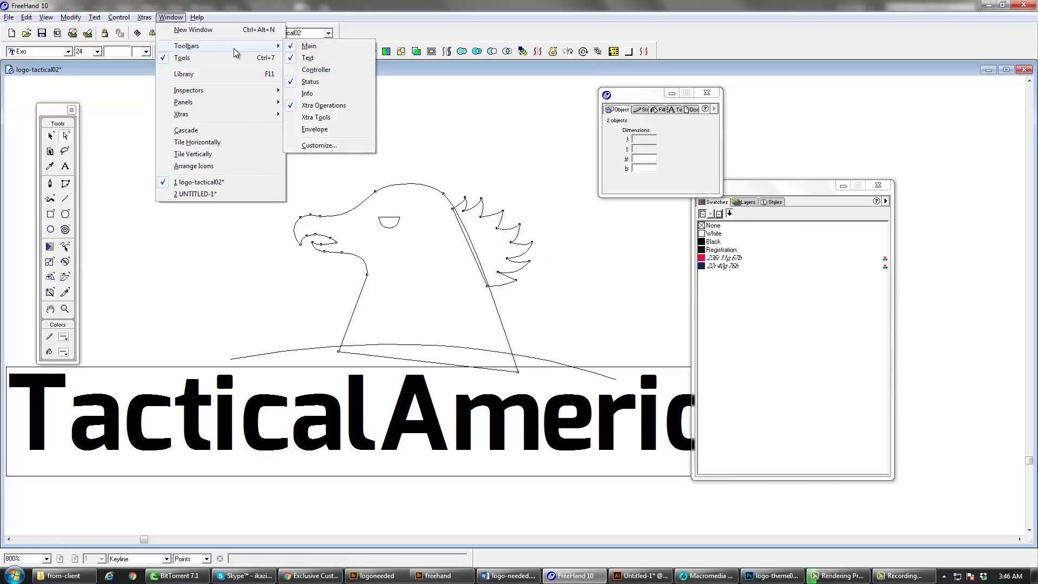
click(323, 106)
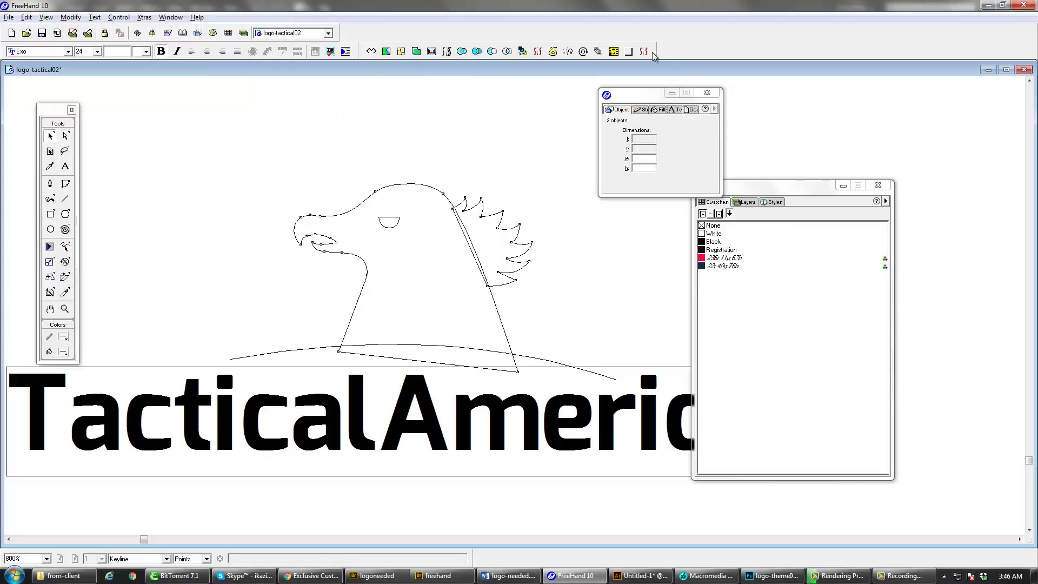
drag(481, 114, 376, 97)
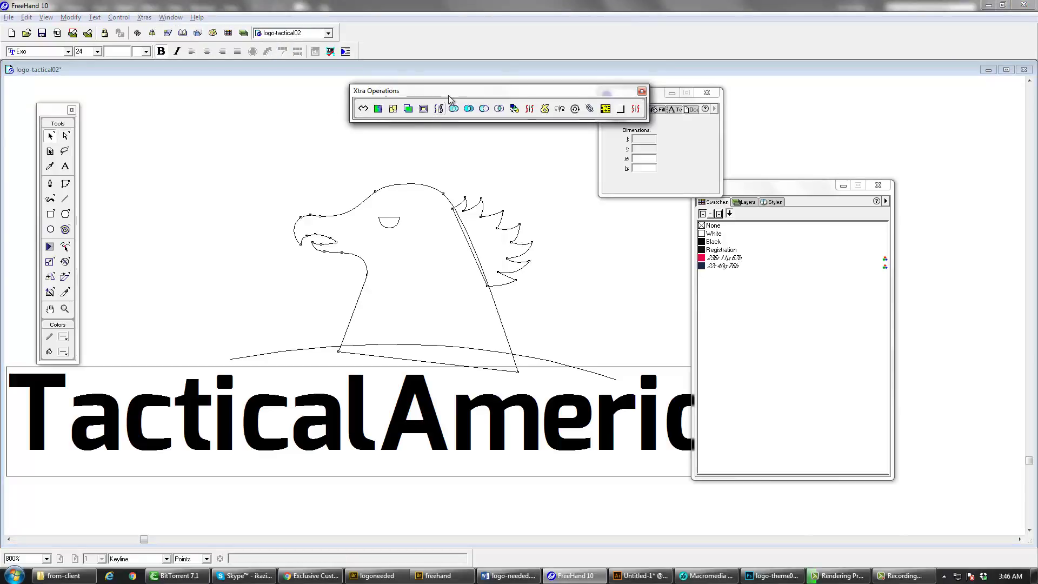
drag(449, 95, 368, 95)
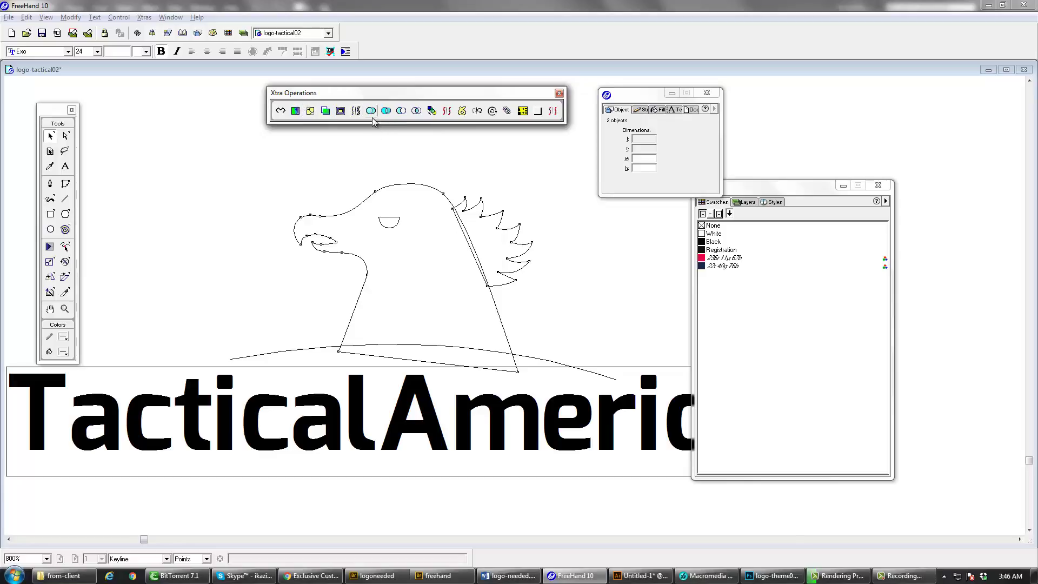
click(371, 110)
click(562, 284)
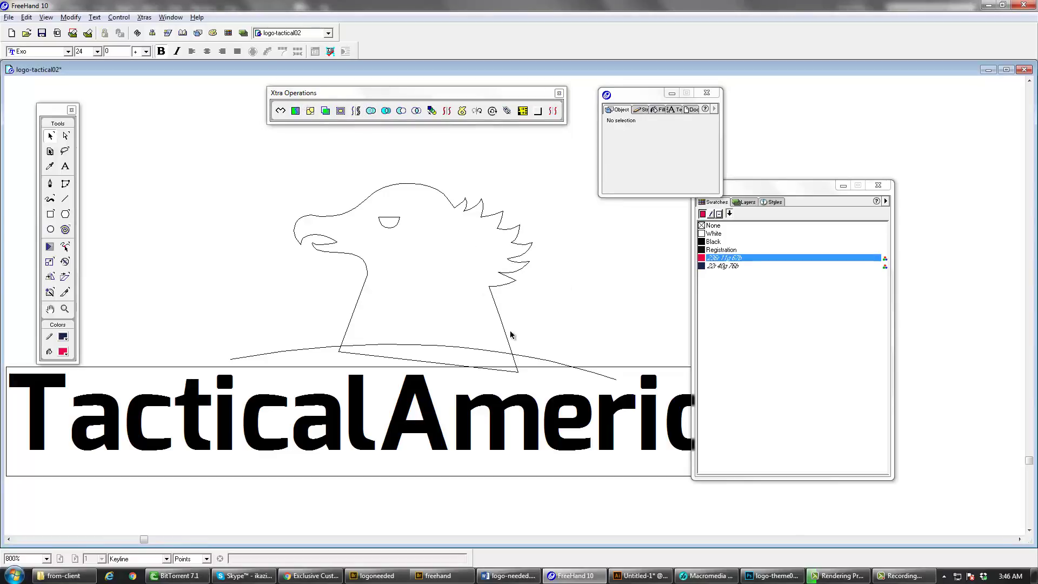
- Split the merged eagle outline at its two lower neck points and delete the straight segment between them
click(513, 361)
click(518, 373)
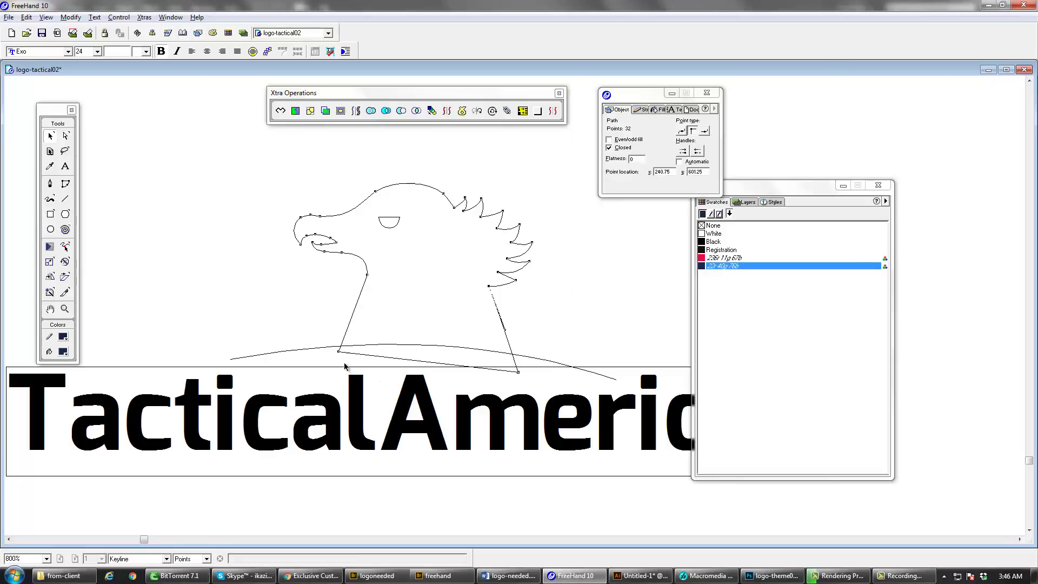
shift+click(338, 352)
key(ctrl+shift+j)
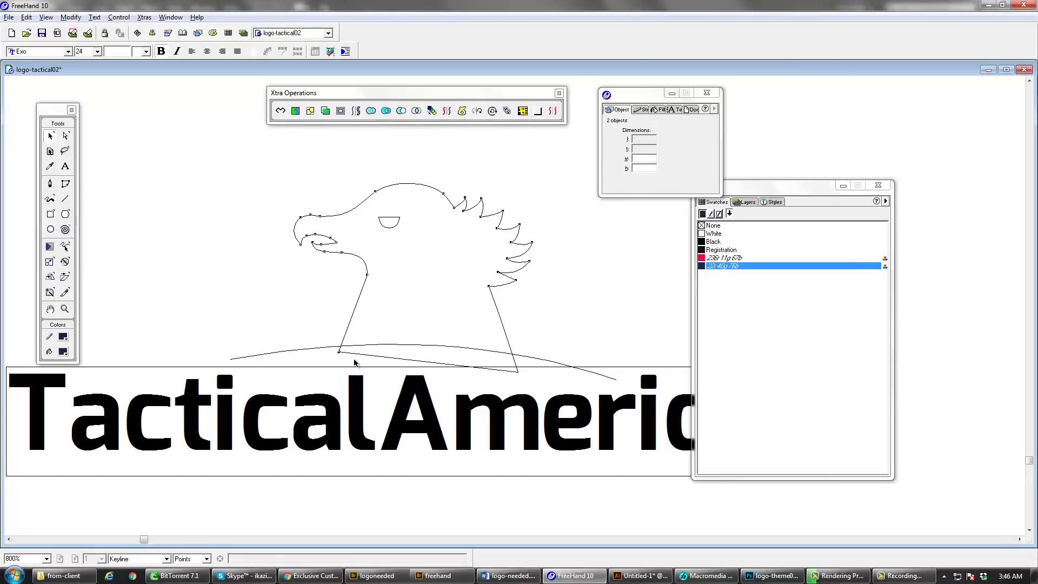
click(359, 359)
drag(361, 354, 361, 370)
key(Delete)
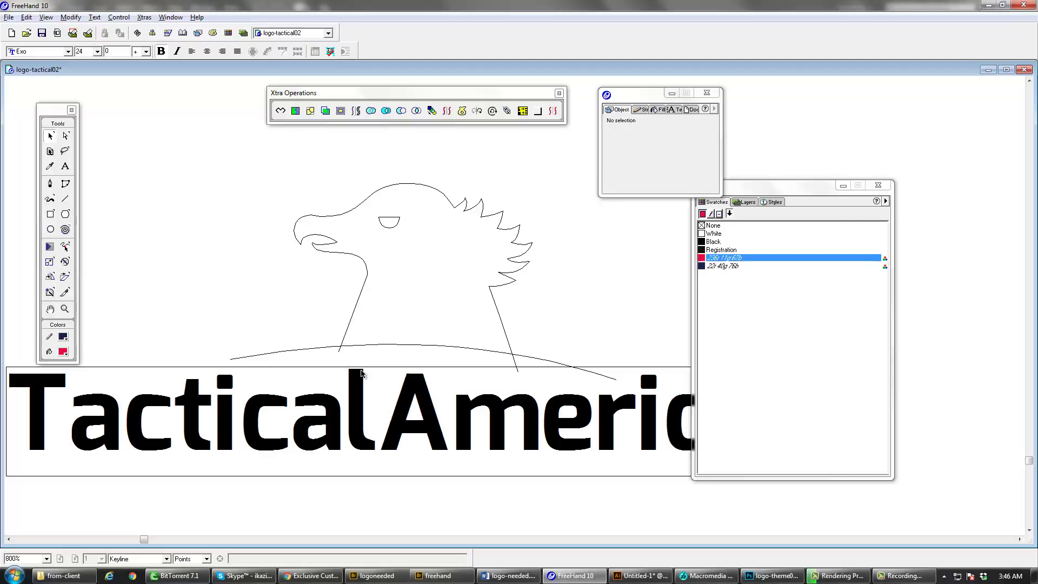
- Change the drawing's display mode from Keyline to Flash Anti-alias to show both logos in color
ctrl+alt+click(365, 360)
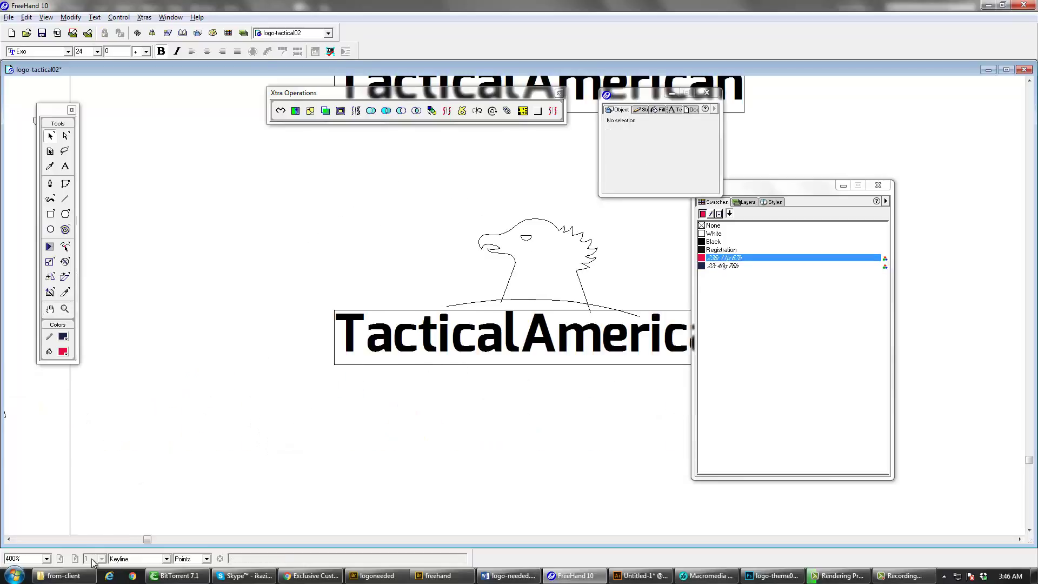
click(119, 560)
click(130, 548)
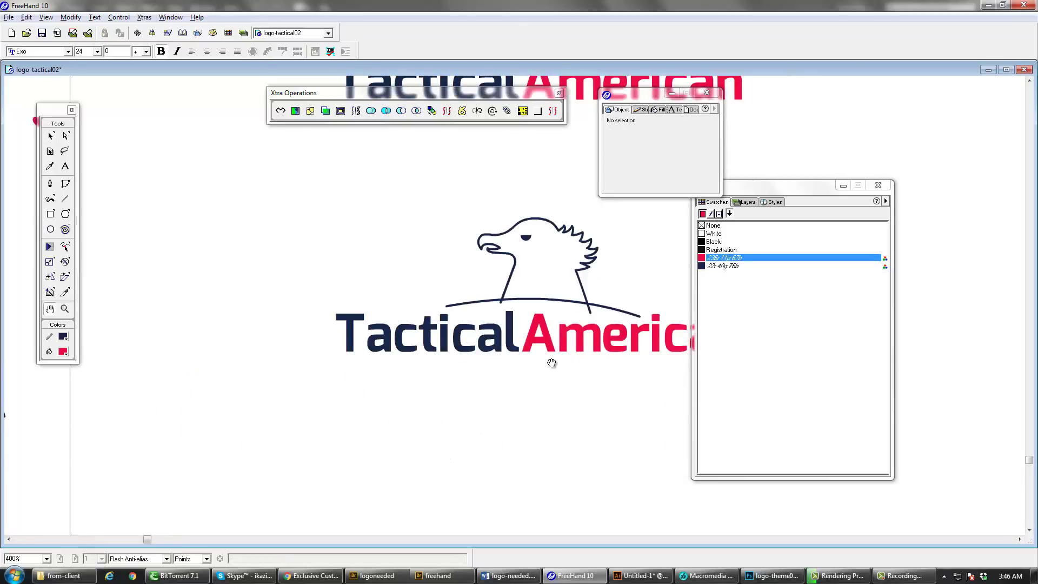
drag(549, 364, 477, 448)
ctrl+alt+click(504, 369)
drag(535, 359, 435, 437)
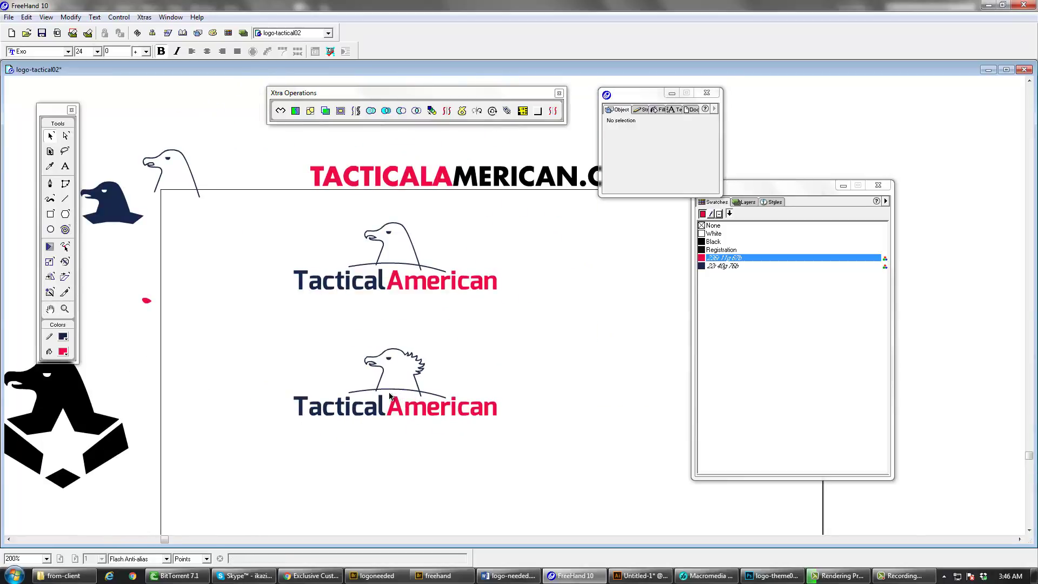
- Move the curved line off the lower logo into the empty area below its wordmark and review the logo without it
drag(394, 392, 513, 474)
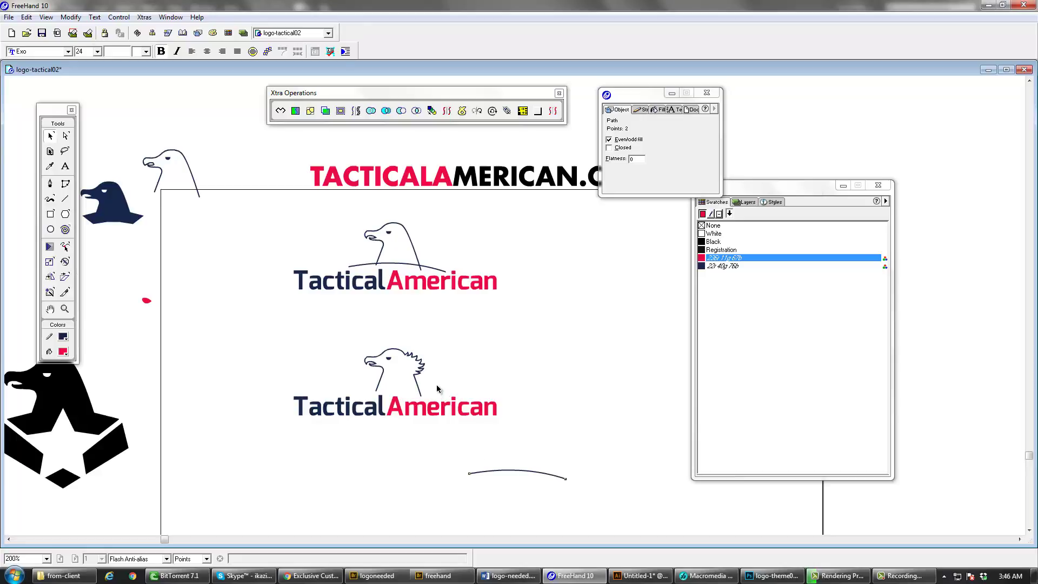
click(431, 413)
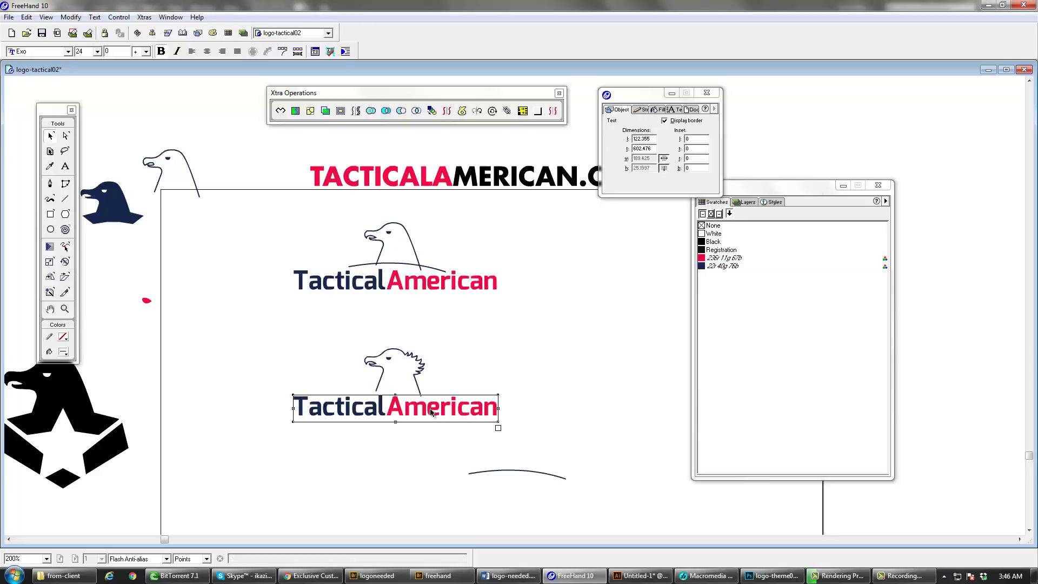
drag(537, 448, 263, 332)
ctrl+click(426, 388)
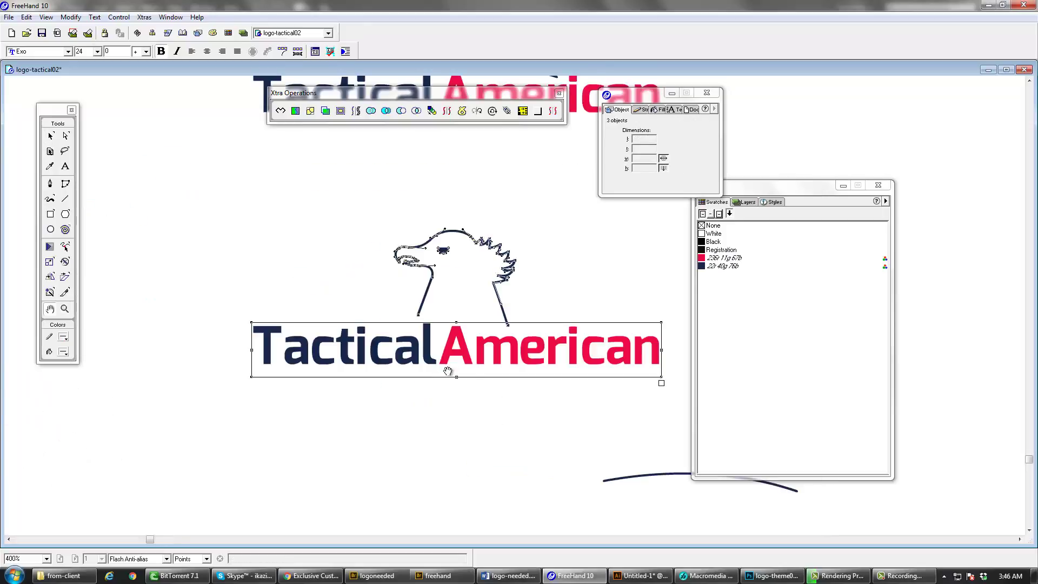
ctrl+alt+click(504, 356)
drag(510, 347, 405, 416)
click(498, 405)
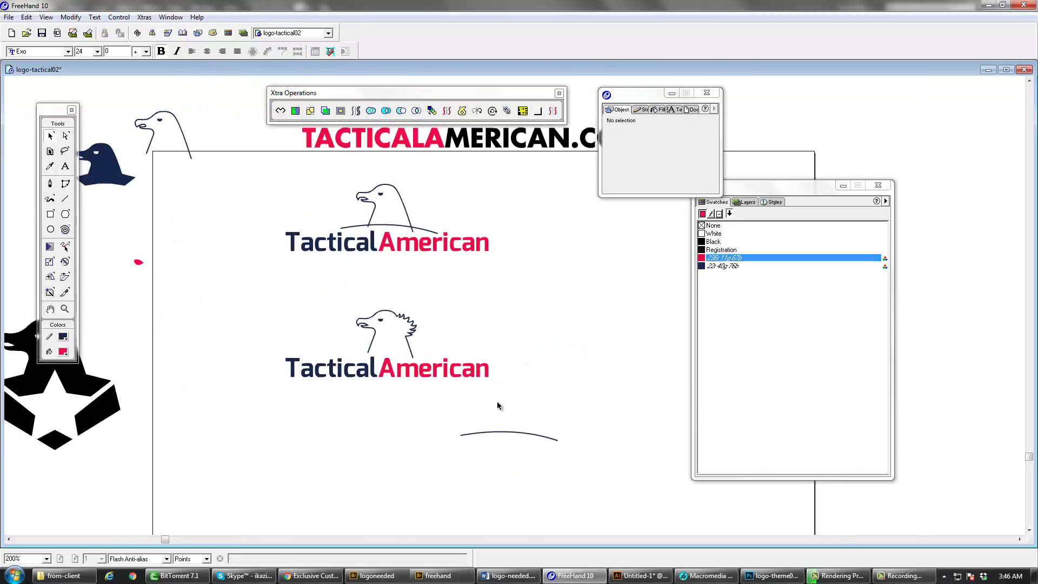
- Group the upper logo's eagle, eye, curved line and TacticalAmerican wordmark
drag(282, 298, 245, 294)
drag(364, 356, 213, 378)
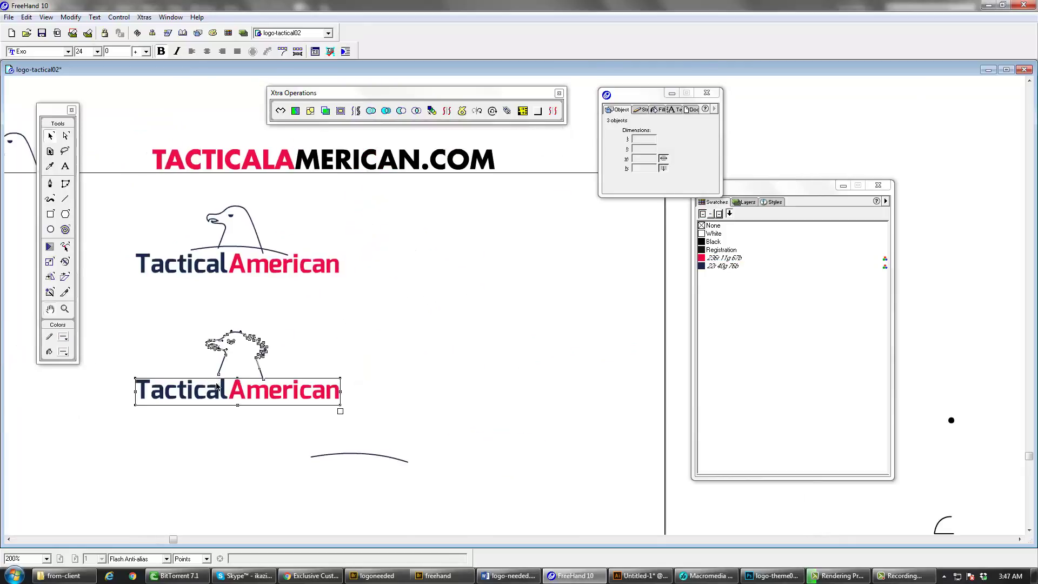
key(space)
drag(297, 331, 333, 359)
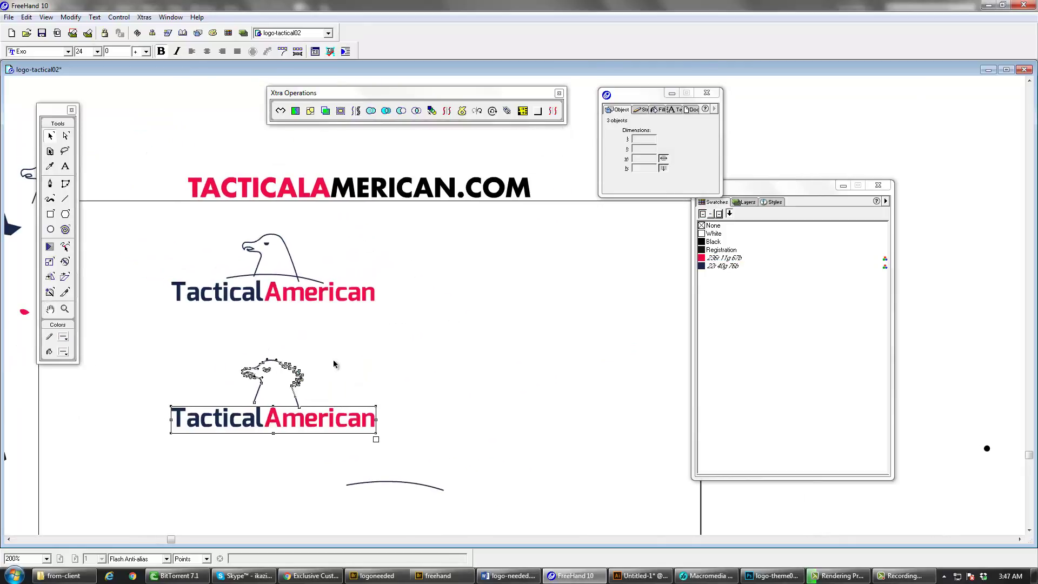
drag(392, 323, 155, 220)
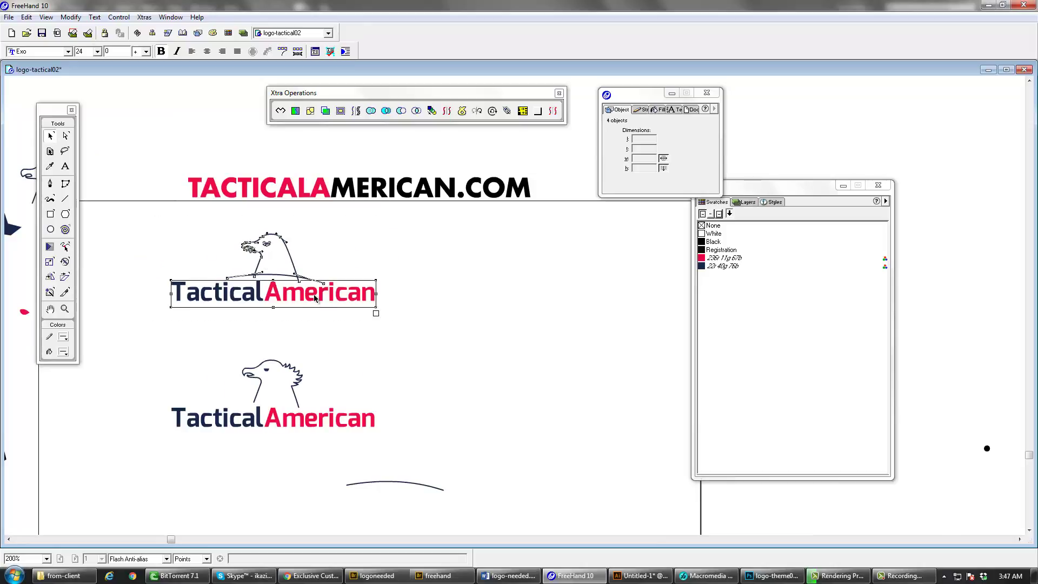
key(ctrl+g)
key(Tab)
- Group the feathered eagle with the TacticalAmerican wordmark below it, leaving out the detached curved line
click(297, 406)
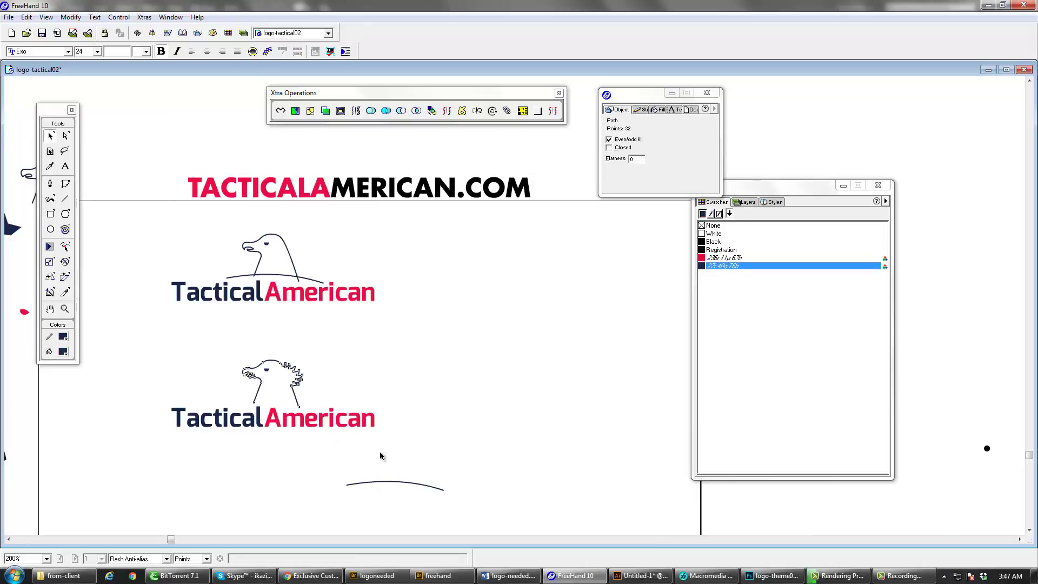
drag(397, 453, 135, 338)
key(ctrl+g)
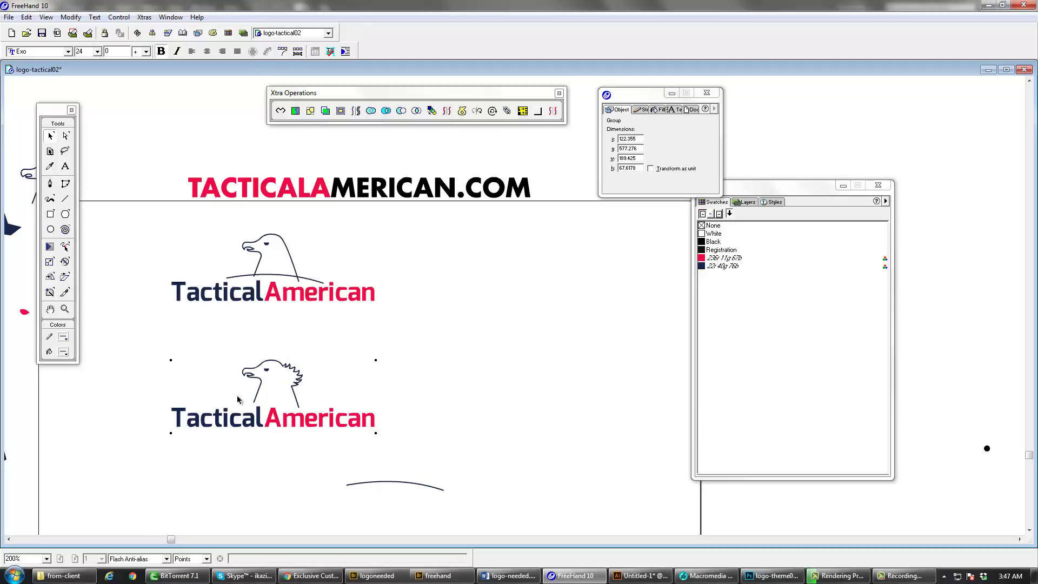
- Move the grouped feathered-eagle logo up so it sits directly beneath the plain eagle logo's wordmark
drag(252, 426, 621, 378)
key(Delete)
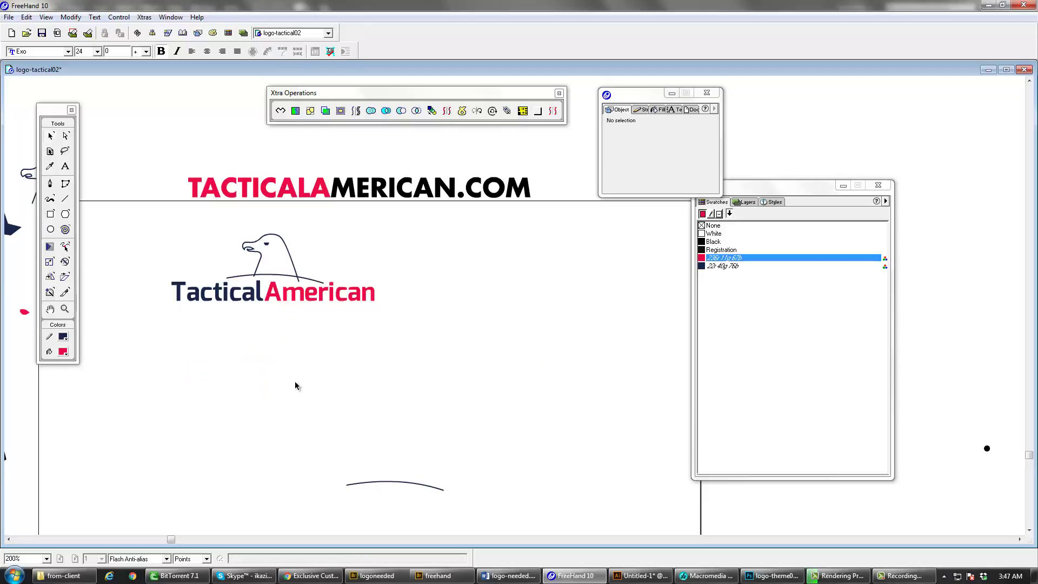
click(296, 295)
key(ctrl+shift+f)
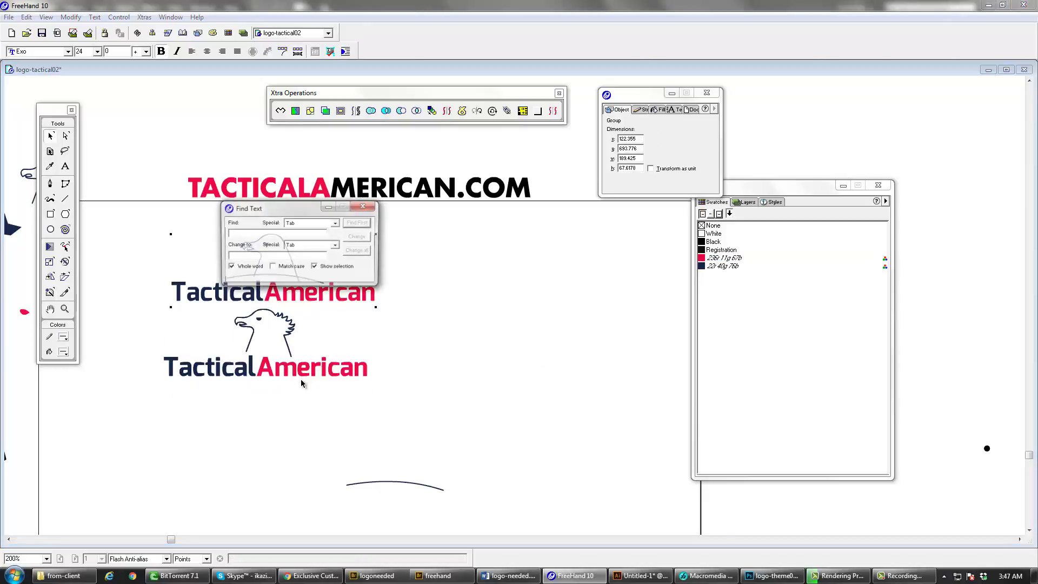
click(371, 207)
key(Tab)
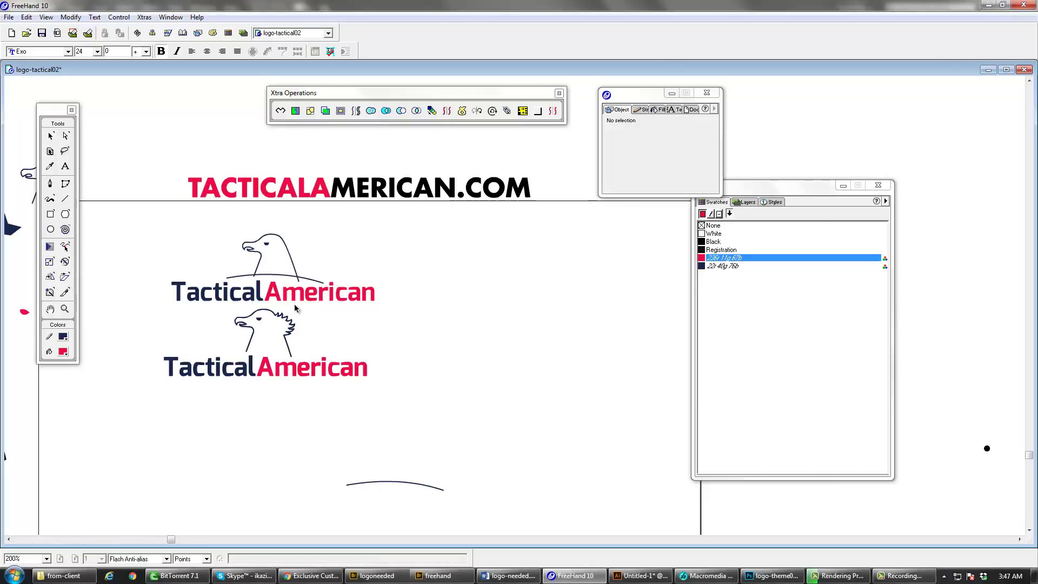
- Duplicate both grouped TacticalAmerican logos and place the copies to the right, level with the originals
click(295, 308)
shift+click(316, 375)
drag(316, 375, 617, 387)
key(Tab)
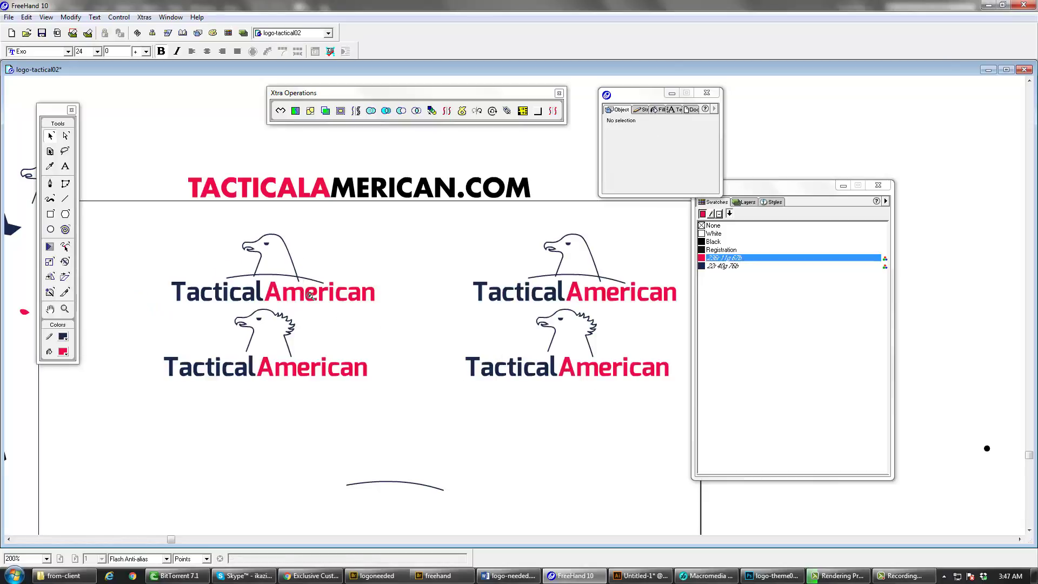
- Ungroup the original plain eagle logo so its outline can be edited separately from the wordmark
key(ctrl+space)
click(308, 293)
drag(421, 261, 368, 292)
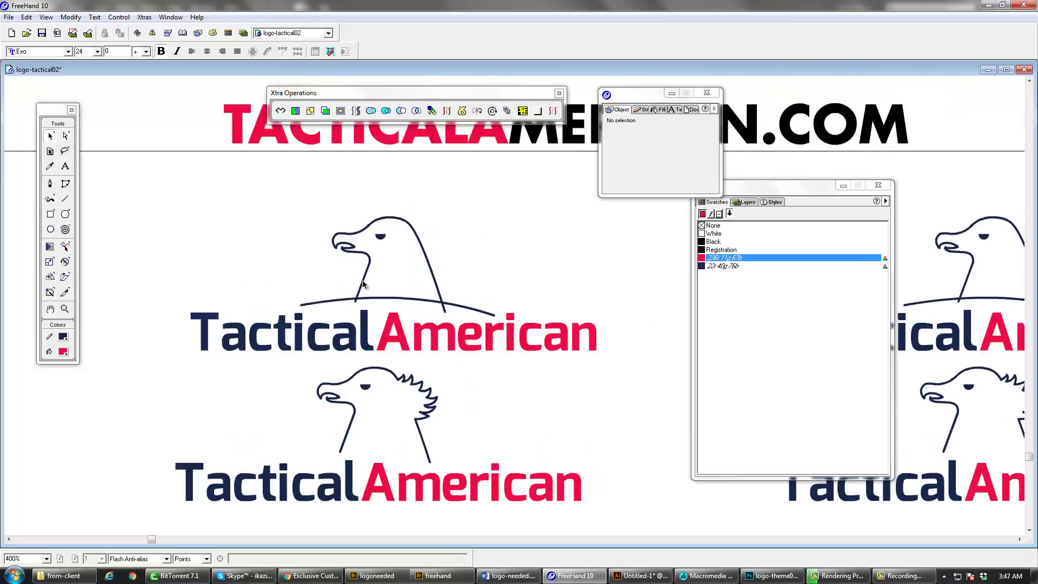
click(362, 284)
key(ctrl+u)
key(Tab)
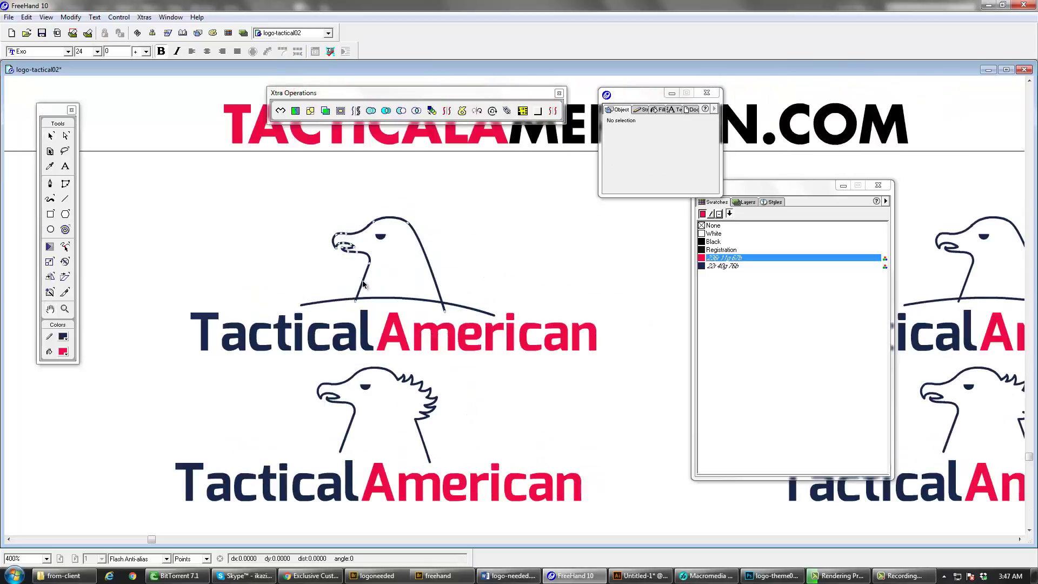
- Try to expand the plain eagle outline's stroke to a width of 2 with round caps and round joins
click(363, 284)
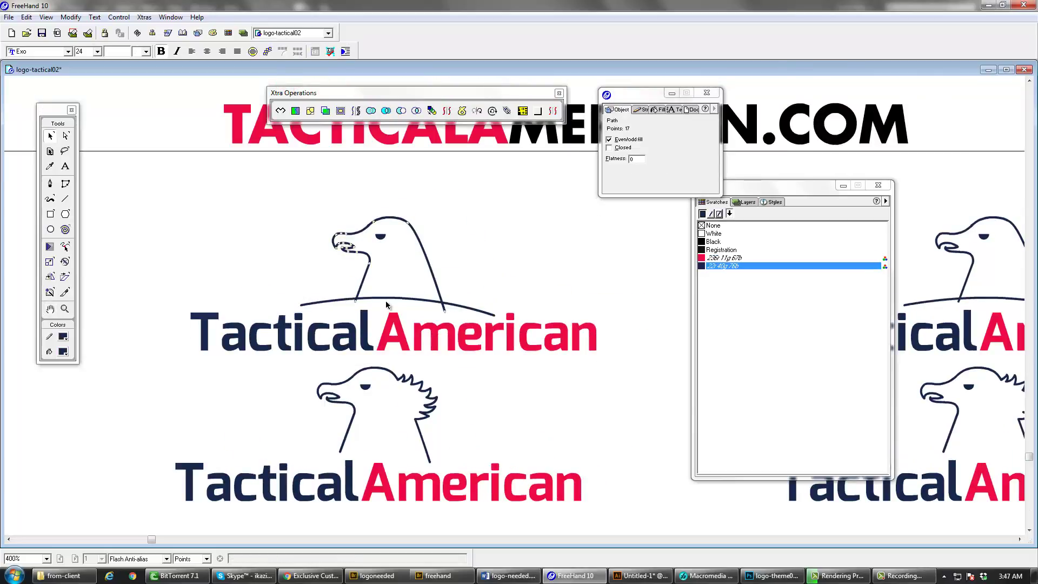
click(356, 110)
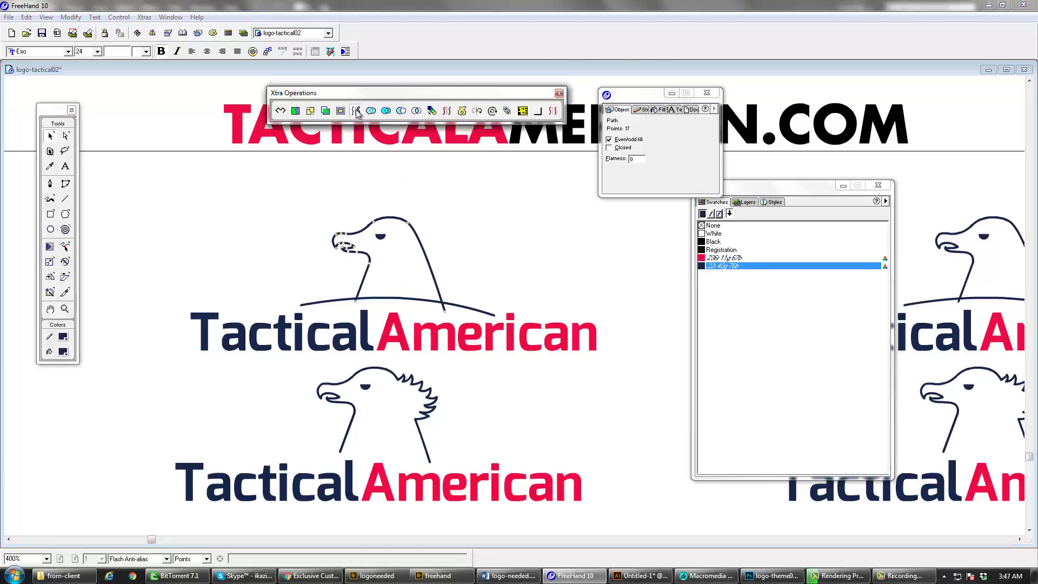
click(669, 260)
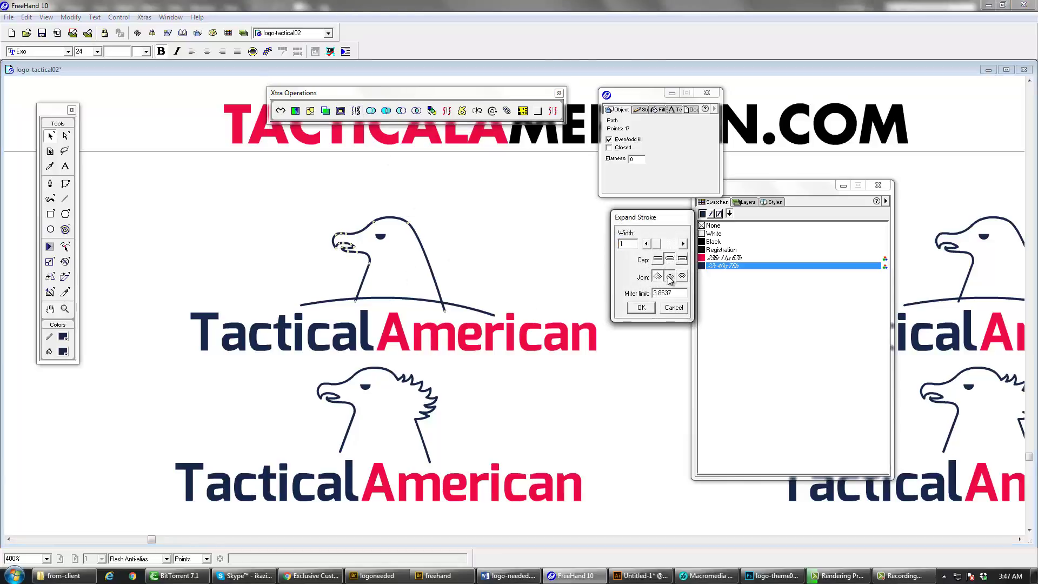
click(670, 276)
key(Return)
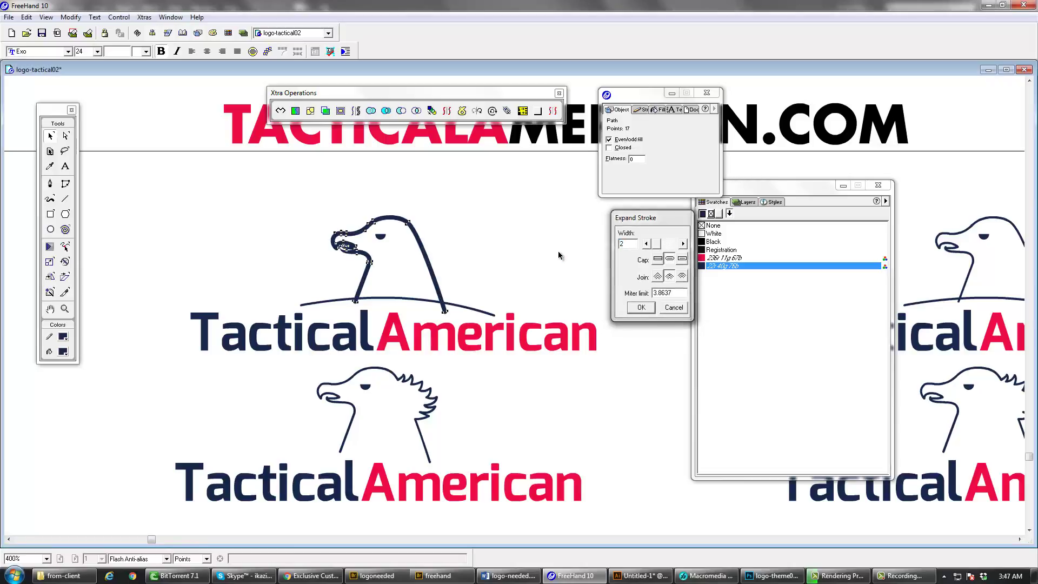
click(559, 255)
ctrl+click(393, 268)
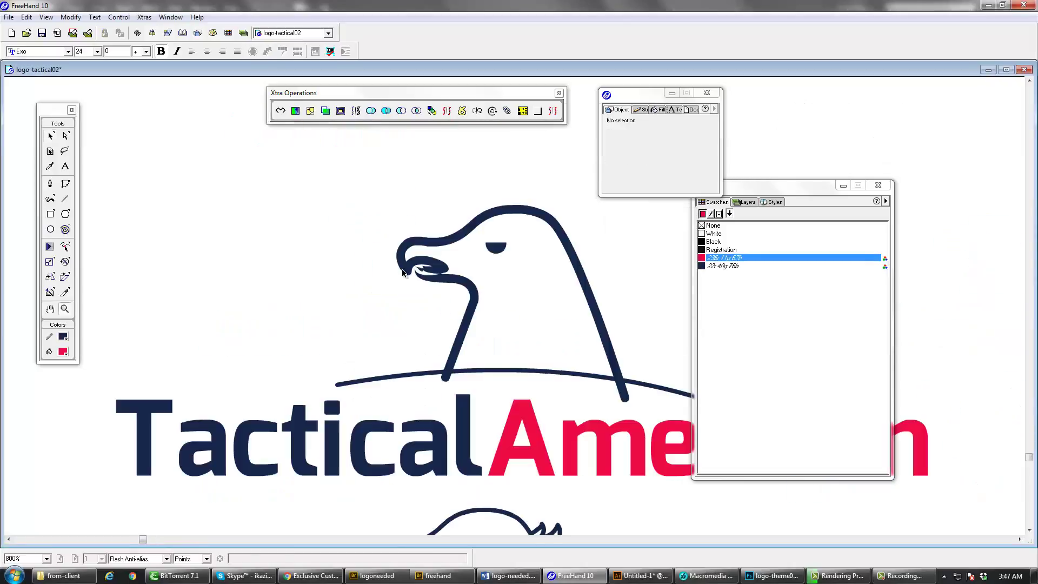
- Try to expand the plain eagle outline's stroke with butt caps and miter joins, and undo the expansion
click(471, 299)
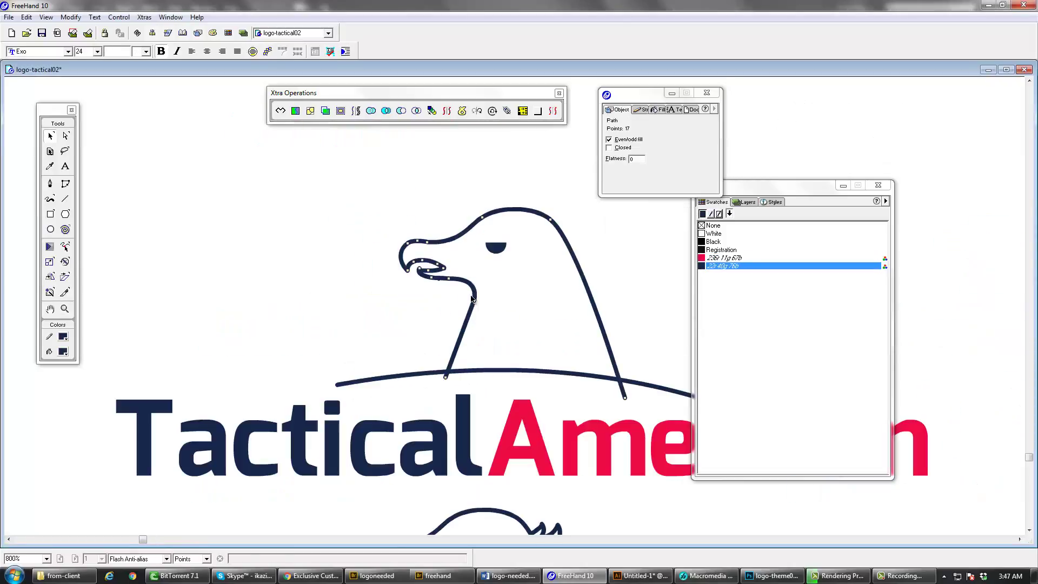
click(357, 111)
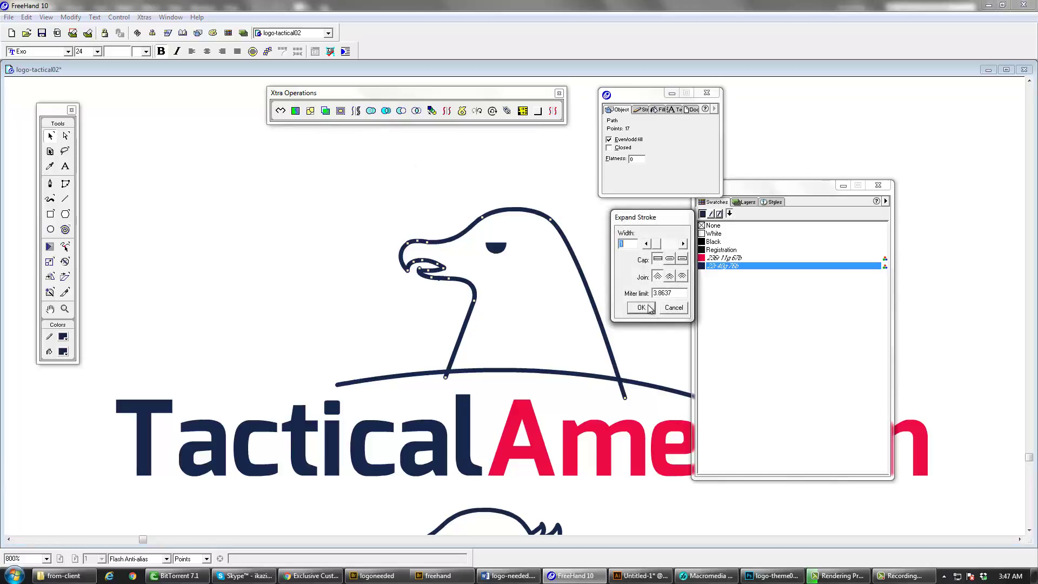
click(649, 306)
click(638, 315)
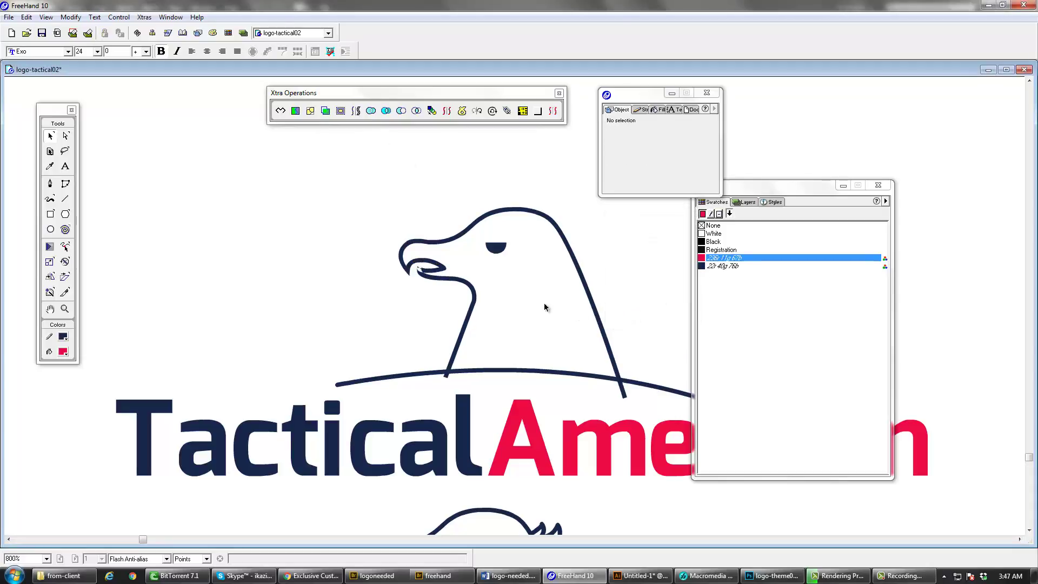
key(ctrl+z)
- Switch the display mode to Keyline and try to move the point at the tip of the eagle's lower beak
key(ctrl+space)
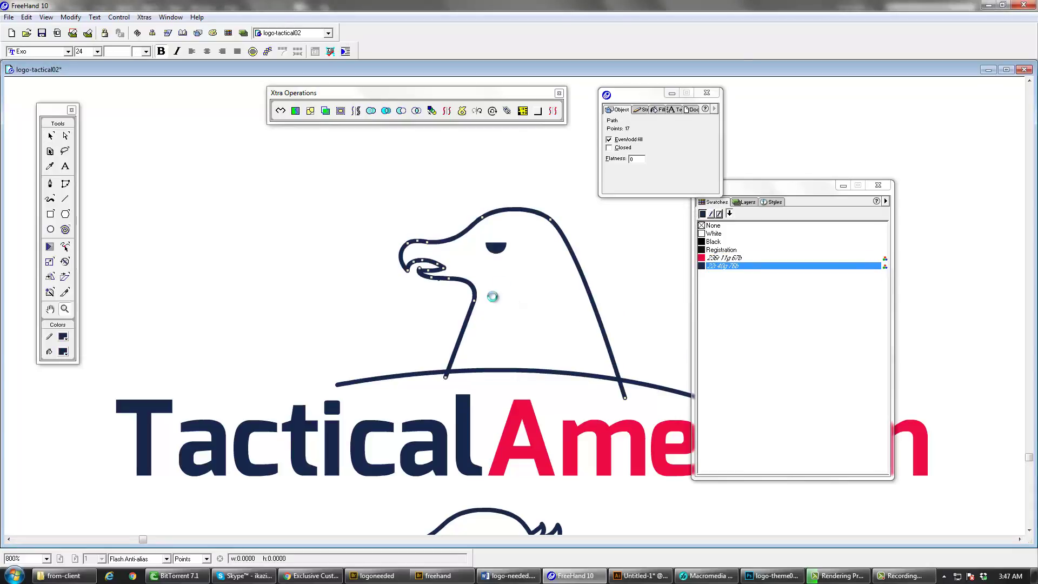
click(491, 297)
key(ctrl+space)
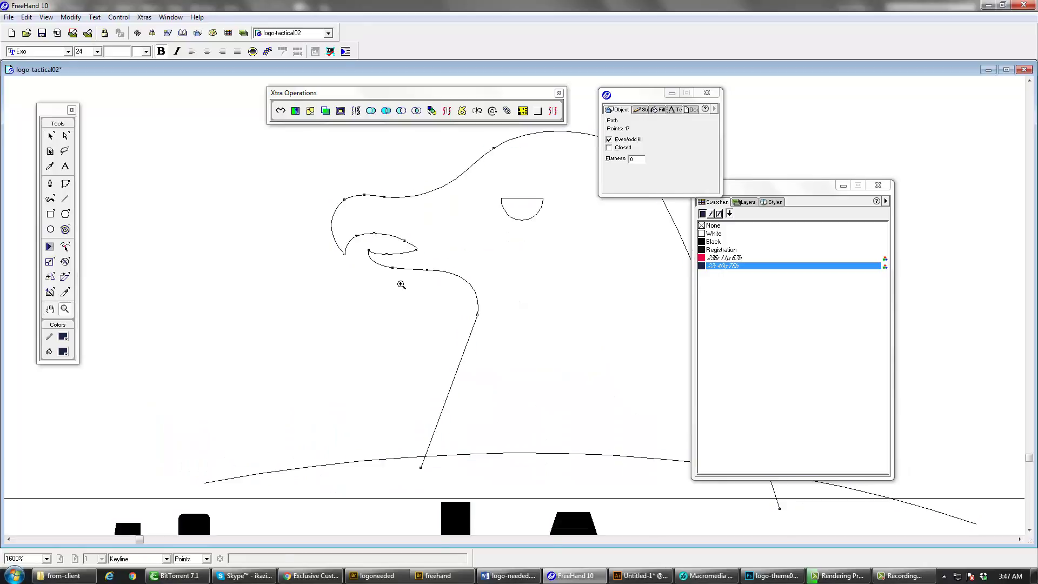
click(401, 284)
drag(461, 255, 487, 268)
click(563, 402)
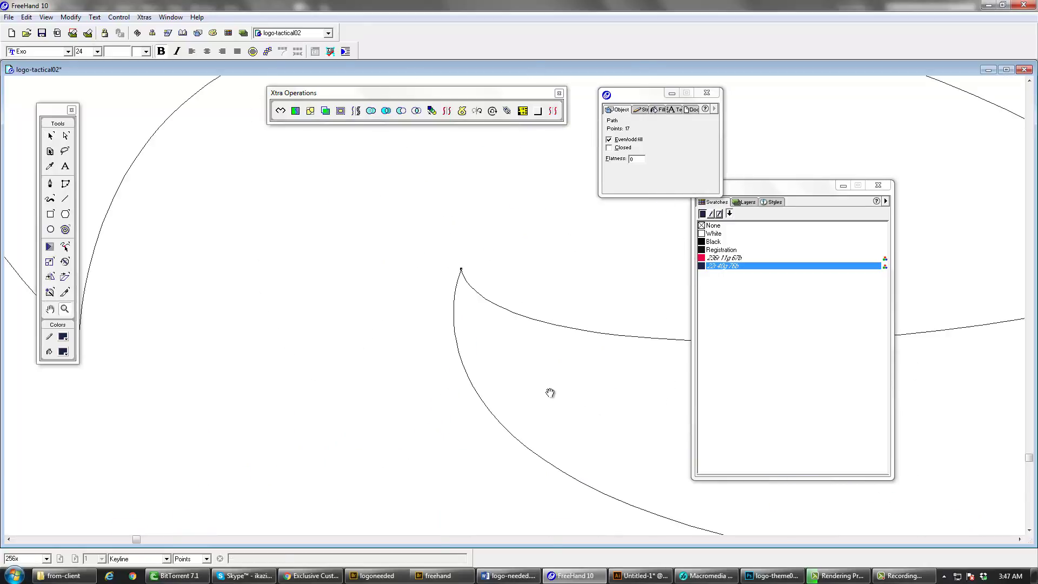
drag(525, 380, 418, 346)
key(Tab)
click(372, 266)
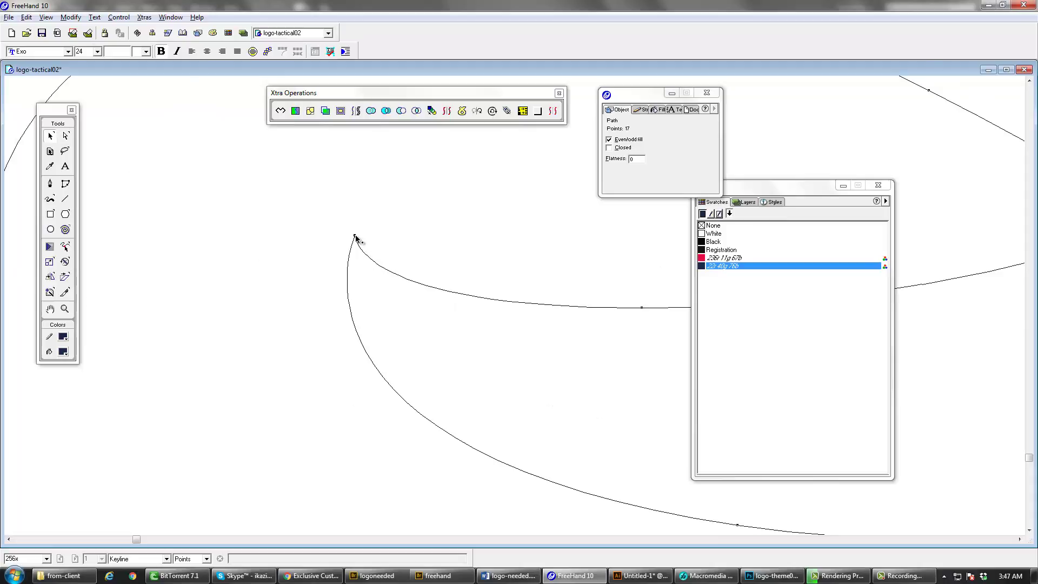
drag(355, 236, 339, 239)
key(ctrl+z)
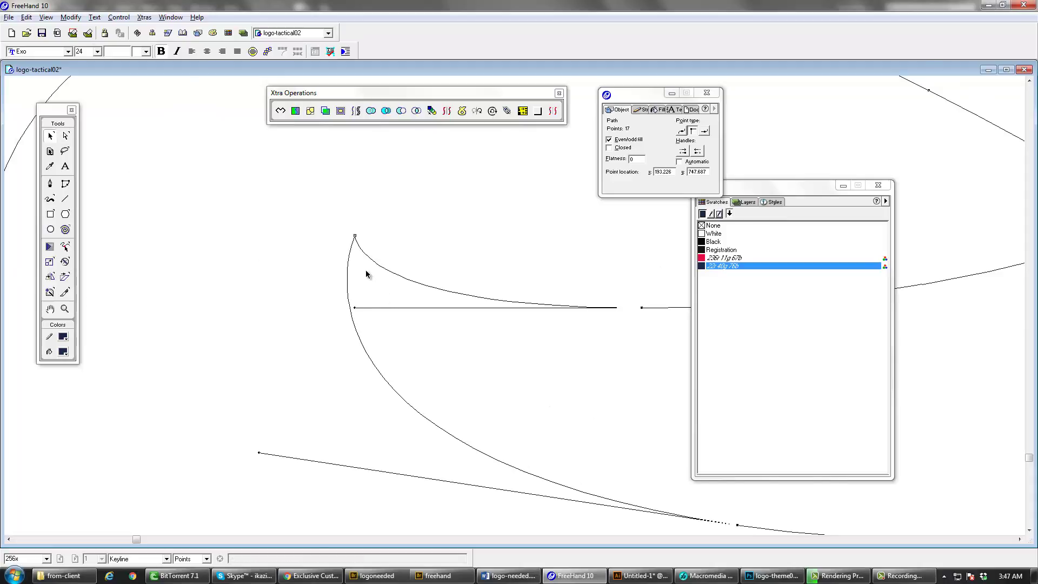
- Reshape the eagle's mouth line just behind the lower beak tip by pulling its curve handle inward
key(Tab)
ctrl+alt+click(445, 297)
ctrl+alt+click(441, 291)
drag(575, 352, 431, 353)
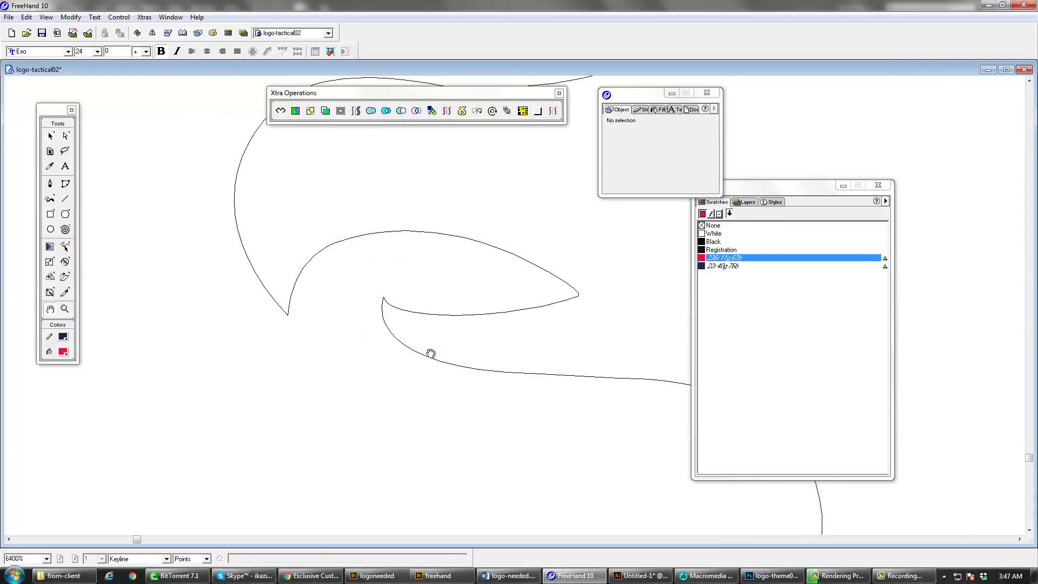
click(344, 313)
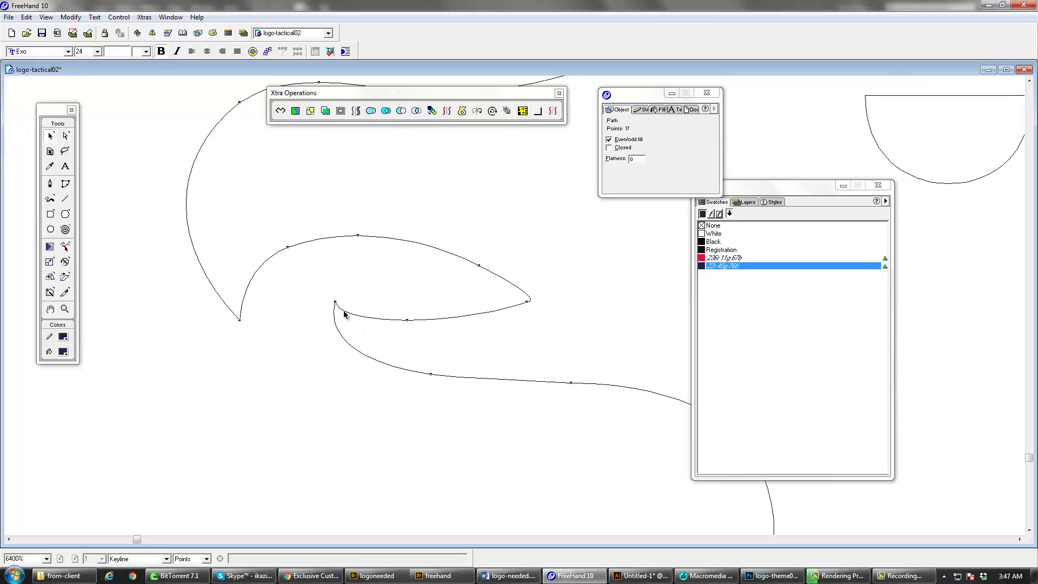
click(335, 323)
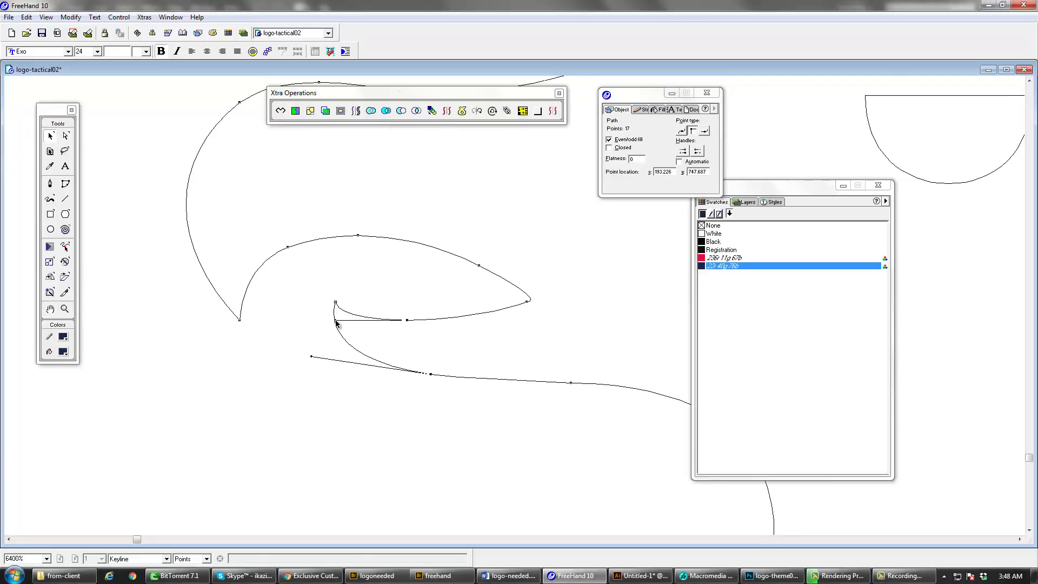
drag(336, 323, 359, 331)
click(391, 347)
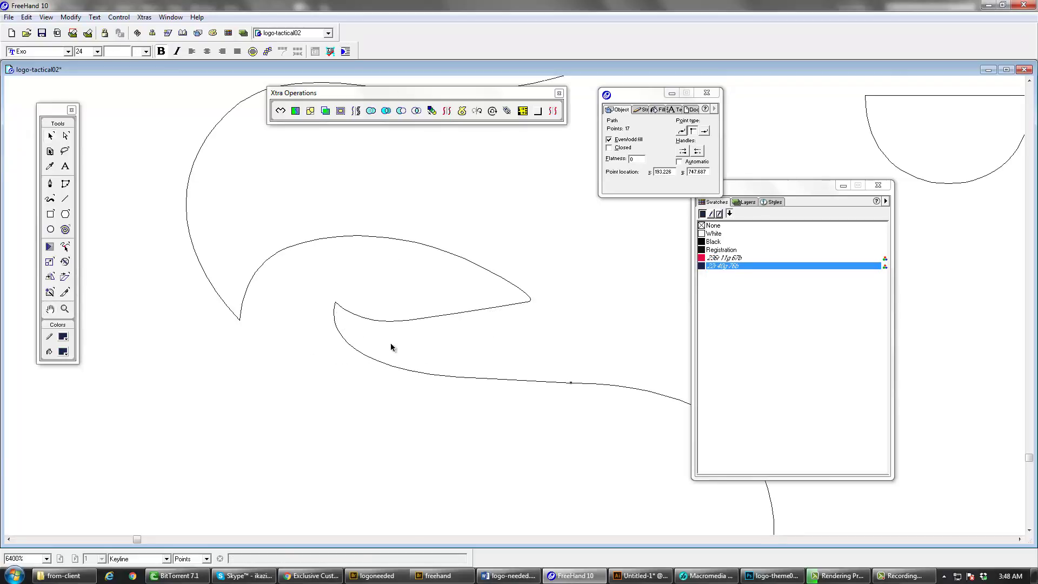
- Expand the reshaped plain eagle outline's stroke into a closed shape with butt caps and miter joins
key(ctrl+alt+space)
ctrl+alt+click(483, 360)
ctrl+alt+click(481, 358)
drag(543, 346, 361, 325)
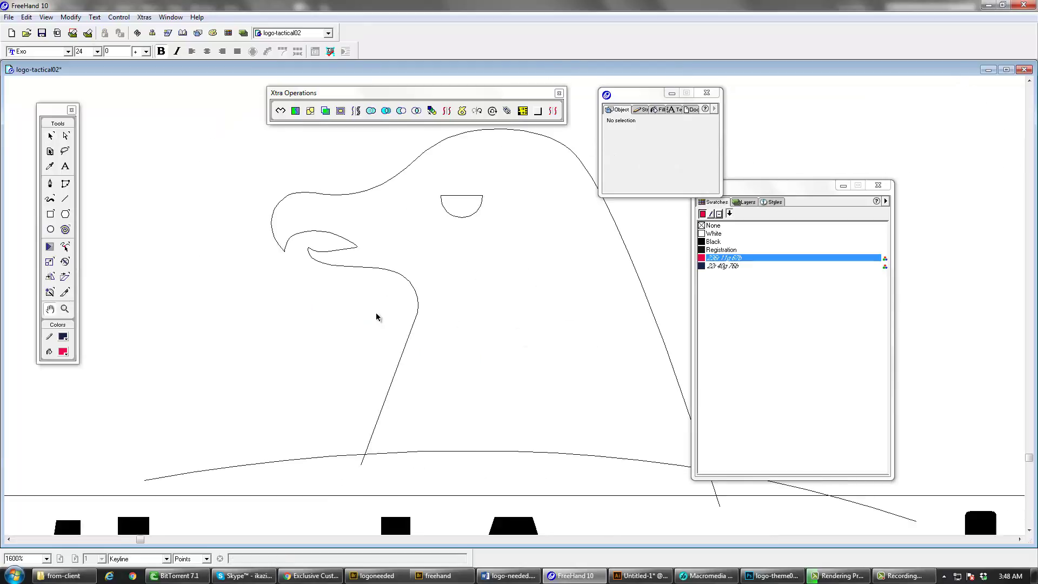
click(397, 274)
click(356, 111)
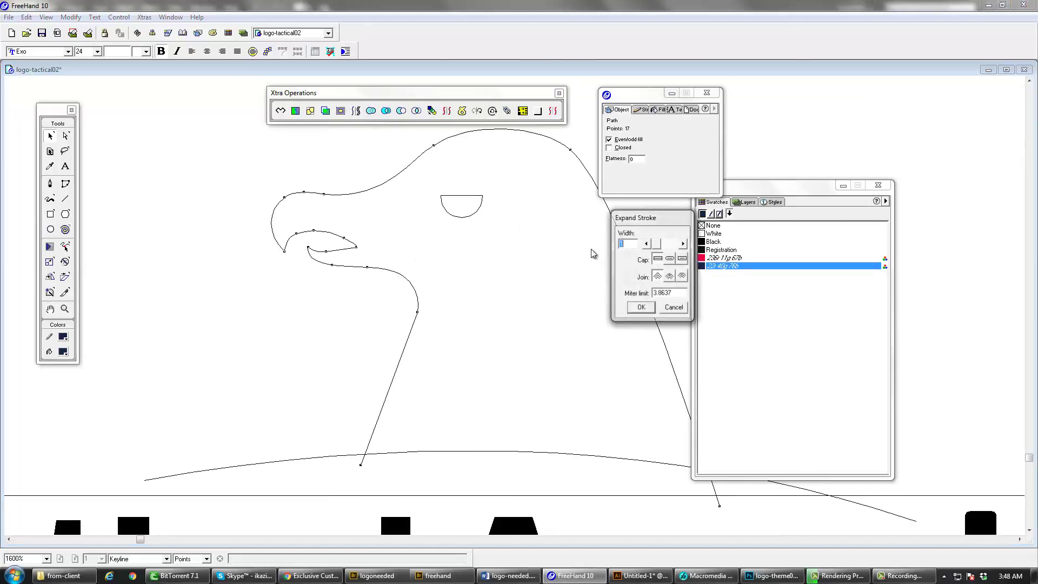
click(649, 306)
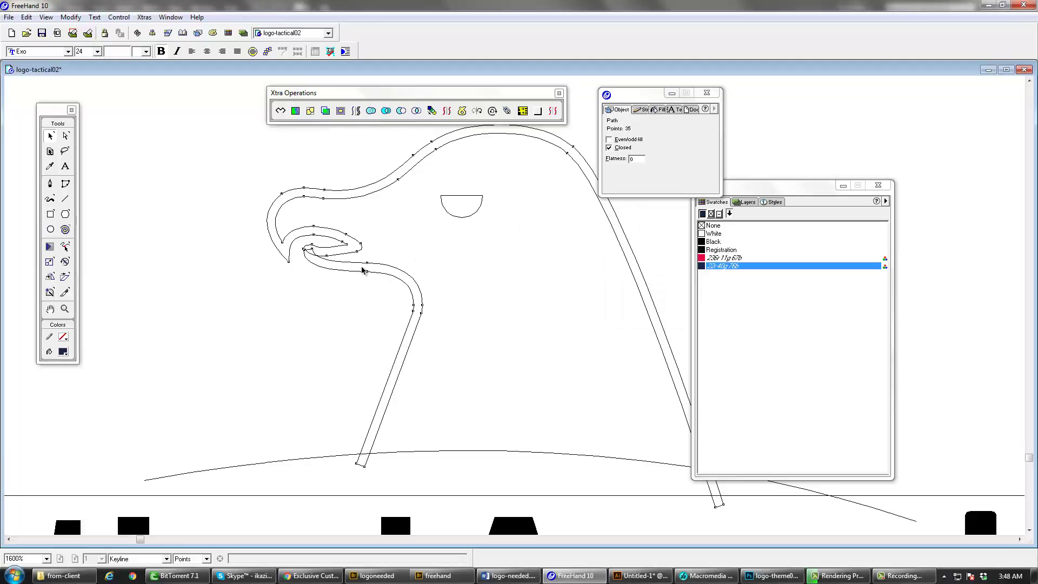
- Examine the overlapping edges of the expanded eagle outline around the lower beak tip
click(333, 267)
ctrl+click(330, 263)
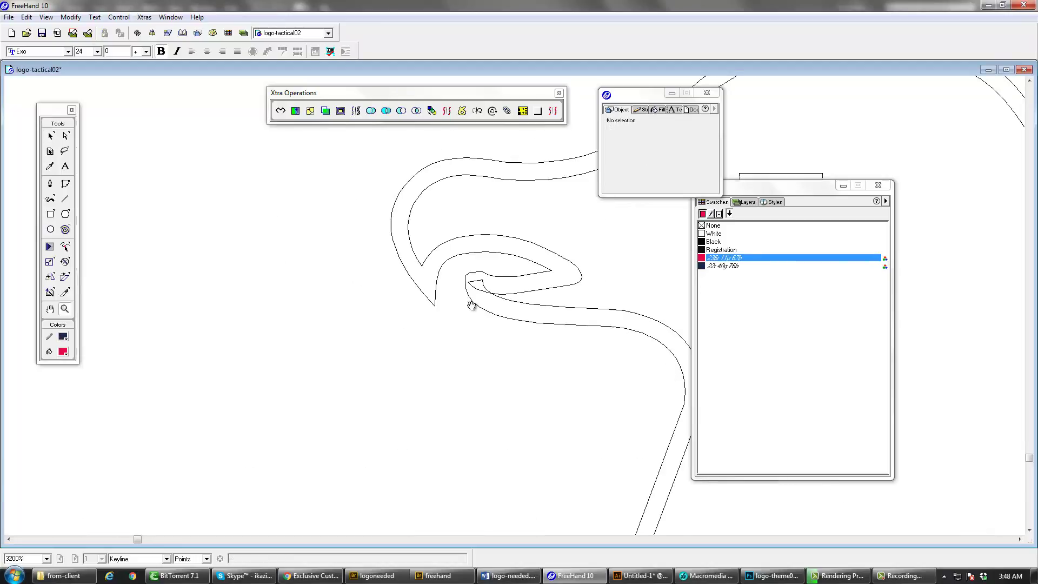
ctrl+click(534, 323)
drag(467, 273, 447, 306)
key(a)
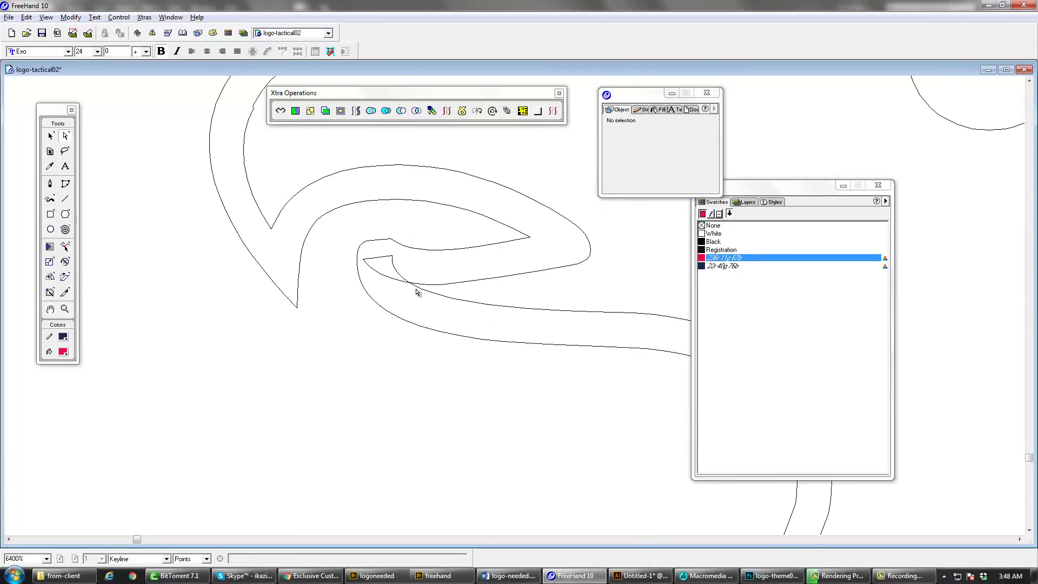
click(416, 291)
key(v)
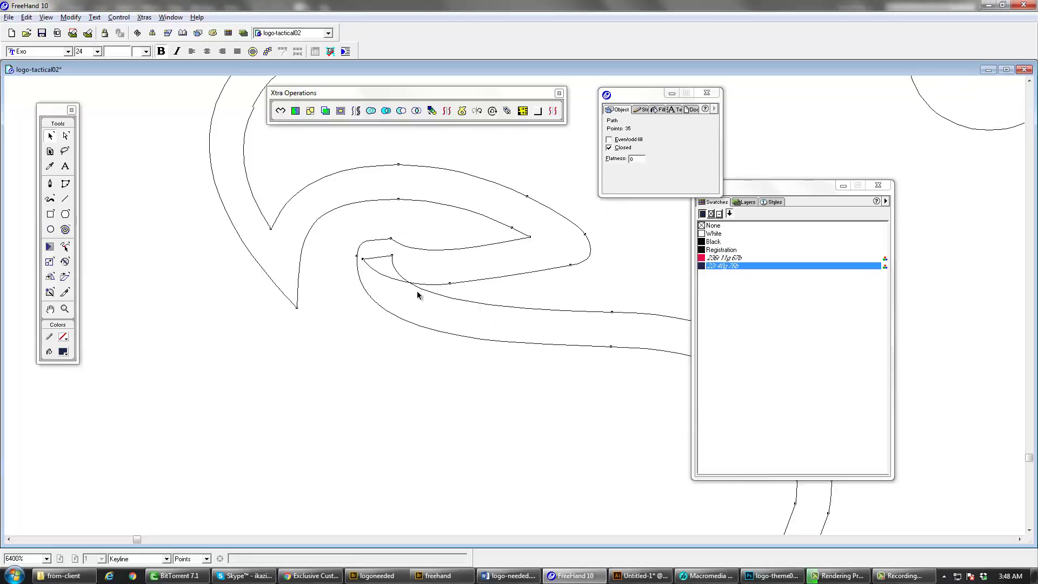
ctrl+click(420, 292)
drag(498, 307, 406, 326)
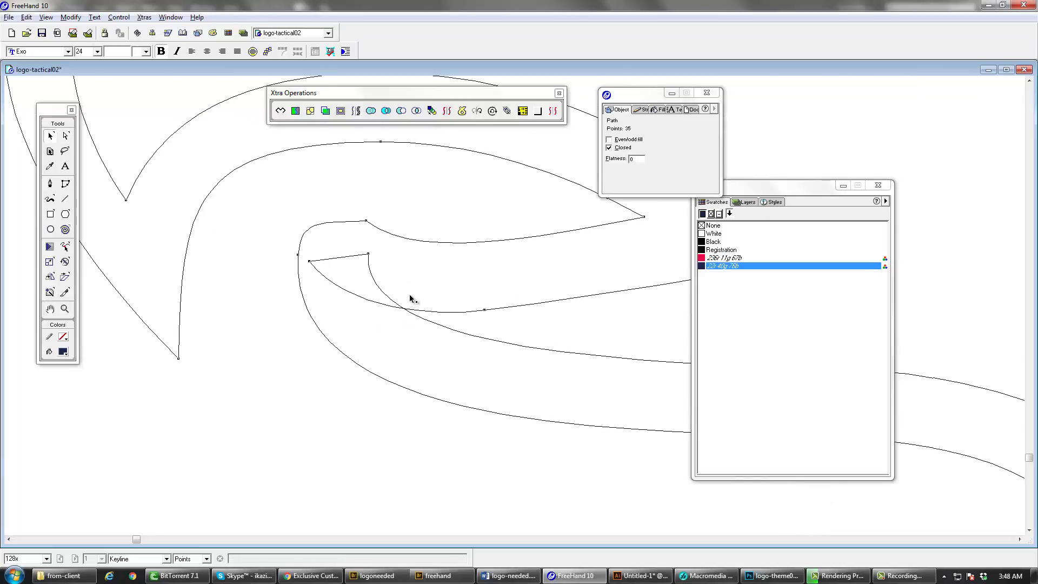
key(r)
key(b)
click(418, 278)
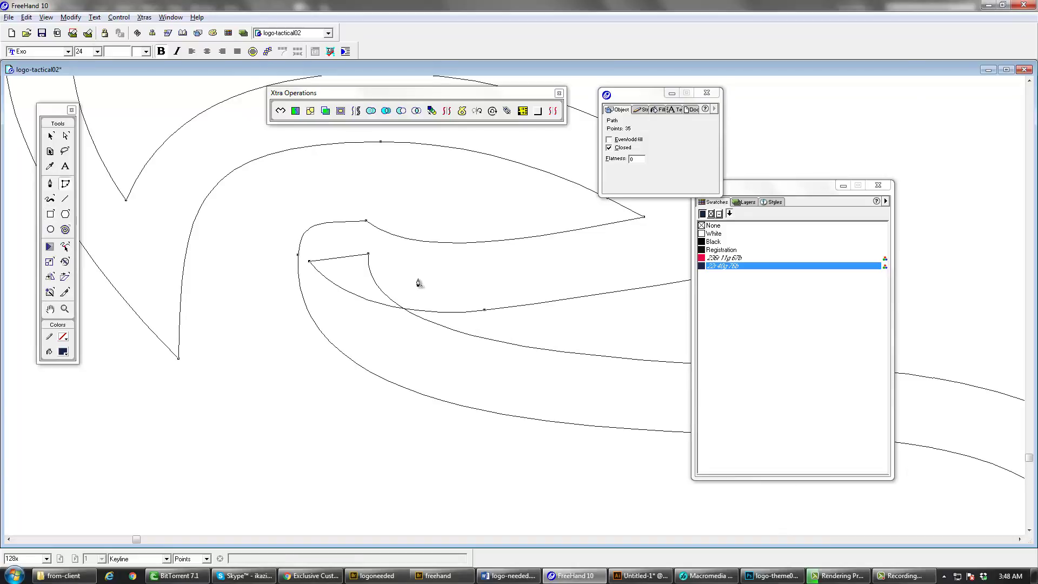
ctrl+alt+click(421, 323)
key(ctrl+z)
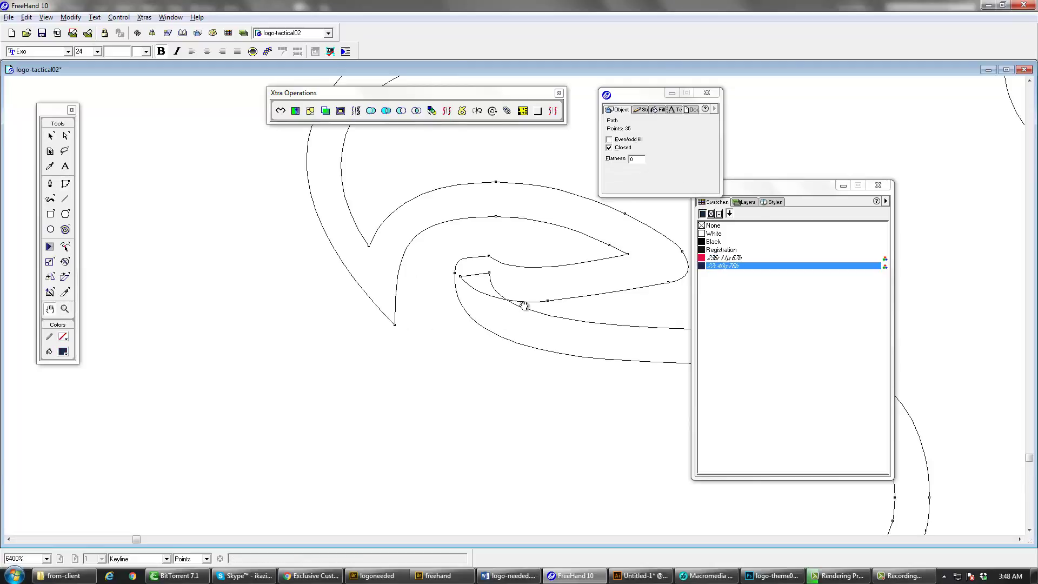
- Draw a straight slanted line about 1.4 points long and position it across the outline's crossing point at the lower beak
key(Tab)
click(458, 344)
click(437, 388)
key(Tab)
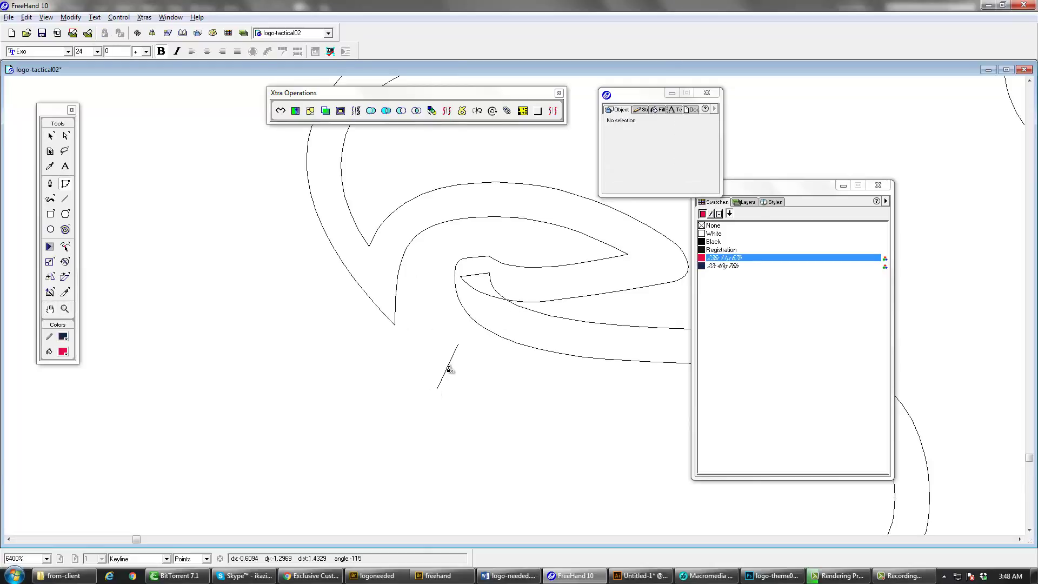
mouse_move(450, 367)
mouse_down()
mouse_move(508, 301)
mouse_move(456, 349)
mouse_up()
ctrl+click(513, 318)
key(Tab)
drag(423, 326, 428, 324)
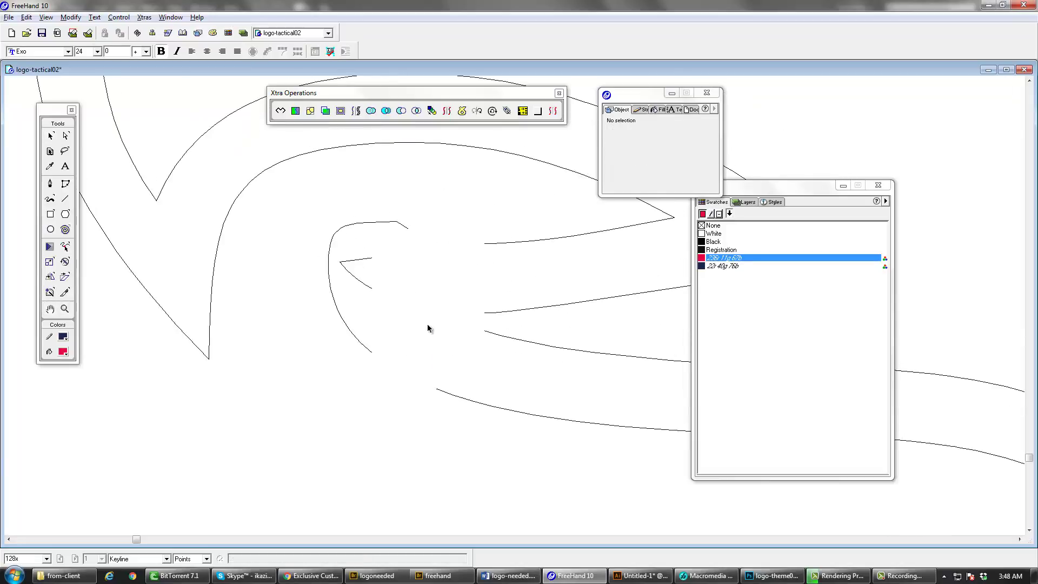
click(454, 263)
key(b)
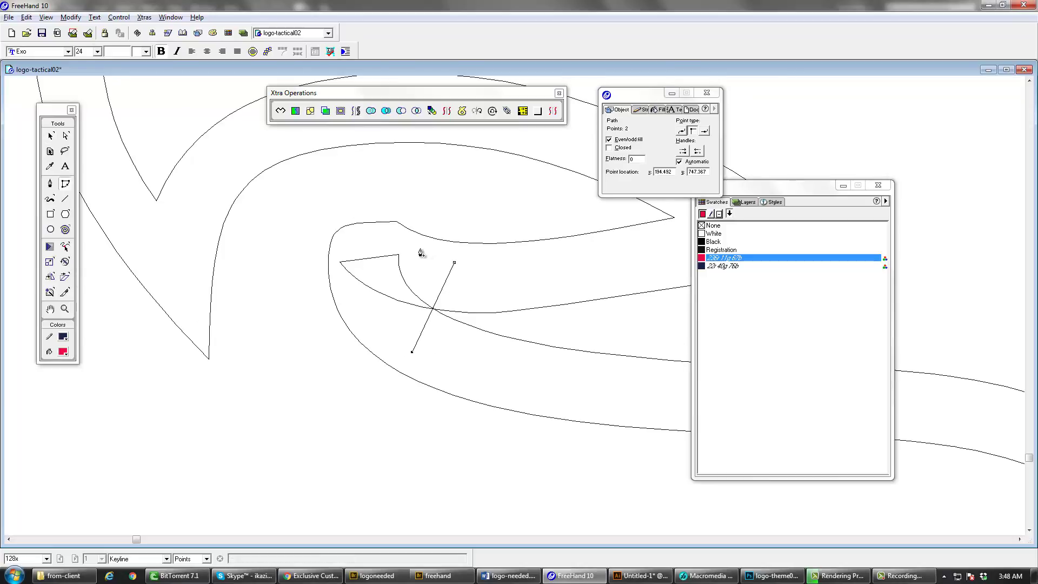
- Extend the slanted line into a closed nine-point polygon enclosing the overlapping inner loop at the plain eagle's lower beak tip
click(384, 239)
click(369, 240)
click(344, 249)
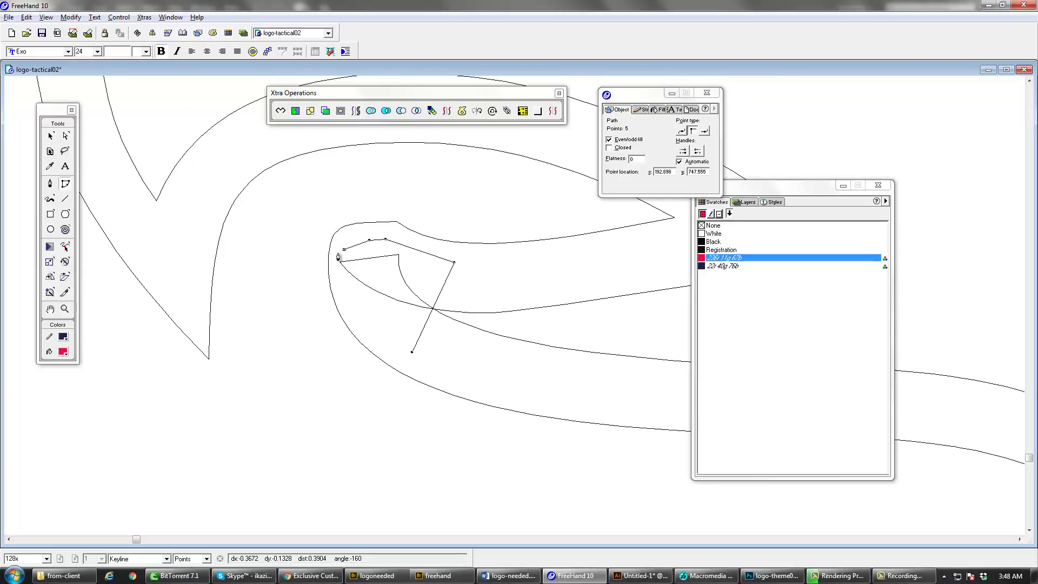
click(335, 283)
click(344, 301)
click(368, 319)
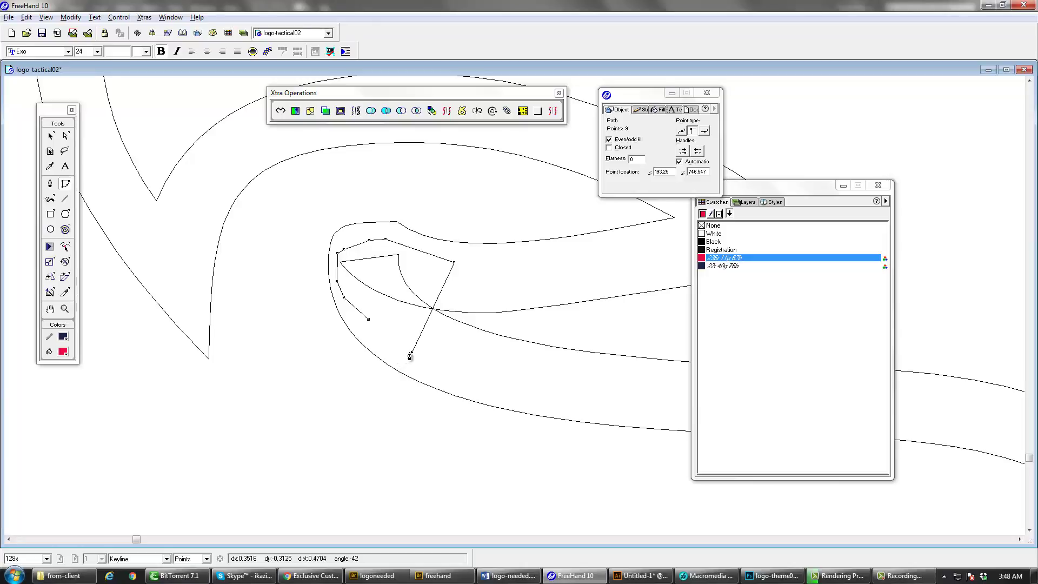
click(412, 352)
click(413, 355)
key(v)
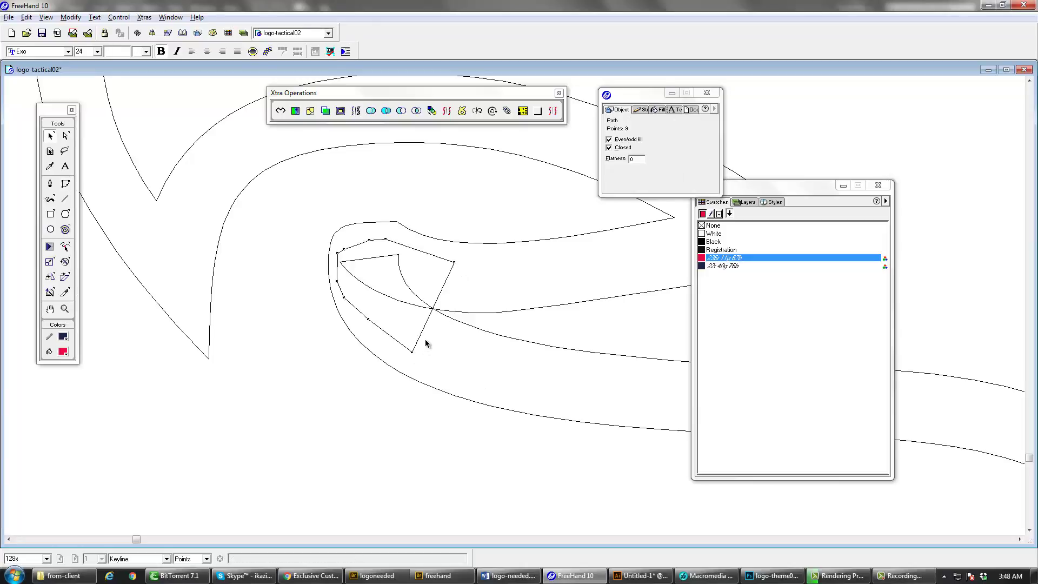
- Use the polygon to remove the overlapping loop from the plain eagle outline, and delete the leftover polygon piece
key(ctrl+a)
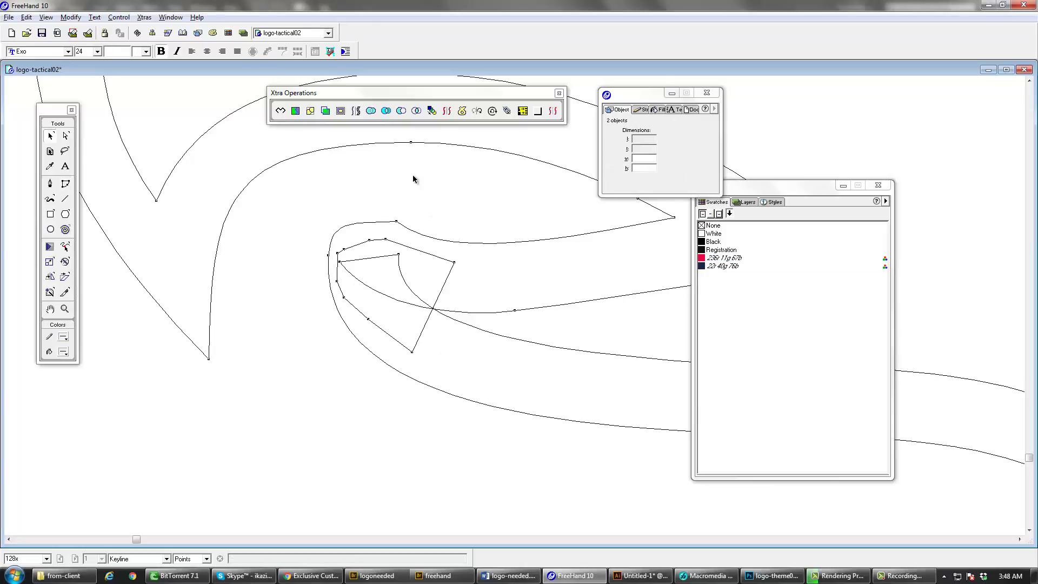
click(401, 111)
click(491, 307)
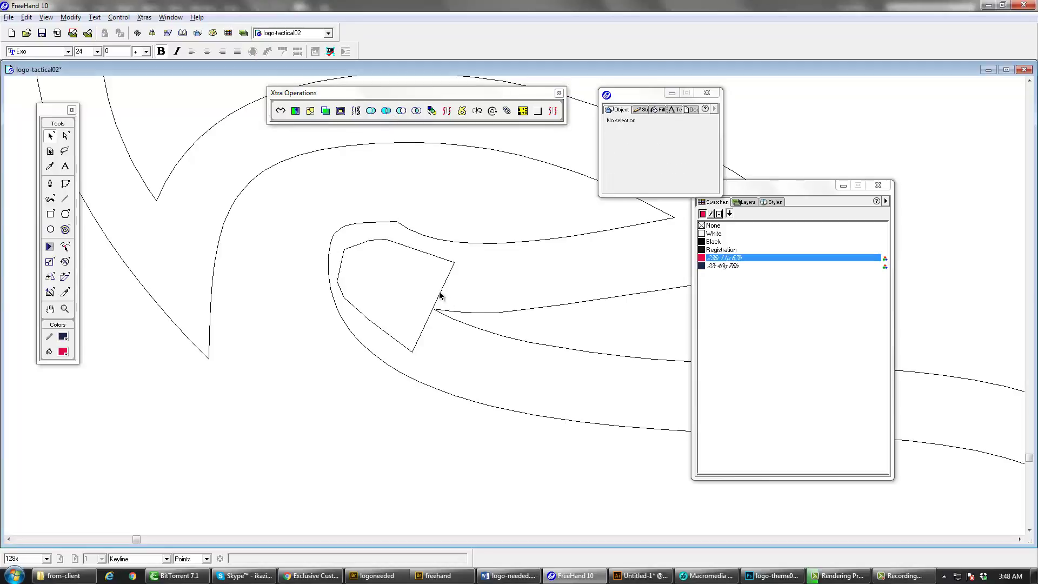
click(439, 293)
drag(439, 294, 250, 416)
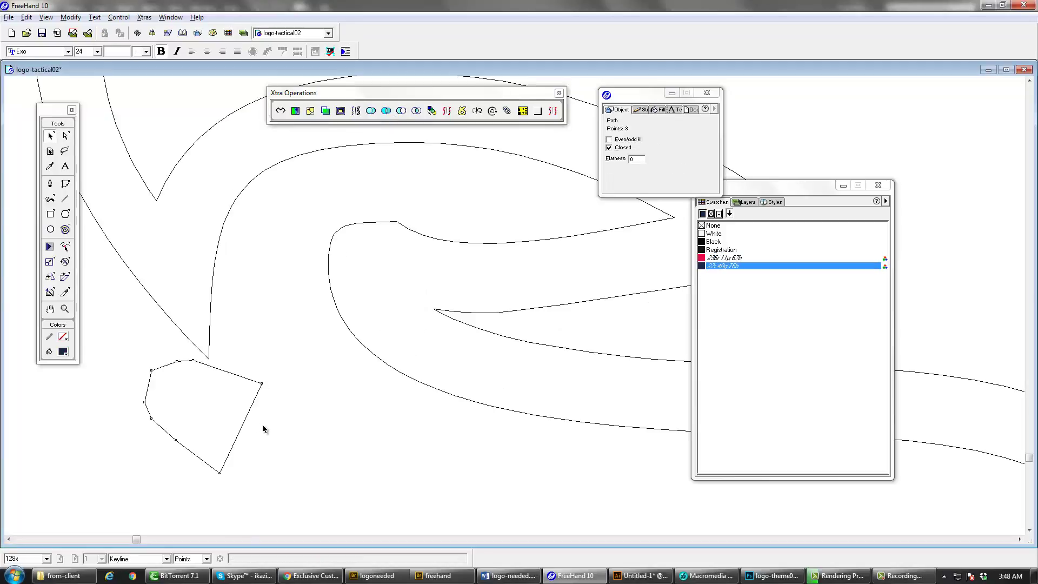
key(Delete)
- Display the whole plain eagle logo in Flash Anti-alias mode
ctrl+alt+click(350, 353)
ctrl+alt+click(350, 353)
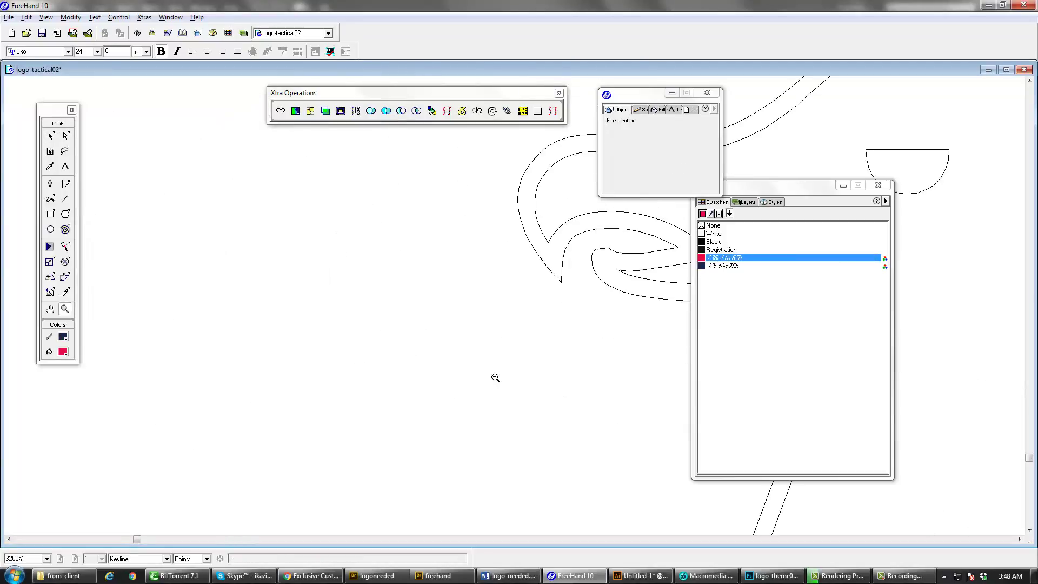
drag(608, 377, 383, 393)
ctrl+alt+click(478, 374)
drag(567, 373, 391, 389)
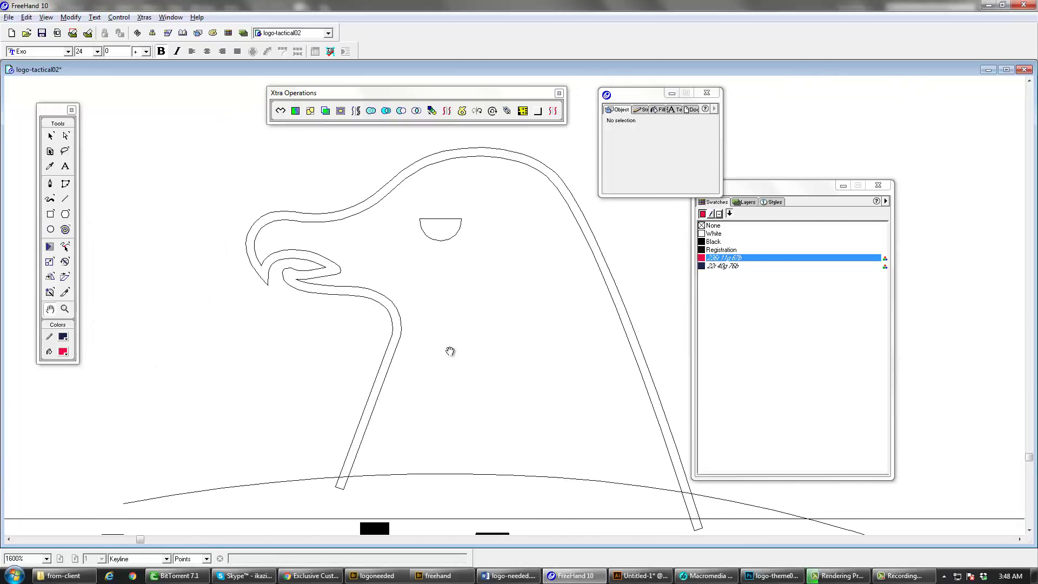
click(448, 239)
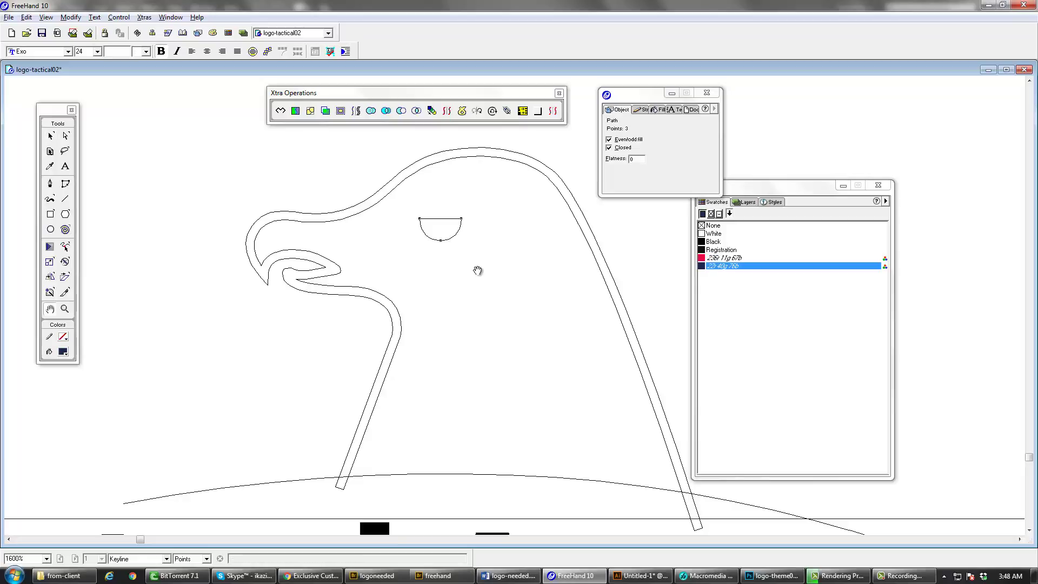
ctrl+alt+click(524, 305)
key(v)
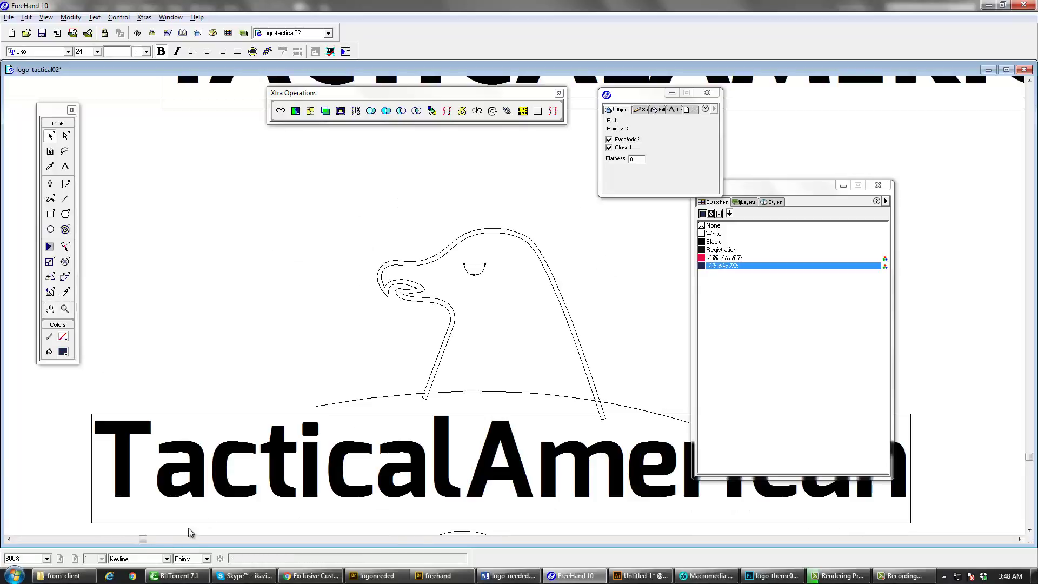
click(137, 559)
click(139, 548)
click(540, 326)
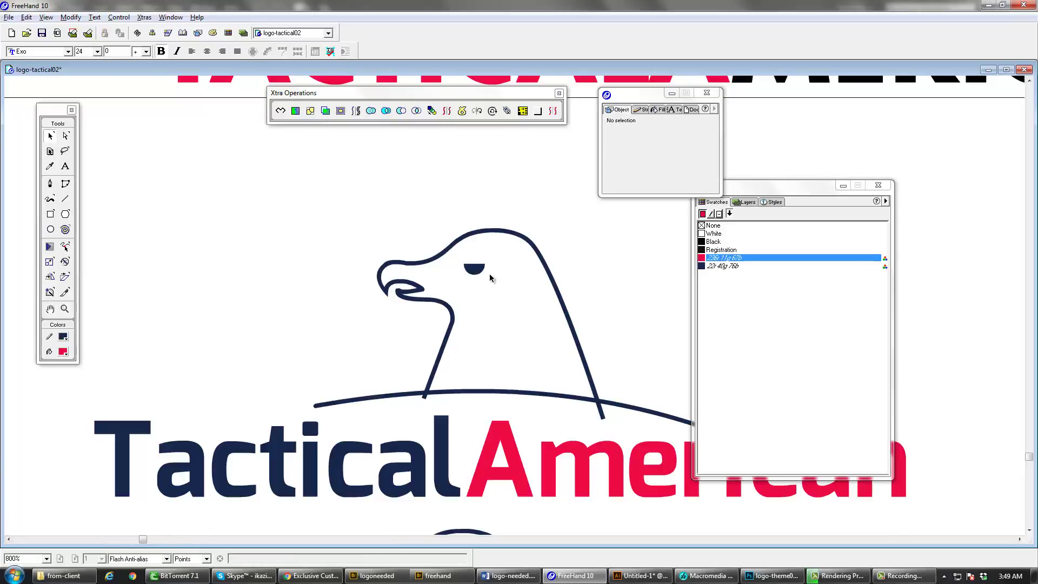
click(478, 272)
click(478, 274)
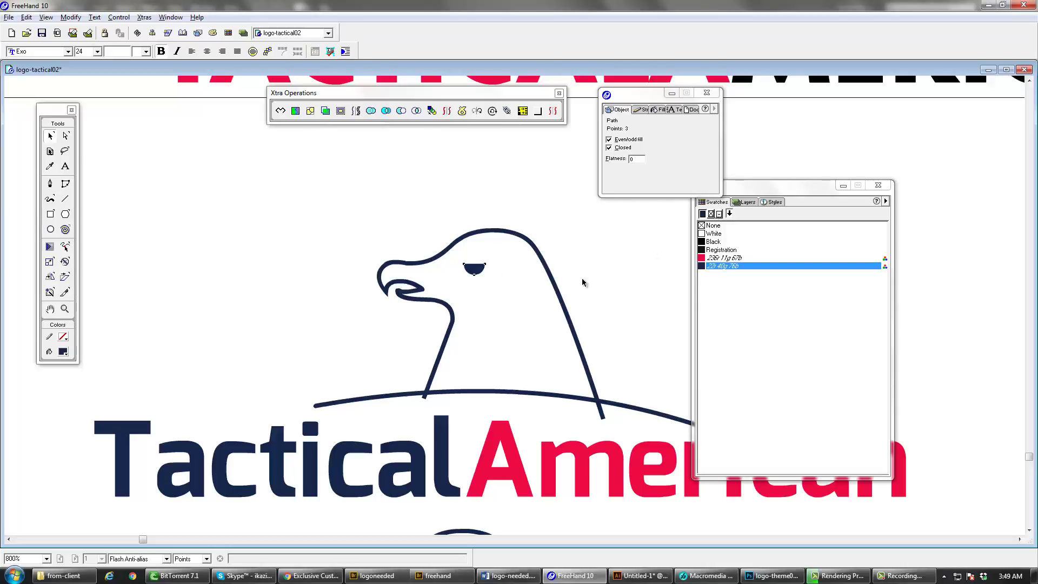
key(Tab)
key(space)
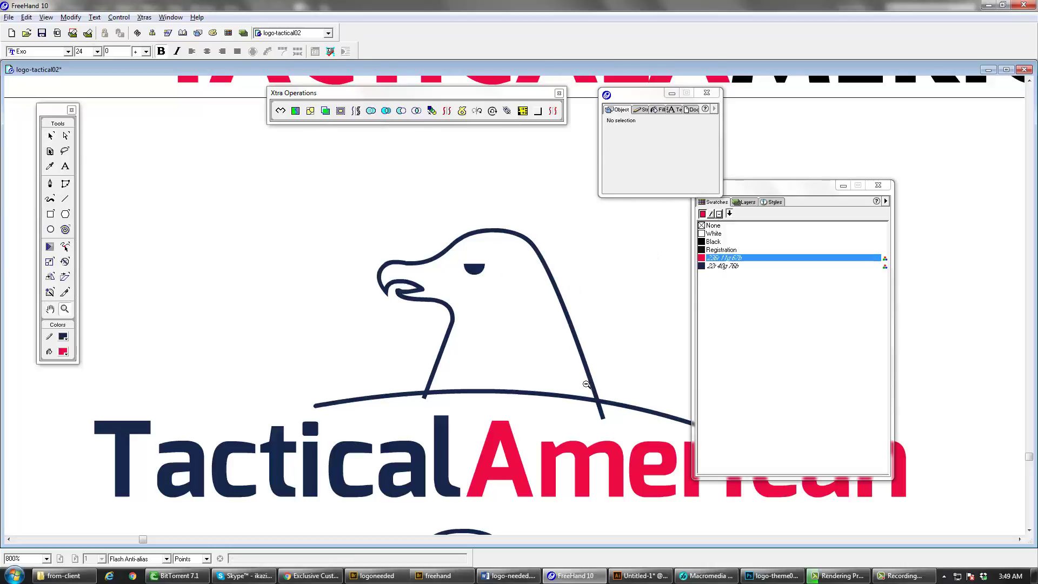
- Round off the square lower end of the plain eagle's front neck line by curving its end edge
key(v)
click(508, 397)
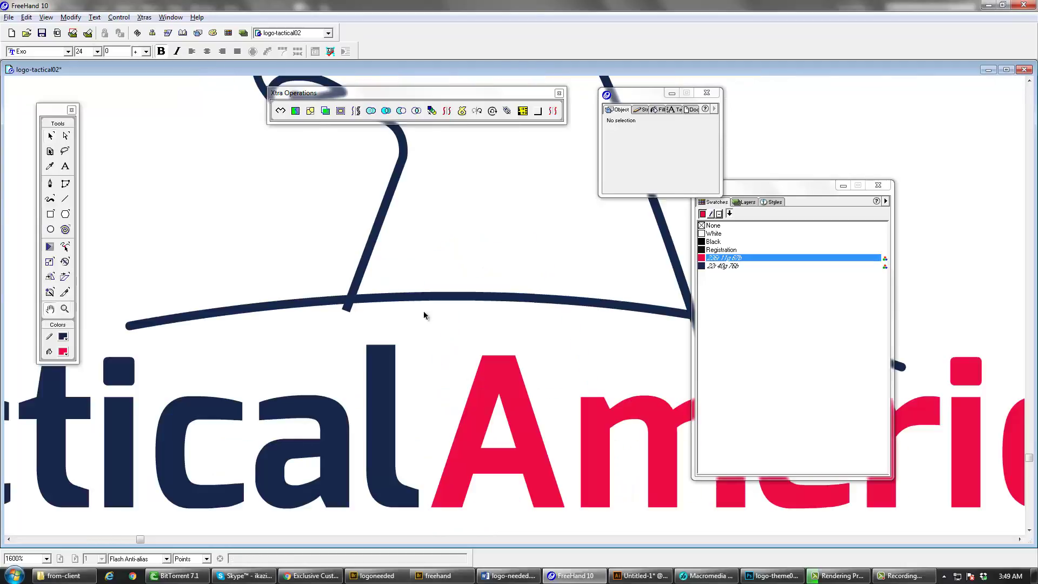
click(354, 306)
click(508, 326)
key(v)
click(514, 307)
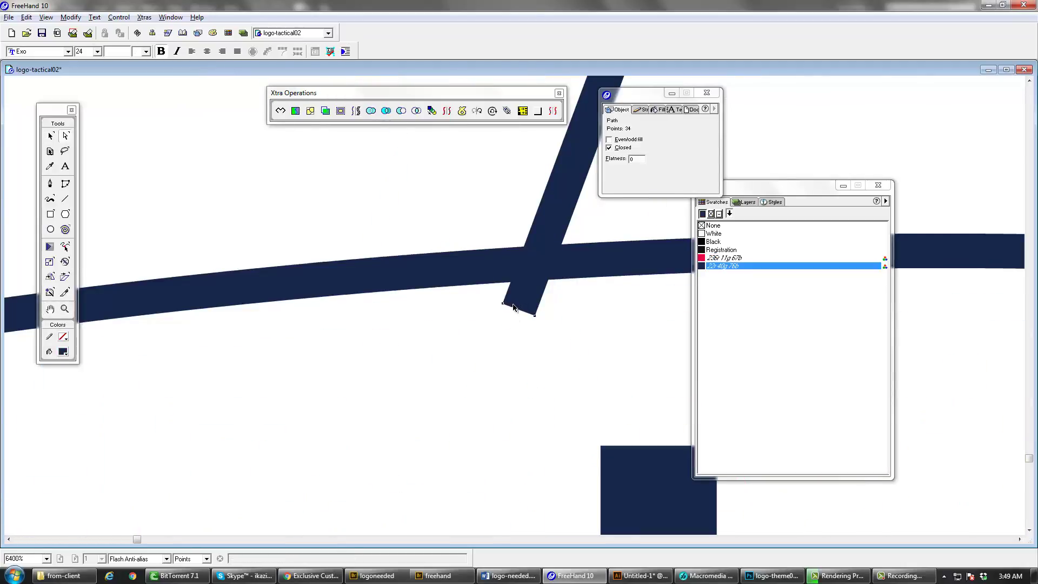
click(503, 306)
drag(515, 310, 498, 333)
key(Tab)
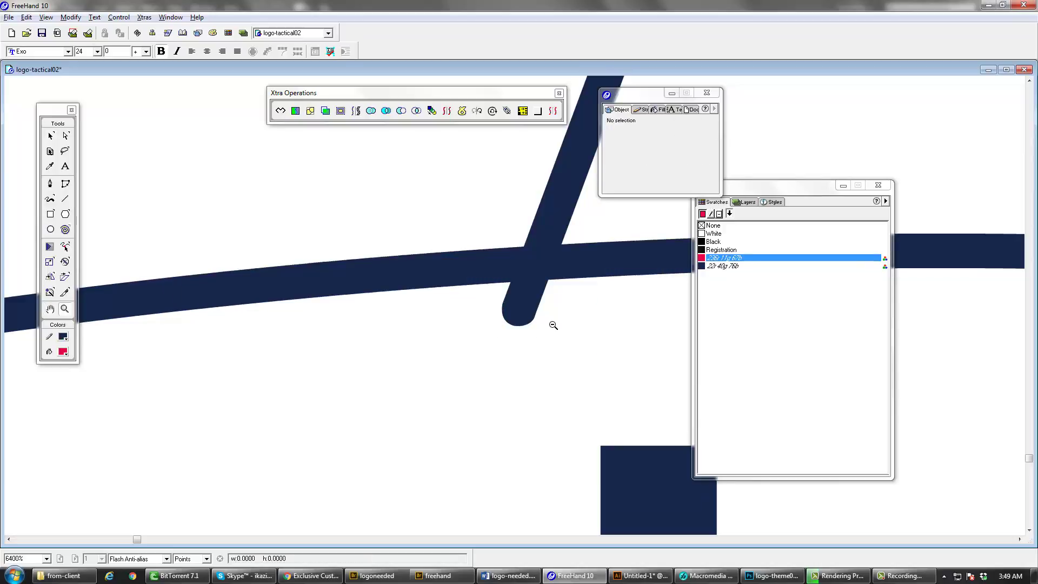
- Round off the square lower end of the plain eagle's back neck line where it passes below the arc
ctrl+alt+click(552, 324)
ctrl+alt+click(552, 324)
drag(607, 287, 434, 366)
drag(528, 365, 359, 350)
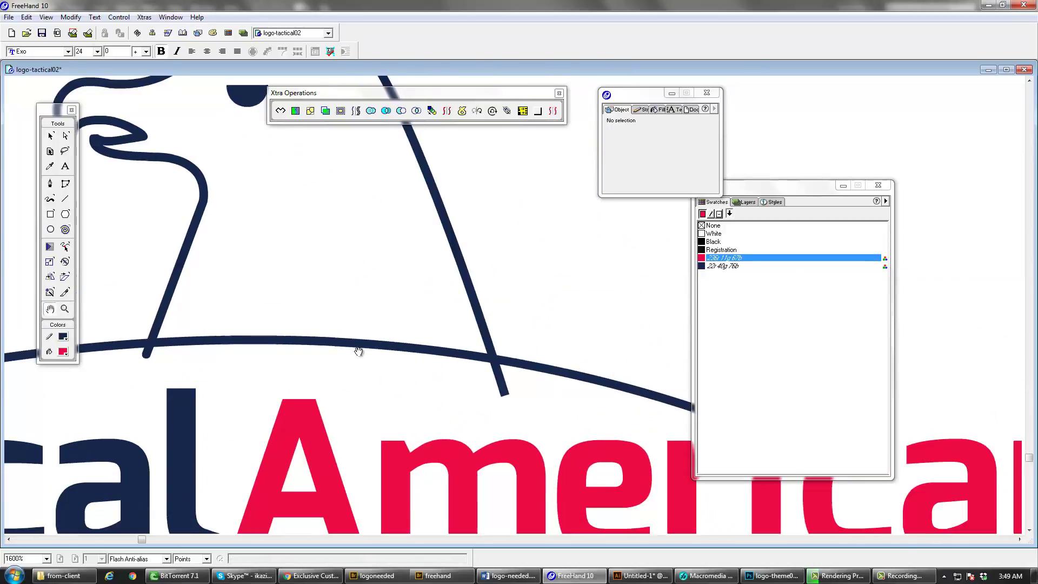
ctrl+click(505, 392)
click(404, 322)
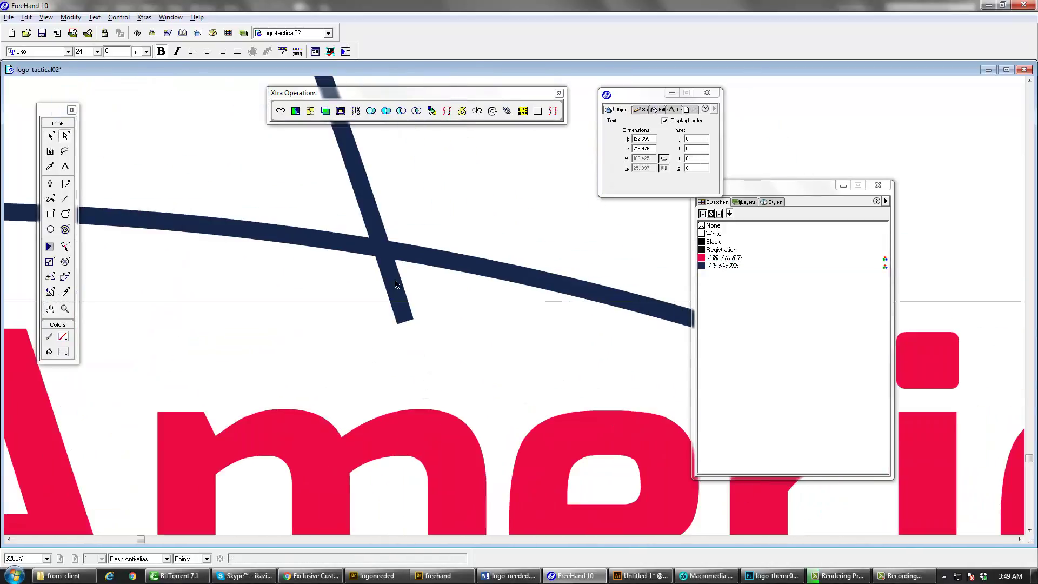
mouse_move(414, 322)
mouse_down()
mouse_move(417, 339)
mouse_move(406, 341)
mouse_move(421, 340)
mouse_up()
key(Tab)
- Save the document with both TacticalAmerican eagle logos in view
key(z)
alt+click(434, 340)
alt+click(431, 339)
ctrl+alt+click(533, 327)
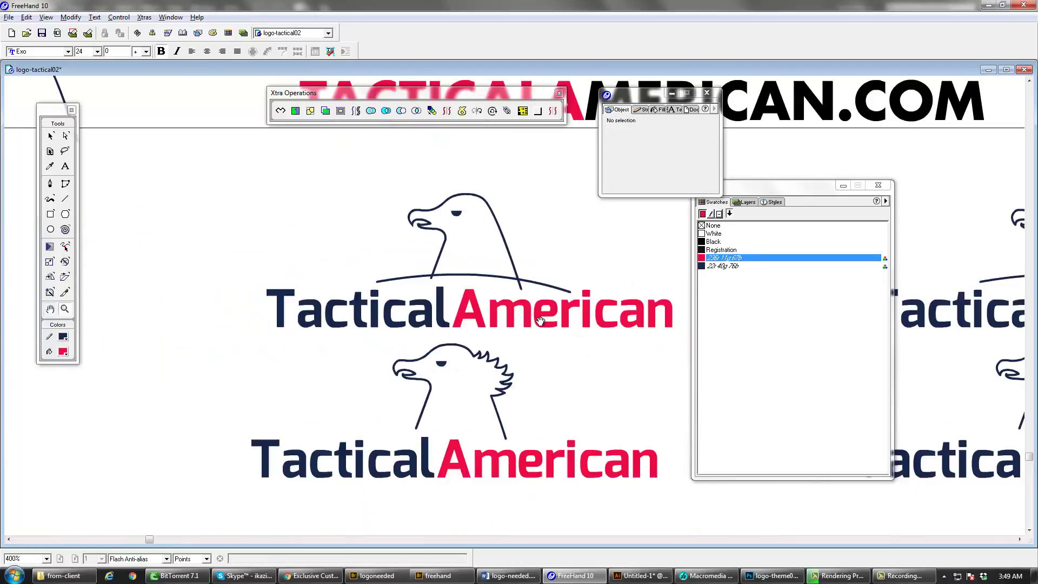
key(space)
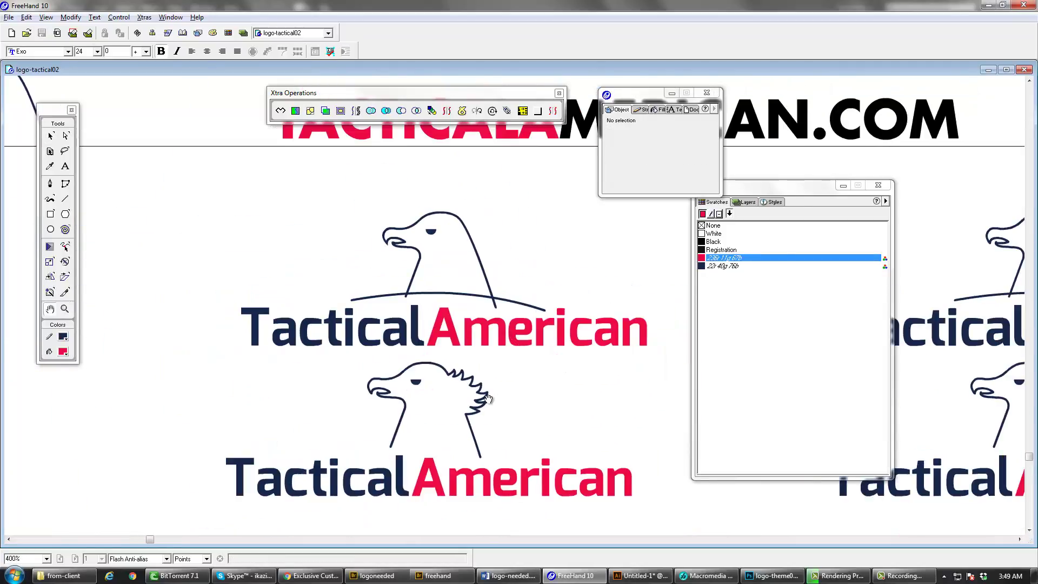
drag(487, 398, 475, 354)
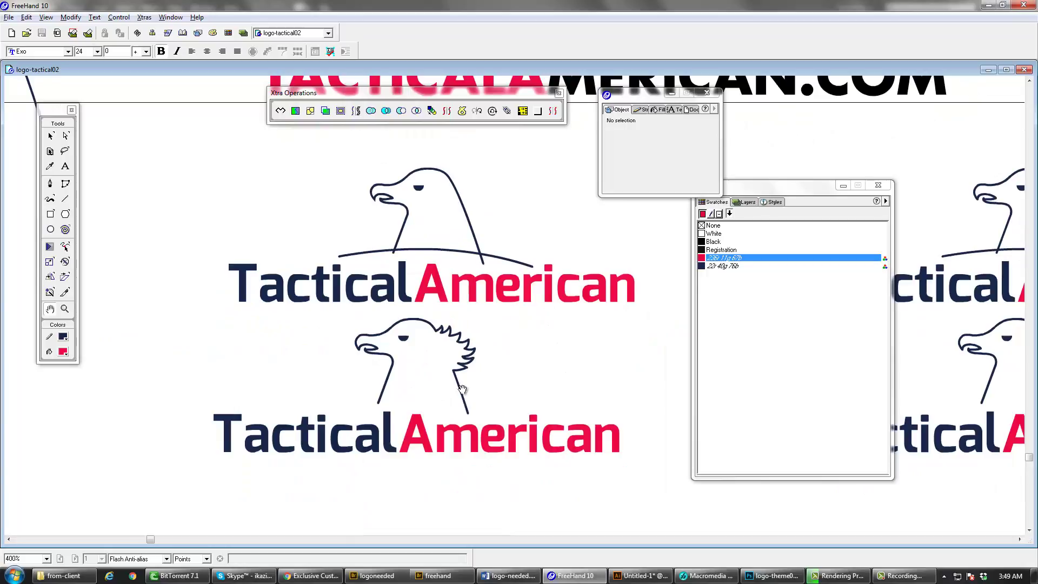
- Expand the feathered eagle outline's stroke into a closed shape with width 1, round caps and round joins
click(466, 406)
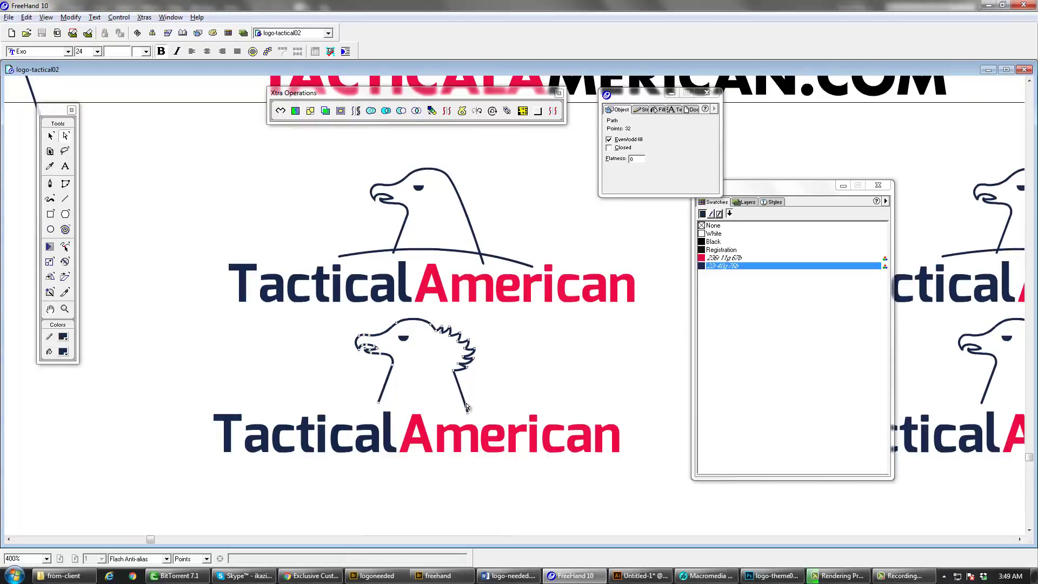
click(357, 112)
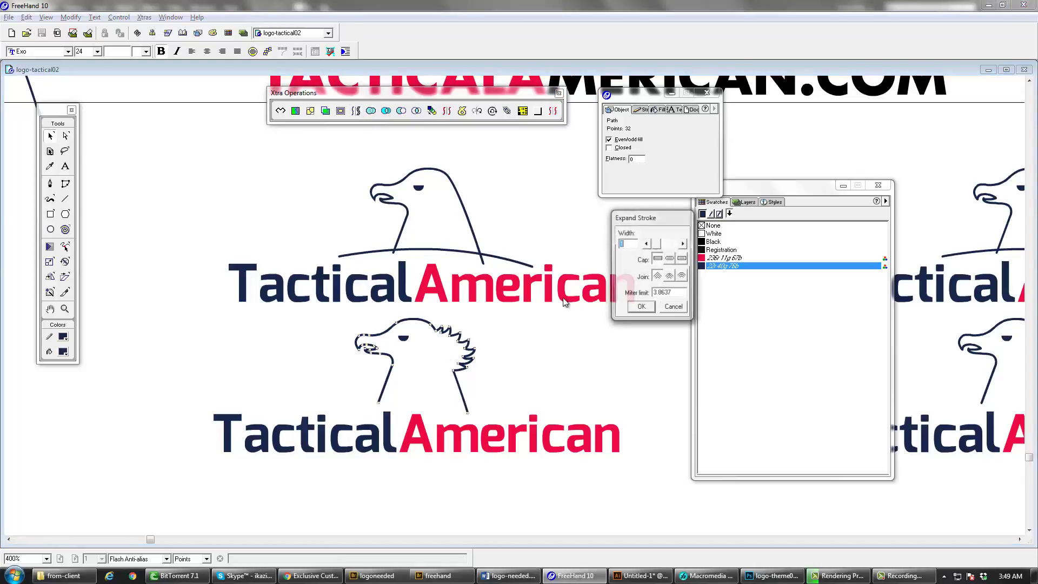
click(641, 307)
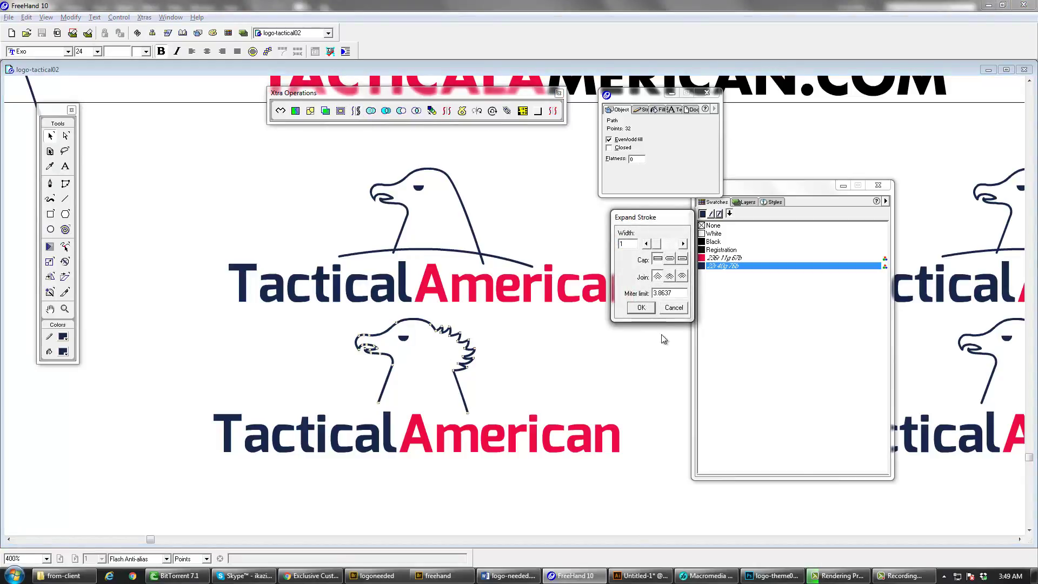
click(641, 307)
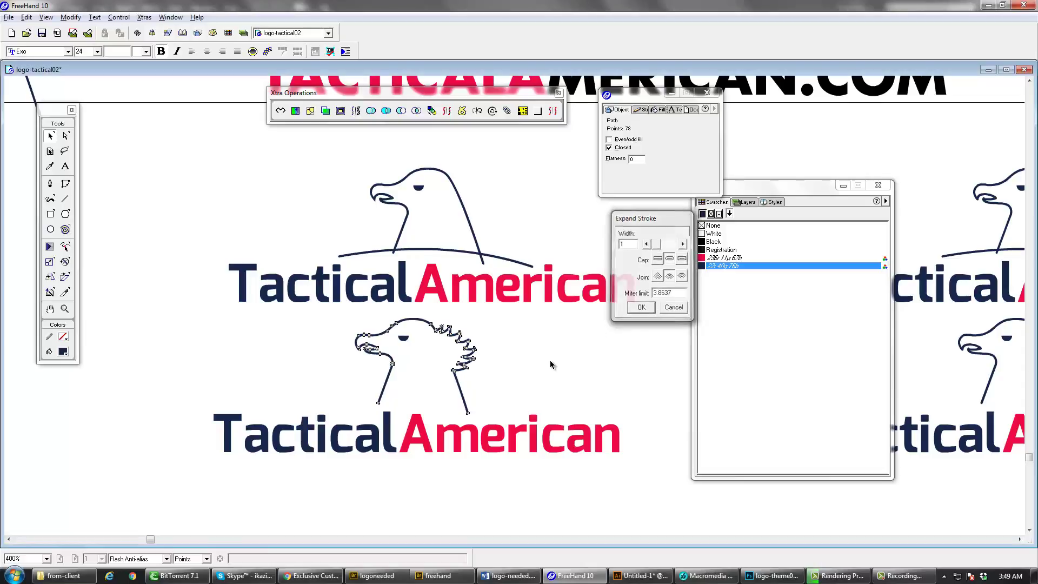
click(549, 361)
- Examine the expanded feathered eagle's lower beak tip up close in Keyline mode
ctrl+click(420, 367)
ctrl+click(421, 368)
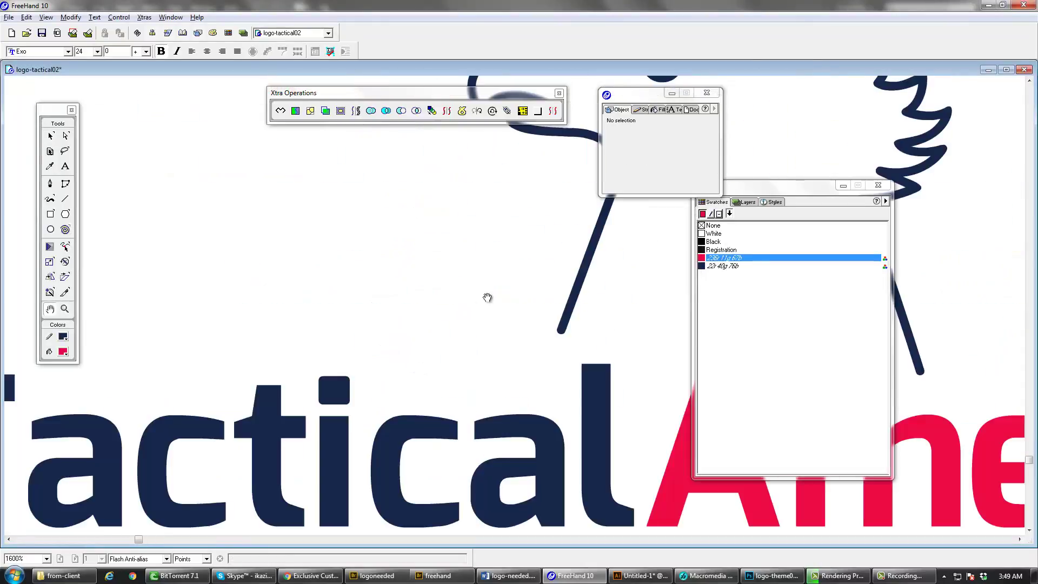
drag(486, 299, 419, 440)
ctrl+click(425, 326)
ctrl+click(425, 326)
drag(451, 302, 297, 523)
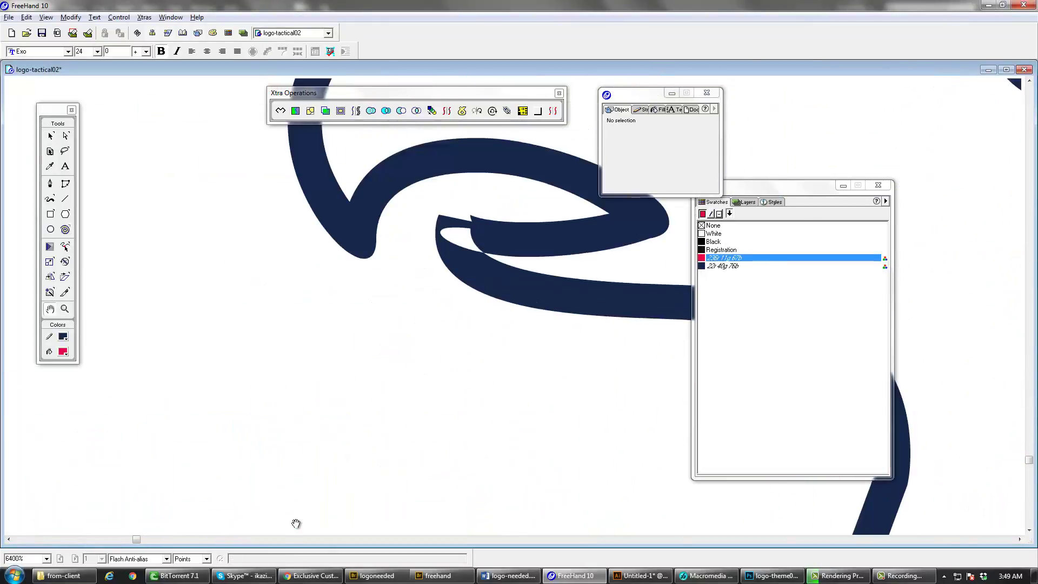
key(ctrl+k)
key(ctrl+k)
key(ctrl+k)
key(ctrl+k)
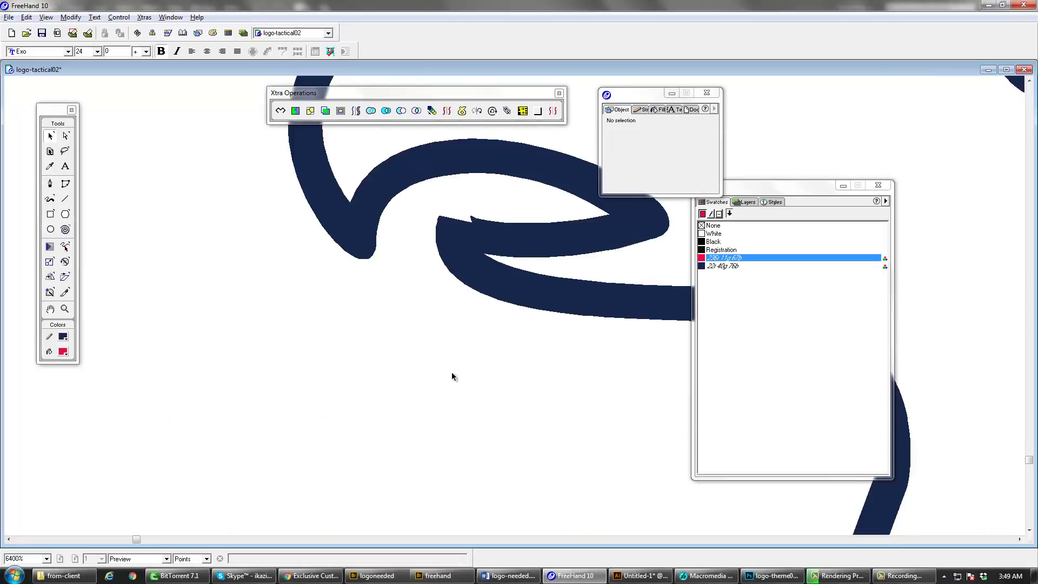
ctrl+click(486, 261)
drag(486, 278, 456, 328)
- Draw a straight slanted line across the outline's crossing point at the feathered eagle's lower beak, and shorten it from both ends
key(b)
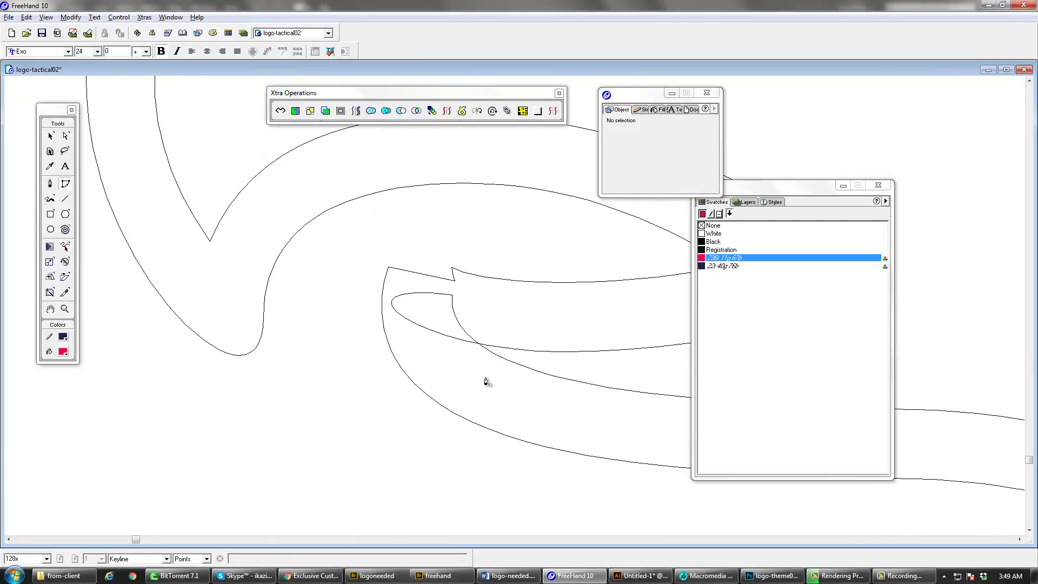
click(574, 236)
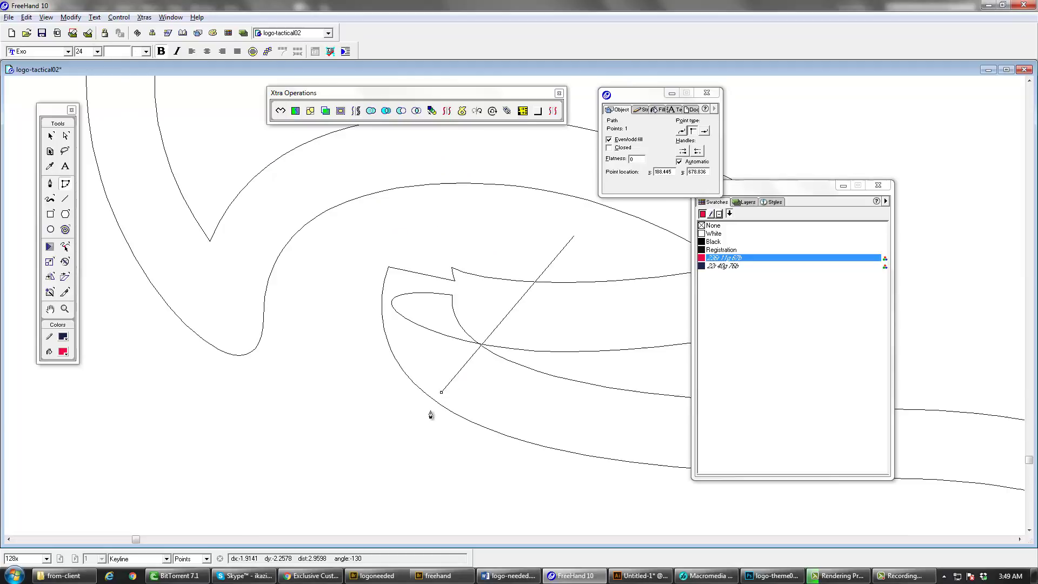
click(380, 458)
key(Tab)
key(v)
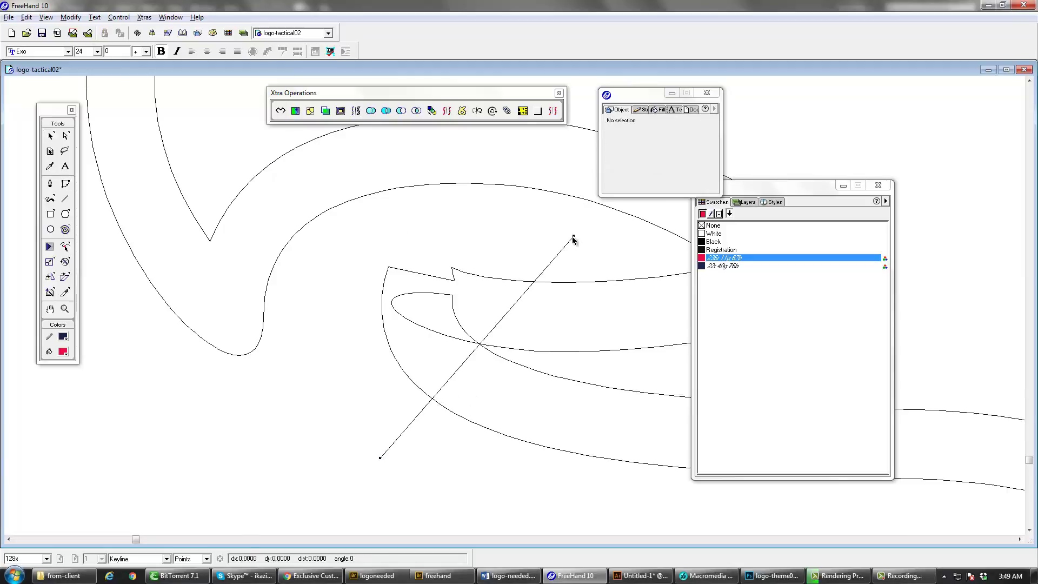
drag(574, 238, 505, 314)
drag(380, 460, 456, 381)
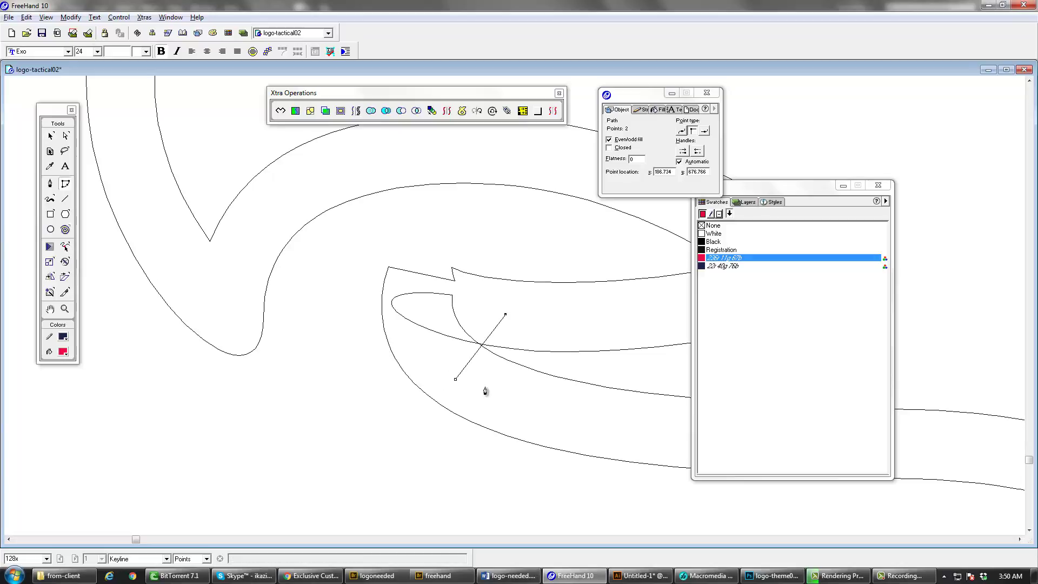
- Extend the short line into a closed ten-point polygon enclosing the overlapping inner loop at the feathered eagle's lower beak tip
click(417, 365)
click(395, 331)
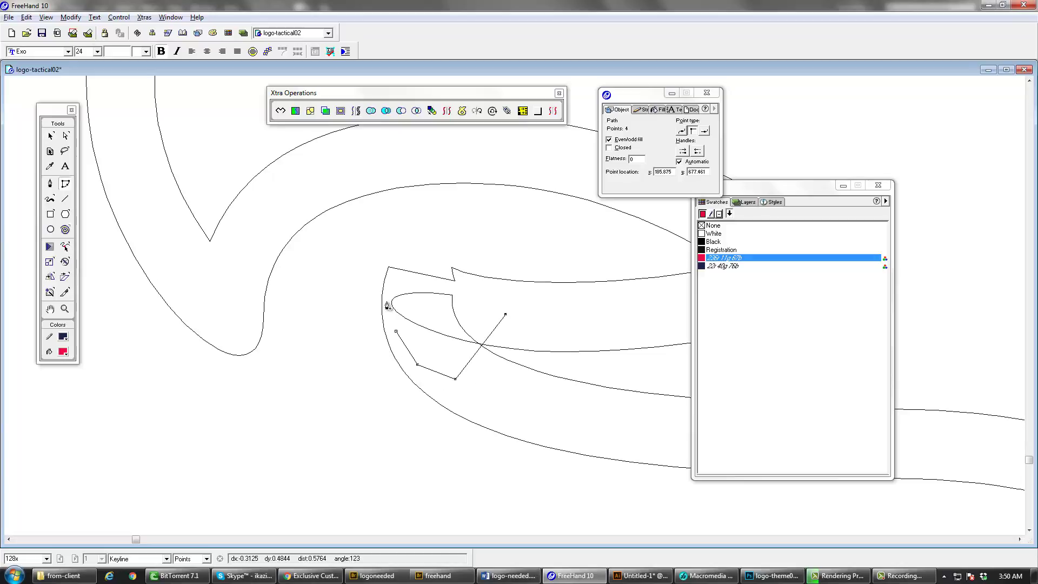
click(387, 301)
click(391, 287)
drag(420, 284, 436, 285)
click(451, 285)
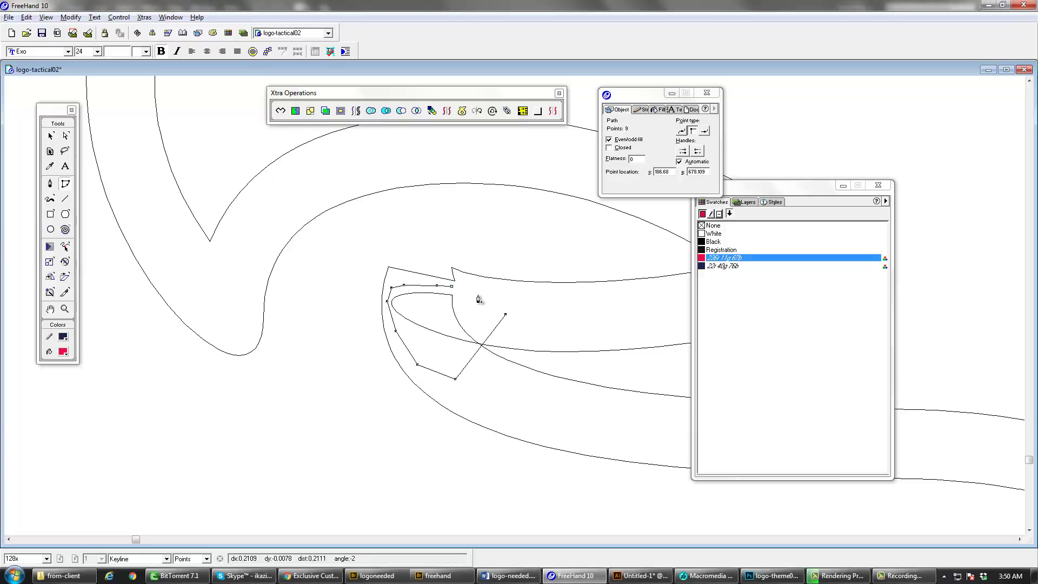
click(478, 295)
click(506, 316)
key(v)
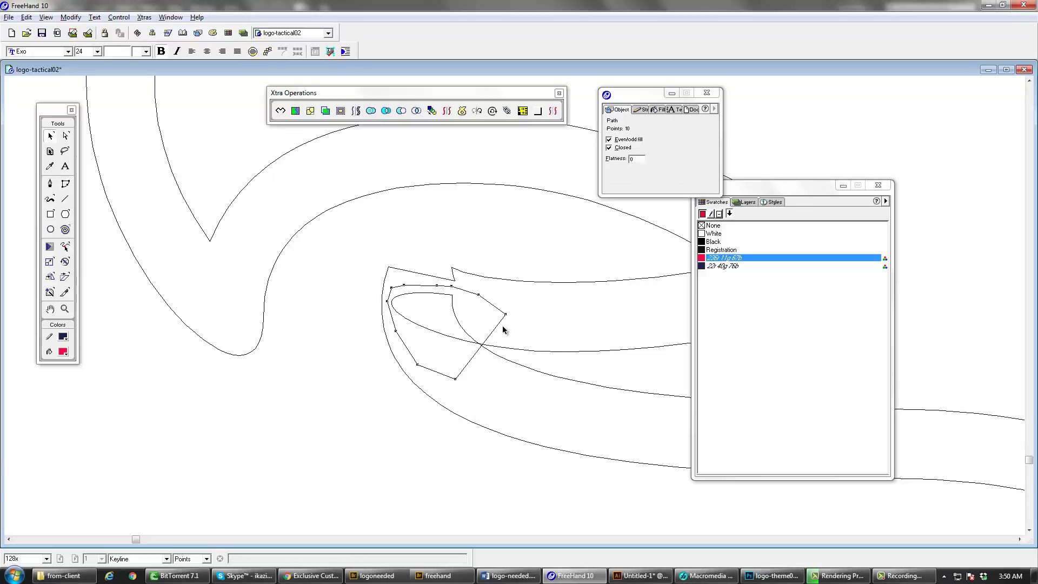
- Try to combine the ten-point polygon with the feathered eagle's outline to remove the inner loop at the lower beak tip
shift+click(580, 350)
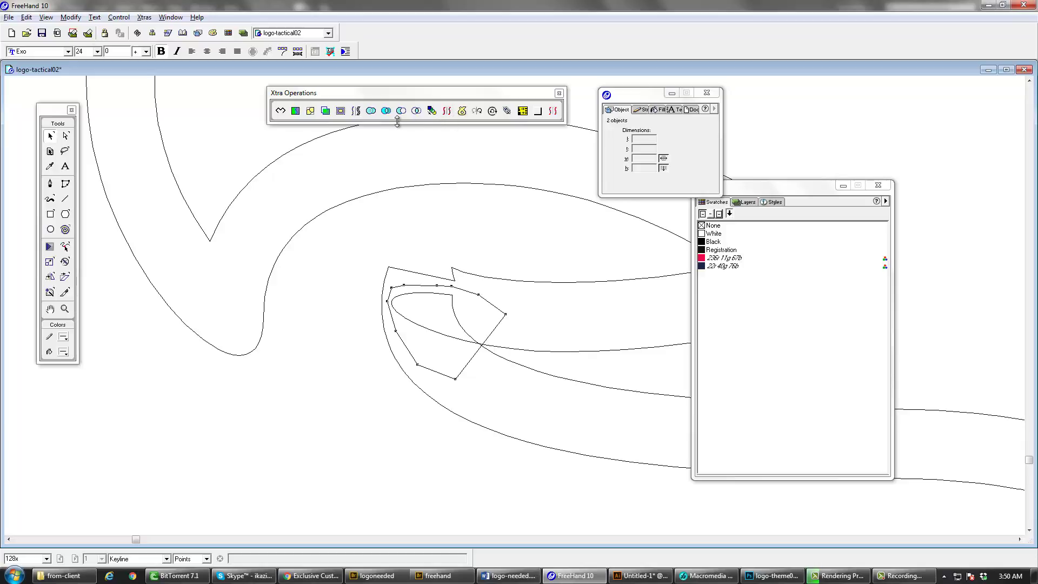
click(371, 111)
click(493, 296)
click(496, 327)
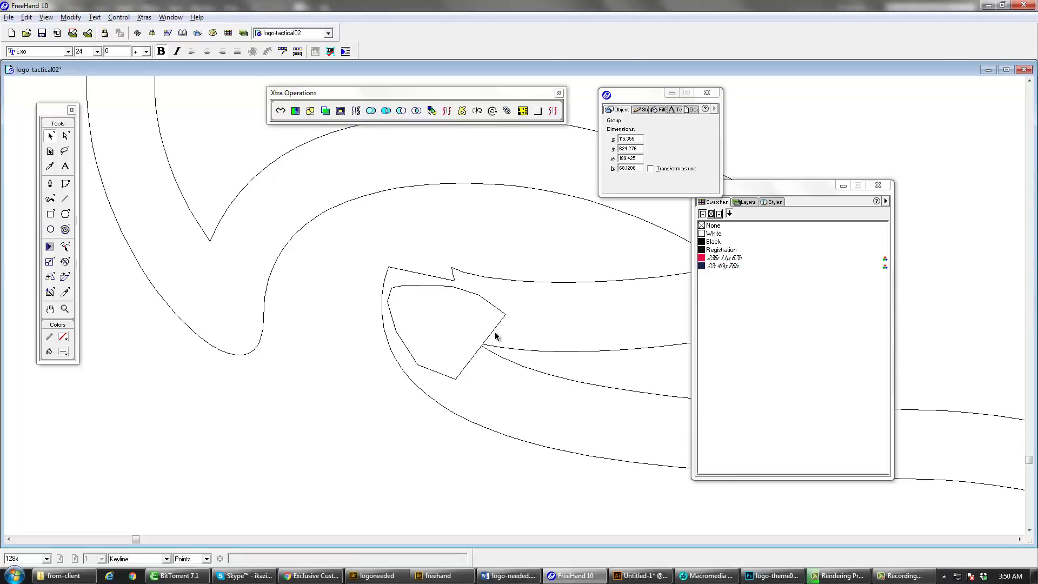
click(496, 329)
click(496, 328)
click(498, 325)
key(a)
click(499, 324)
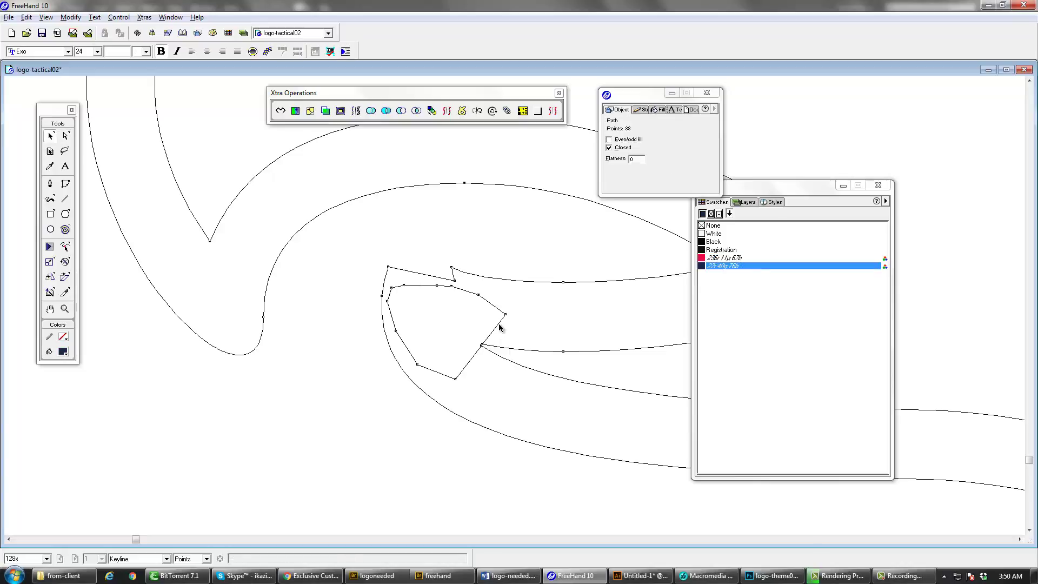
key(ctrl+z)
click(497, 331)
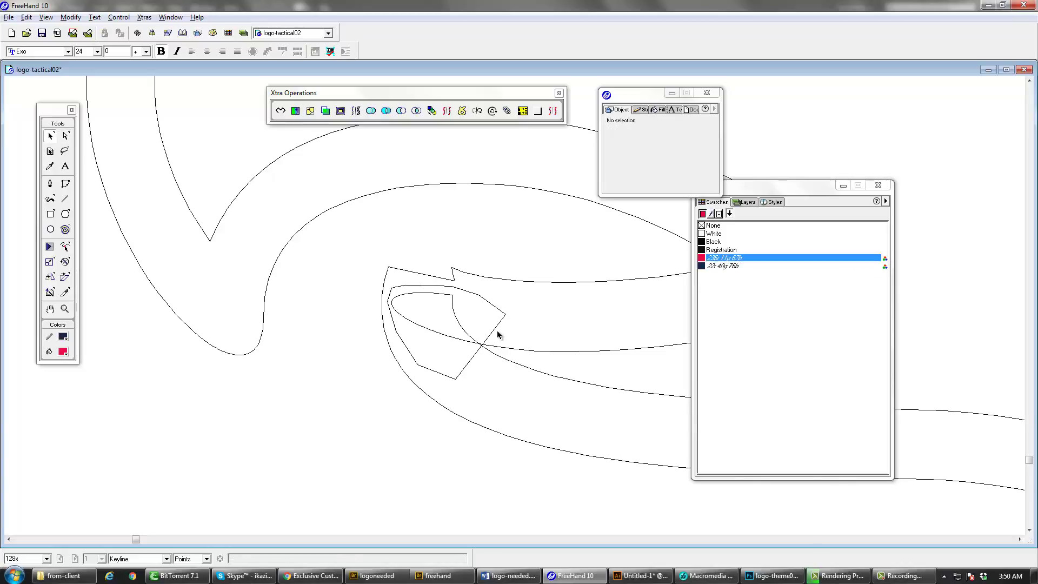
- Shift the polygon's slanted edge slightly inward so it passes through the outline's crossing point at the lower beak
click(505, 315)
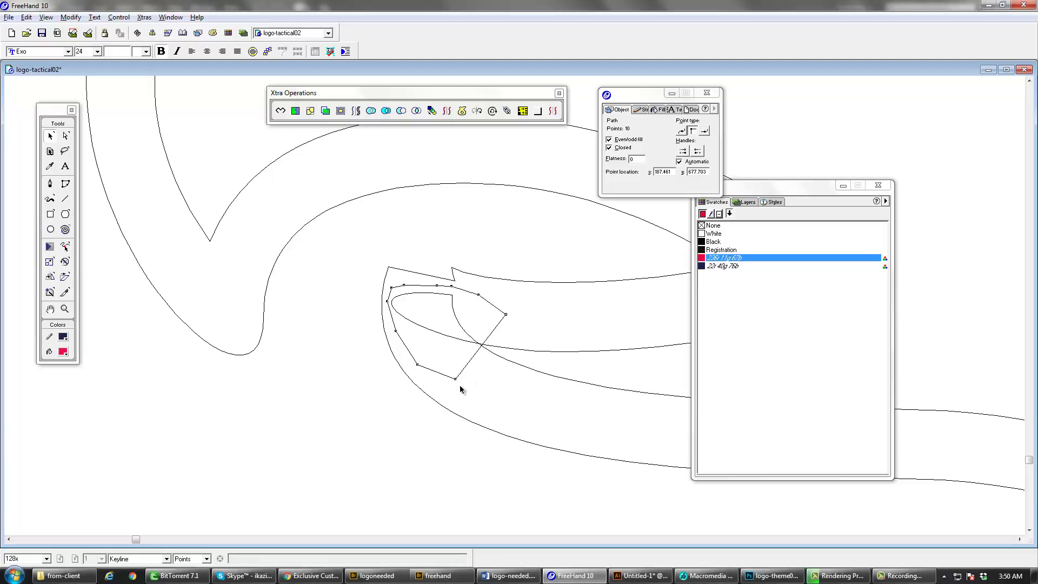
click(456, 379)
drag(456, 381, 453, 379)
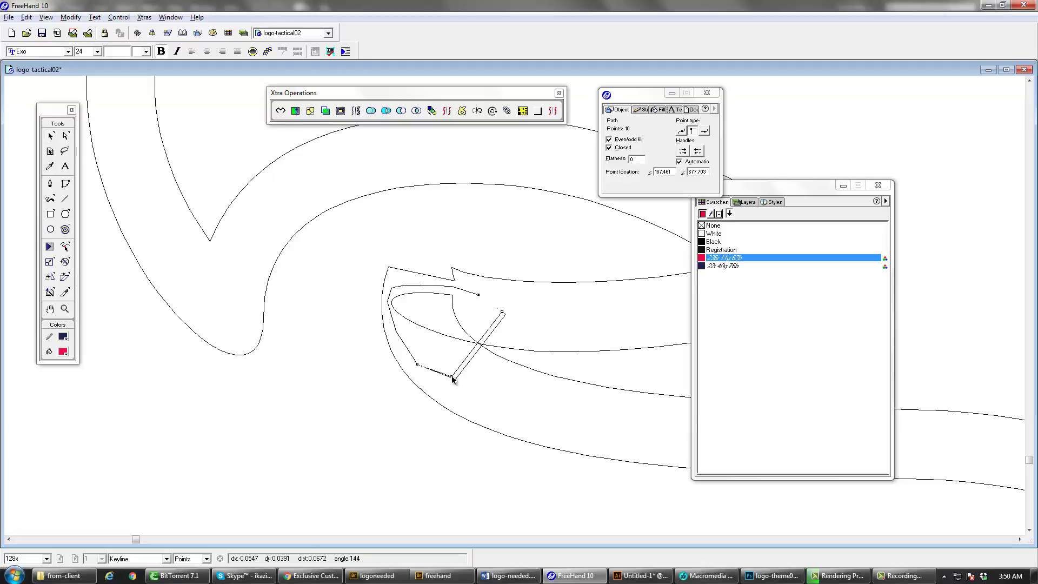
click(465, 355)
click(483, 340)
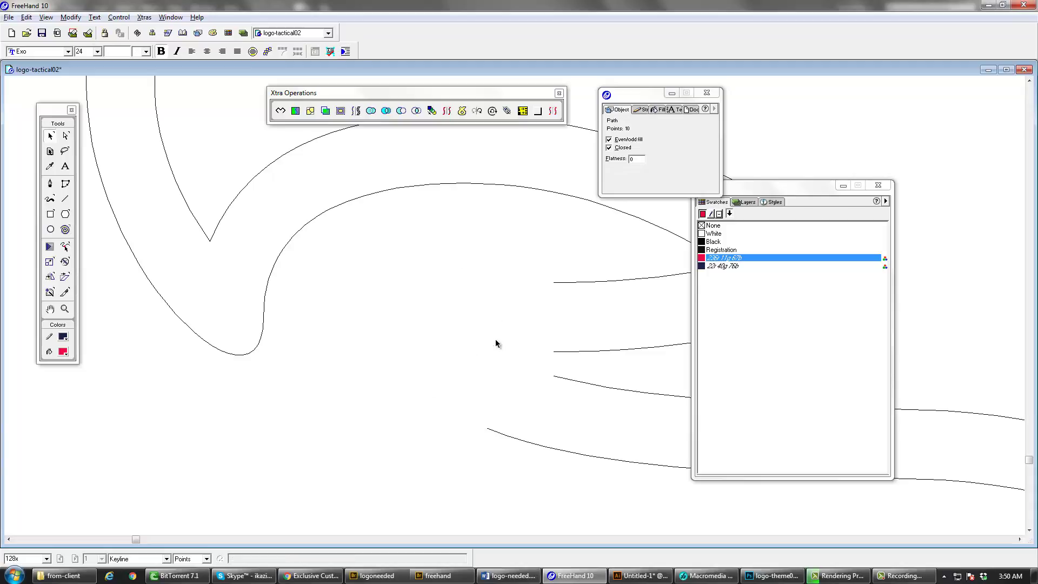
- Combine the adjusted polygon with the feathered eagle's outline and delete the leftover polygon at the lower beak tip
shift+click(500, 350)
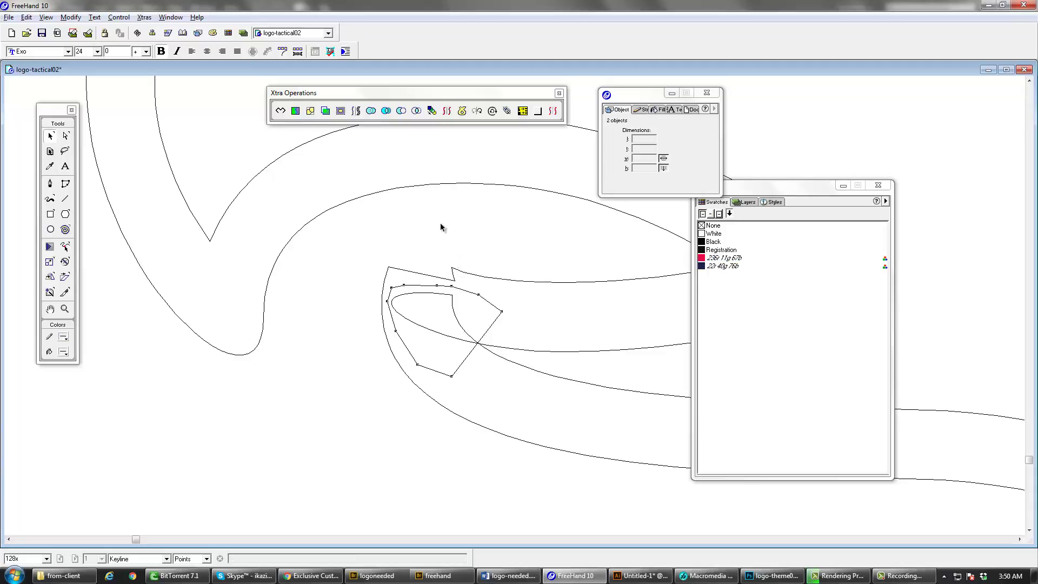
click(371, 111)
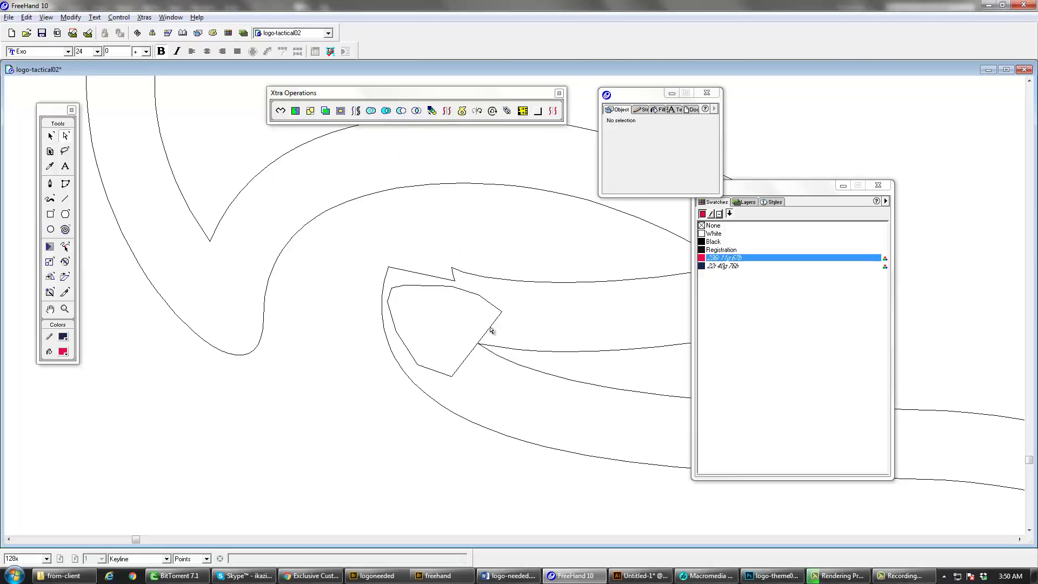
drag(484, 328, 362, 389)
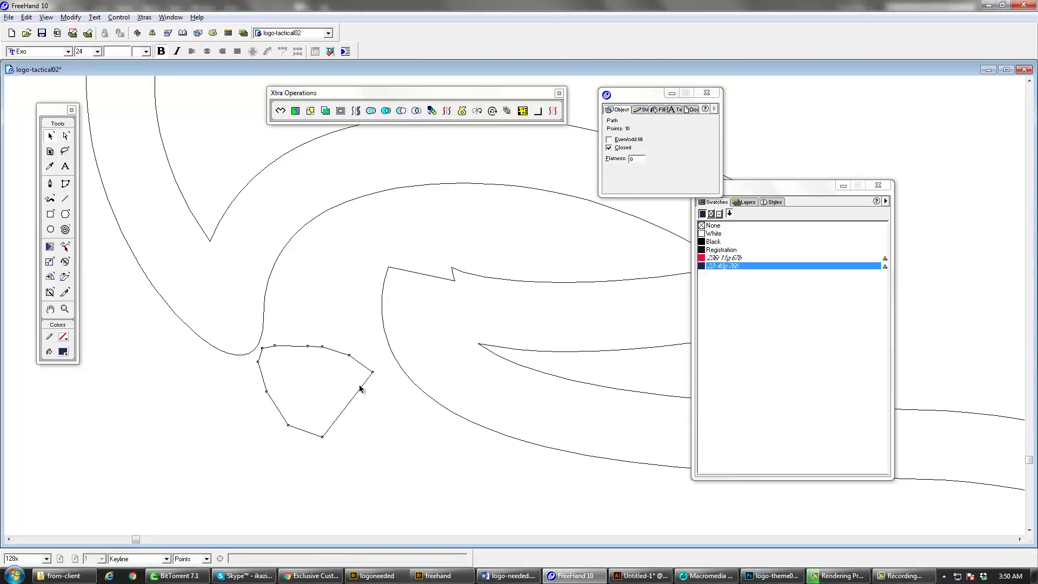
key(Delete)
- Return the display to Flash Anti-alias and examine the cleaned feathered eagle together with the neighbouring logo variants
alt+click(483, 347)
alt+click(527, 362)
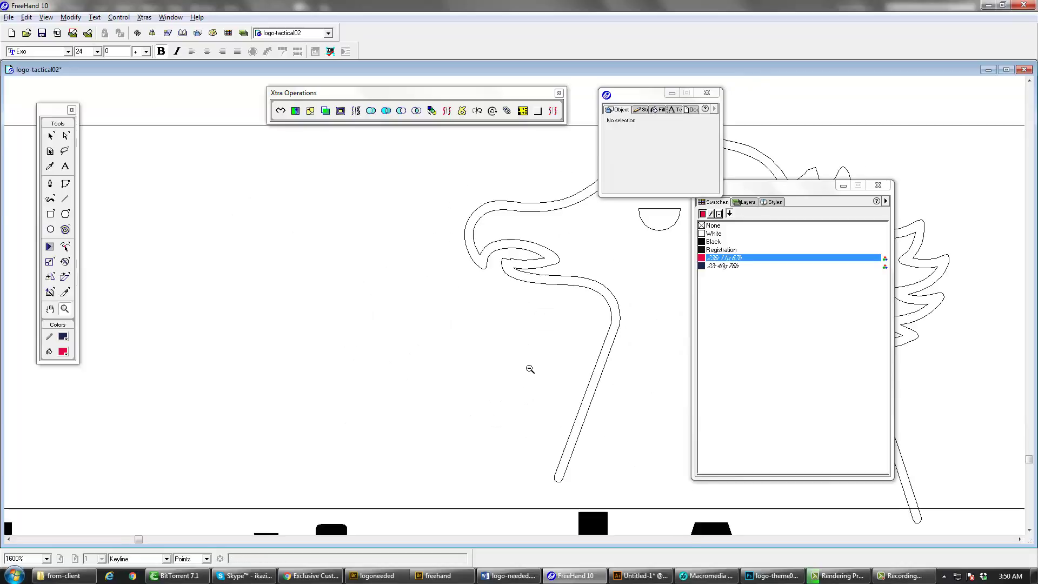
alt+click(537, 293)
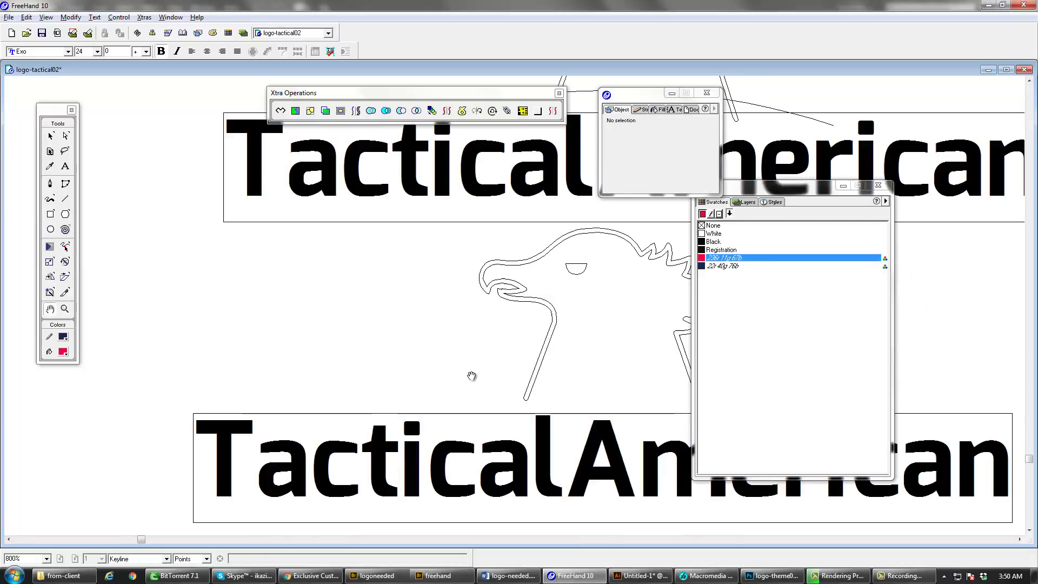
click(133, 562)
click(135, 549)
key(space)
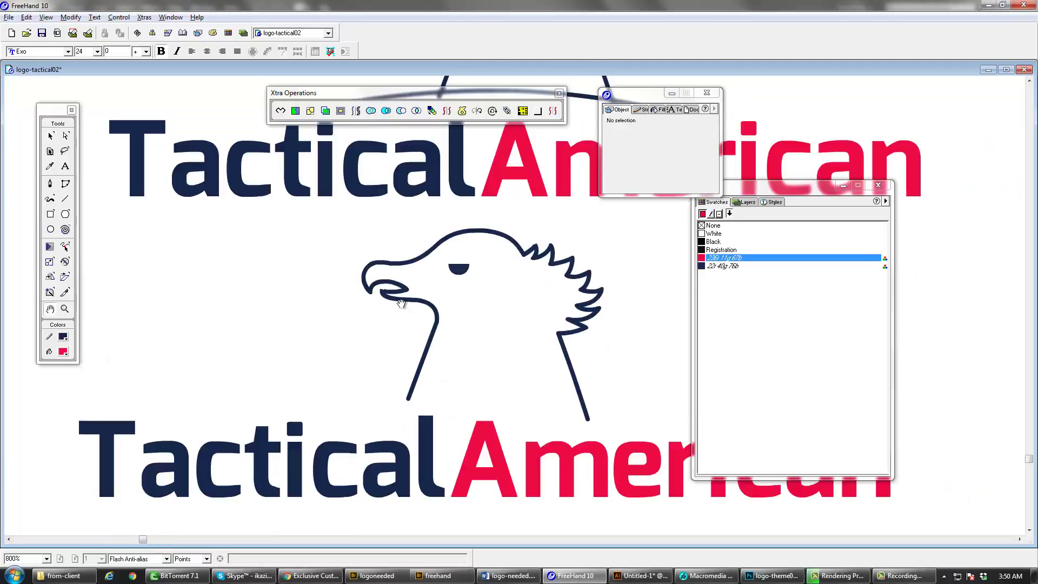
click(401, 303)
alt+click(528, 319)
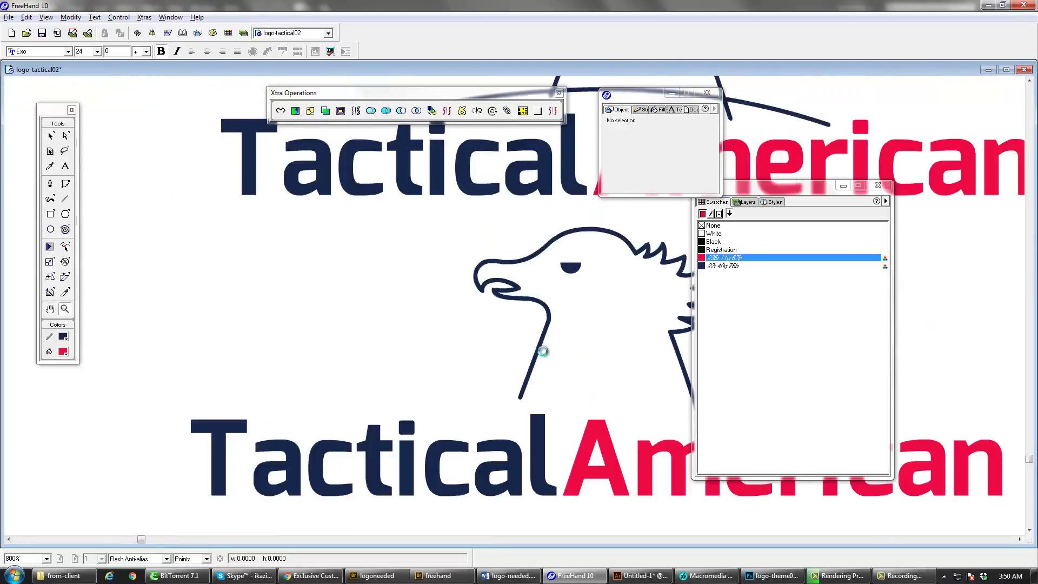
alt+click(545, 347)
drag(556, 346, 403, 415)
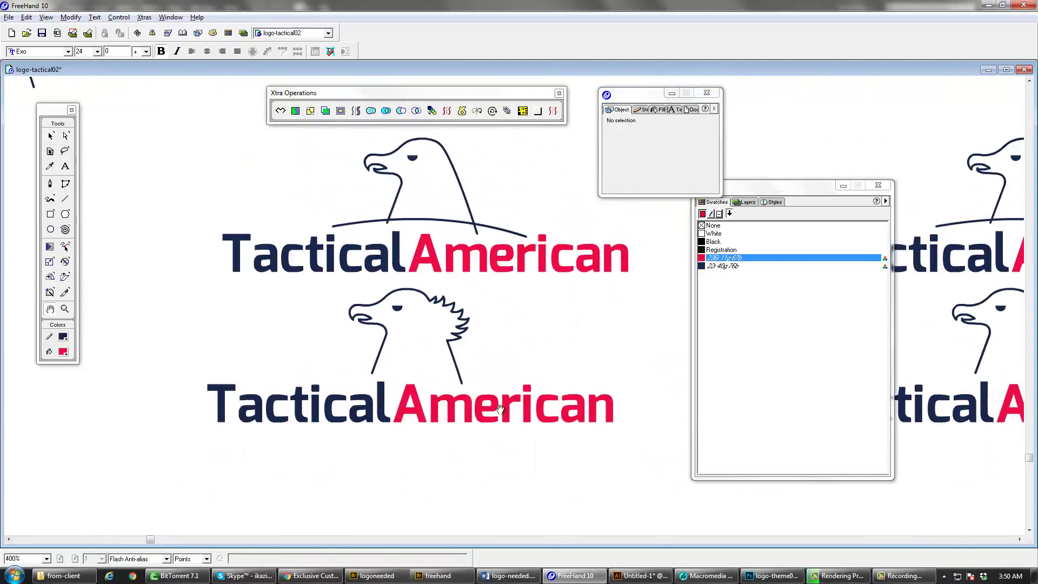
alt+click(570, 421)
- Move the feathered eagle logo down to leave a wider gap below the plain eagle logo
key(v)
click(489, 303)
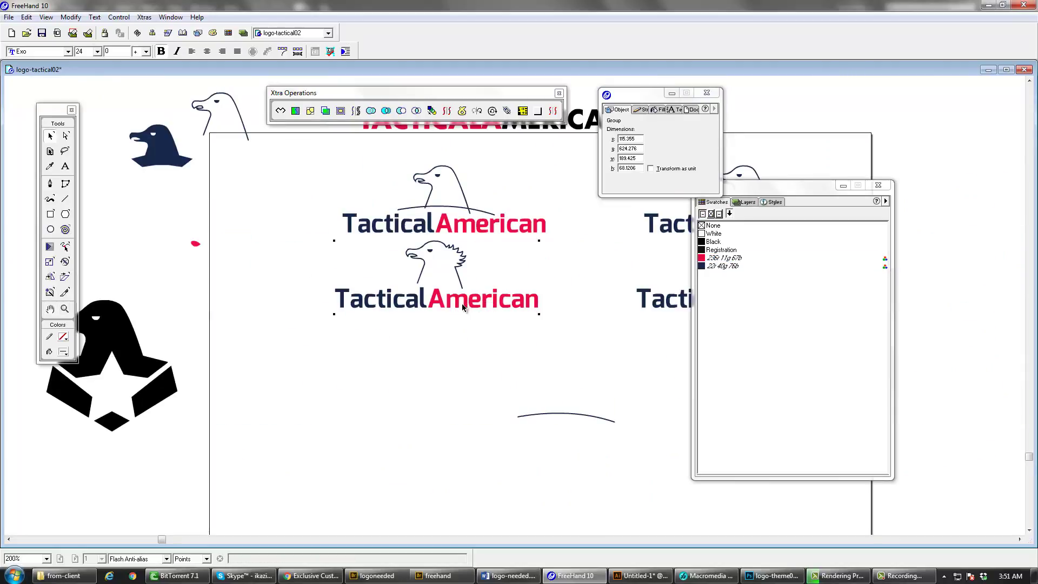
drag(462, 303, 458, 365)
click(464, 234)
key(Delete)
key(ctrl+z)
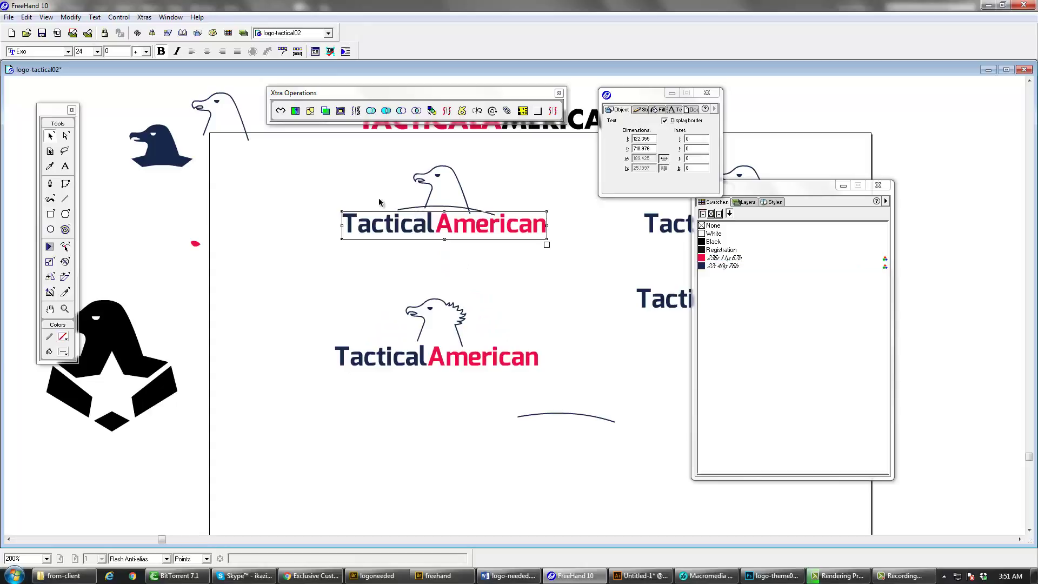
- Shift the plain eagle logo slightly left and place a copy of its TacticalAmerican wordmark overlapping its end
drag(309, 156, 455, 316)
key(ctrl+g)
click(495, 243)
key(space)
click(448, 279)
key(Tab)
key(space)
click(322, 319)
key(ctrl+shift+c)
- Set the font style of the copied TacticalAmerican wordmark to Plain
double_click(428, 305)
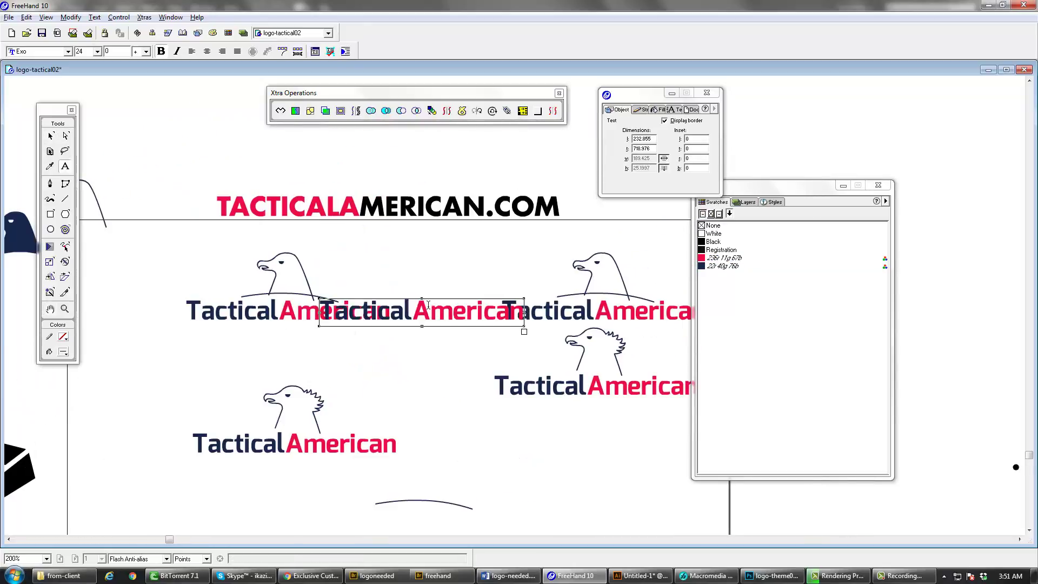
click(579, 277)
key(ctrl+t)
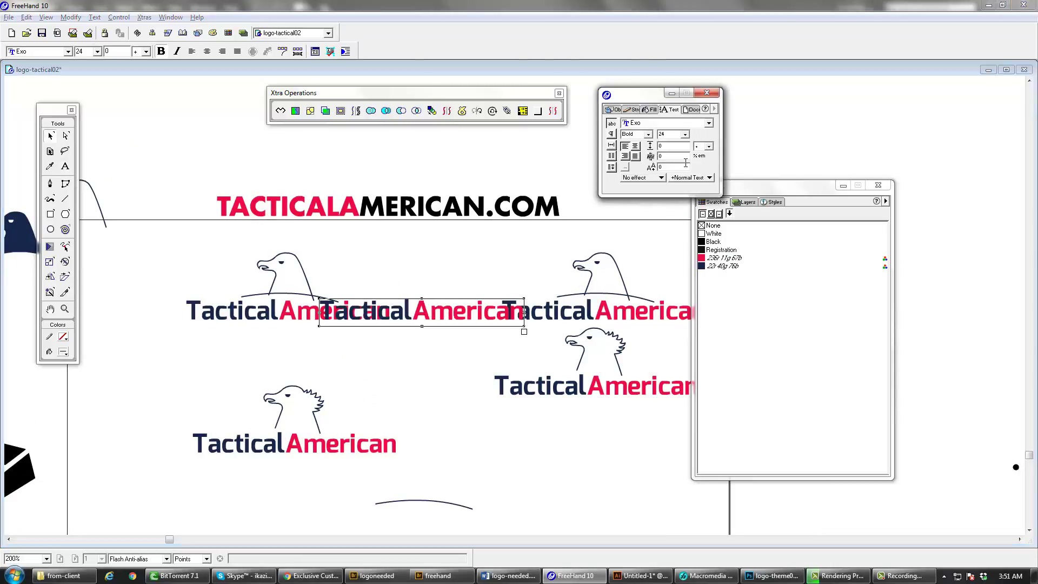
click(648, 134)
click(632, 140)
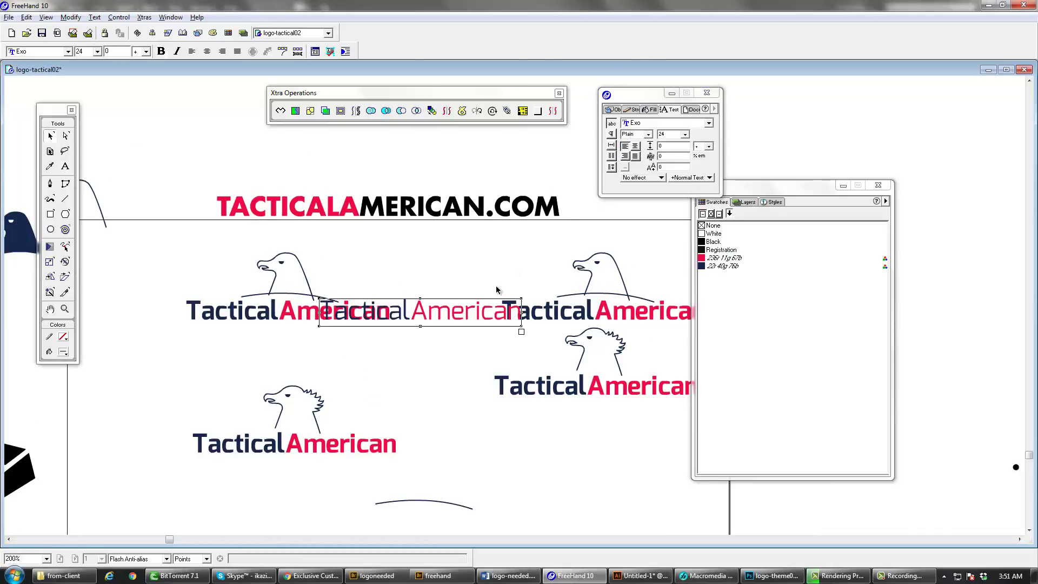
- Replace the copied wordmark's text with ".com" and align it directly after the plain eagle logo's wordmark
double_click(475, 310)
key(ctrl+a)
text(.c)
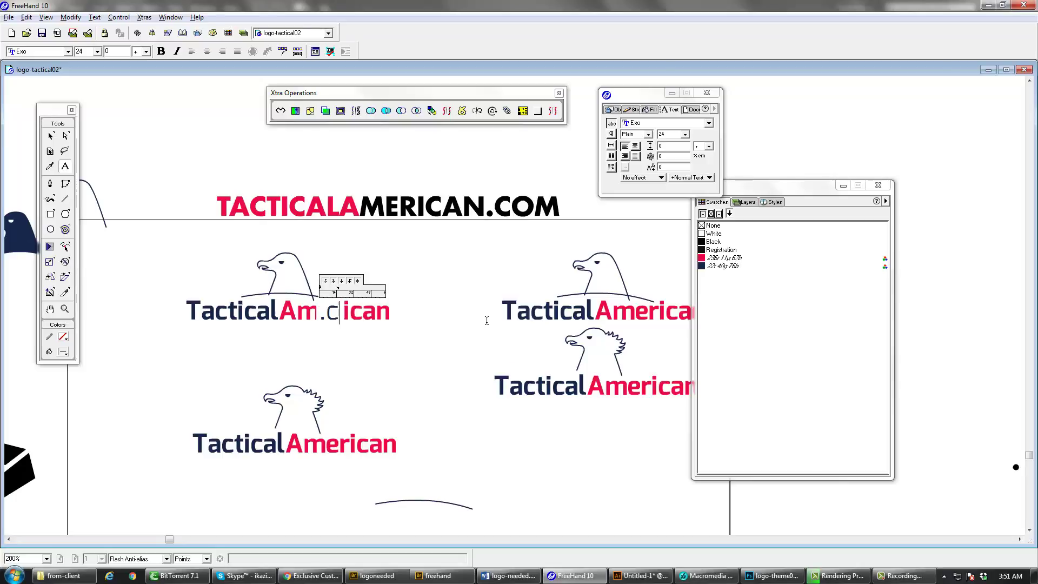
text(om)
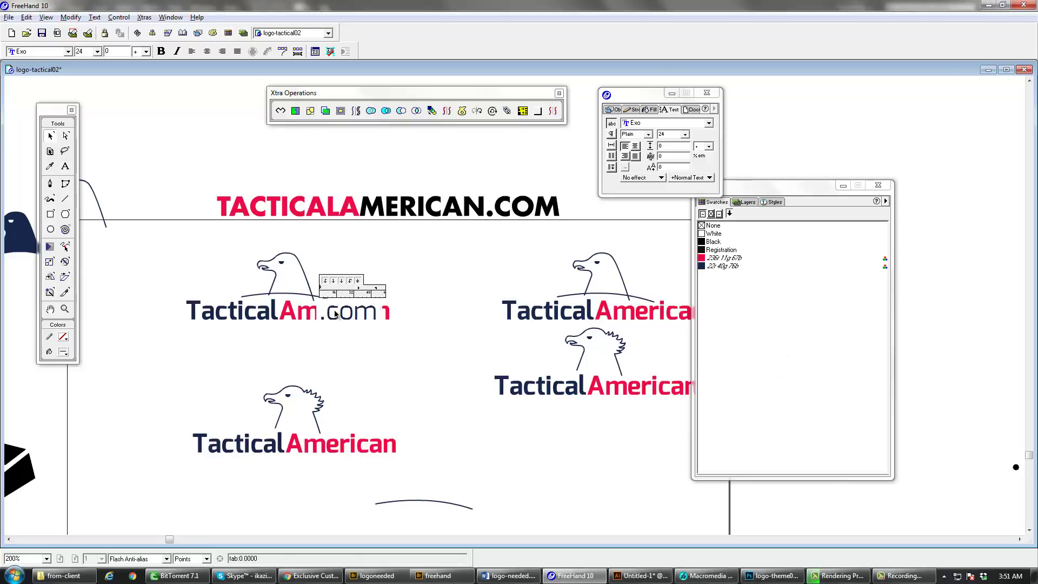
click(335, 314)
drag(358, 316, 433, 322)
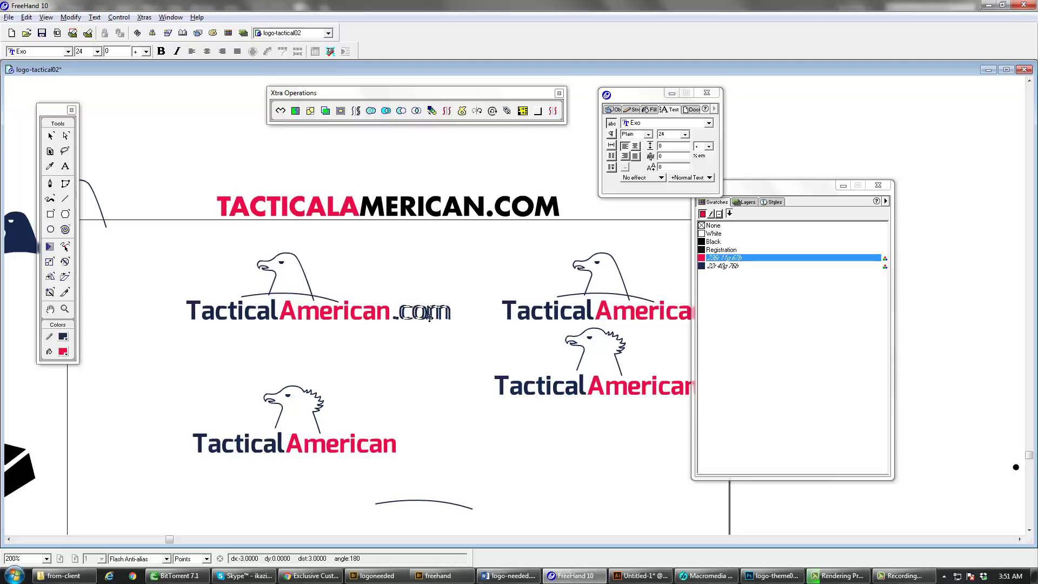
click(437, 338)
- Copy the feathered eagle logo's wordmark sideways and replace the copied text with ".com"
drag(406, 343, 459, 453)
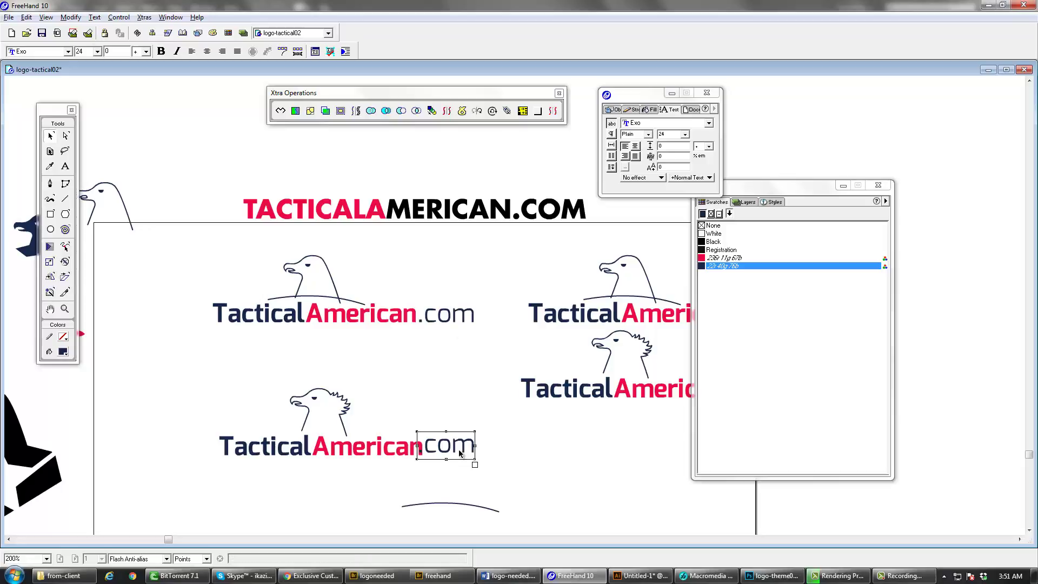
key(Delete)
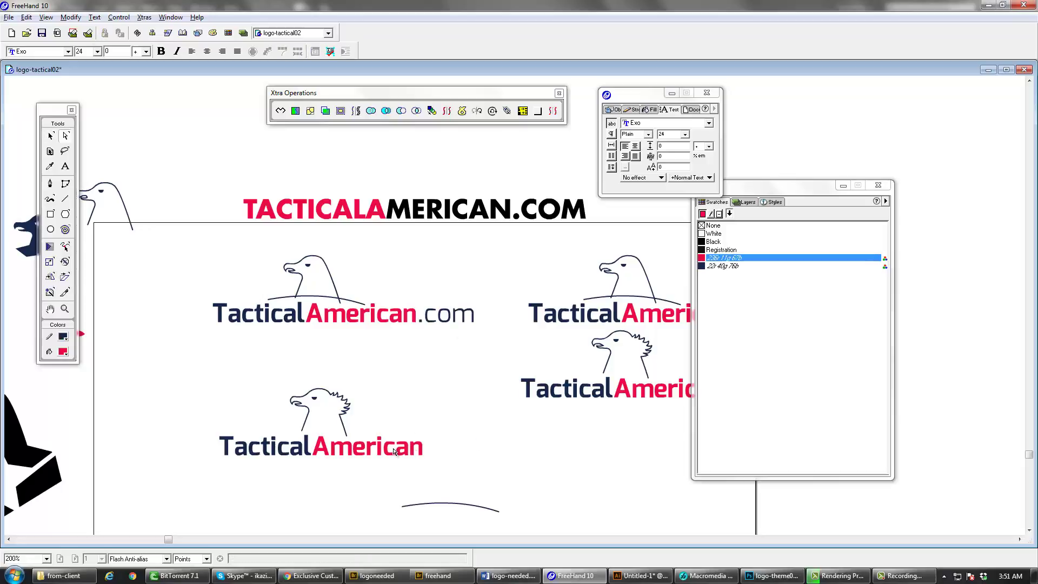
click(394, 451)
drag(394, 451, 552, 454)
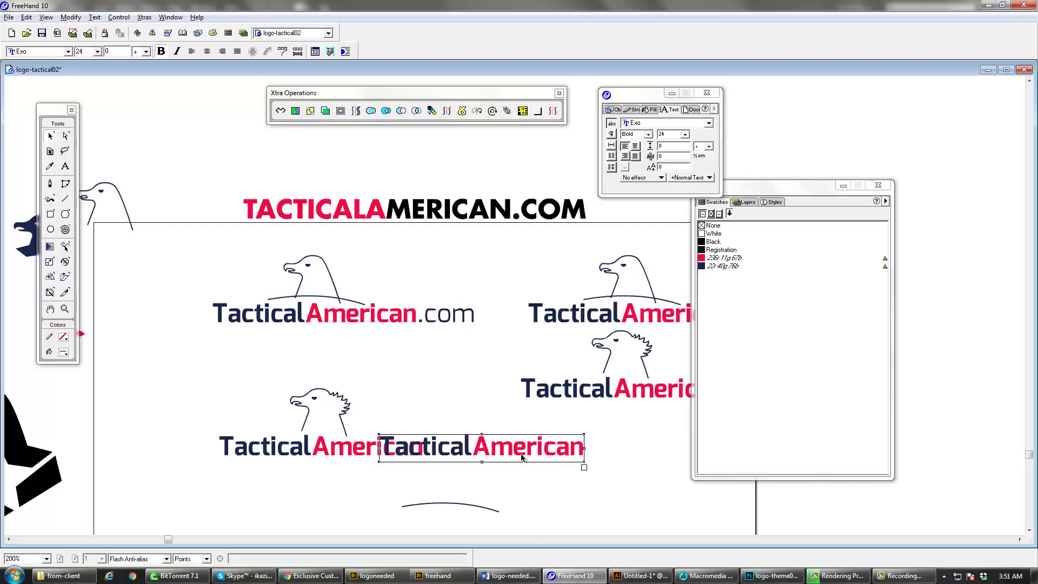
double_click(521, 458)
key(ctrl+a)
text(.com)
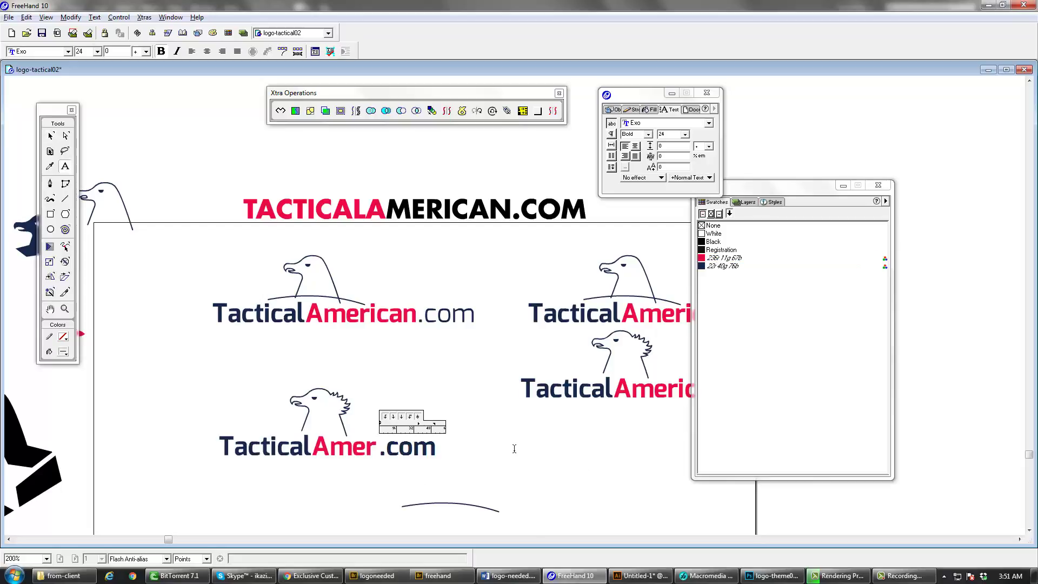
click(492, 437)
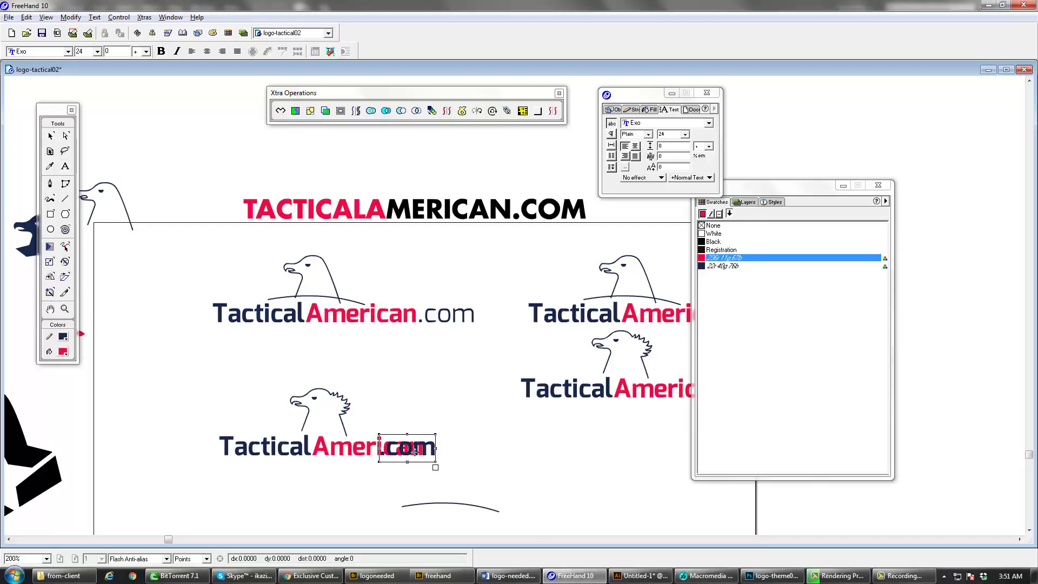
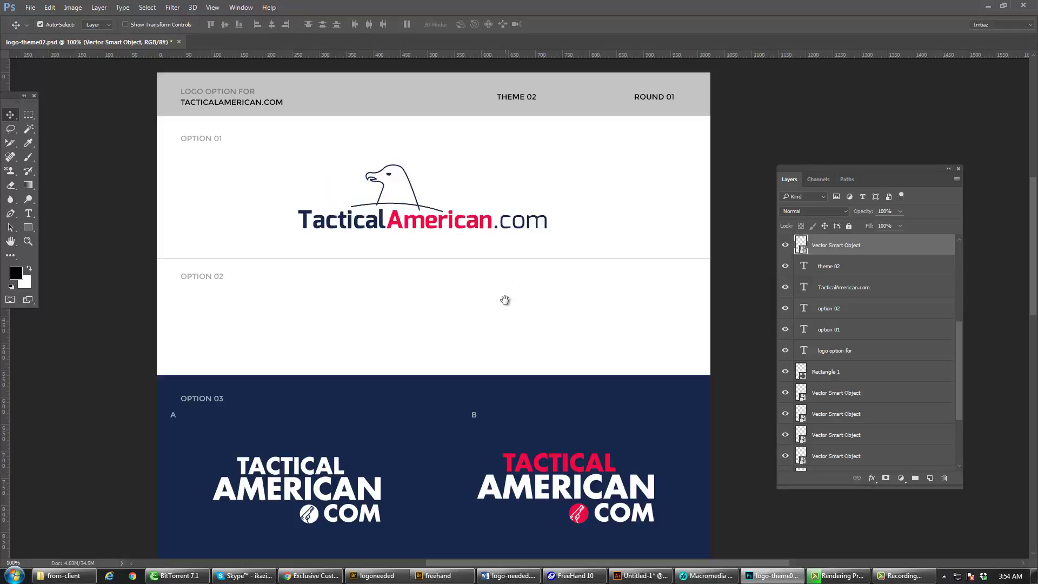
- Switch to FreeHand and copy the feathered eagle TacticalAmerican.com logo
scroll(508, 286, down, 1)
key(alt+Tab)
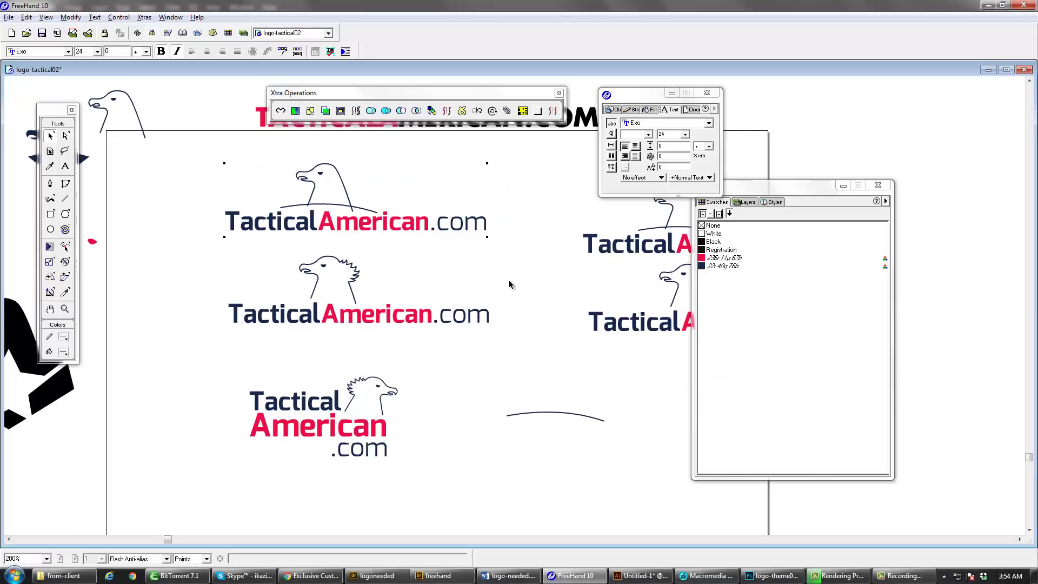
click(446, 320)
click(514, 347)
drag(182, 265, 182, 252)
key(ctrl+c)
- Switch to Photoshop, paste the feathered eagle logo as a smart object in the Option 02 section, and enlarge it proportionally
key(alt+Tab)
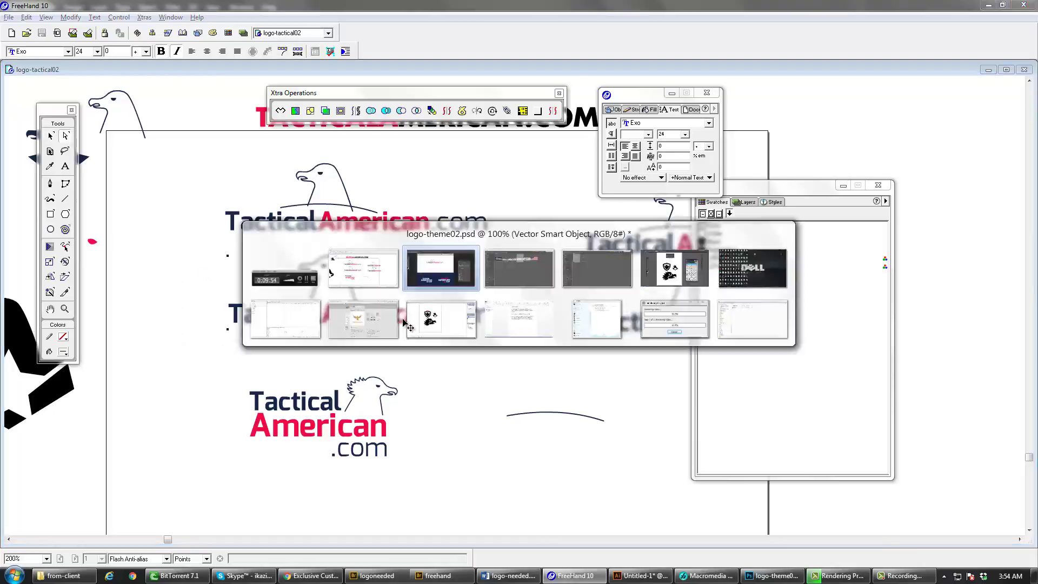
key(ctrl+v)
click(552, 177)
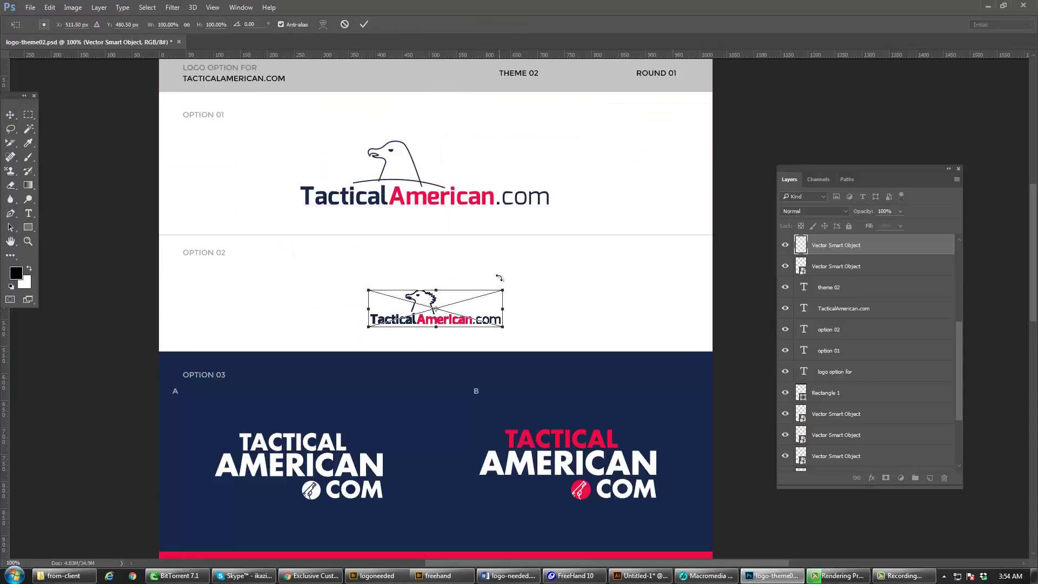
drag(505, 327, 600, 358)
key(Return)
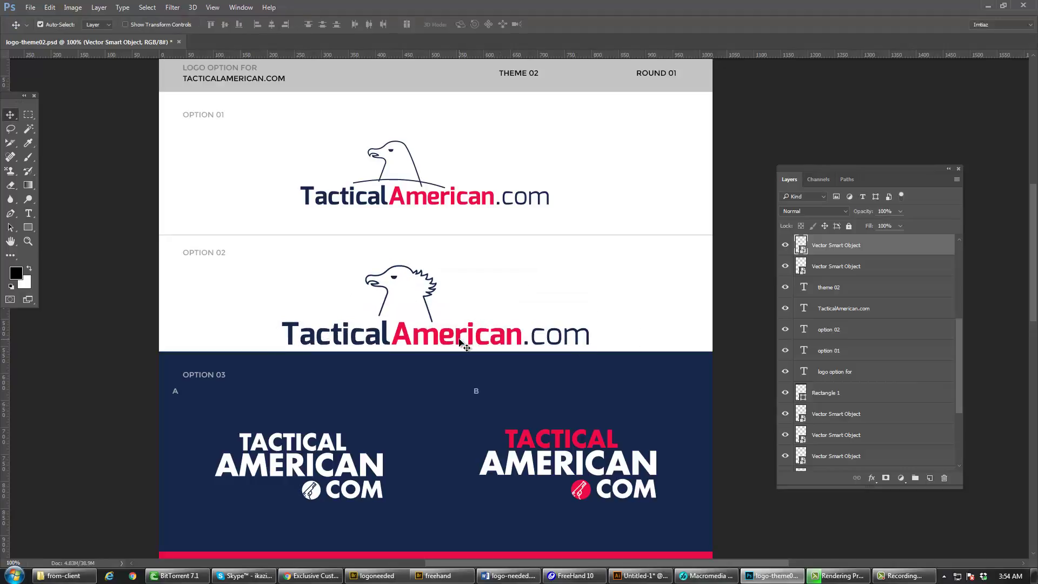
- Move the feathered eagle logo slightly up within the white Option 02 section
drag(459, 340, 483, 206)
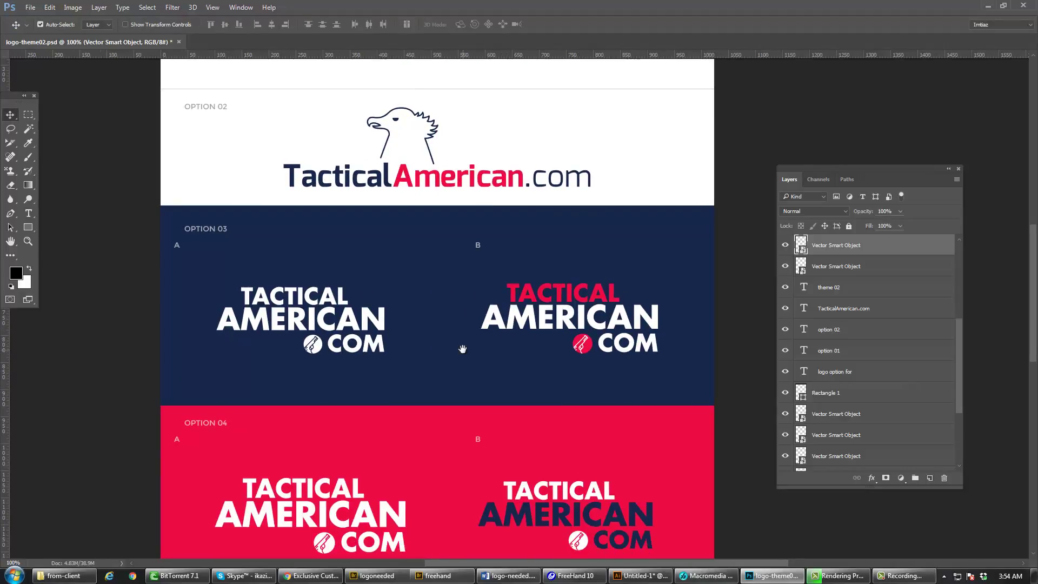
mouse_move(461, 361)
mouse_down()
mouse_move(463, 225)
mouse_move(479, 263)
mouse_move(474, 391)
mouse_up()
mouse_move(472, 300)
mouse_down()
mouse_move(469, 362)
mouse_move(474, 294)
mouse_up()
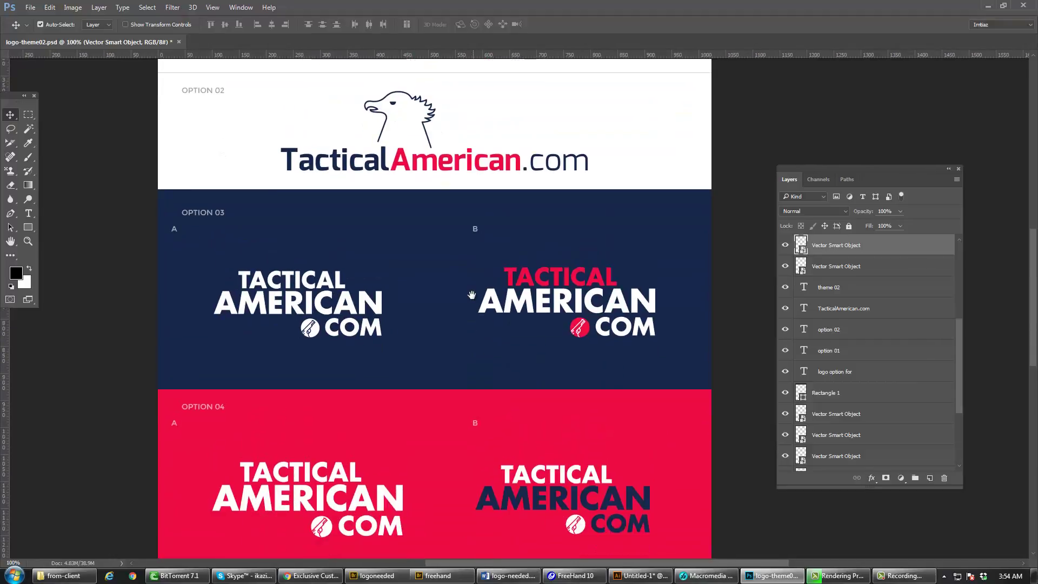
- Extend the canvas height to 1800 pixels with the anchor at the top centre
key(alt)
key(ctrl+alt+c)
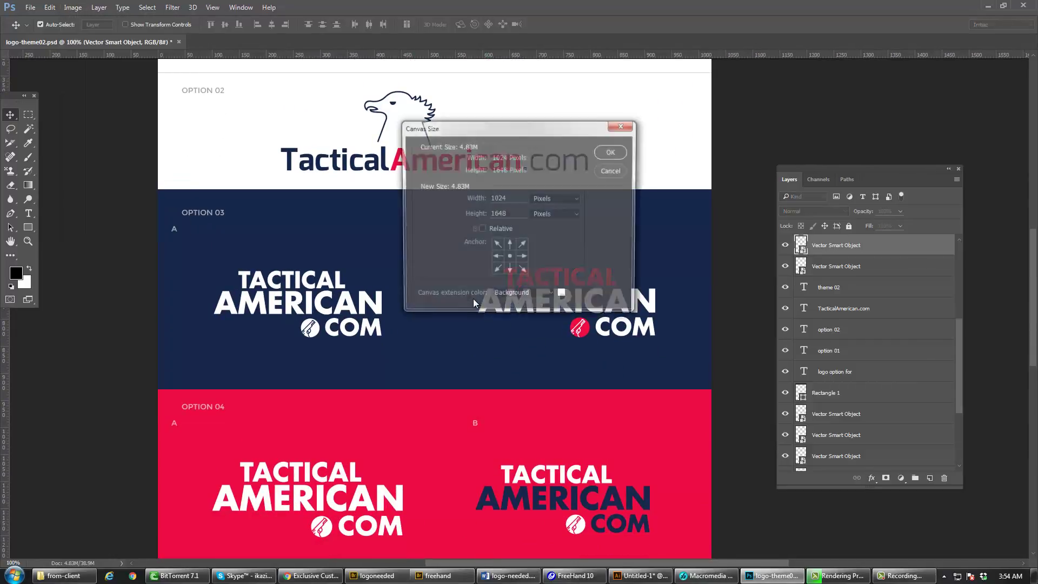
double_click(514, 215)
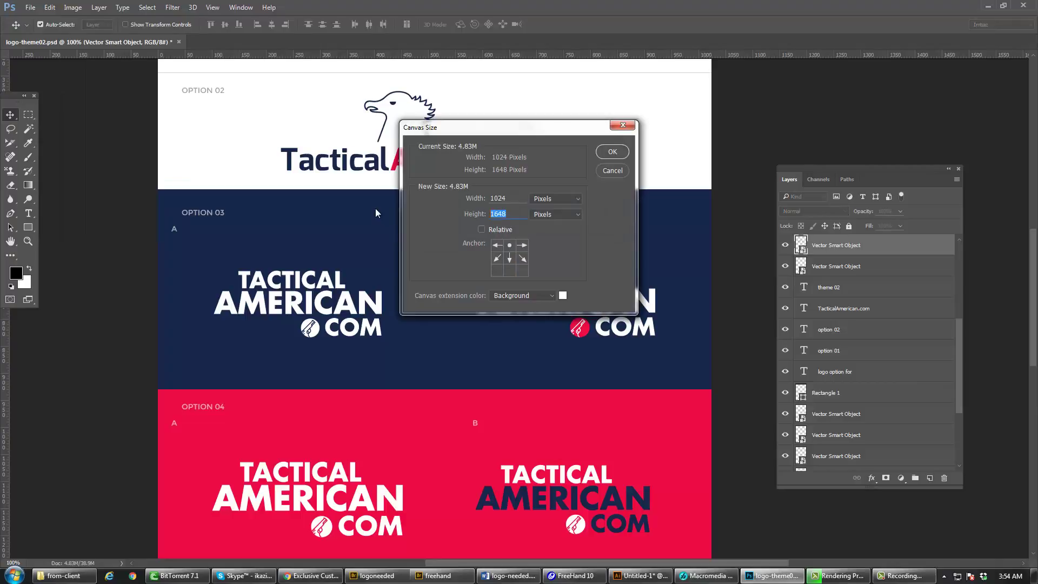
text(1800)
key(Return)
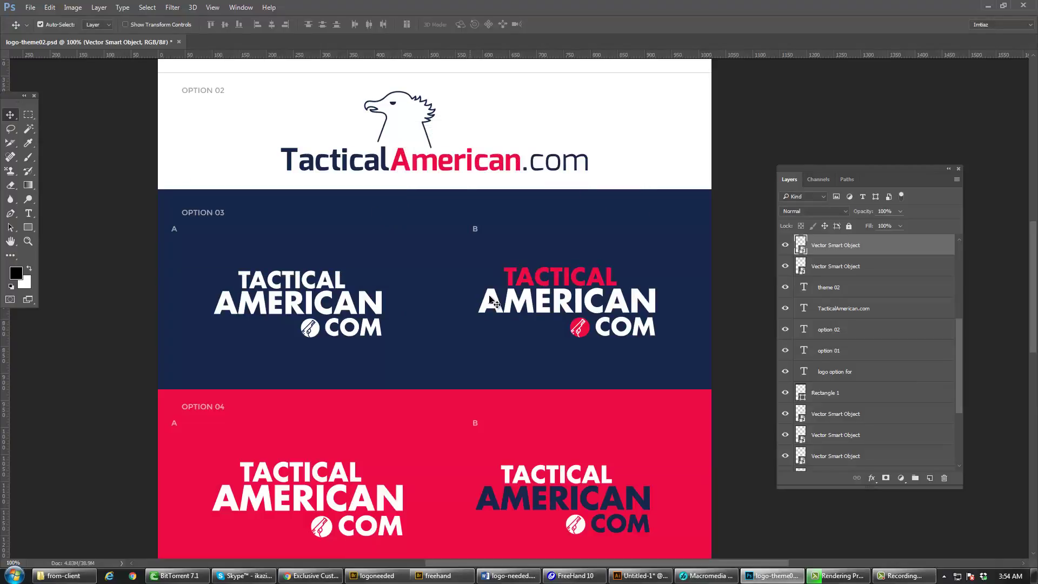
key(ctrl+minus)
key(ctrl+minus)
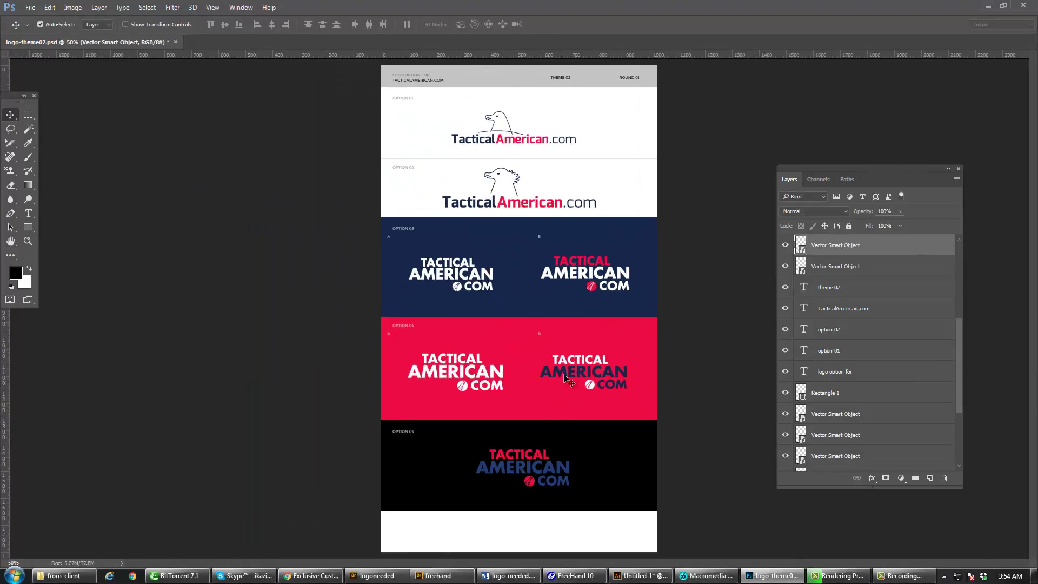
drag(565, 375, 500, 386)
key(ctrl+z)
key(ctrl+z)
drag(532, 459, 533, 474)
key(ctrl+z)
- Select all the contents of the Option 03, 04 and 05 sections and move them down to enlarge the white Option 02 area
drag(695, 529, 361, 239)
mouse_move(495, 313)
mouse_down()
mouse_move(495, 322)
mouse_move(500, 314)
mouse_up()
ctrl+click(538, 245)
ctrl+click(539, 246)
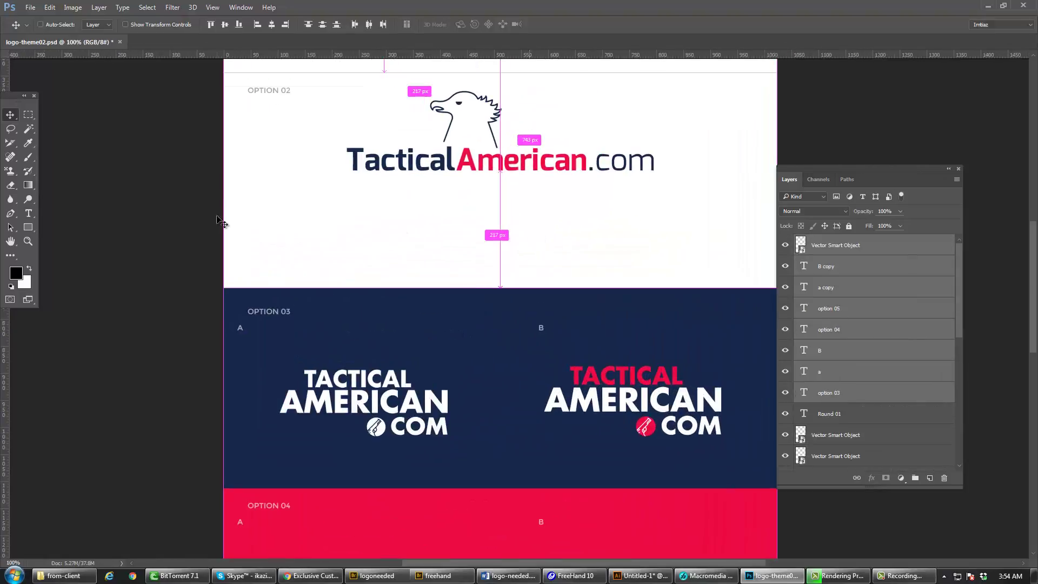
- Move the feathered eagle logo down within the Option 02 section, and lower the OPTION 02 label slightly
drag(507, 250, 478, 338)
click(490, 261)
drag(488, 262, 488, 296)
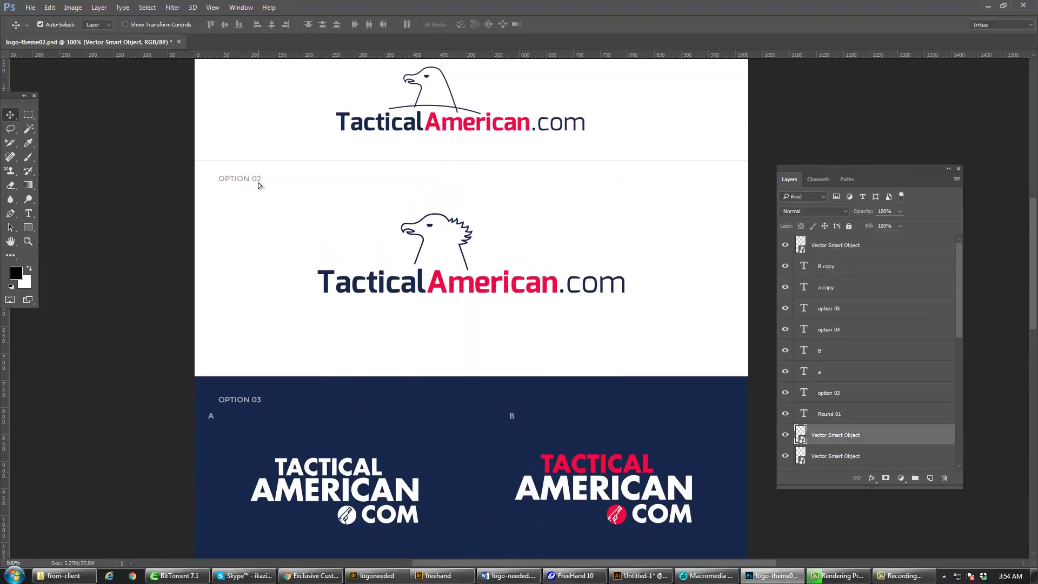
drag(258, 183, 259, 199)
drag(540, 355, 546, 433)
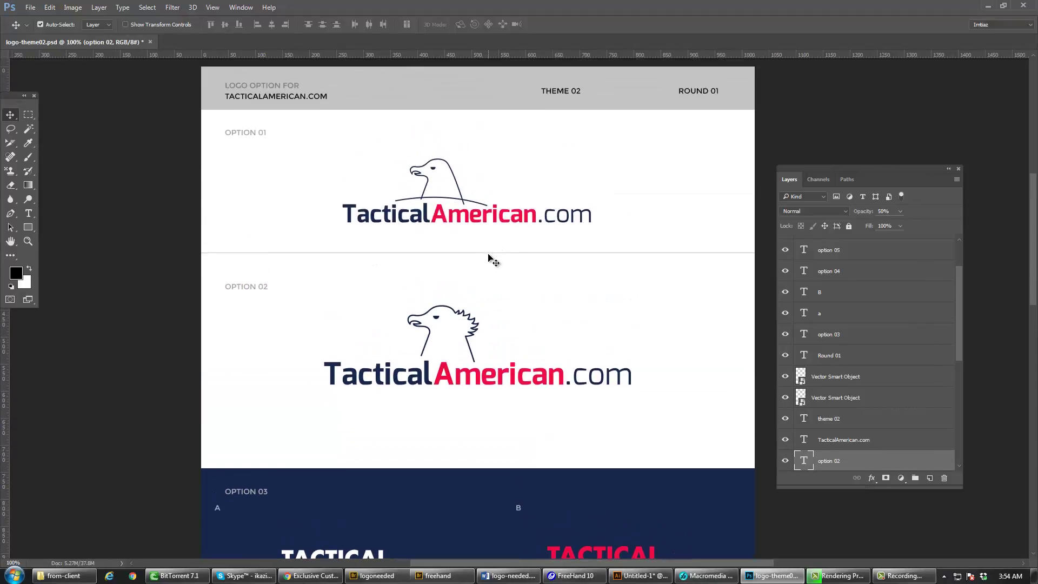
- Lower the divider line between Options 01 and 02, and shift the OPTION 02 label and feathered eagle logo down to match
drag(488, 252, 497, 329)
scroll(486, 301, down, 3)
click(260, 205)
drag(259, 203, 262, 226)
key(space)
drag(449, 267, 440, 298)
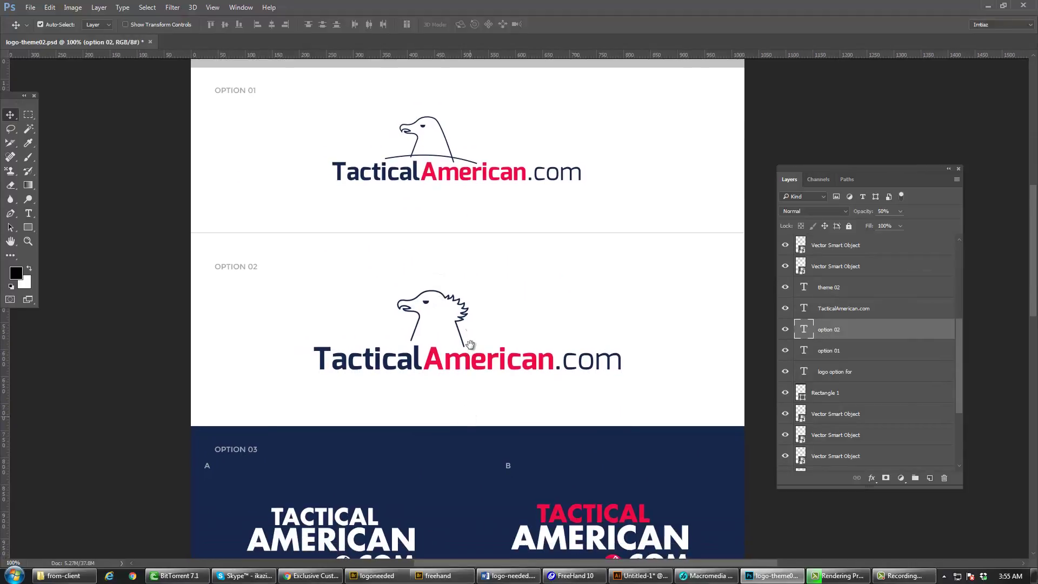
- Try to reposition the two logos in the navy Option 03 section, and undo the moves
drag(466, 519, 470, 359)
drag(514, 393, 510, 357)
click(597, 346)
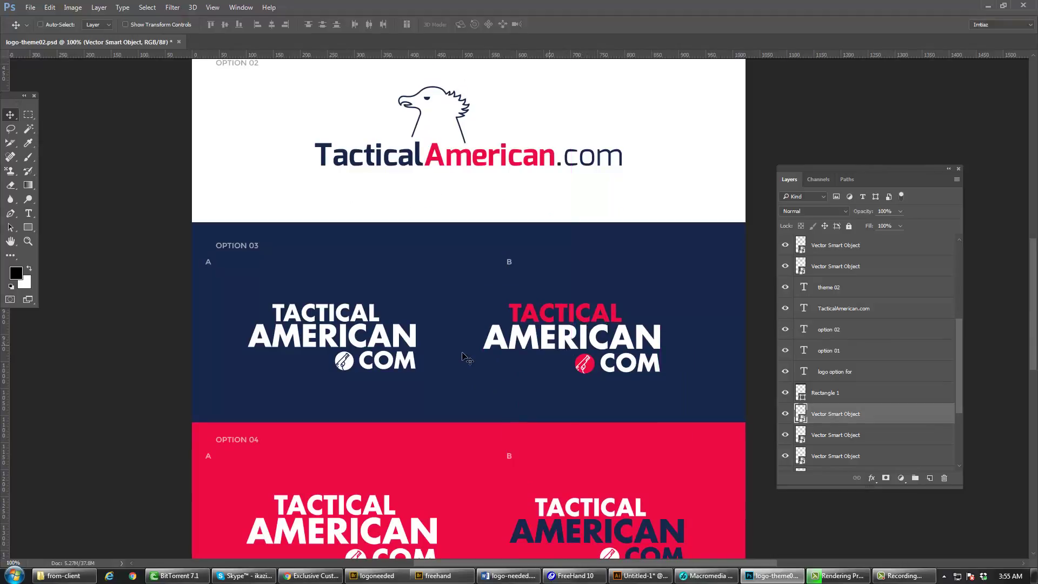
shift+click(414, 341)
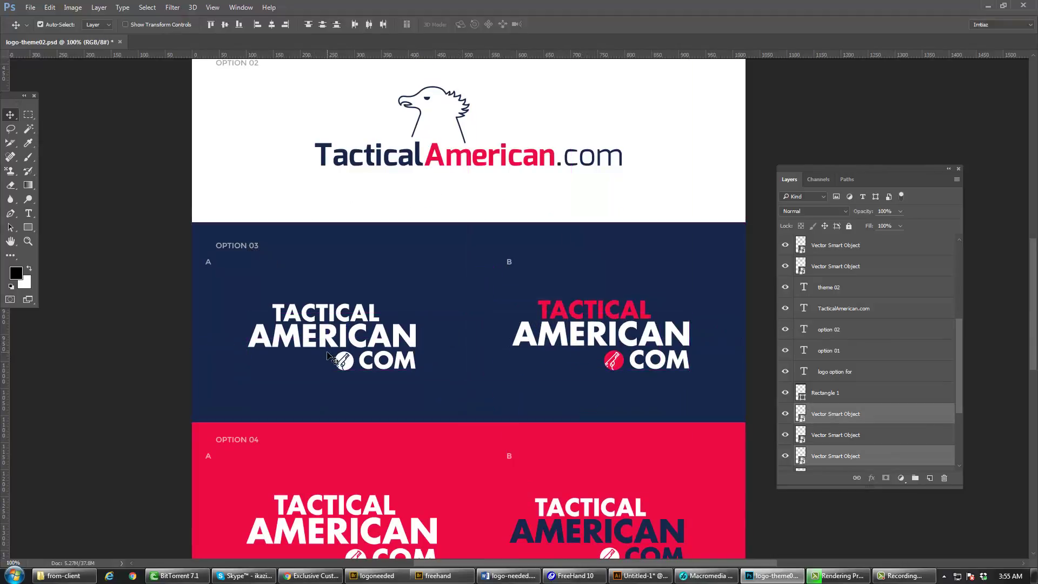
drag(368, 340, 409, 357)
key(ctrl+z)
click(366, 221)
key(ctrl+z)
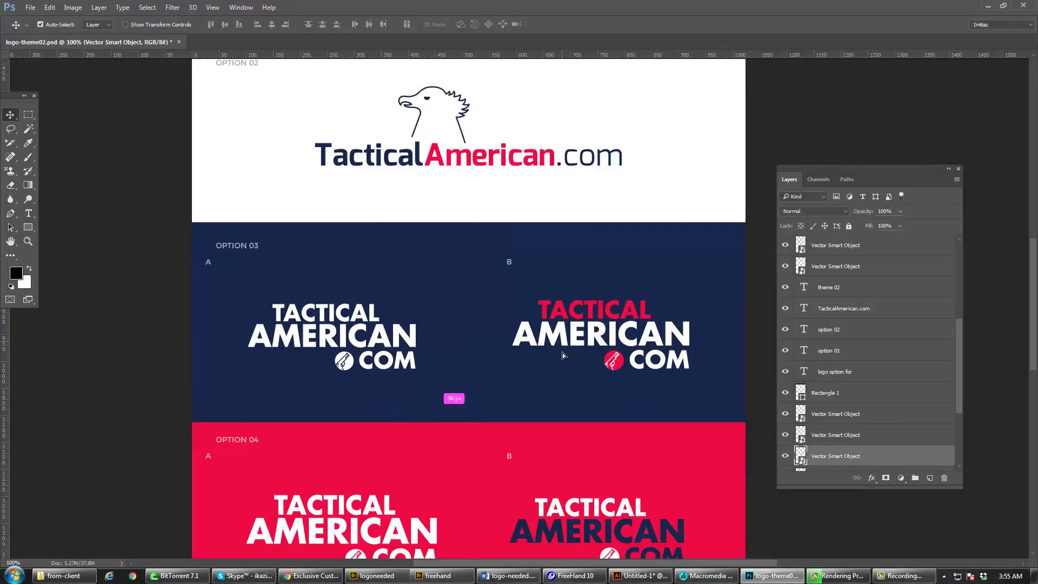
- Select both Option 03 logos and delete them, and undo the deletion while keeping both selected
shift+click(562, 339)
drag(562, 339, 562, 351)
key(ctrl+z)
key(Delete)
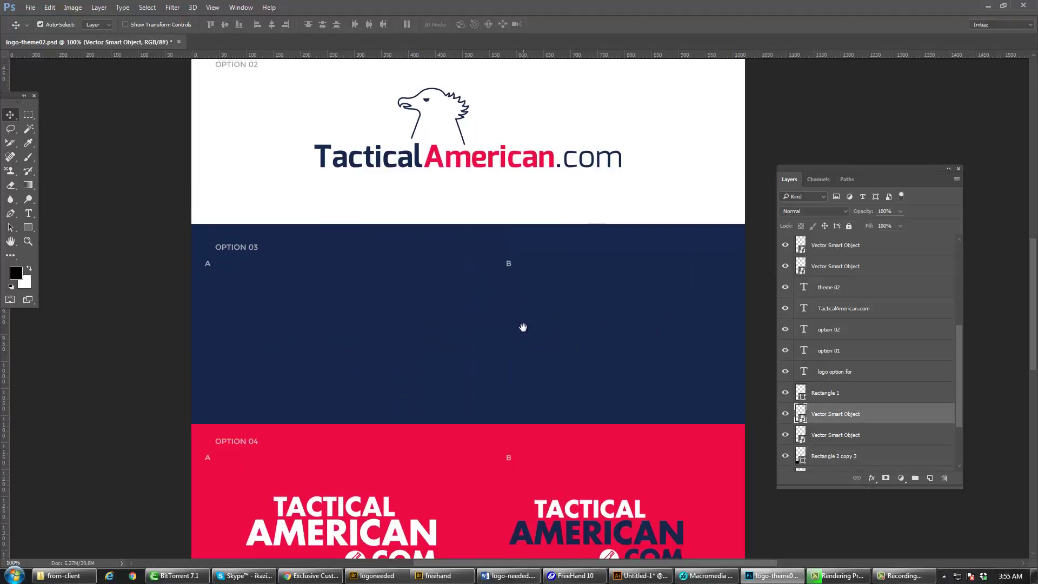
scroll(523, 326, up, 1)
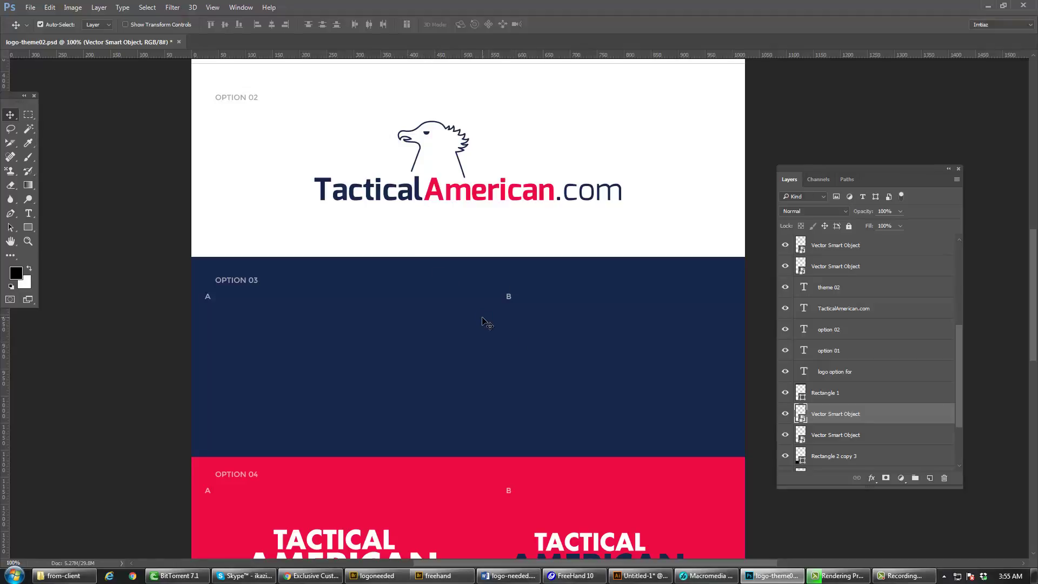
key(ctrl+z)
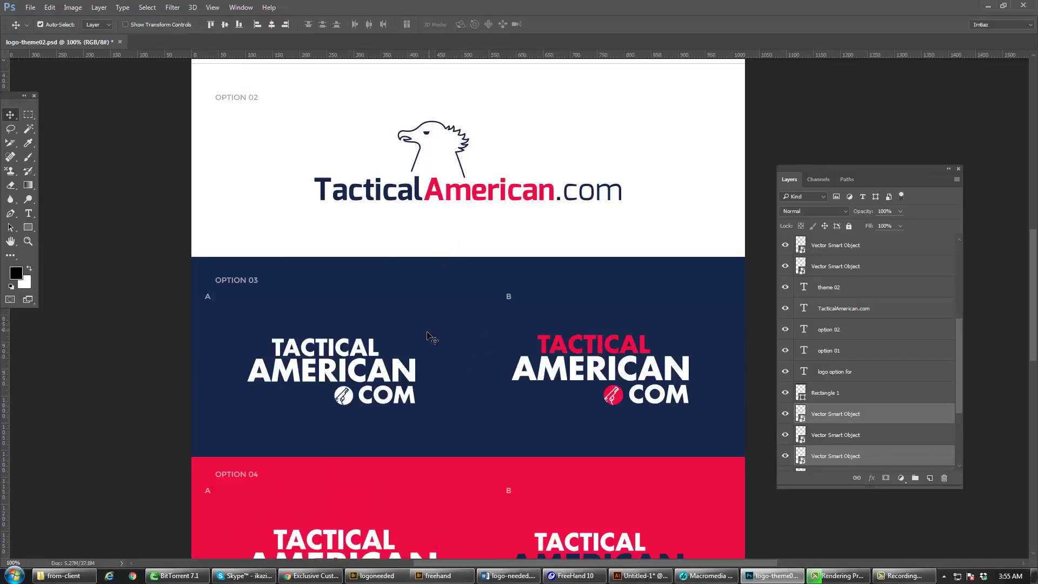
drag(413, 384, 407, 248)
key(ctrl+z)
- Extend the canvas height to 2500 pixels with the anchor at the top centre, and save the document
drag(439, 394, 442, 277)
scroll(442, 277, down, 2)
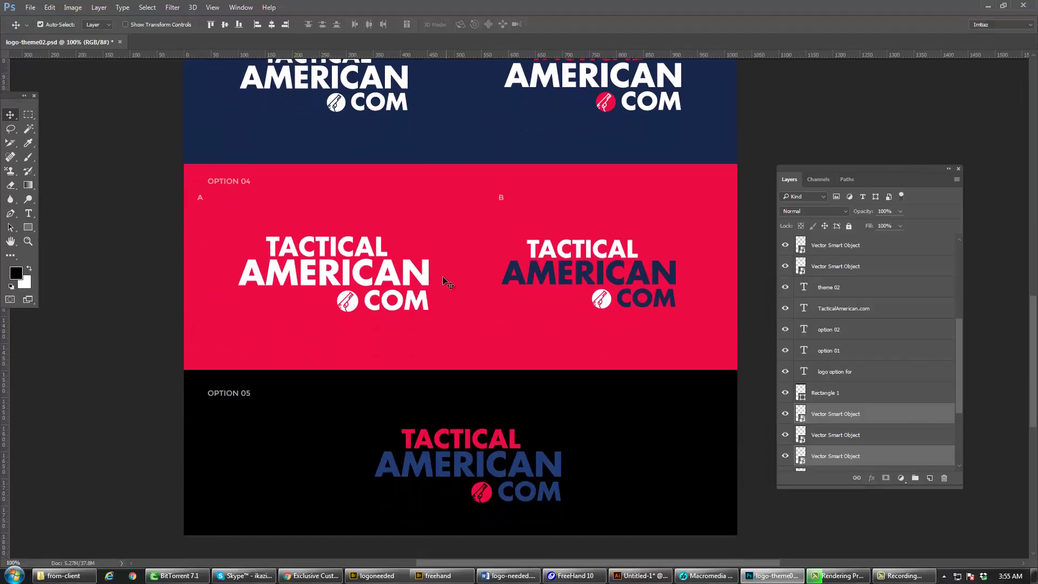
key(ctrl+alt+c)
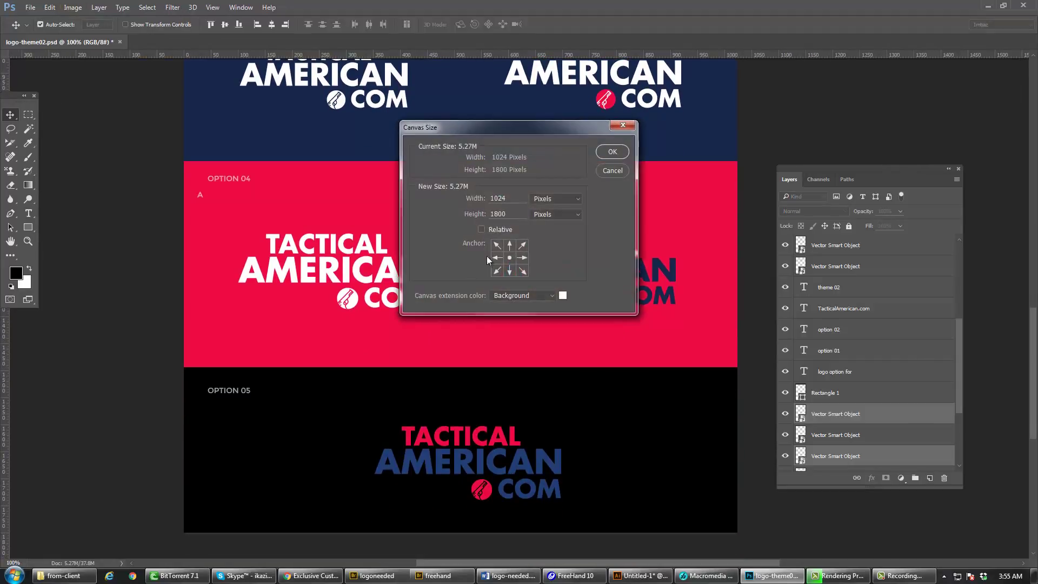
click(509, 245)
double_click(508, 214)
text(2500)
key(Return)
scroll(475, 382, down, 2)
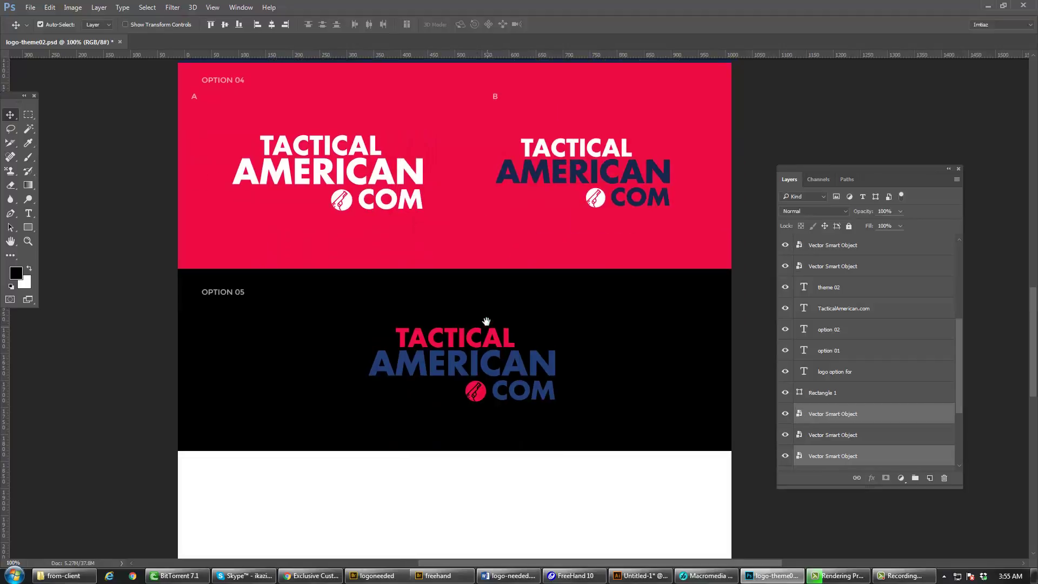
key(ctrl+s)
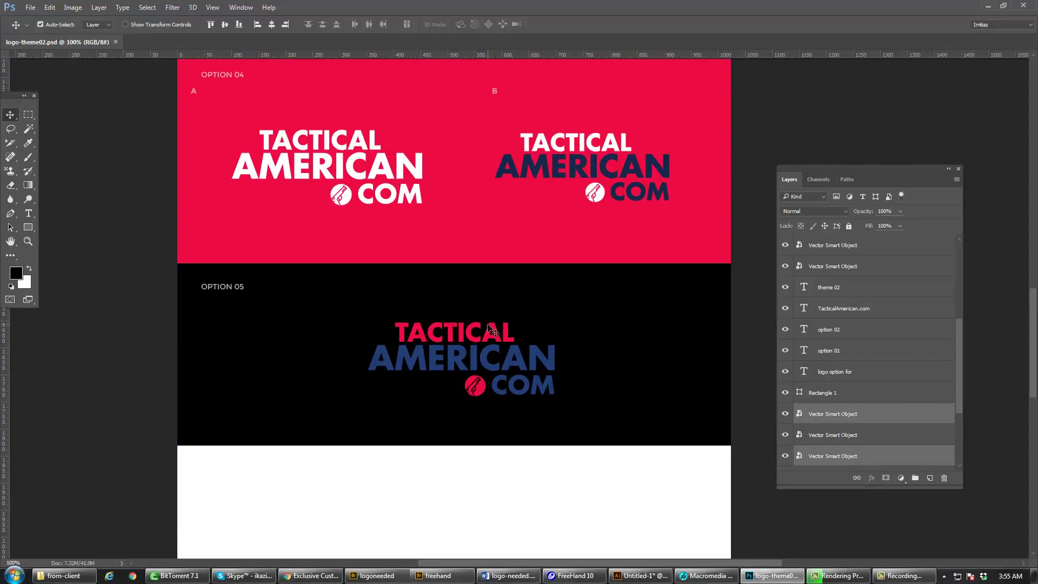
key(F5)
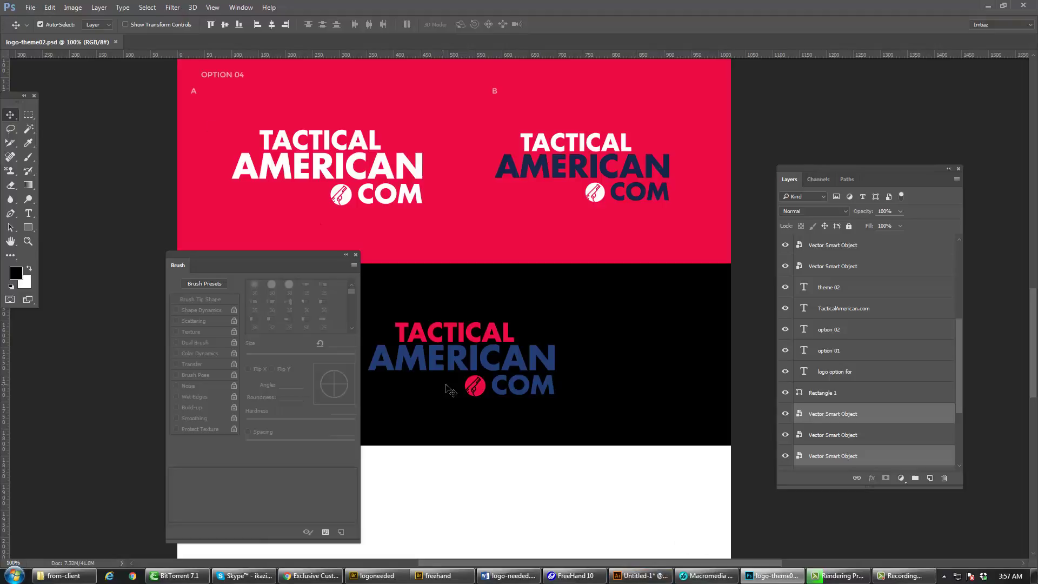
click(355, 254)
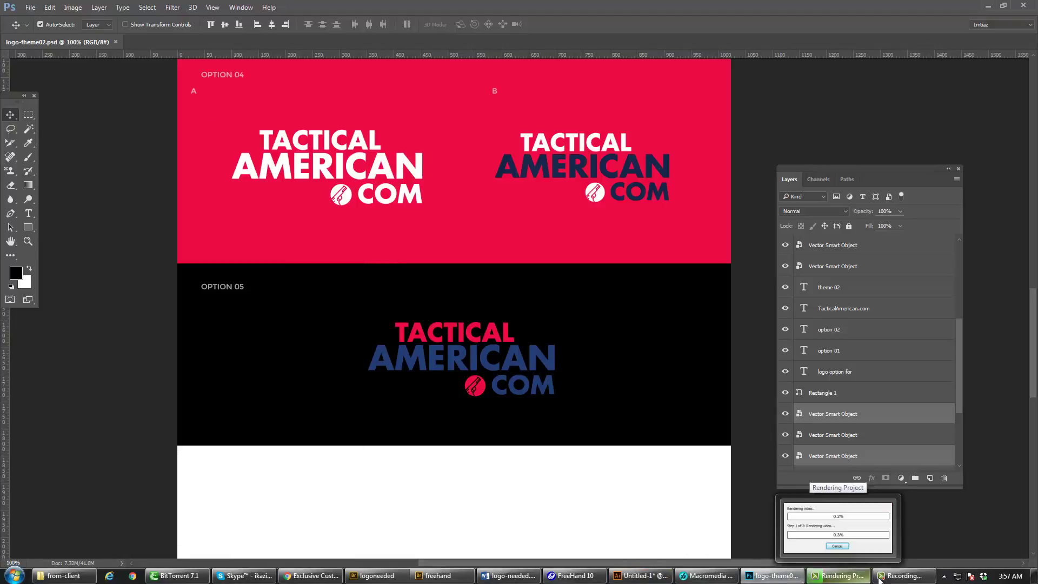
mouse_move(878, 580)
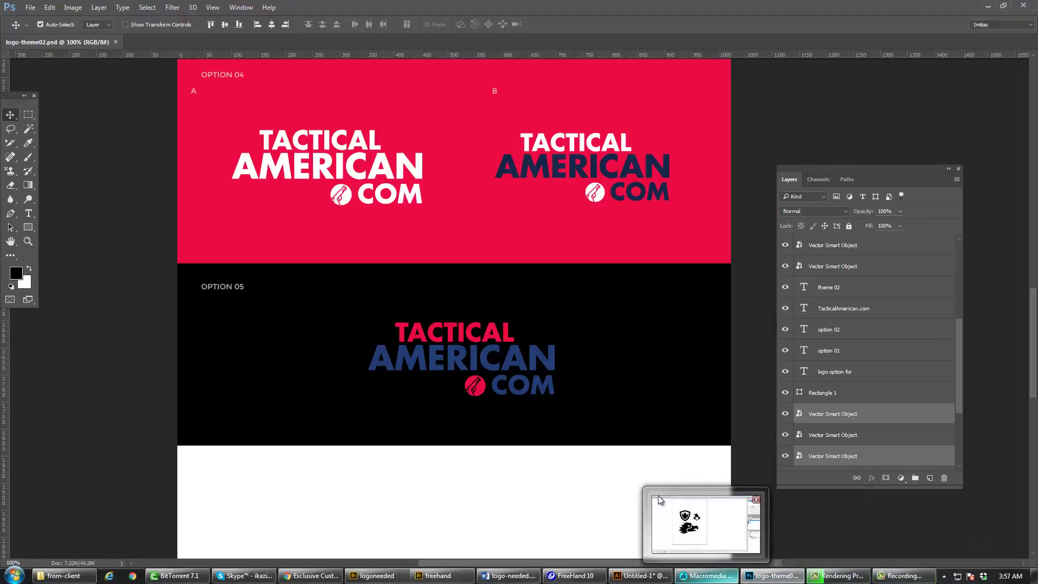
scroll(566, 426, up, 3)
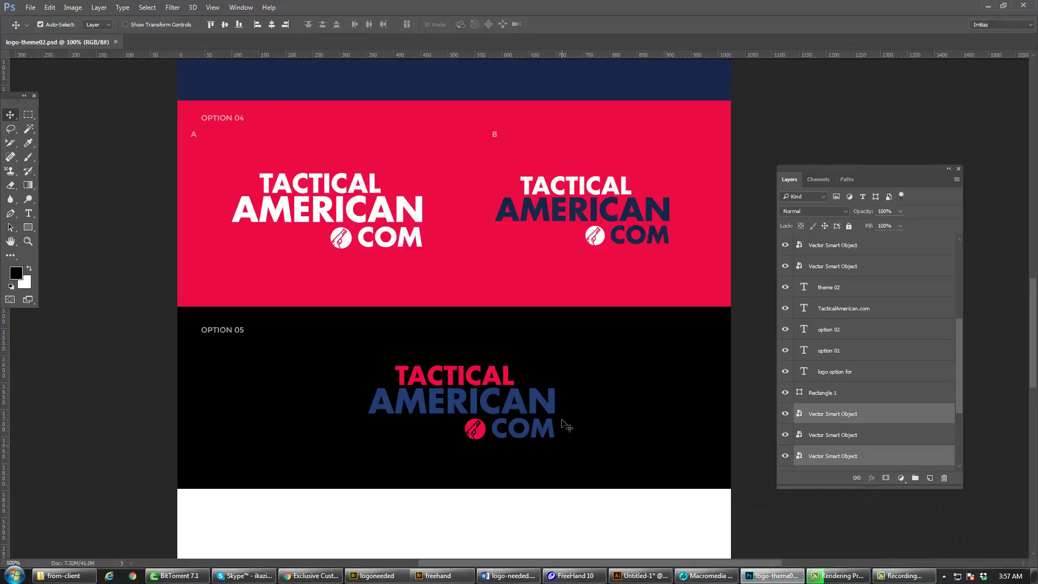
scroll(566, 426, up, 4)
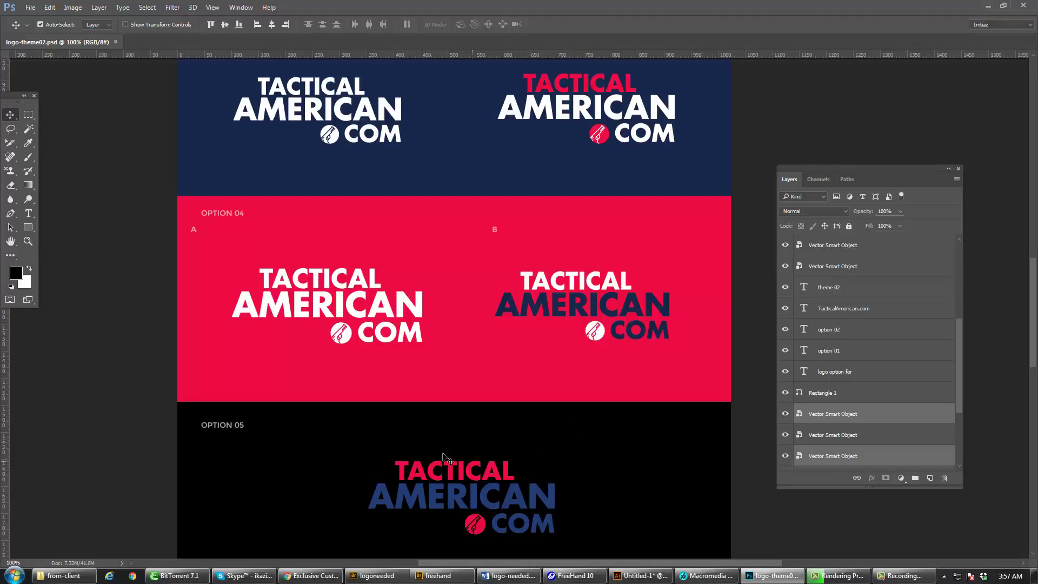
click(897, 579)
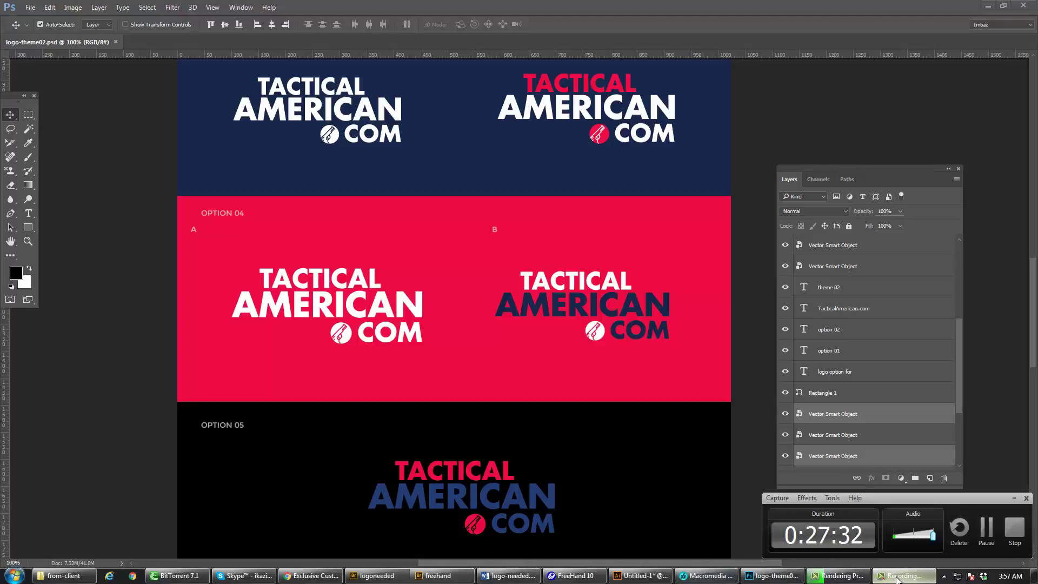
click(896, 579)
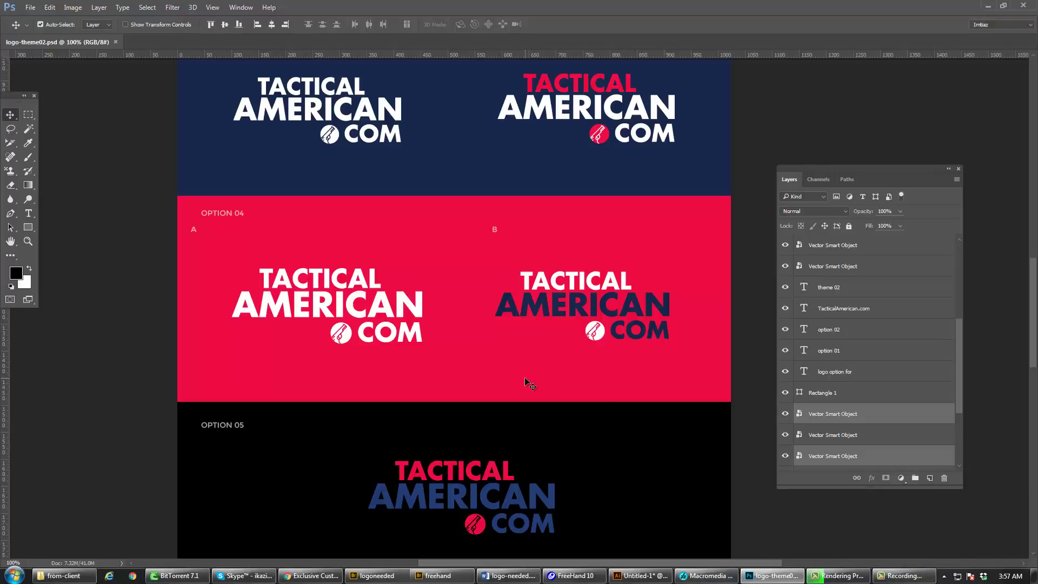
- Delete both stacked TACTICAL AMERICAN COM logos from the navy Option 03 section
scroll(525, 377, up, 2)
scroll(526, 379, up, 10)
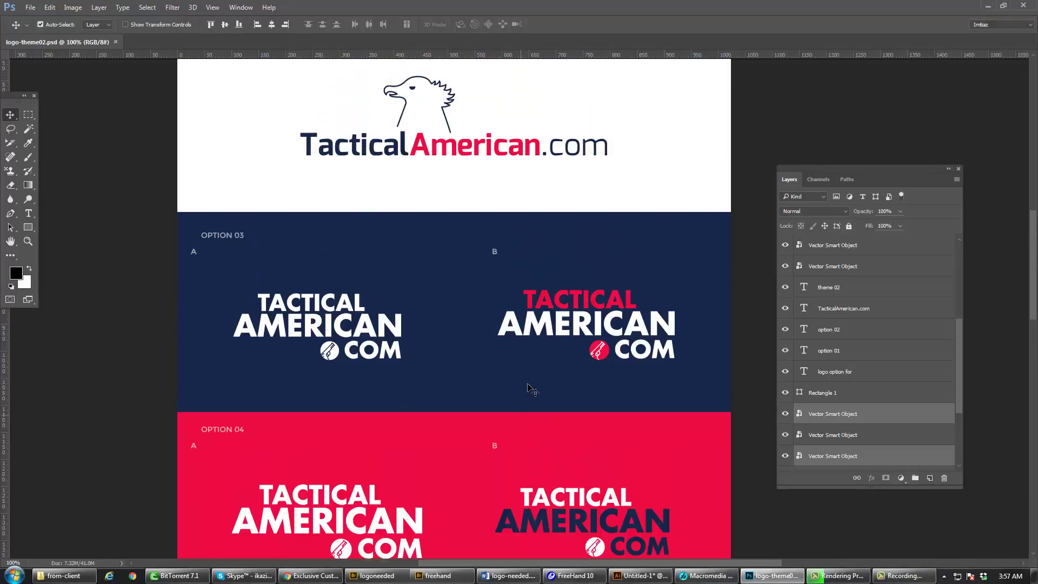
scroll(530, 396, up, 2)
scroll(489, 315, down, 2)
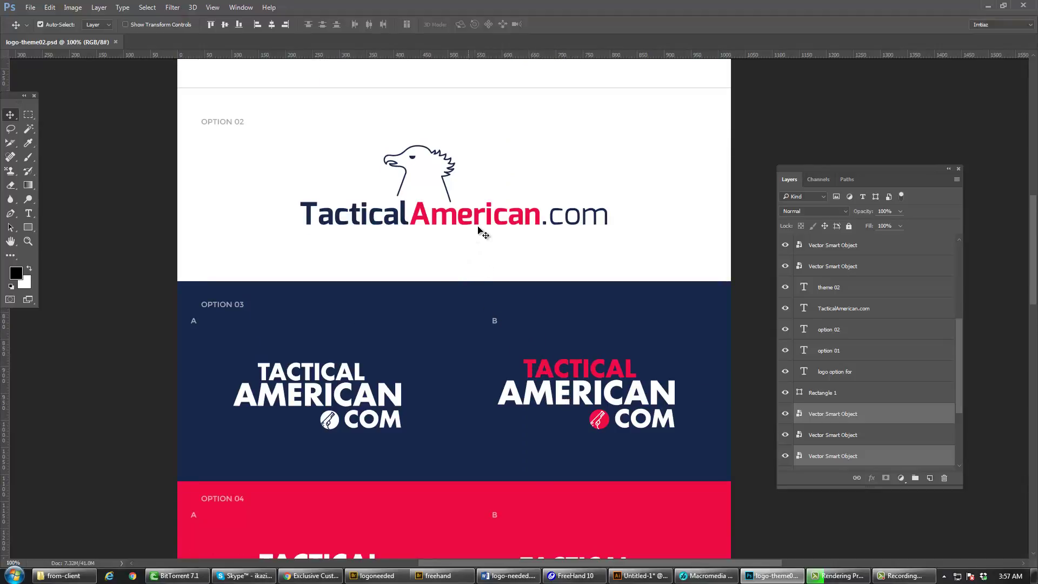
scroll(520, 259, down, 1)
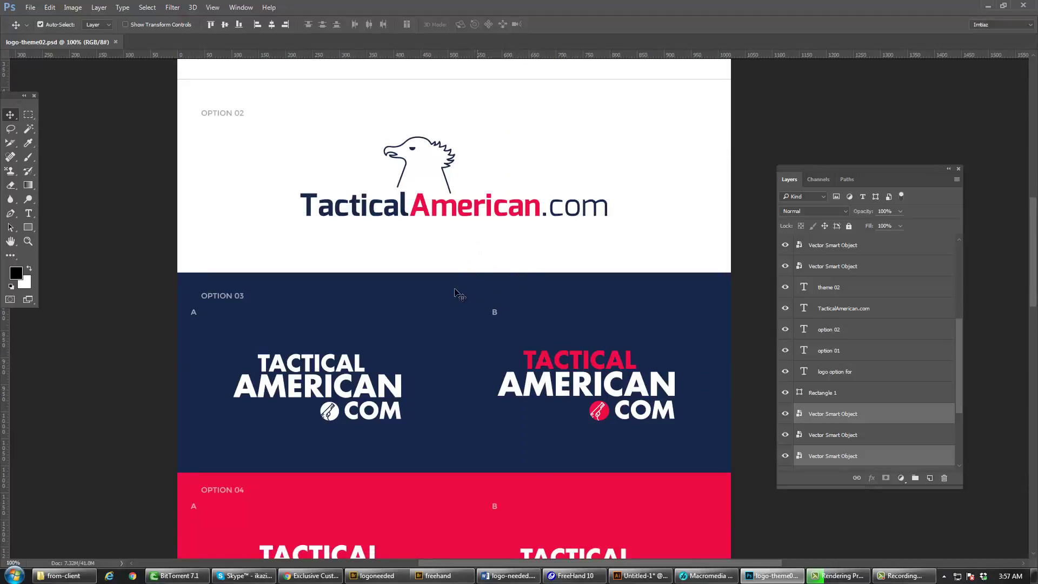
drag(557, 390, 545, 404)
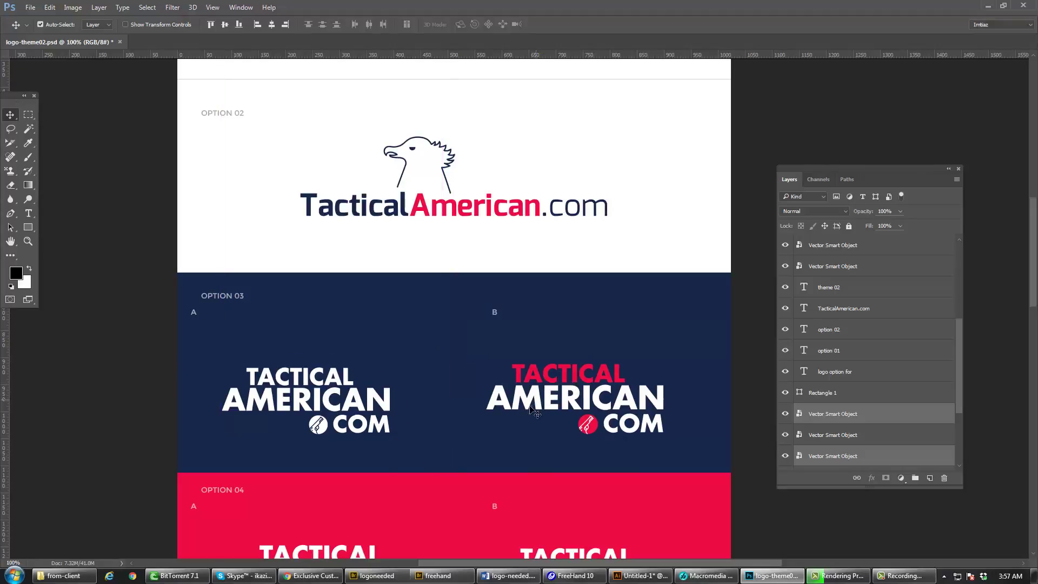
key(Delete)
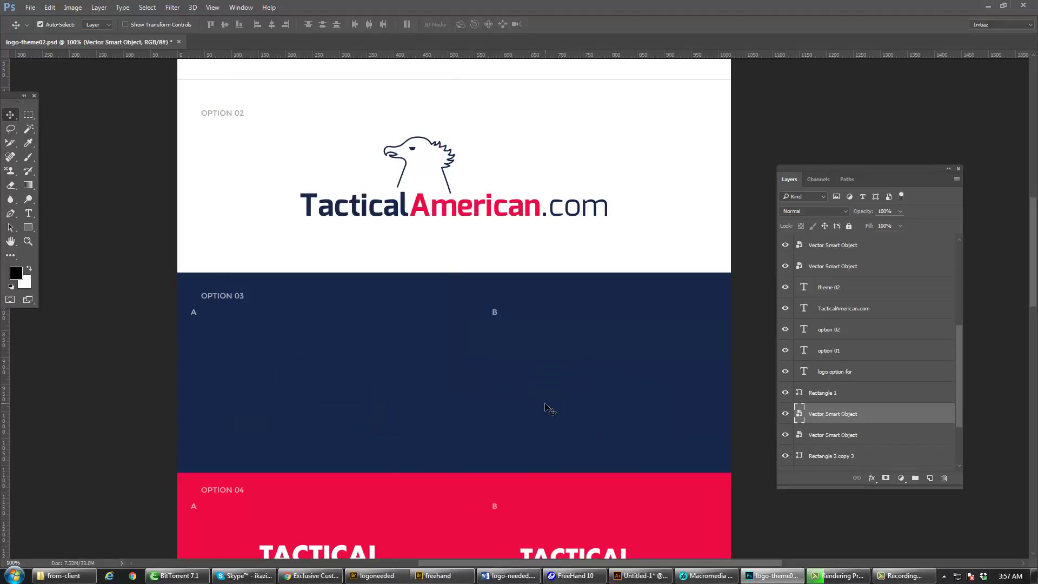
- Duplicate the feathered eagle logo into the navy Option 03 section and apply a Color Overlay of ffffff to the copy
click(538, 213)
alt+drag(528, 221, 552, 398)
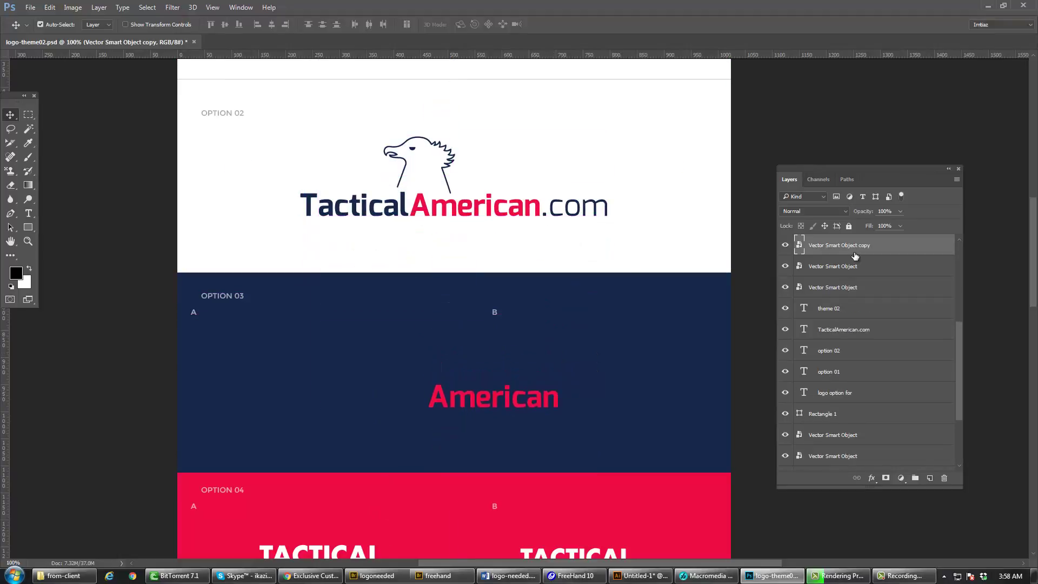
double_click(907, 247)
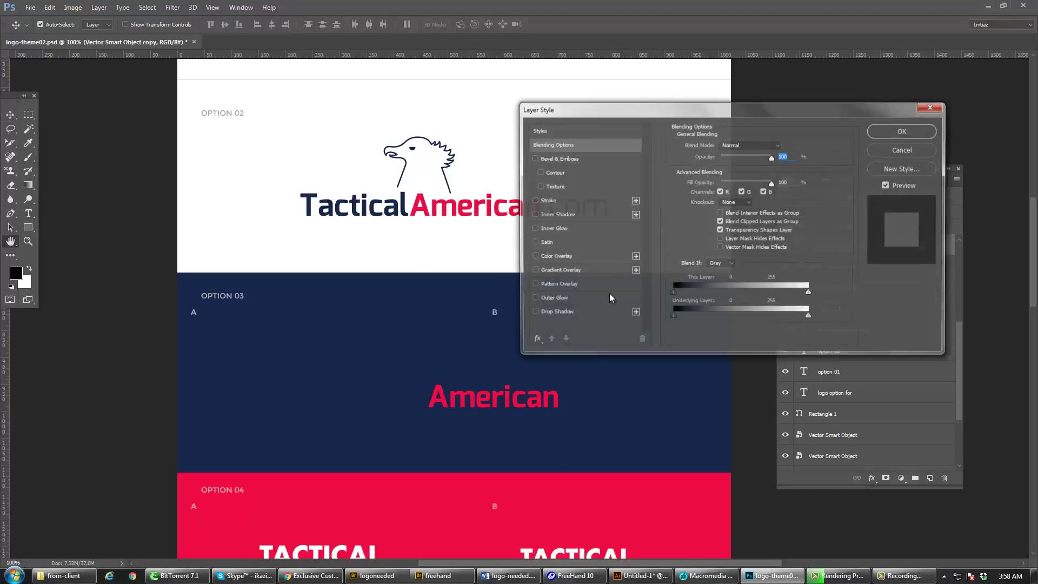
click(532, 256)
click(555, 257)
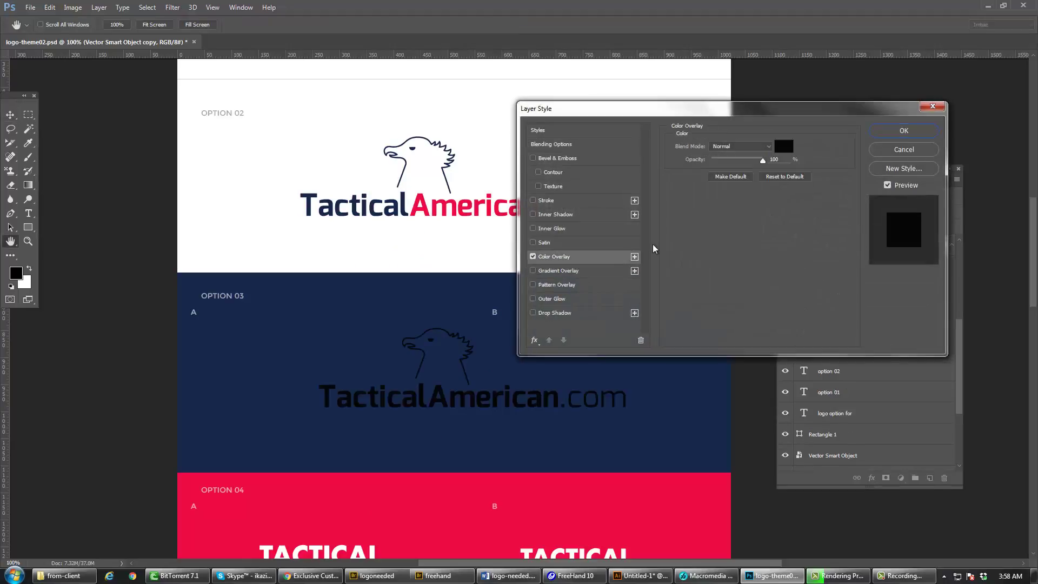
click(784, 146)
text(ffffff)
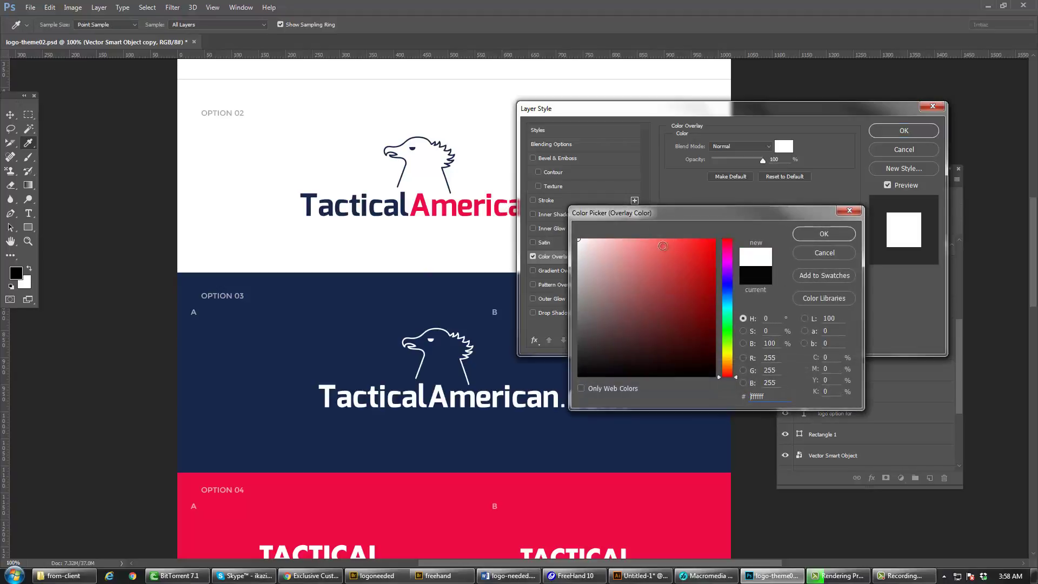
click(824, 233)
click(921, 131)
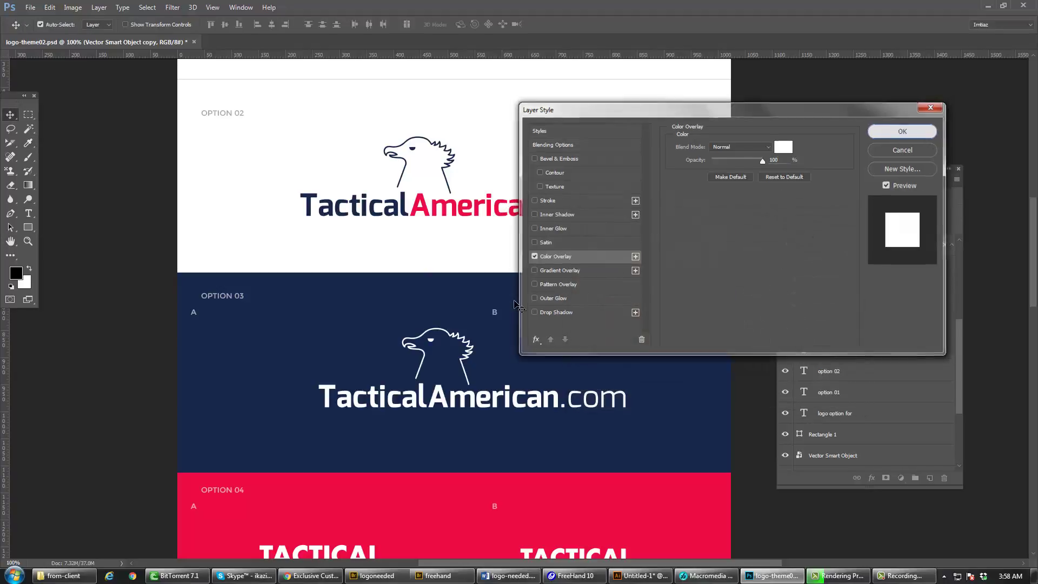
- Move the red Option 04 and black Option 05 sections down together, opening a gap beneath the navy Option 03 section
scroll(523, 316, down, 1)
scroll(522, 316, down, 8)
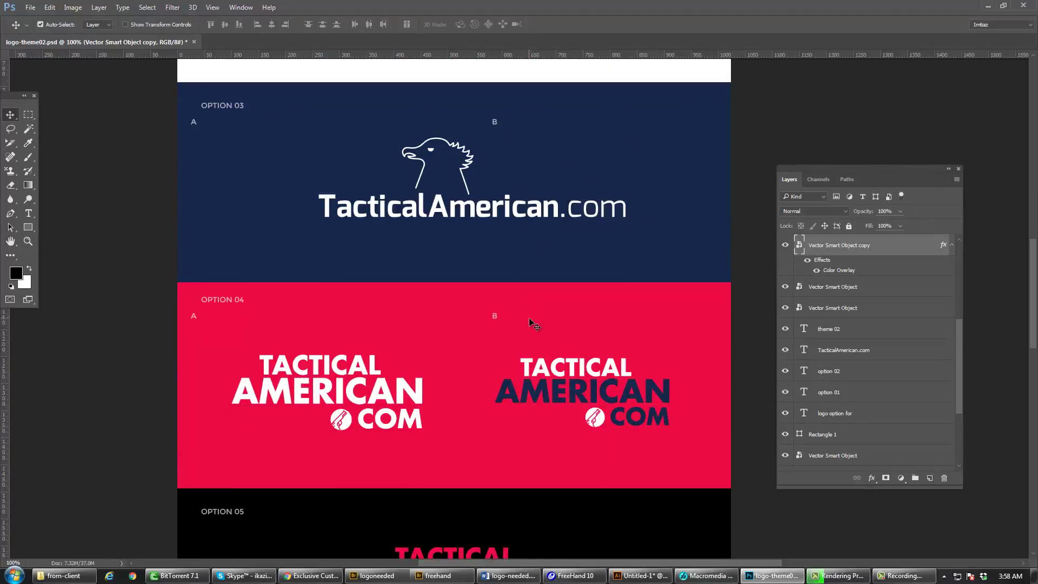
scroll(538, 324, down, 9)
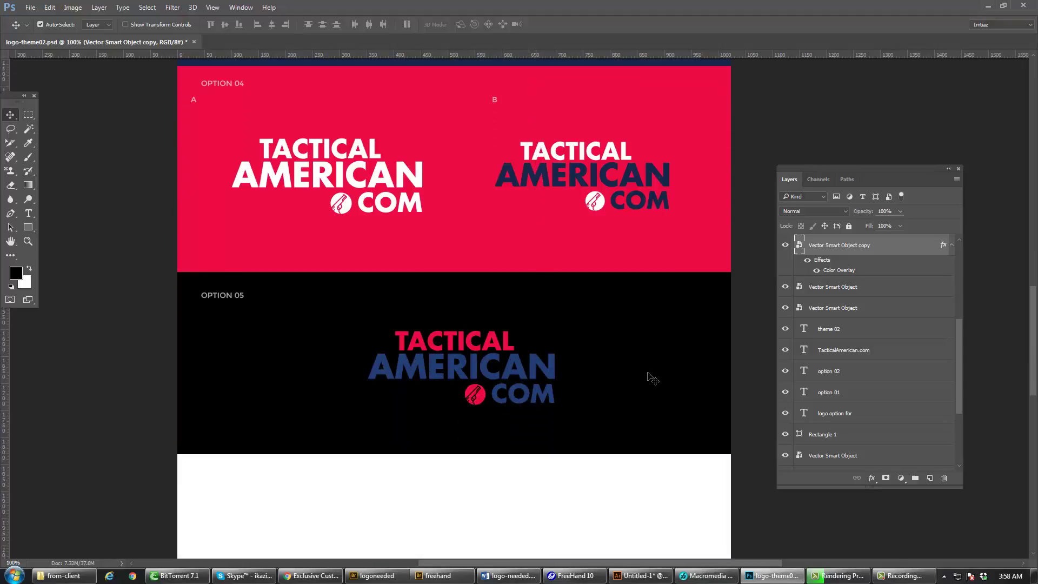
click(959, 169)
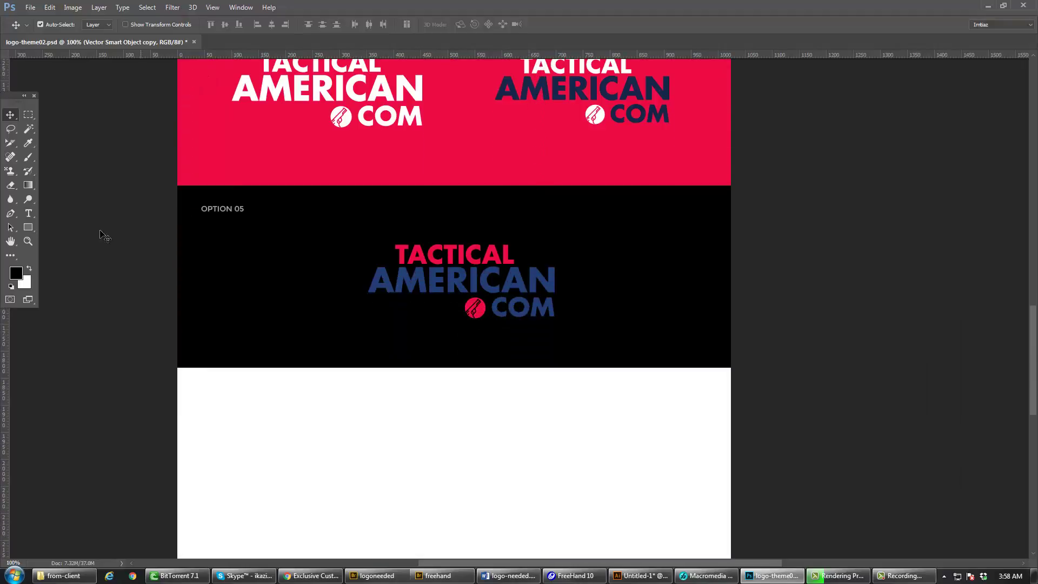
double_click(10, 241)
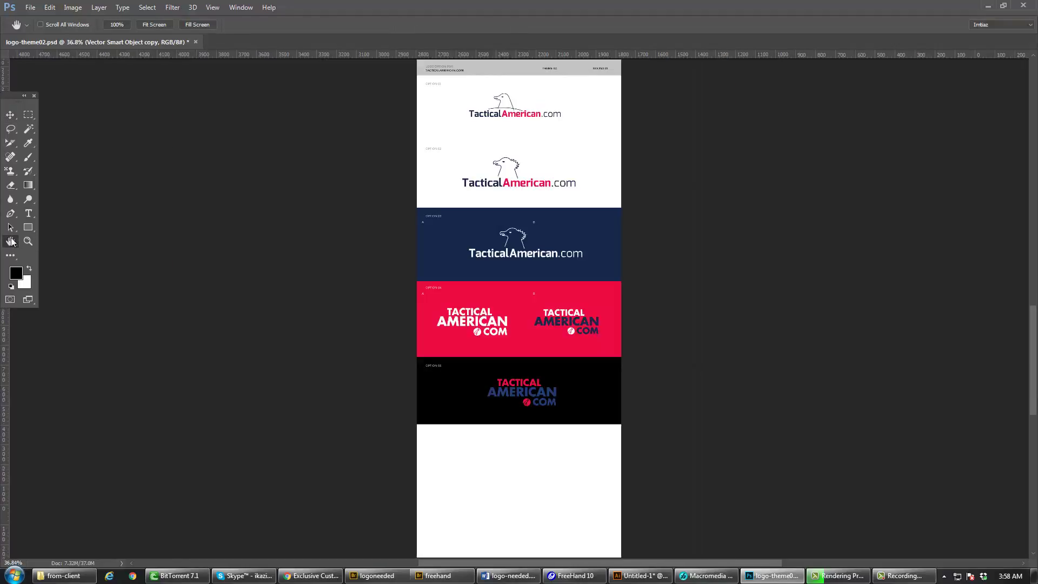
click(10, 115)
drag(649, 447, 395, 205)
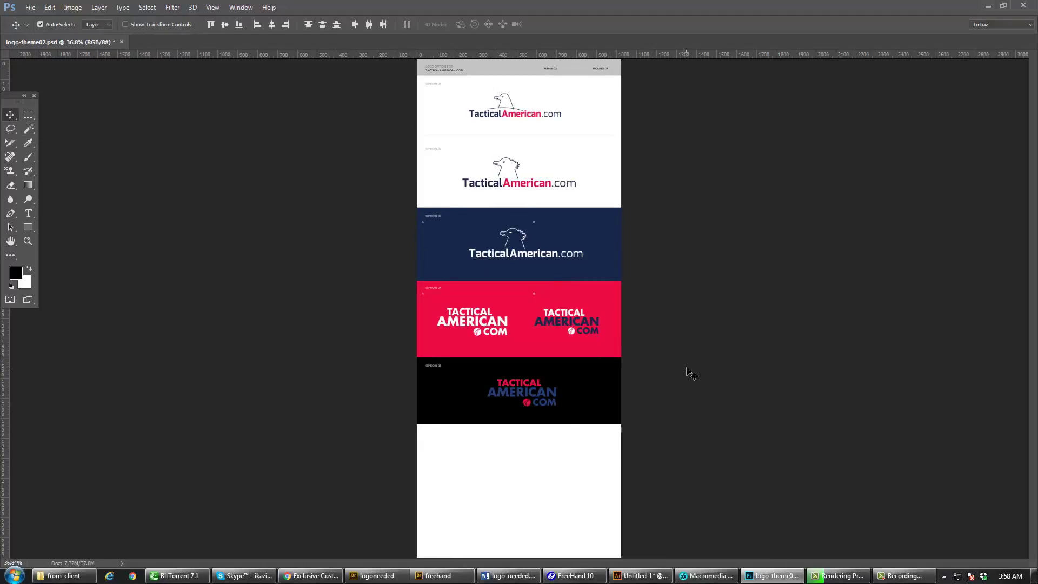
drag(683, 484, 404, 281)
key(shift+Down)
key(shift+Down)
key(shift+Down)
key(shift+Down)
key(shift+Down)
key(shift+Down)
key(shift+Down)
key(shift+Down)
key(shift+Down)
key(shift+Down)
key(shift+Down)
key(shift+Down)
key(shift+Down)
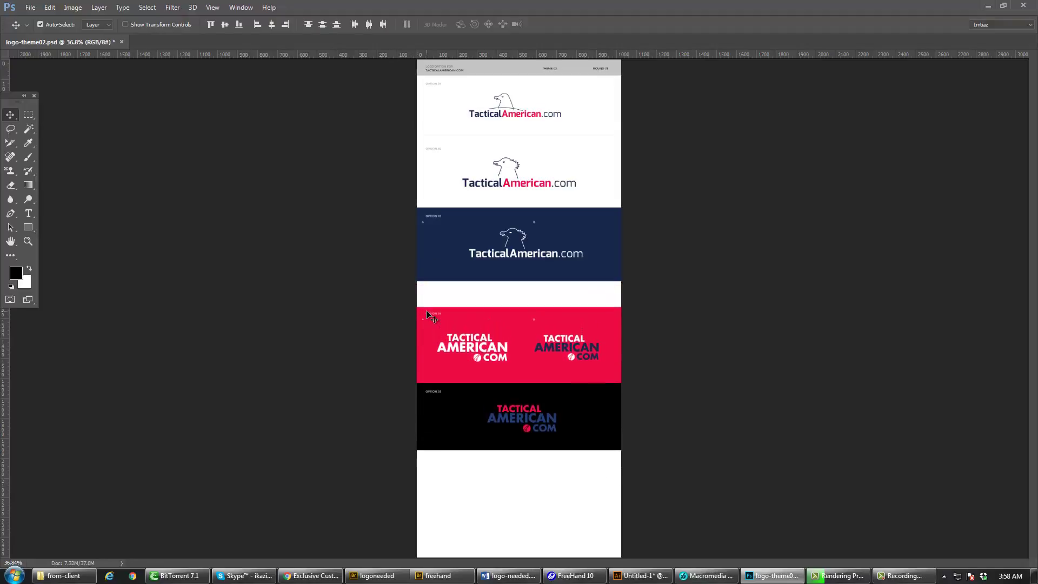
key(shift+Down)
key(shift+Down)
key(shift+Down)
key(shift+Down)
key(shift+Down)
key(shift+Down)
key(shift+Down)
key(shift+Down)
key(shift+Down)
key(shift+Down)
key(shift+Down)
key(shift+Down)
key(shift+Down)
key(shift+Down)
key(shift+Down)
key(shift+Down)
key(shift+Down)
key(shift+Down)
key(shift+Down)
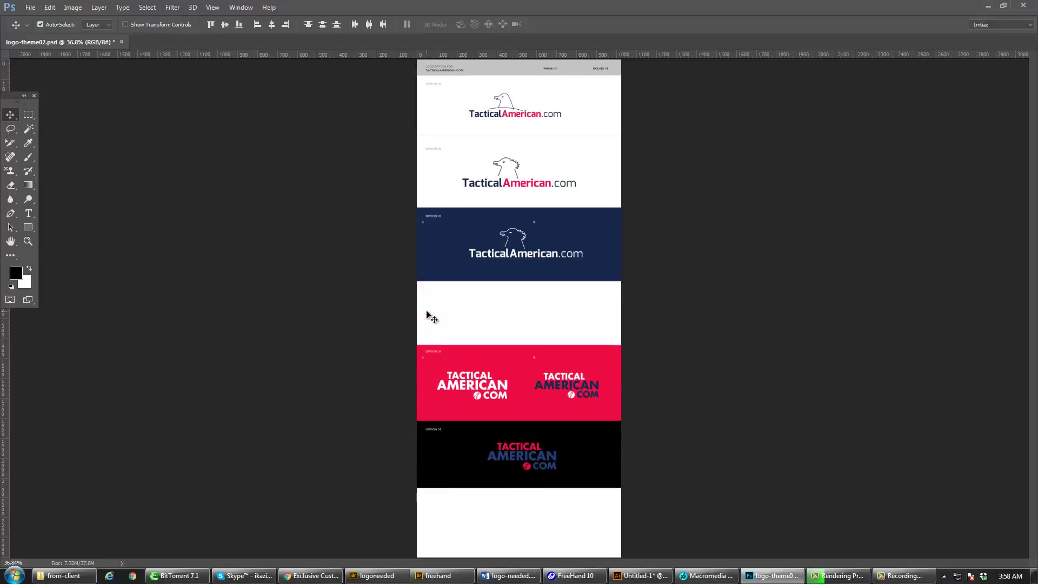
key(shift+Down)
key(shift+Down)
key(shift+Down)
key(shift+Down)
key(shift+Down)
key(shift+Down)
key(shift+Down)
key(shift+Down)
key(shift+Down)
key(shift+Down)
key(shift+Down)
key(shift+Down)
key(shift+Down)
key(shift+Down)
key(shift+Down)
key(shift+Down)
key(shift+Down)
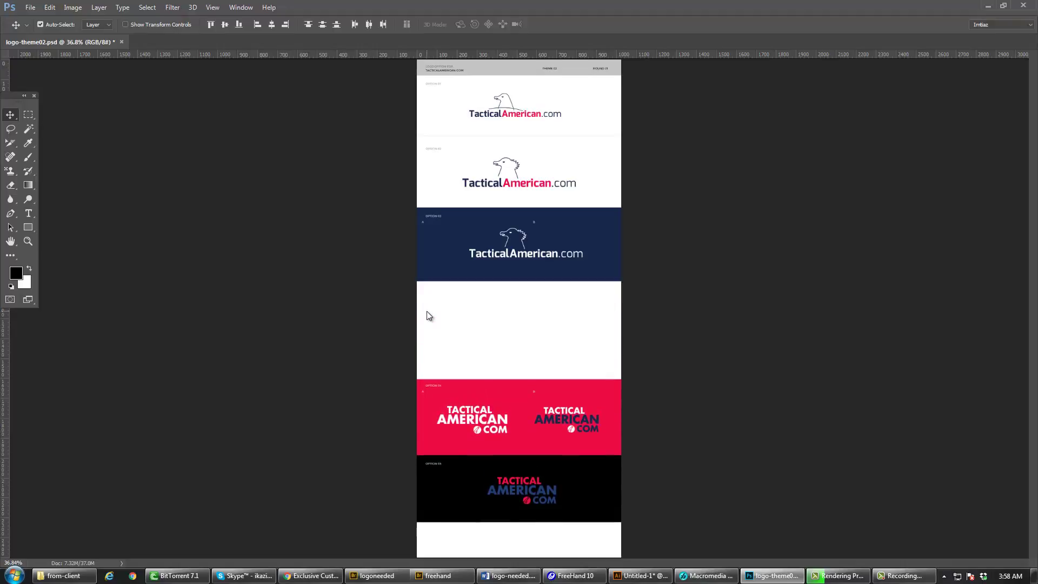
- Stretch the navy Option 03 background rectangle downward to 180% of its height, keeping its upper edge in place
click(456, 270)
click(154, 25)
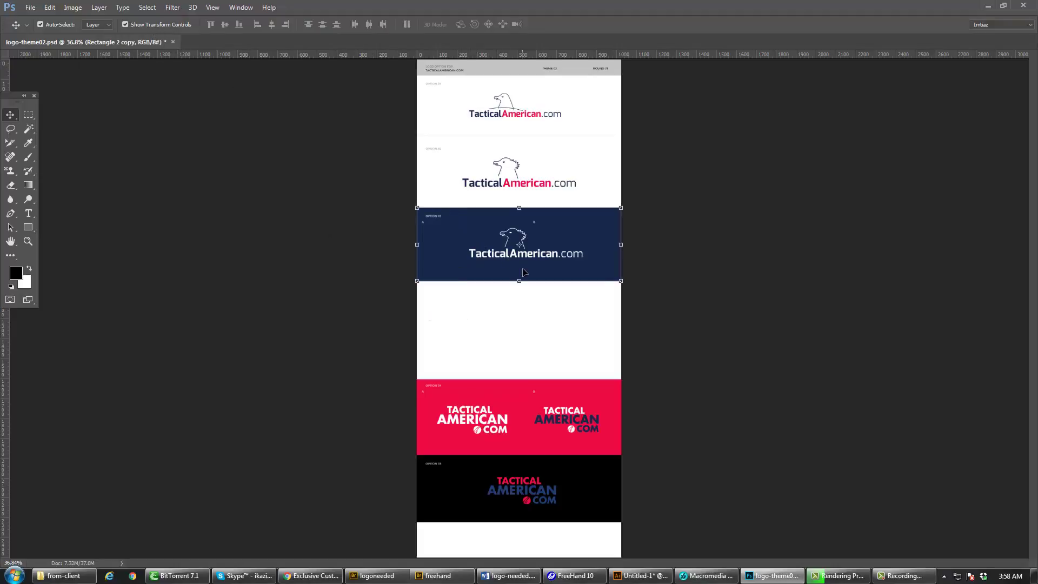
drag(520, 282, 520, 340)
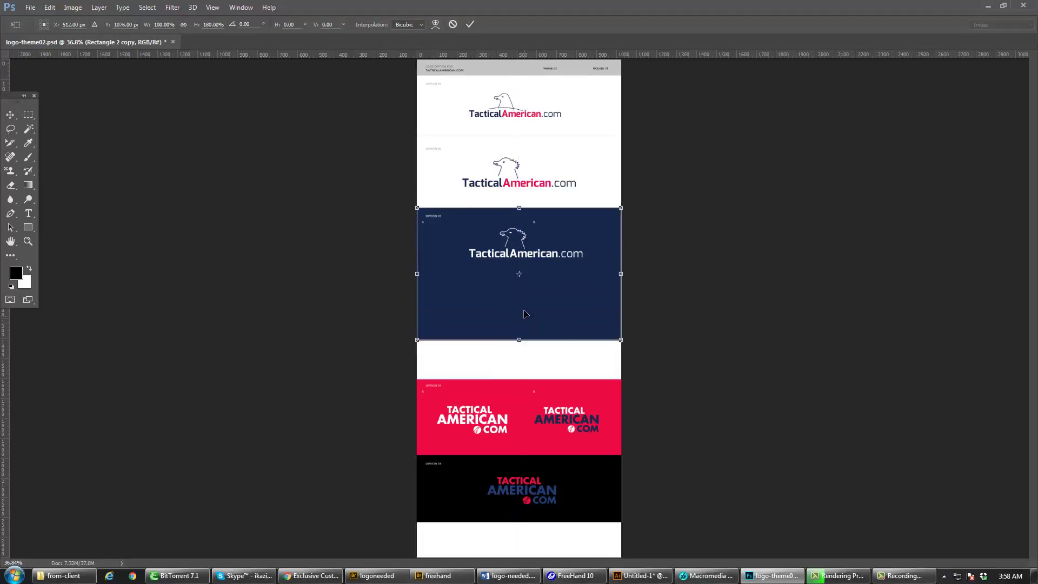
key(Return)
- Examine the enlarged Option 03 section and the spacing around its white eagle logo at 100% zoom
double_click(28, 243)
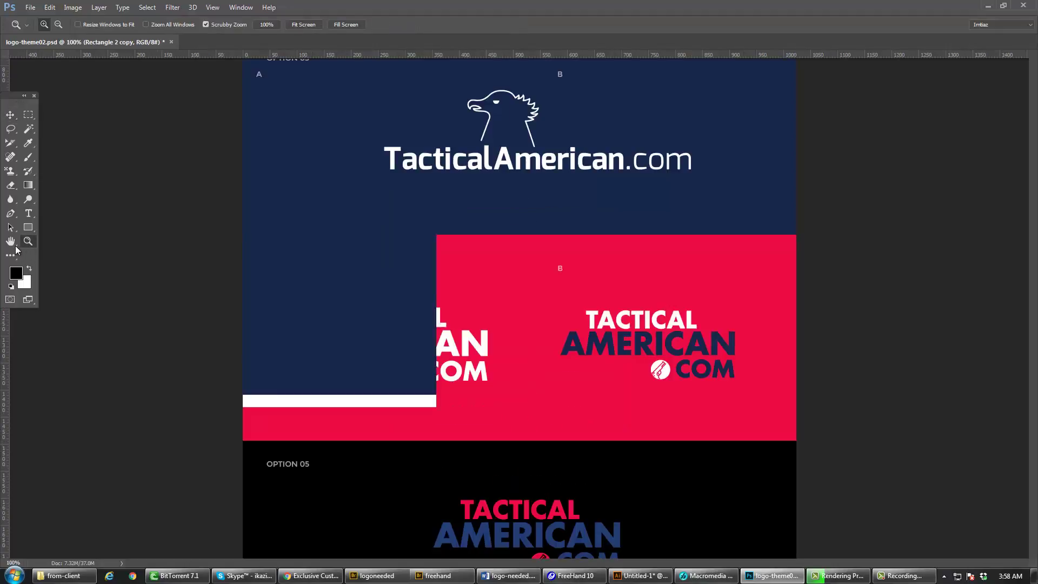
click(12, 243)
drag(429, 240, 416, 332)
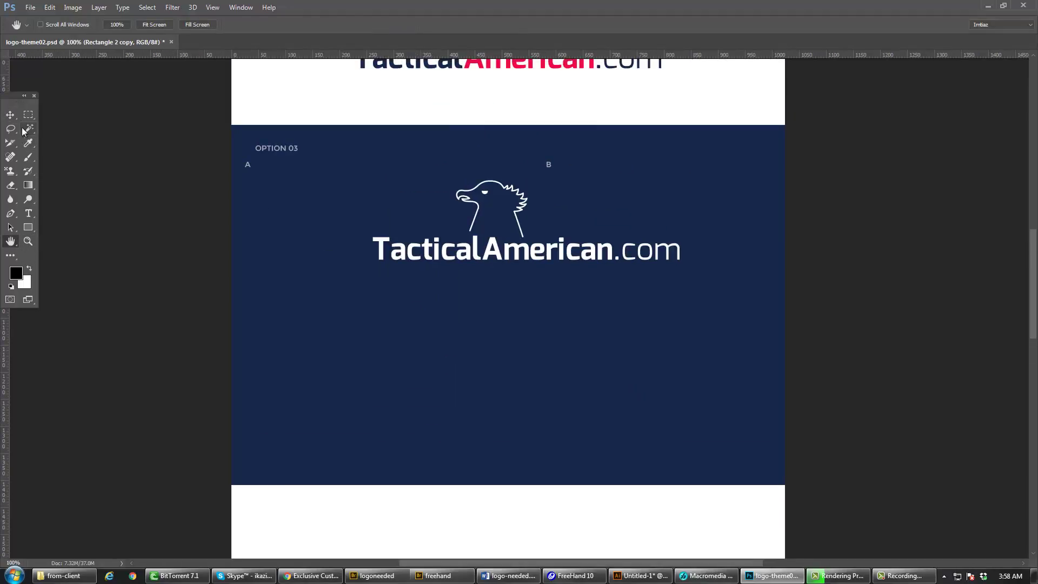
click(10, 114)
click(162, 205)
scroll(536, 293, up, 1)
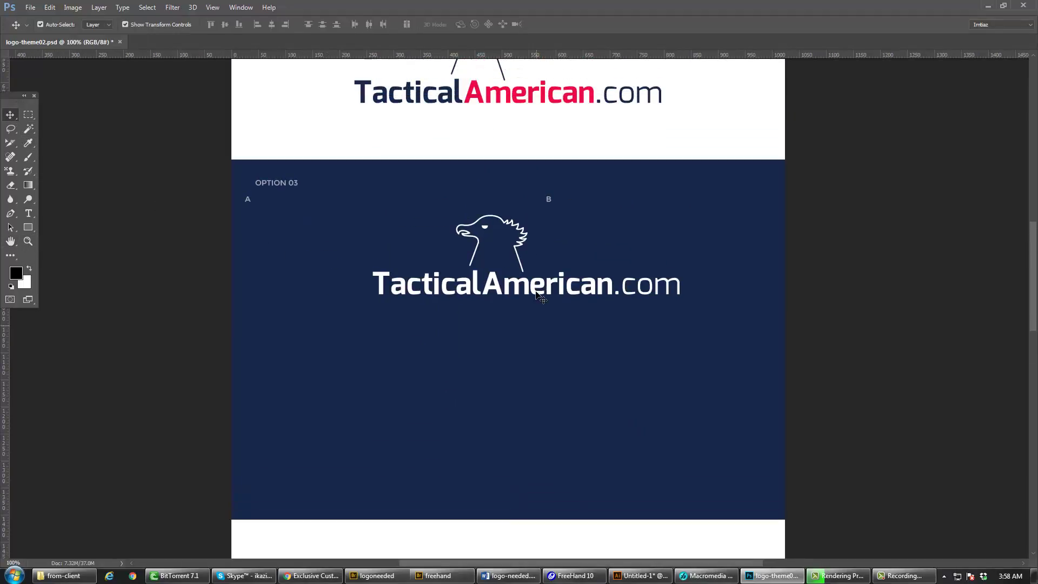
scroll(538, 297, down, 7)
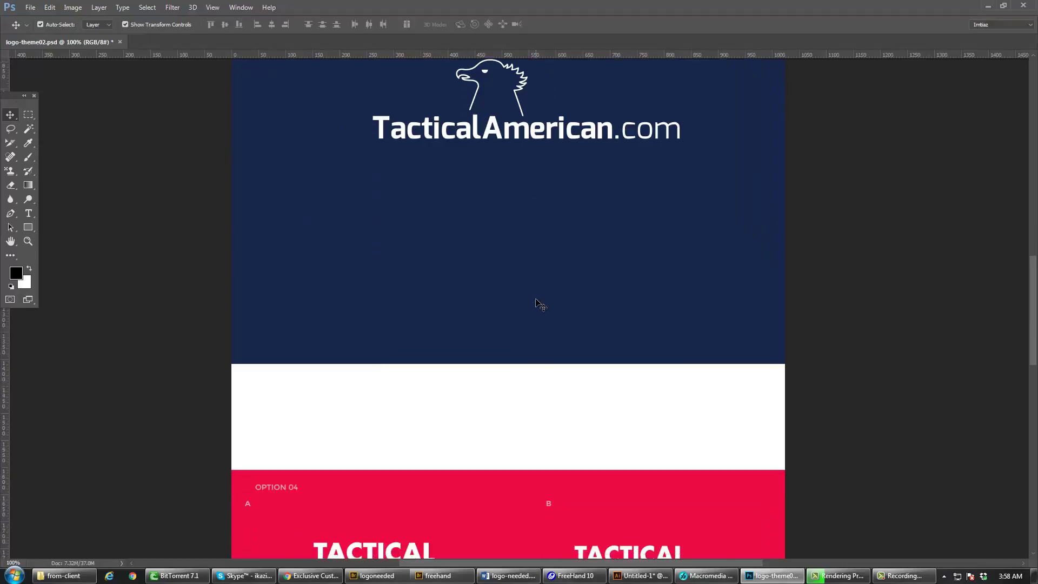
scroll(539, 303, up, 7)
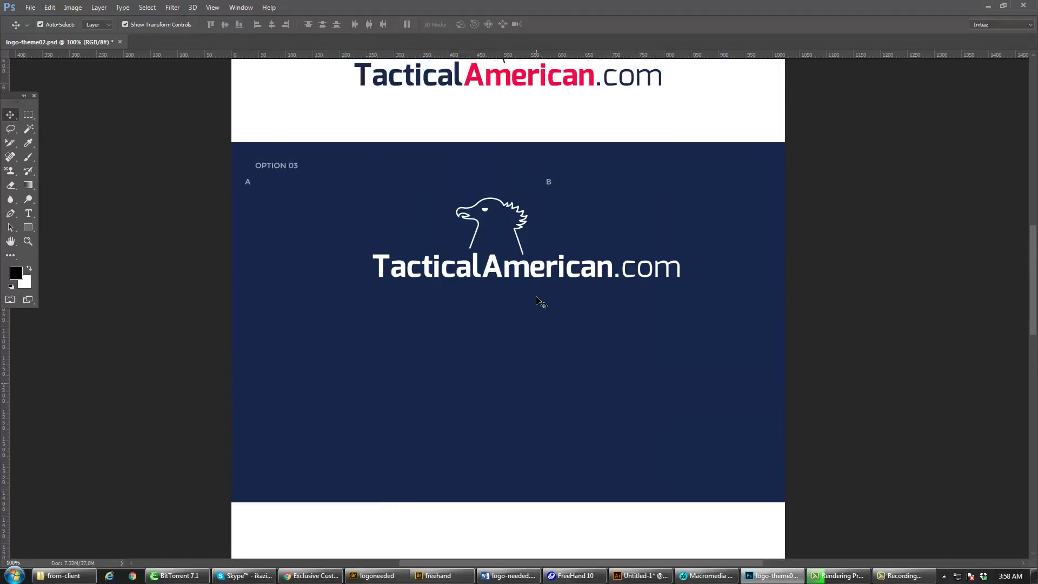
scroll(434, 126, up, 1)
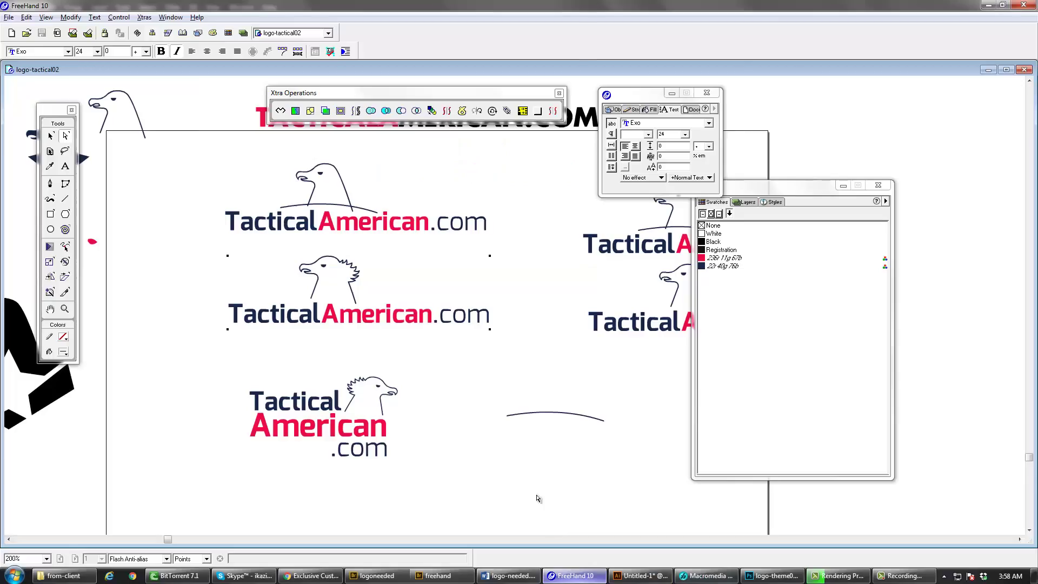
- Switch to FreeHand and duplicate the single-line feathered eagle TacticalAmerican.com logo by copying and pasting it
click(571, 575)
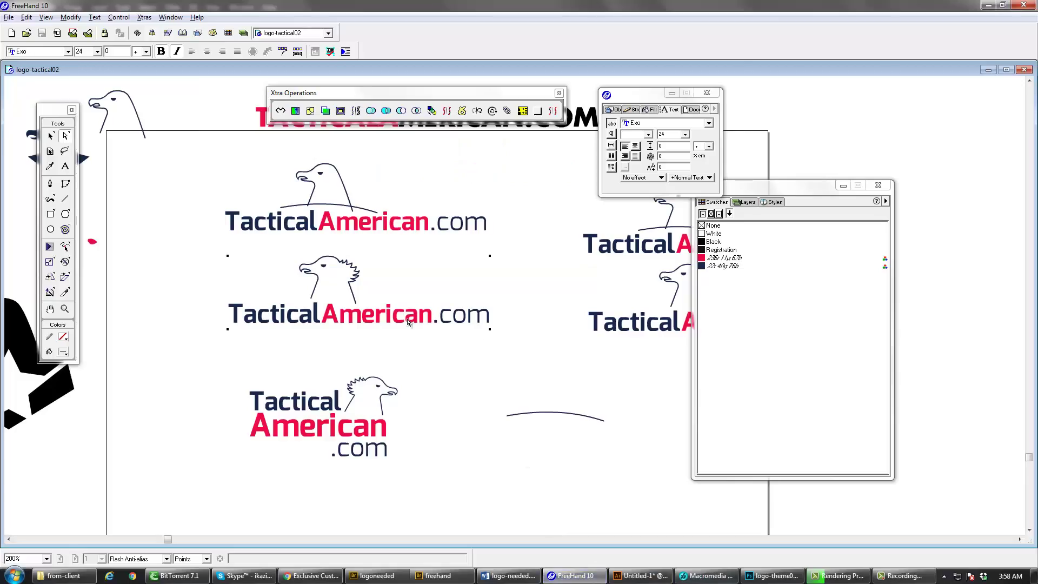
click(51, 136)
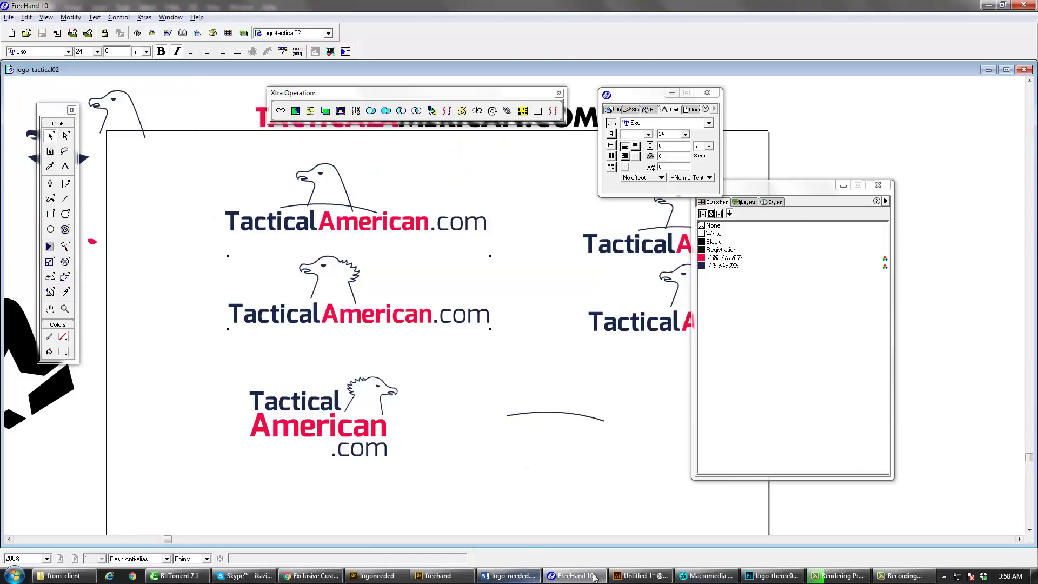
click(763, 575)
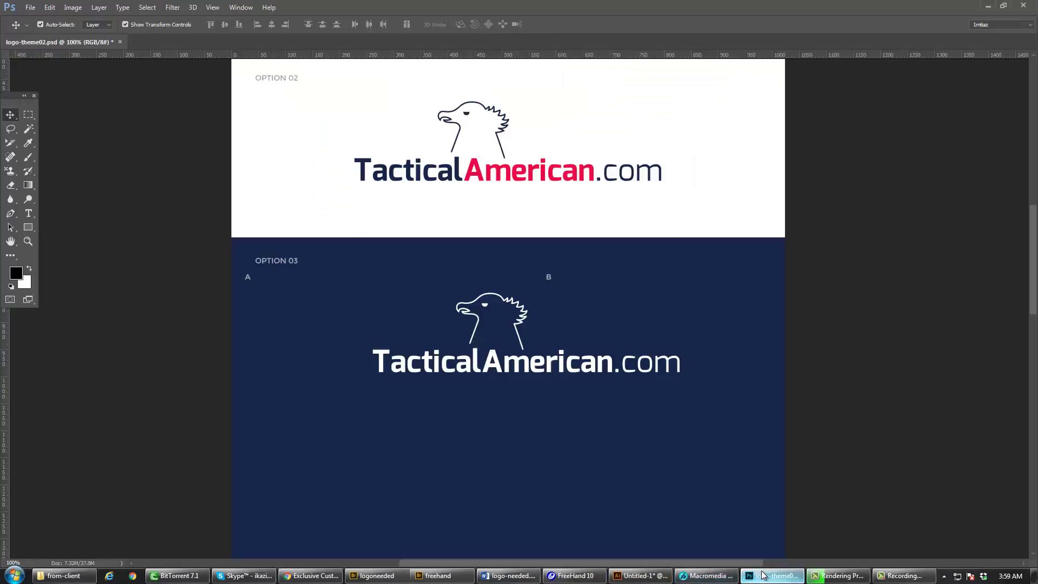
click(572, 575)
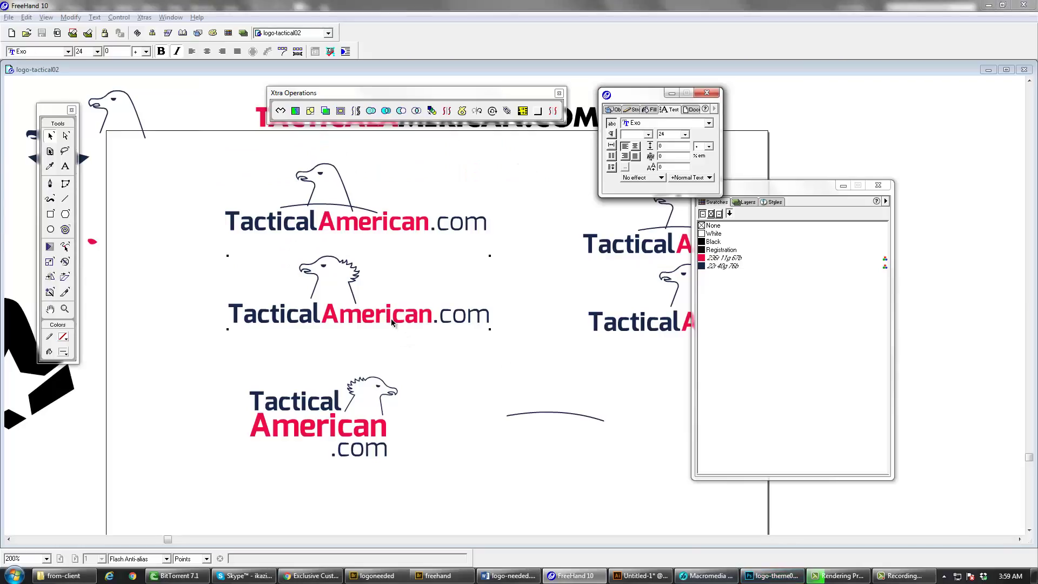
click(26, 16)
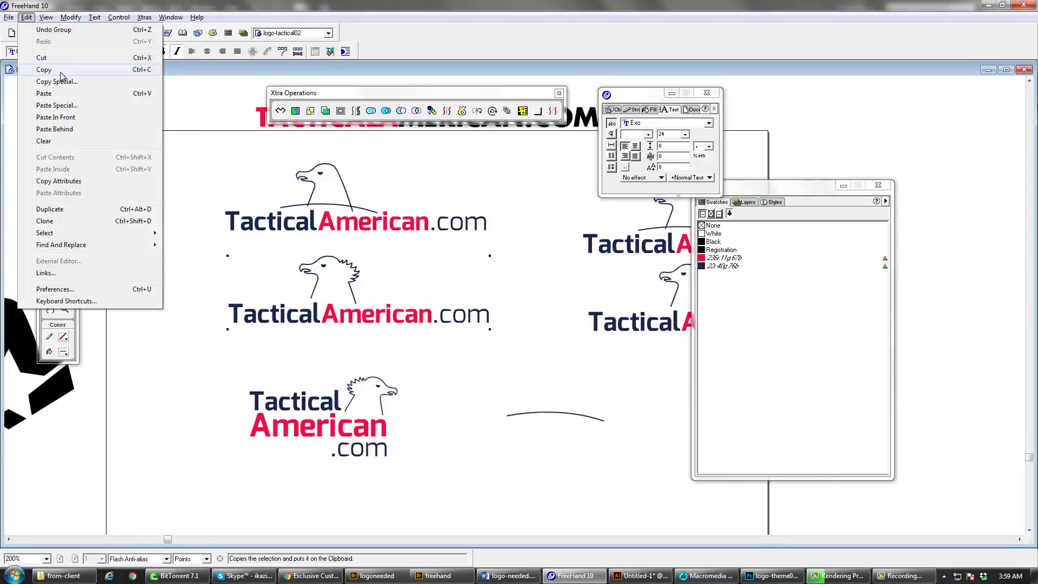
click(26, 17)
click(26, 17)
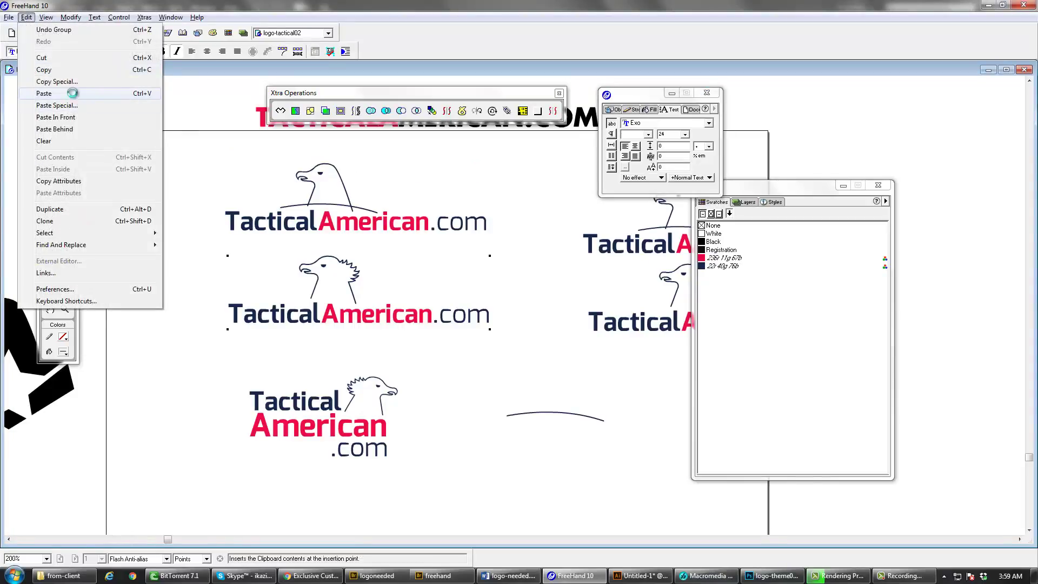
click(73, 91)
- Save the document and move the pasted eagle logo into the empty area below the loose arc line
click(50, 309)
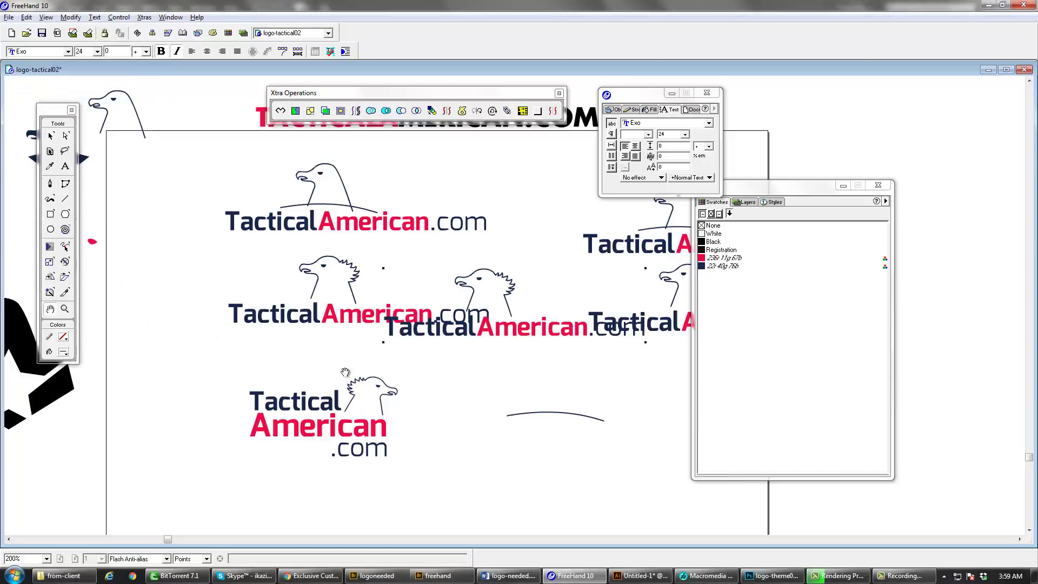
drag(343, 373, 202, 252)
click(50, 135)
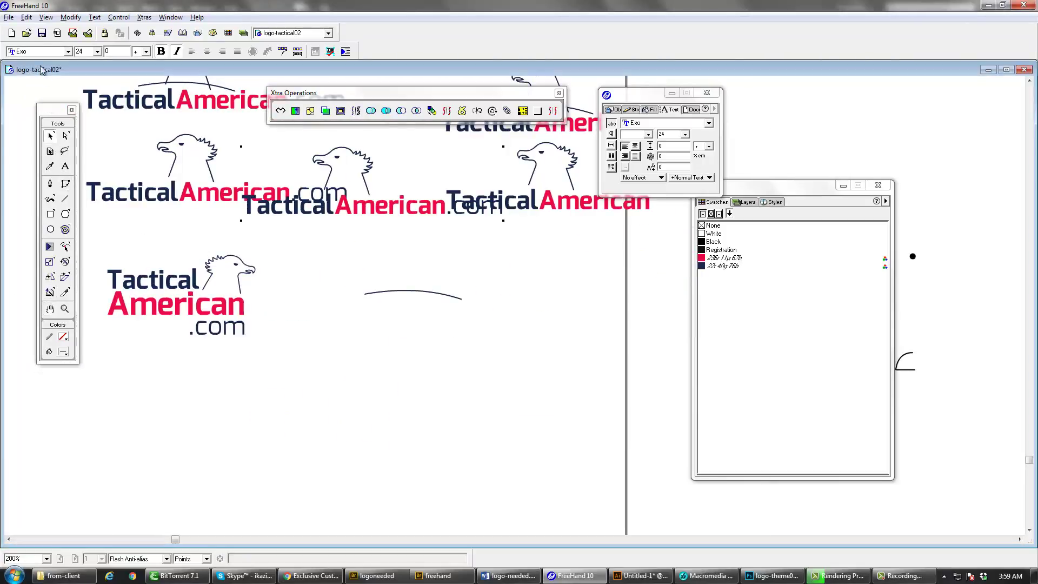
click(42, 33)
drag(428, 210, 440, 429)
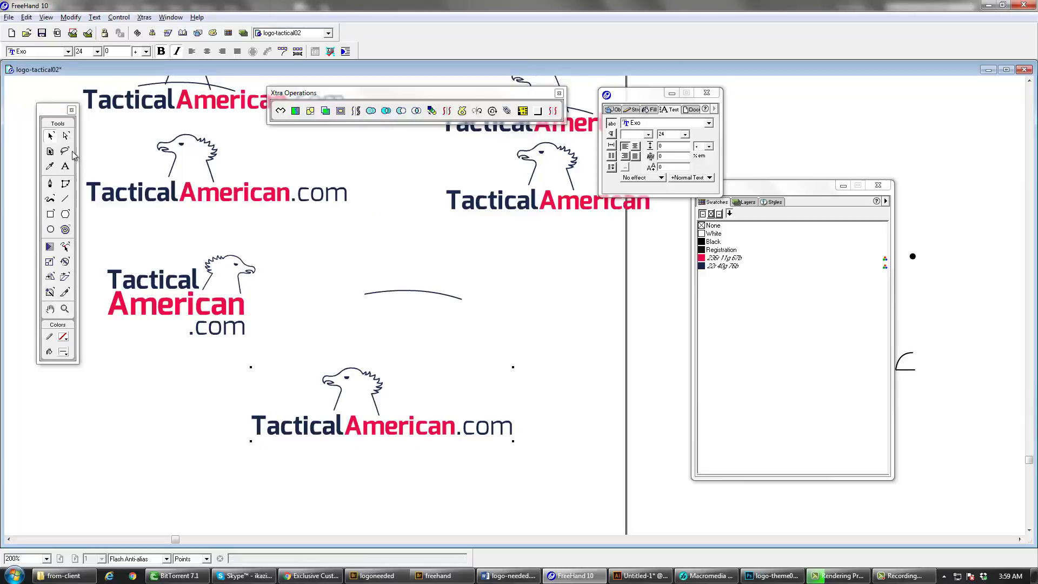
- Recolour only the word "Tactical" in the copied logo to White
click(65, 136)
alt+click(300, 435)
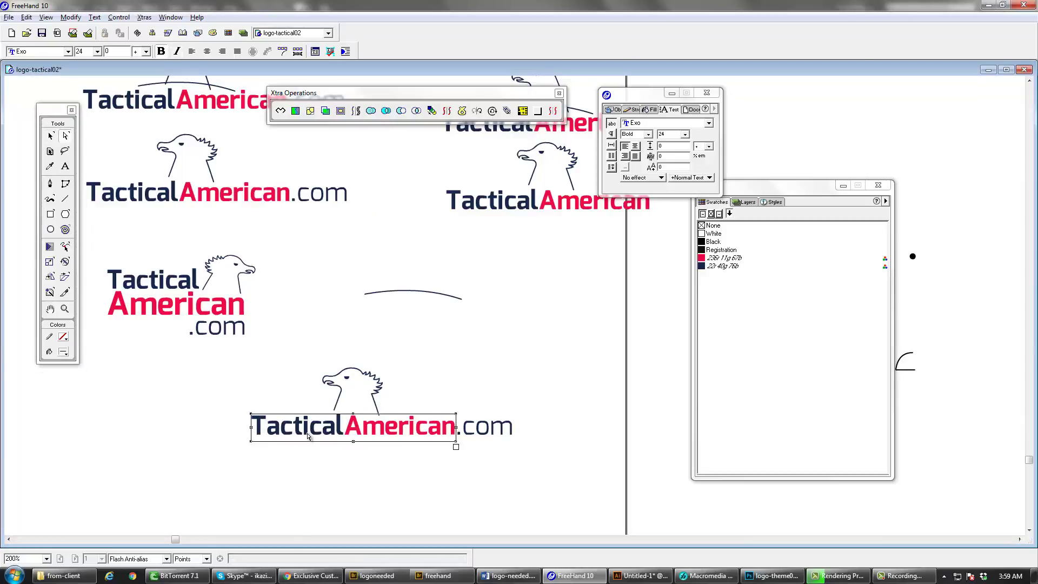
click(65, 166)
drag(340, 431, 251, 430)
click(735, 265)
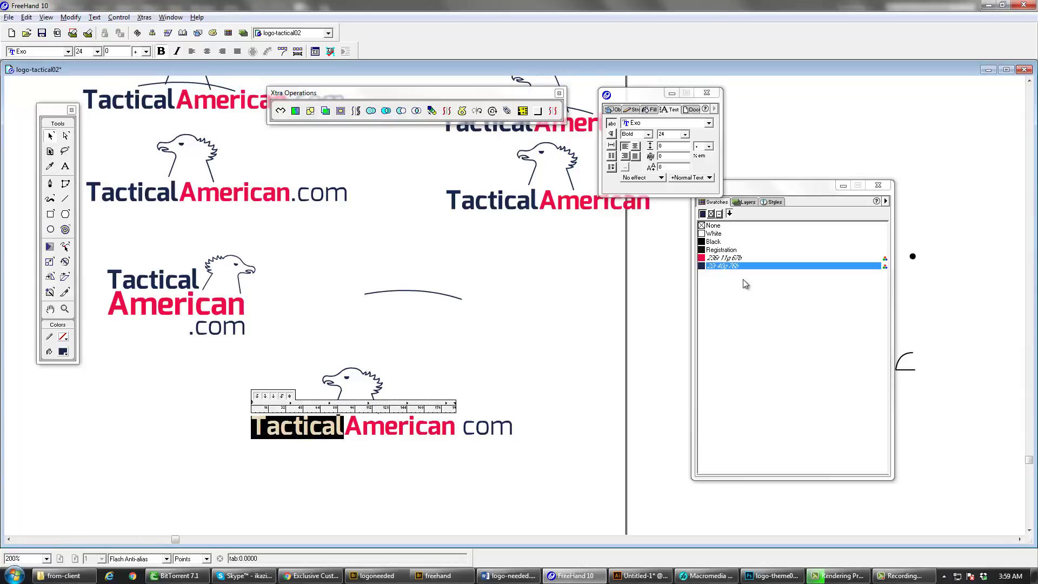
click(726, 236)
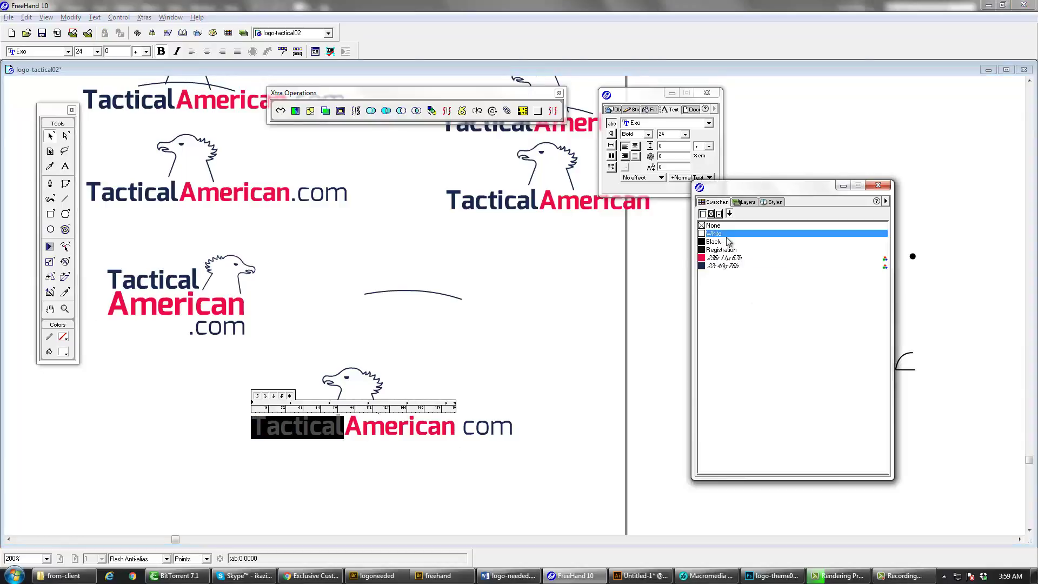
click(50, 136)
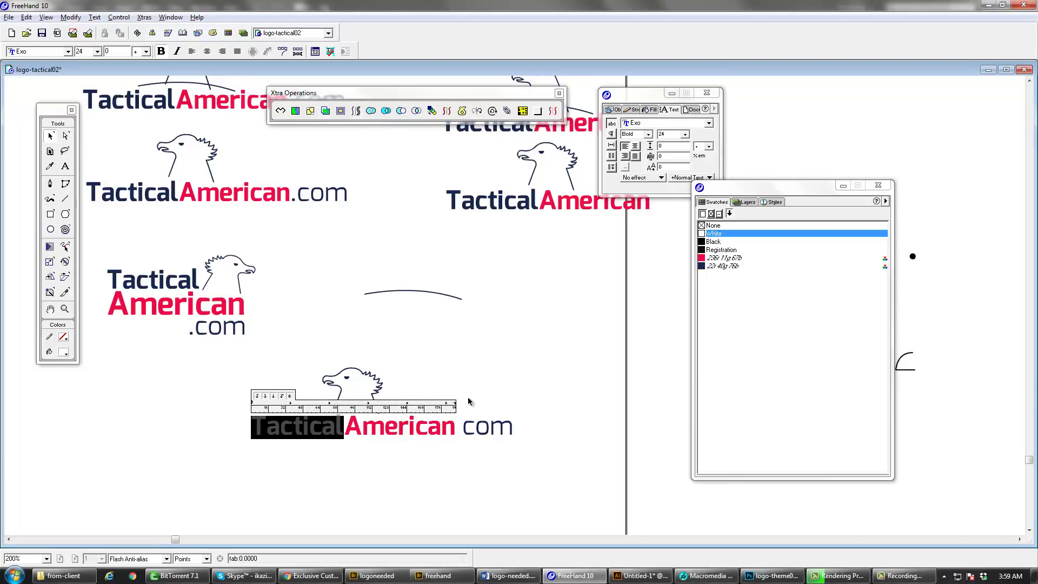
click(470, 399)
- Set the ".com" text of the copied logo to White
click(488, 430)
click(66, 136)
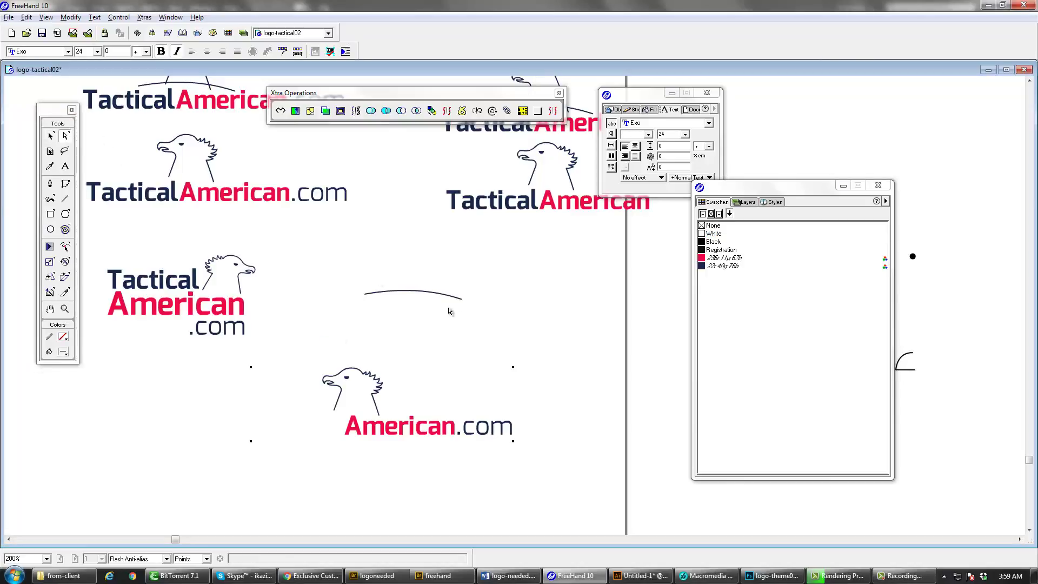
click(485, 427)
click(703, 214)
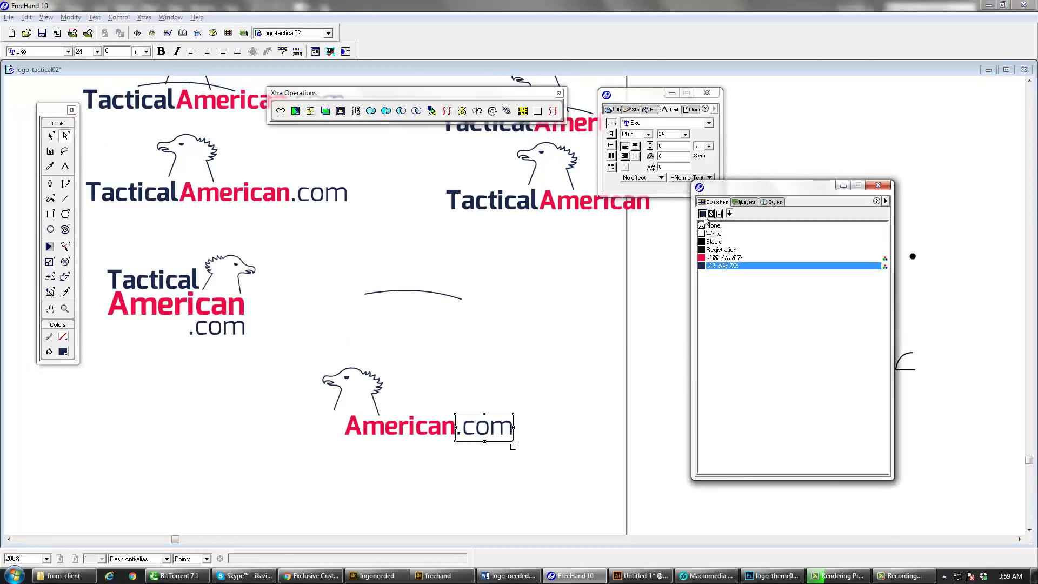
click(715, 234)
click(51, 136)
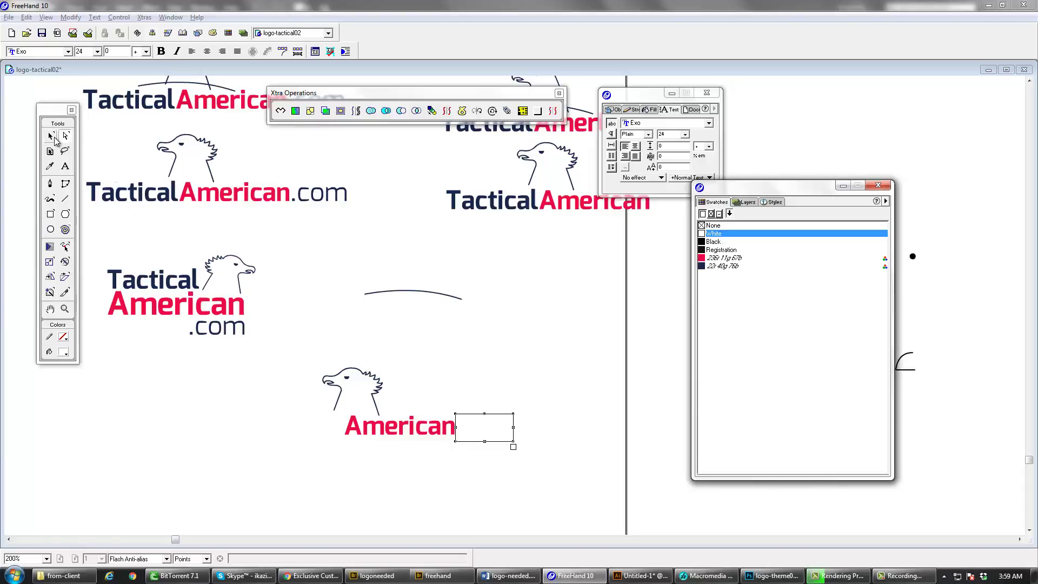
- Set the eagle's eye in the copied logo to White
click(373, 398)
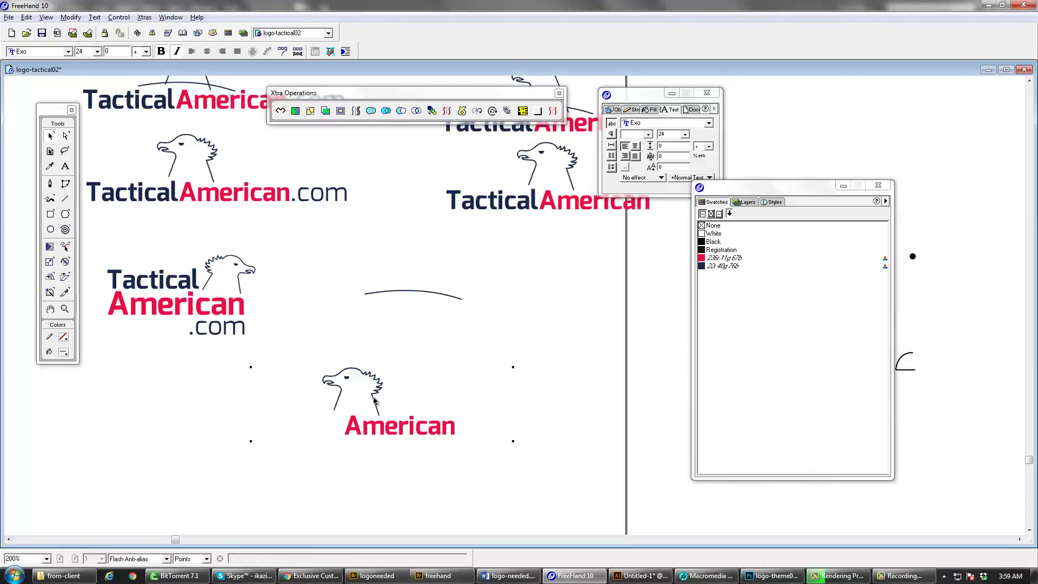
click(65, 137)
click(348, 379)
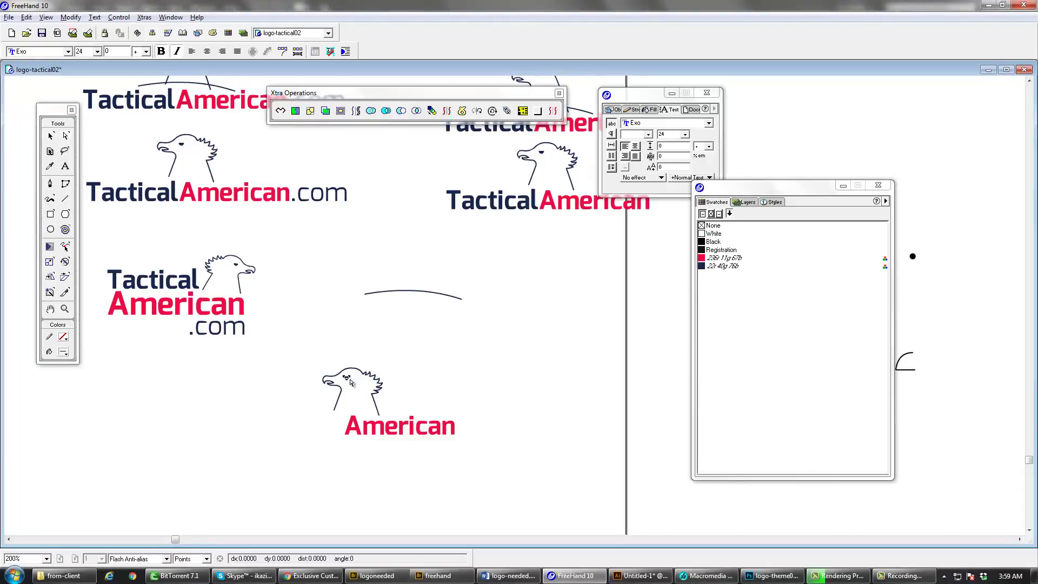
click(735, 239)
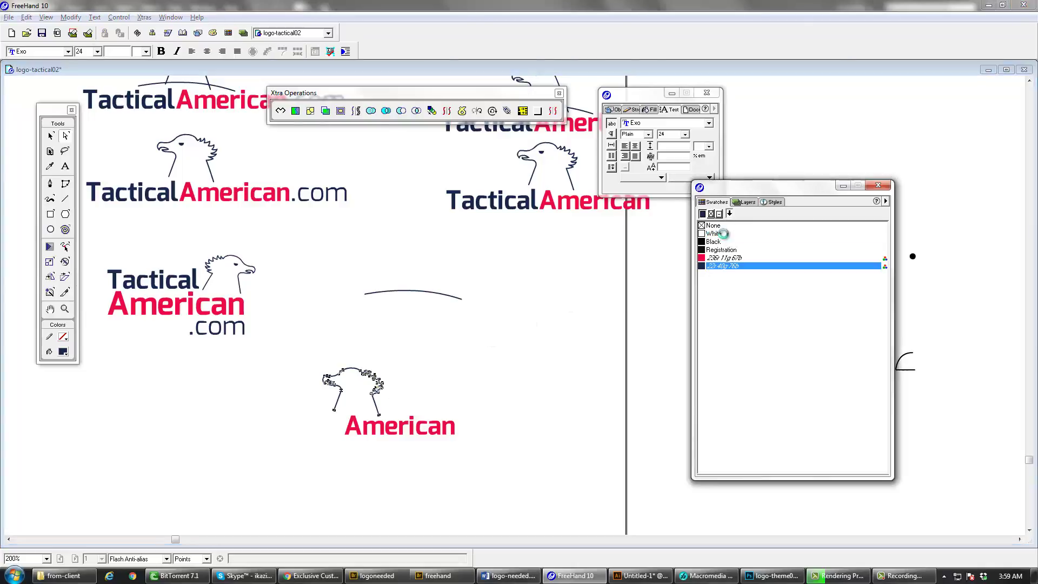
- Select the entire recoloured white-and-red eagle logo in the empty area below the arc line and copy it
click(50, 136)
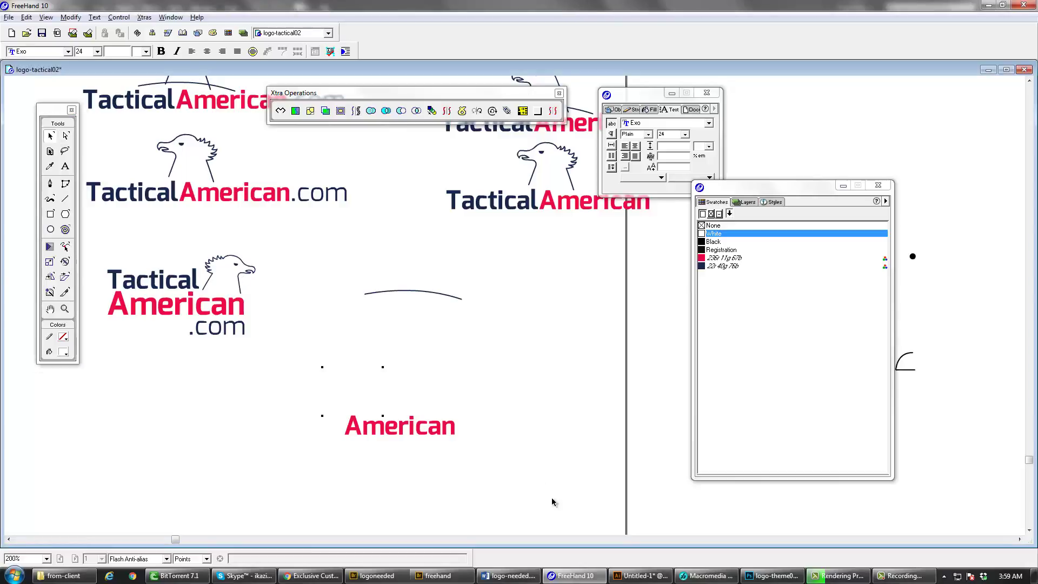
drag(148, 352, 548, 496)
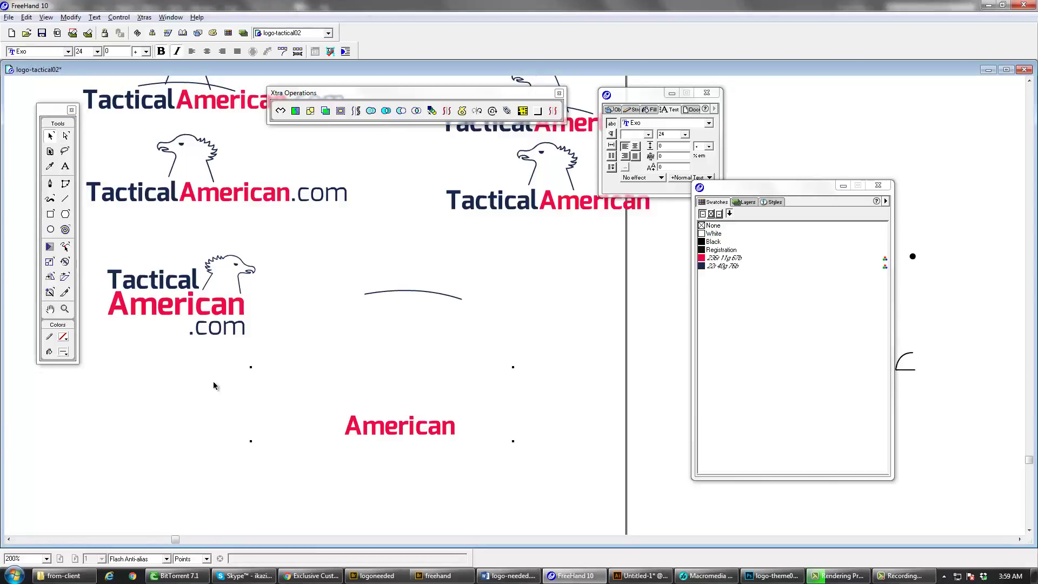
click(33, 16)
click(65, 69)
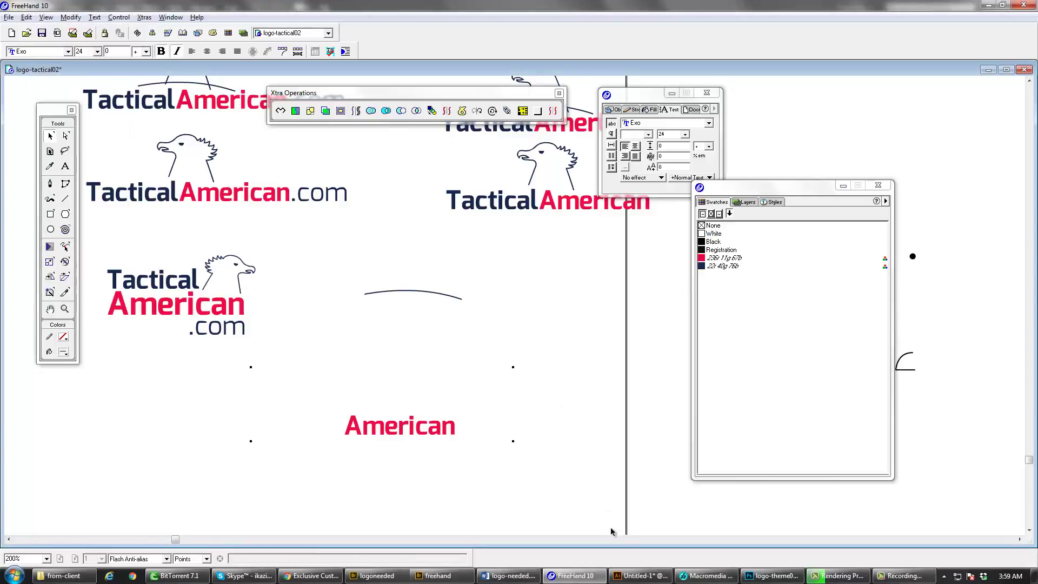
- Switch to Photoshop and try to paste the copied logo as a Smart Object below the white logo in the navy Option 03 section
click(748, 577)
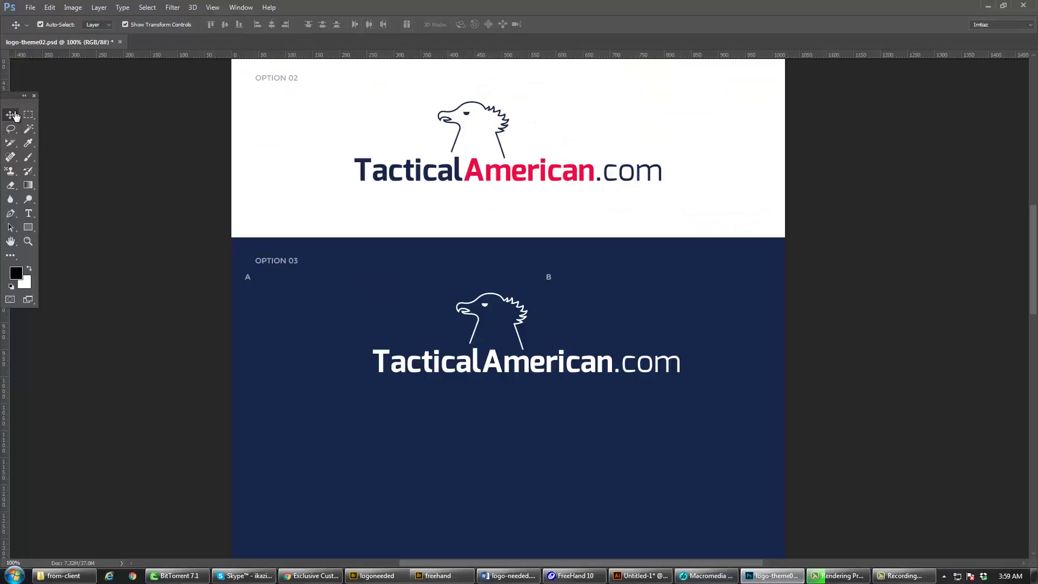
click(51, 7)
click(91, 101)
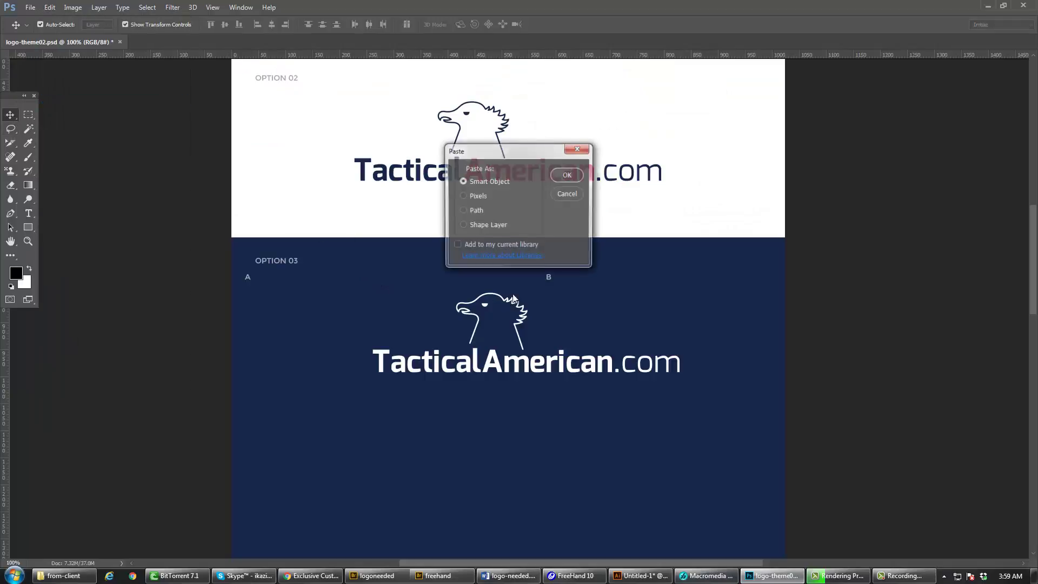
click(567, 174)
drag(532, 315, 565, 444)
key(Return)
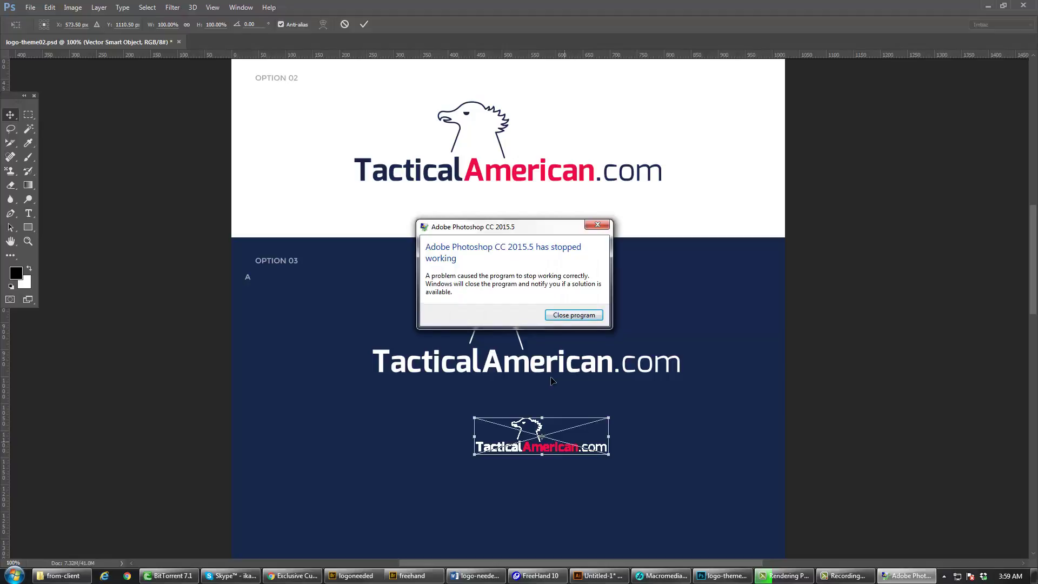
- Close the crashed Photoshop program and launch Adobe Photoshop CC 2015.5 again
click(565, 315)
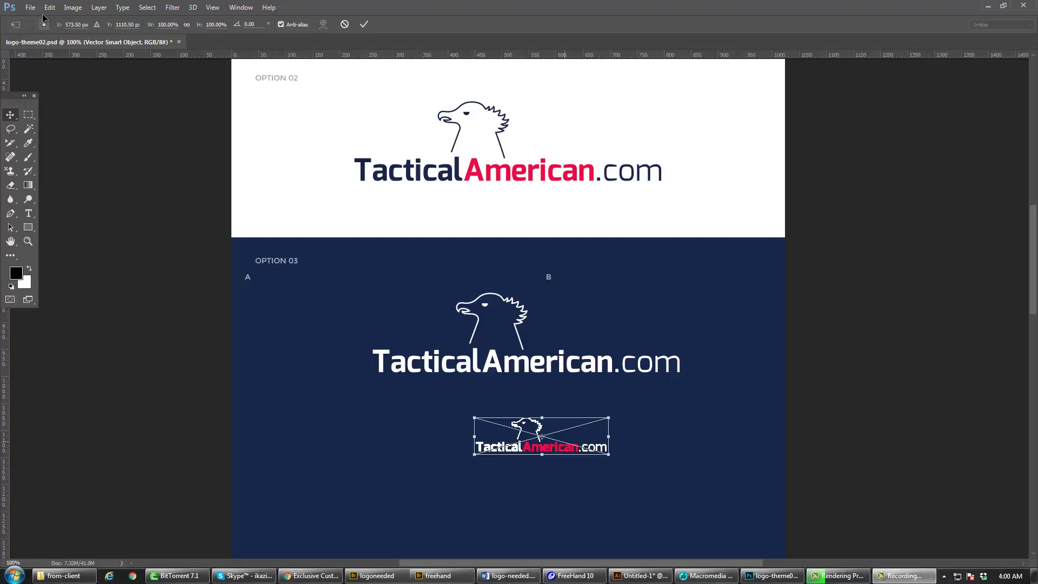
key(alt+Tab)
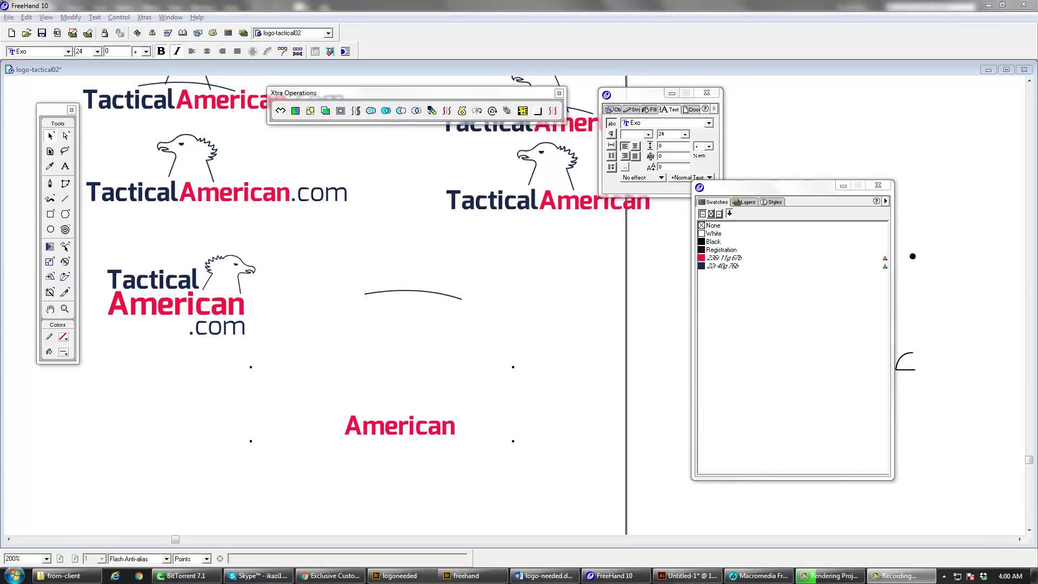
click(827, 577)
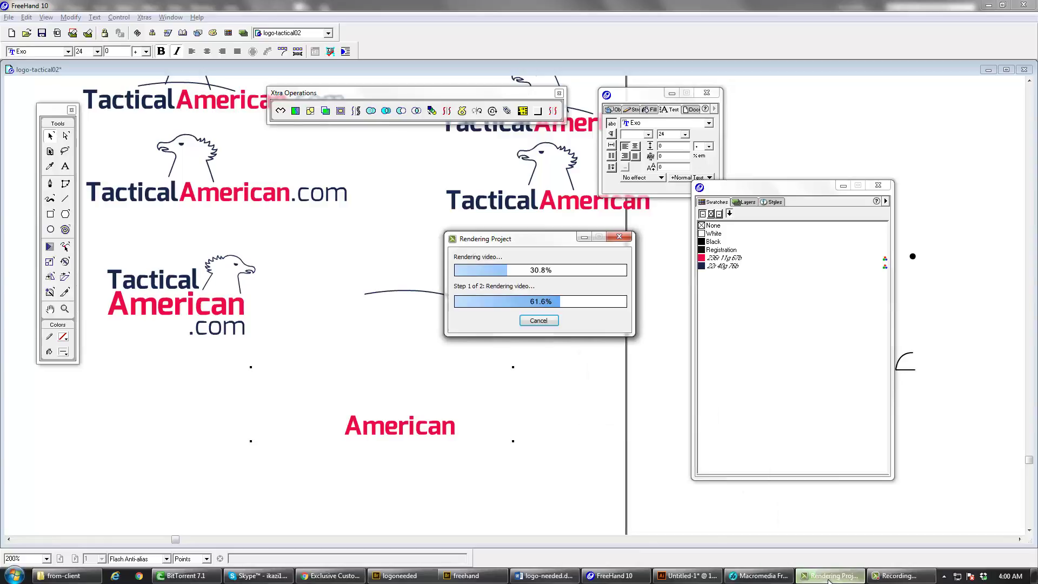
click(584, 238)
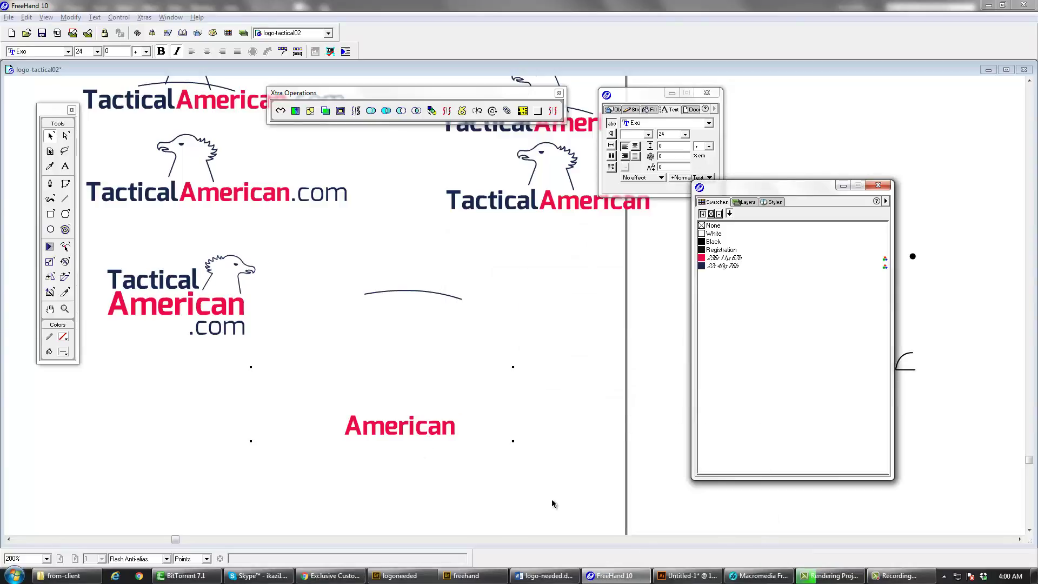
click(13, 575)
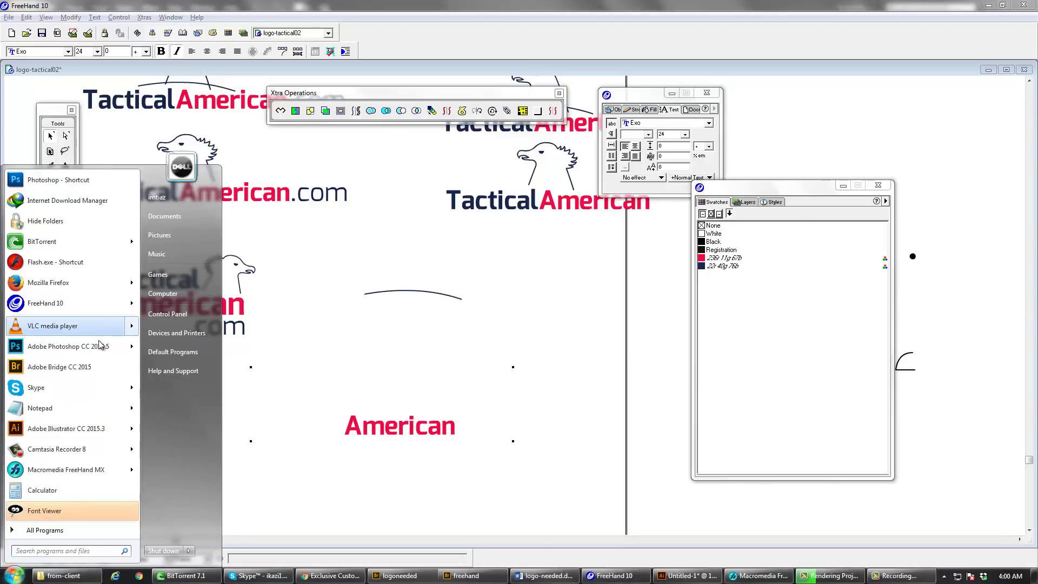
click(98, 348)
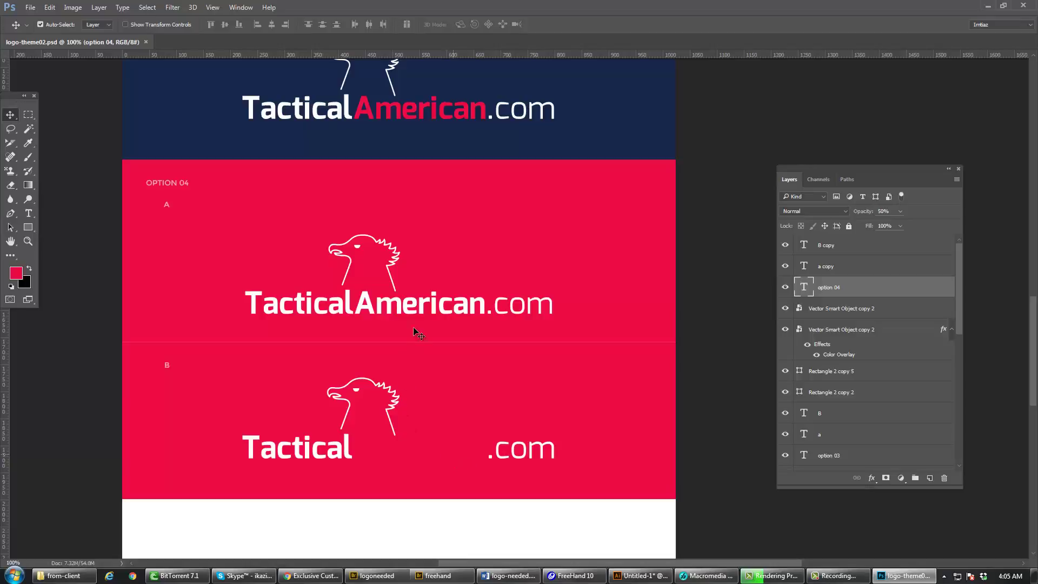
- Delete the white-and-red eagle logo from part B of the red Option 04 section
drag(434, 248, 435, 297)
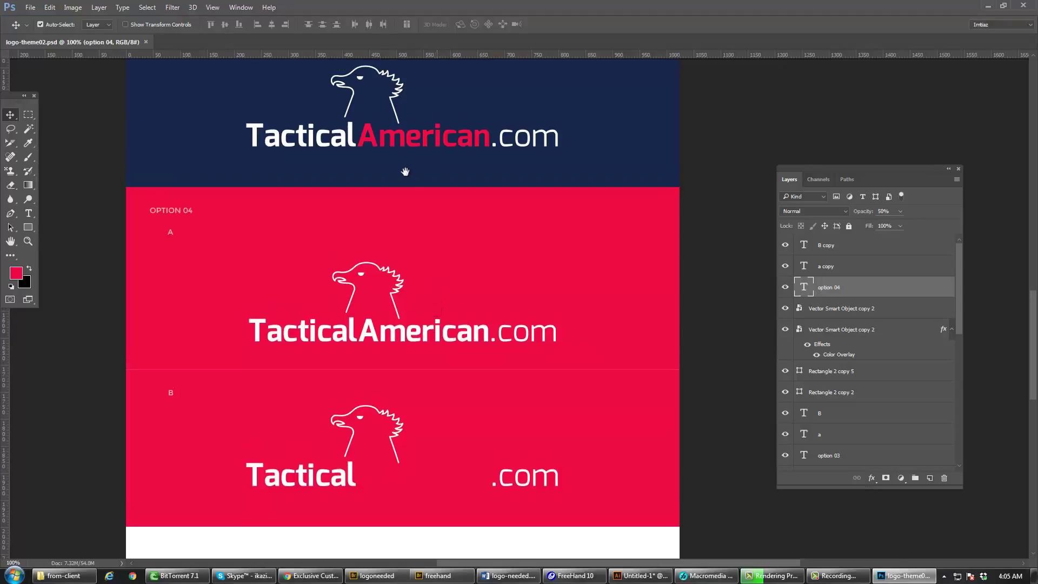
scroll(437, 336, down, 3)
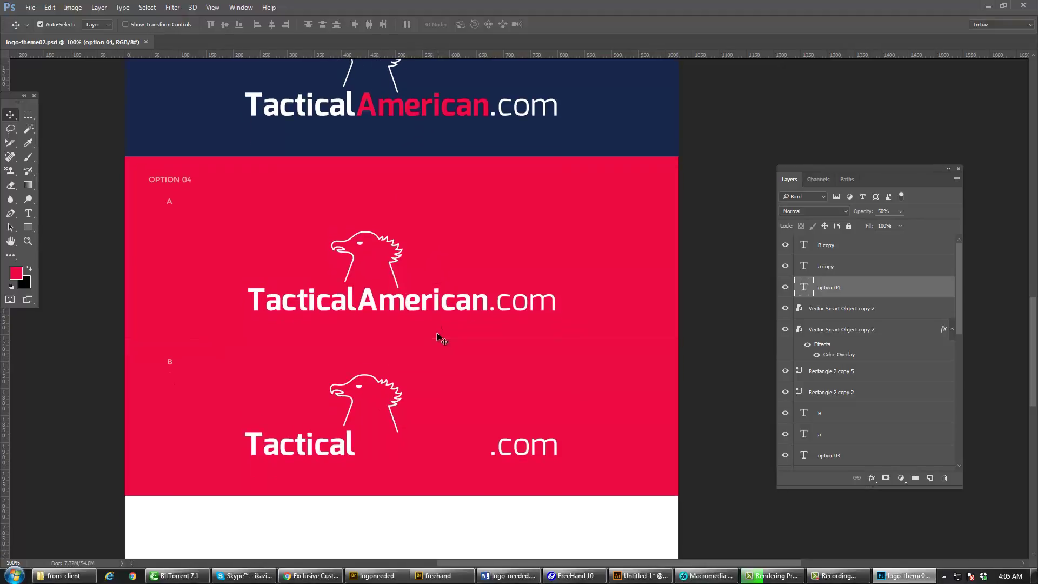
click(400, 403)
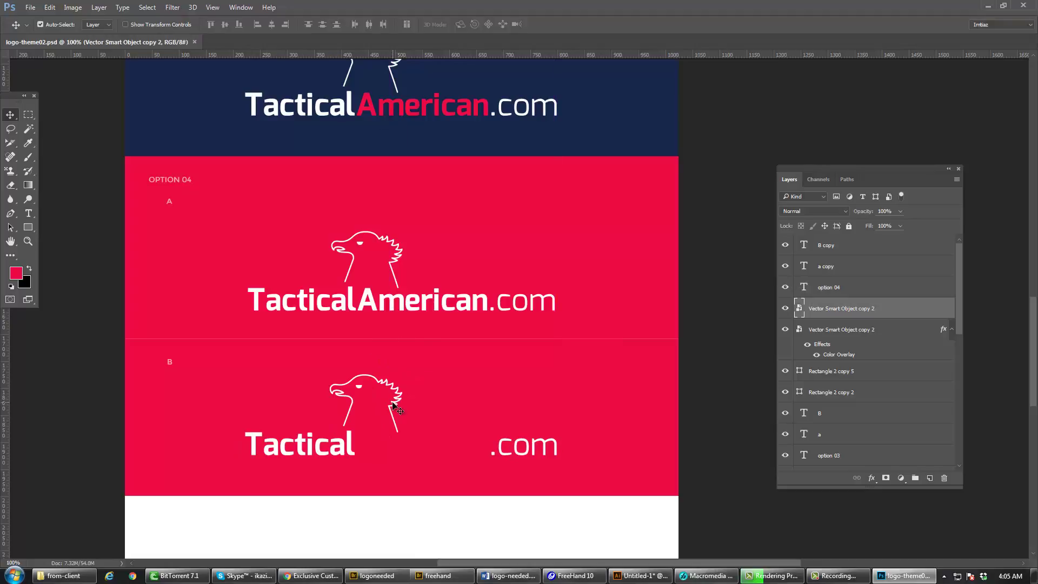
key(Delete)
- Switch to FreeHand and place a copy of the horizontal navy-and-red eagle logo in the empty area below the stacked logo
drag(441, 229, 445, 384)
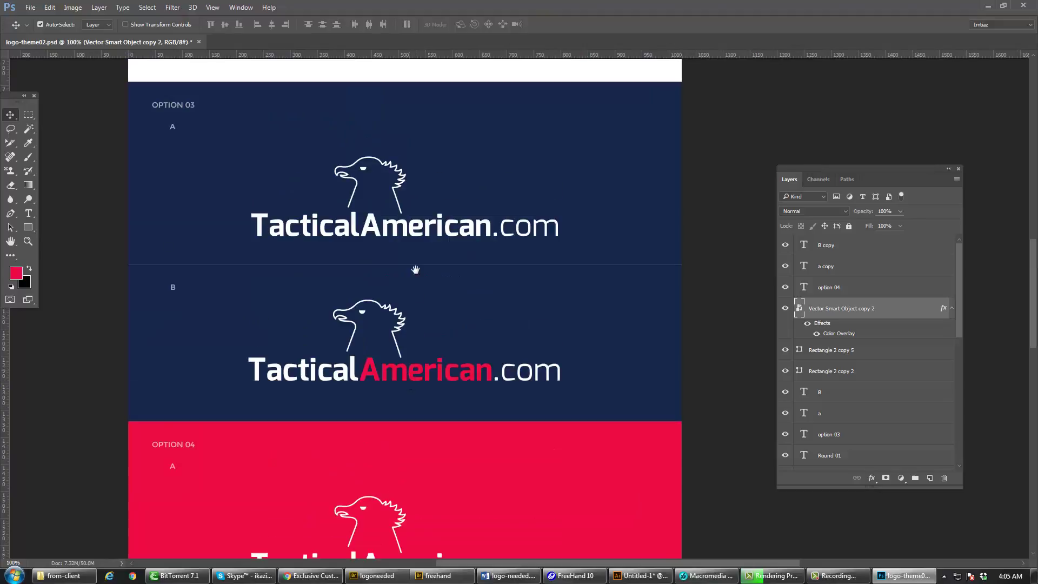
drag(415, 270, 418, 437)
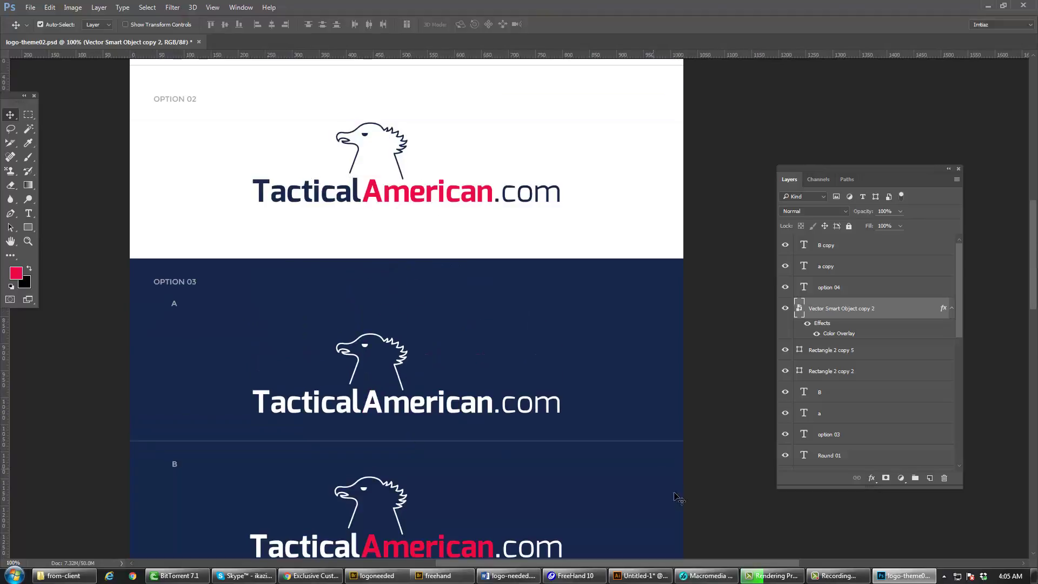
click(574, 575)
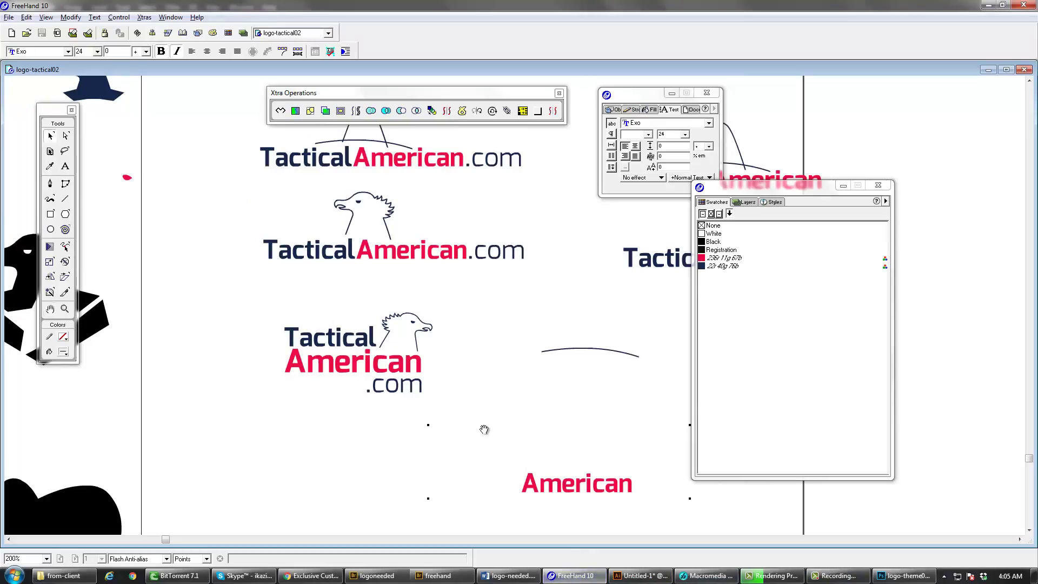
drag(472, 374, 440, 383)
key(v)
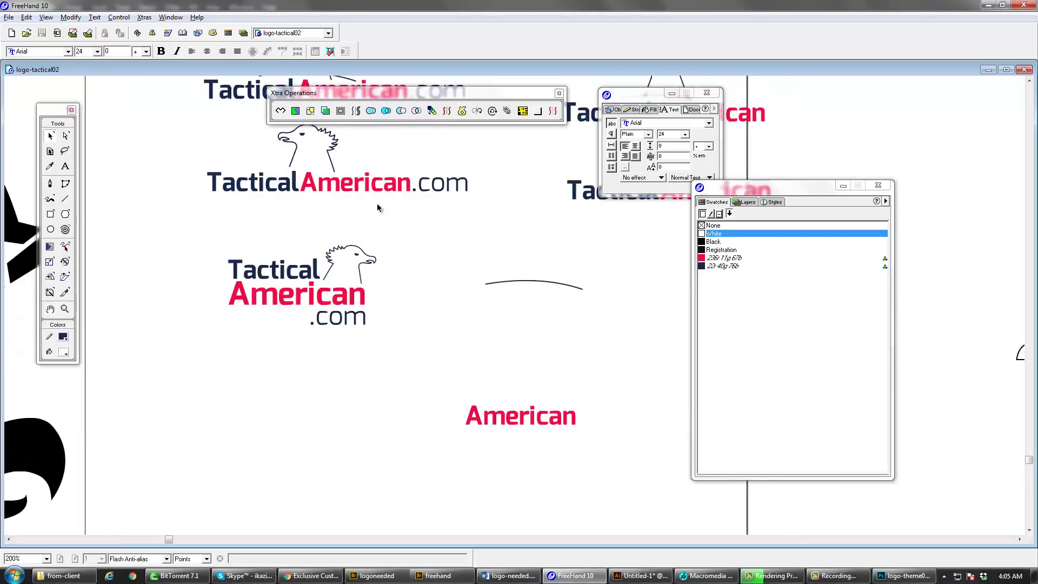
click(369, 190)
key(ctrl+shift+c)
key(space)
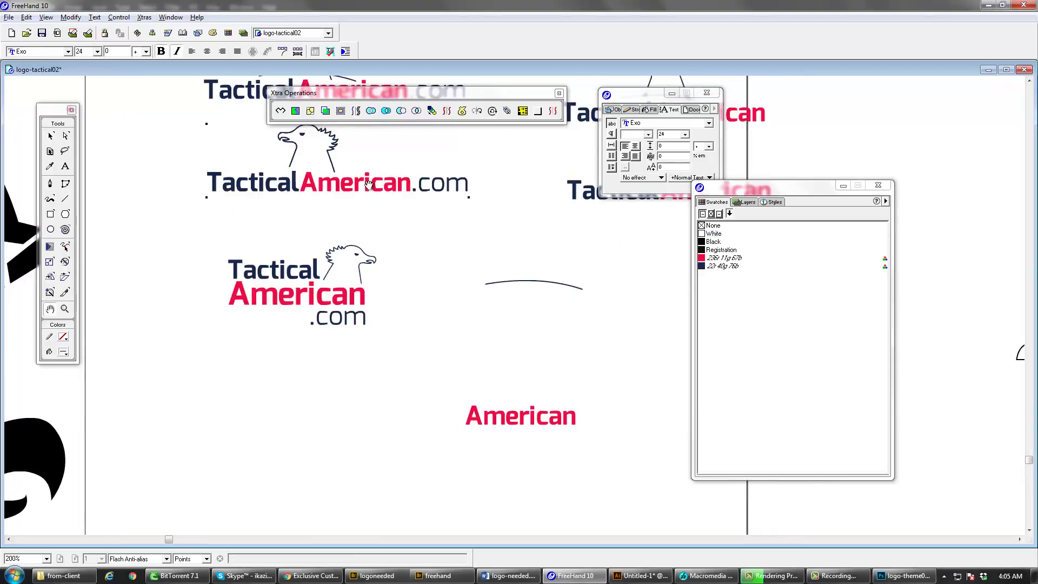
mouse_move(371, 172)
mouse_down()
mouse_move(373, 153)
mouse_move(410, 465)
mouse_move(393, 365)
mouse_move(399, 454)
mouse_move(400, 322)
mouse_up()
key(space)
- Recolour only the word "American" in the new logo copy to White and copy the whole logo
key(alt+Tab)
drag(407, 470, 408, 331)
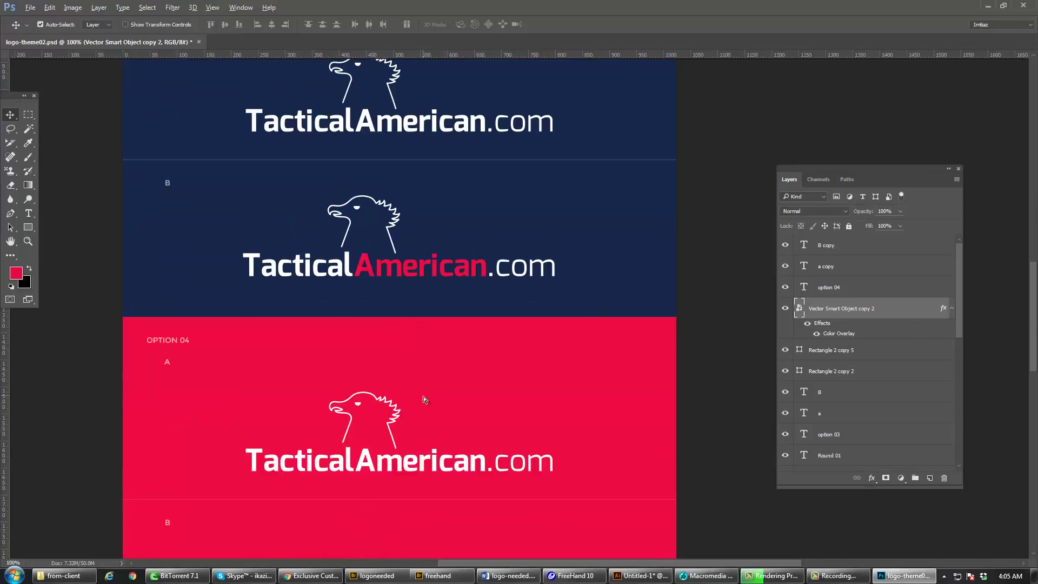
key(alt+Tab)
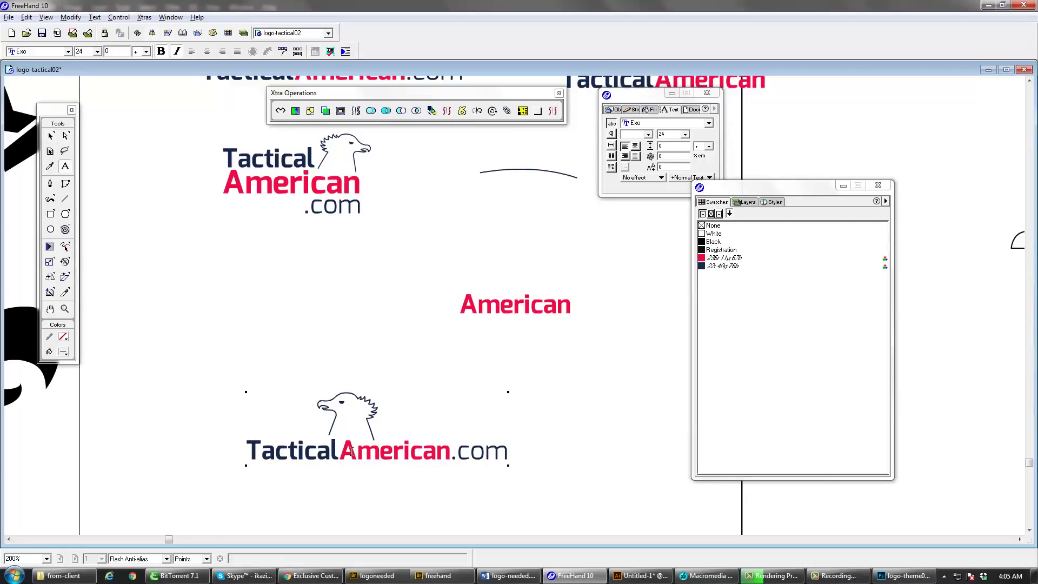
double_click(376, 450)
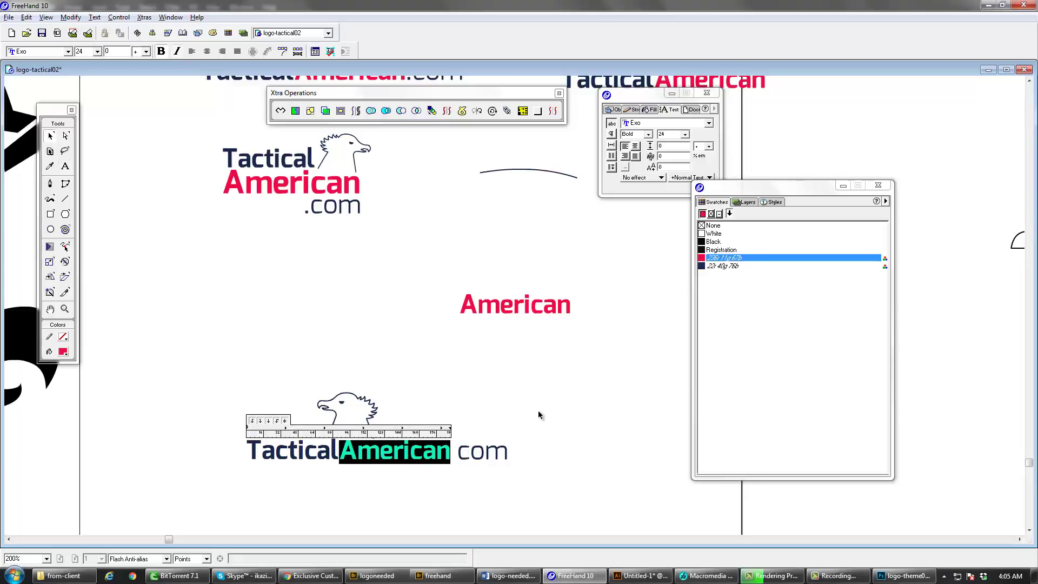
click(717, 234)
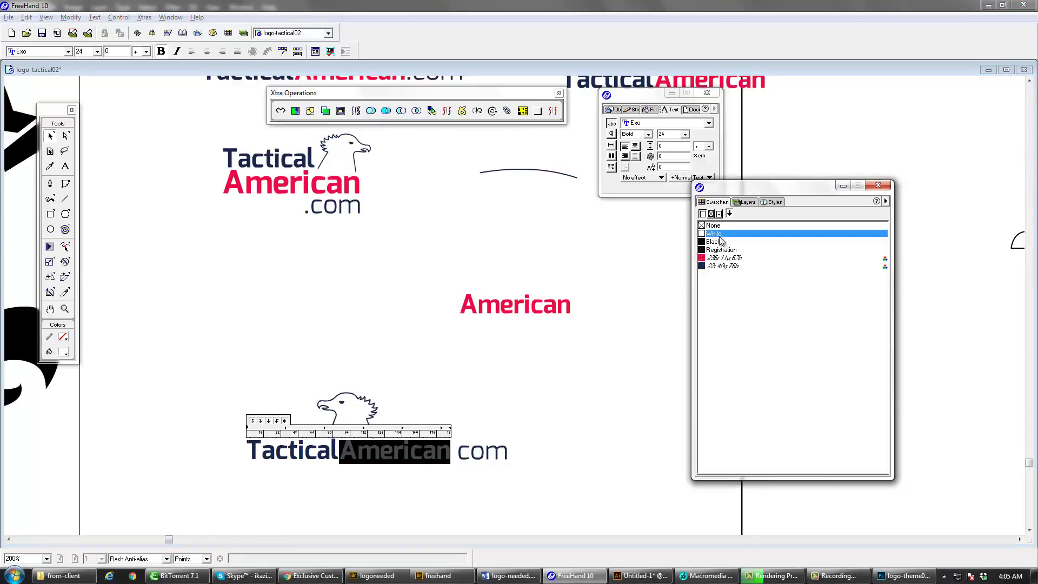
click(461, 460)
click(461, 459)
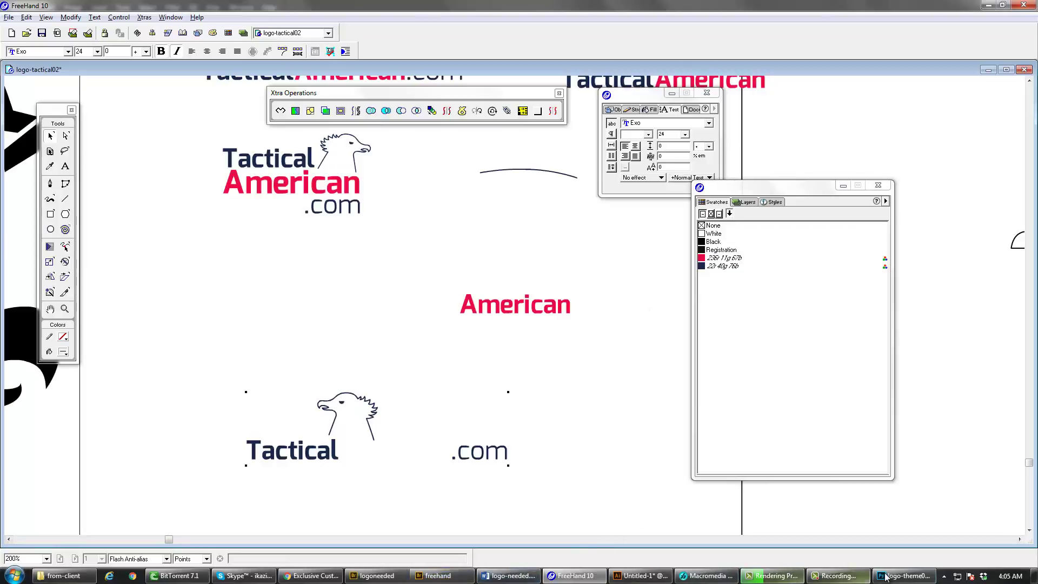
- Paste the navy-and-white logo into Photoshop as a Smart Object, scaled to match logo A and centred in Option 04's part B
click(902, 575)
scroll(490, 382, down, 5)
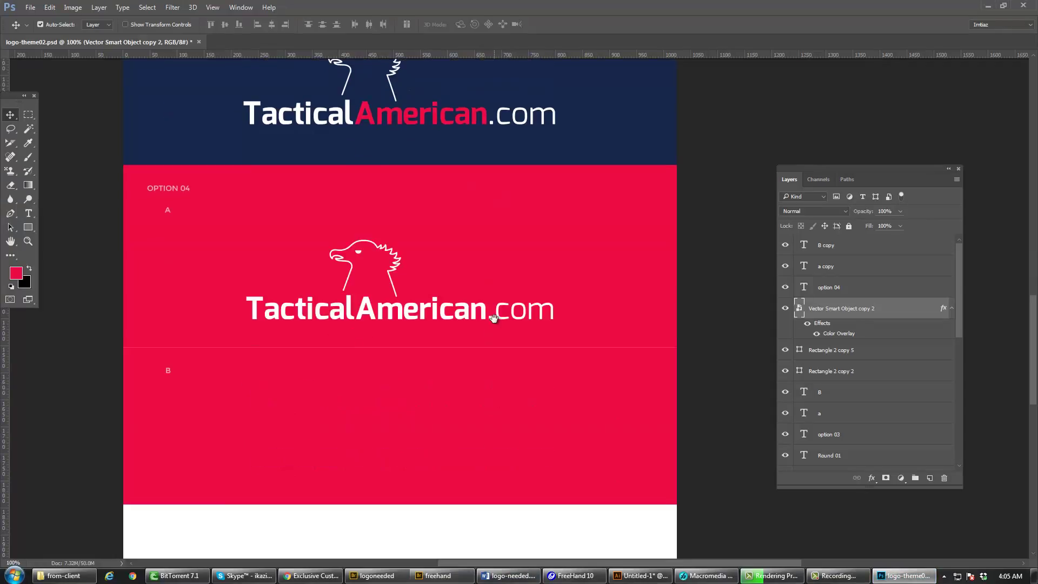
key(ctrl+v)
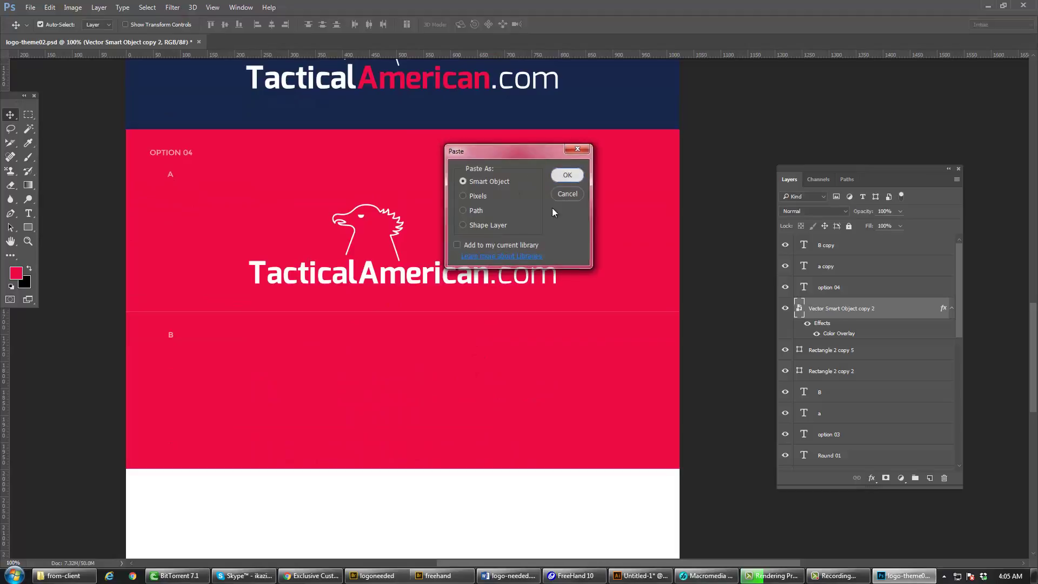
click(564, 179)
drag(469, 326, 563, 352)
key(Return)
key(ctrl+t)
drag(503, 339, 489, 406)
key(Return)
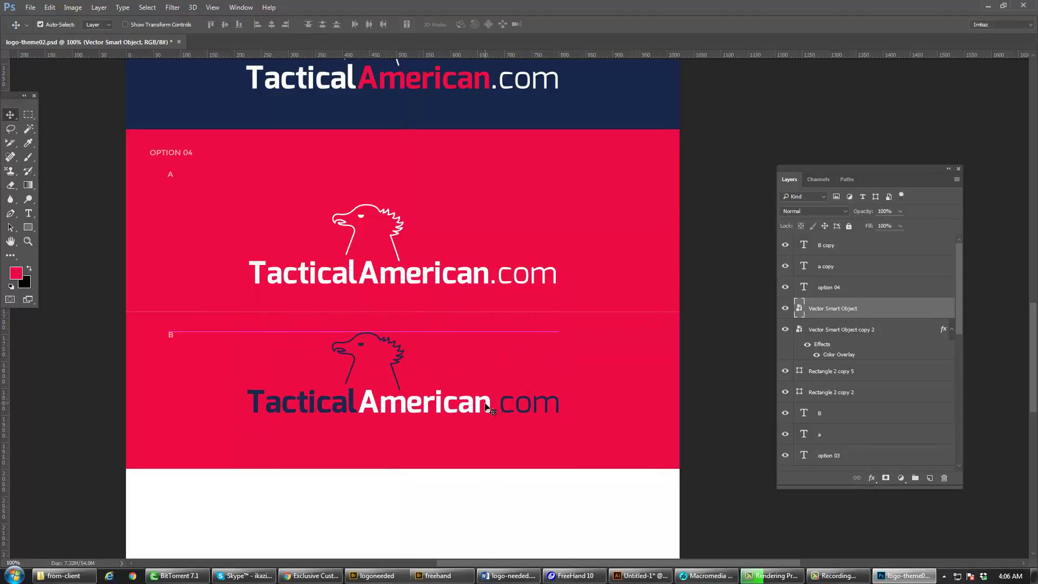
- Deselect the layer in Photoshop, switch to FreeHand and copy the stacked Tactical American .com logo with the right-facing eagle
key(ctrl+minus)
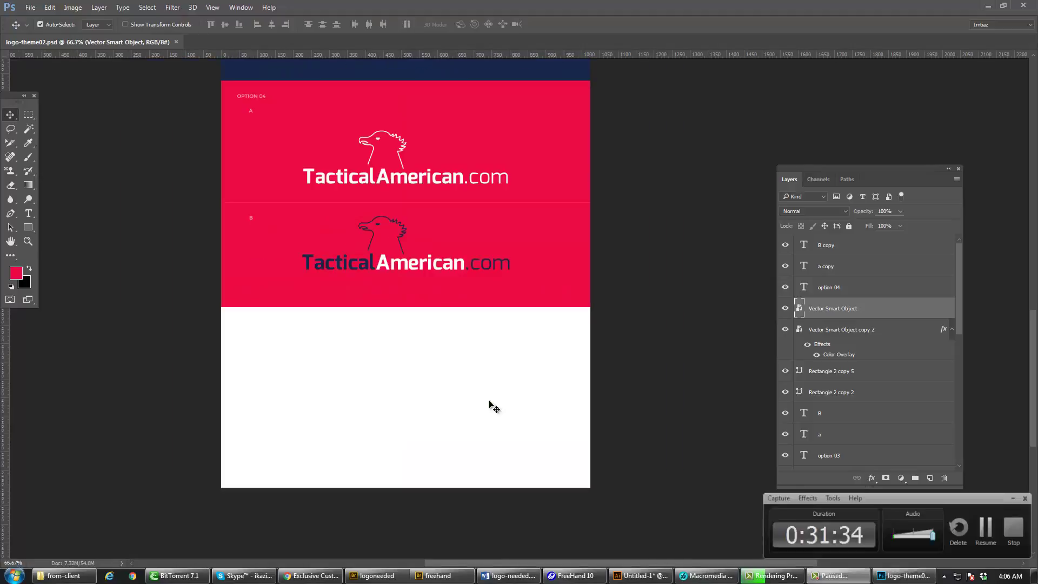
key(F9)
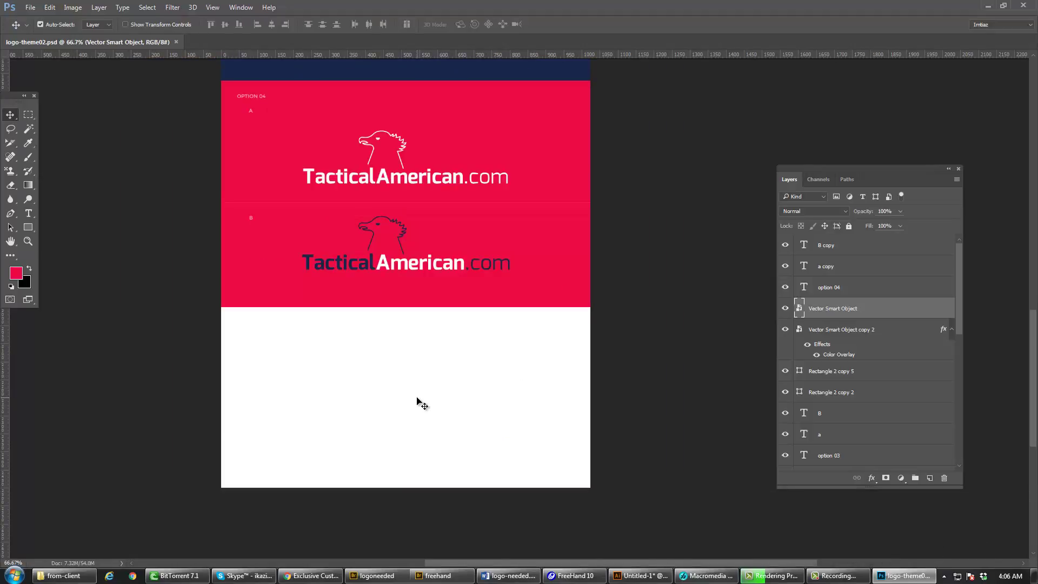
click(398, 378)
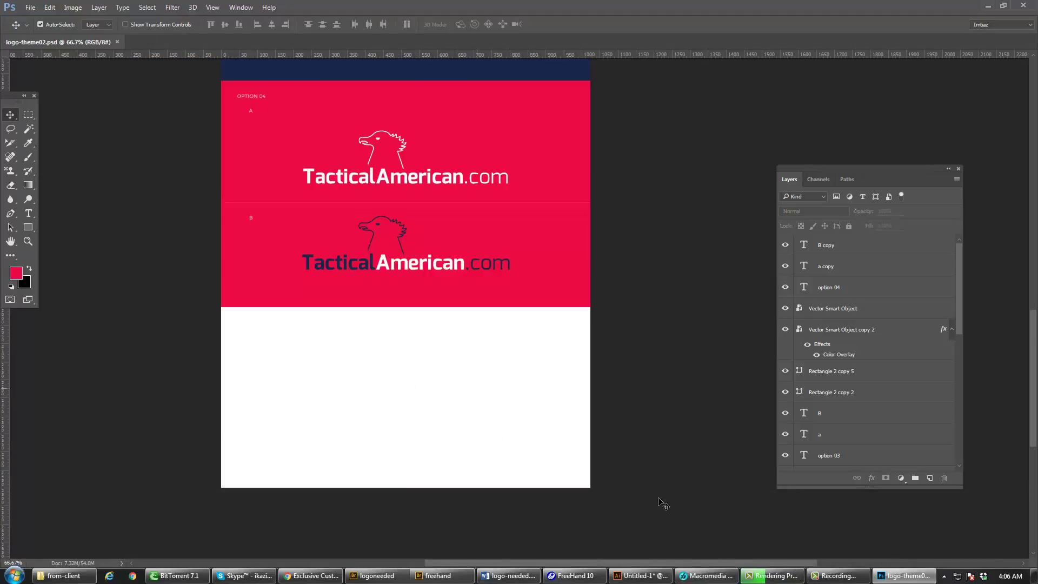
click(576, 576)
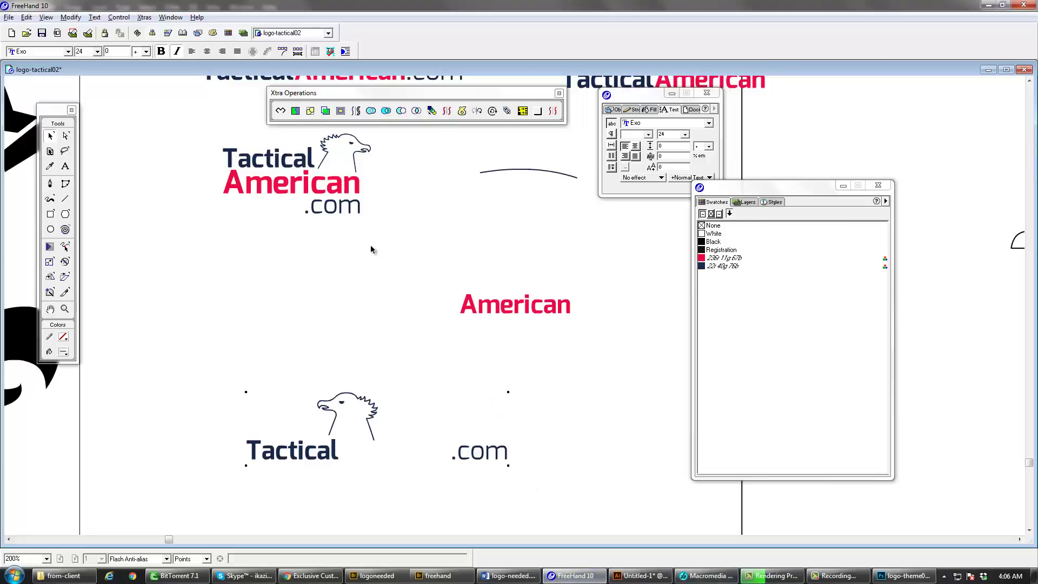
key(alt+Tab)
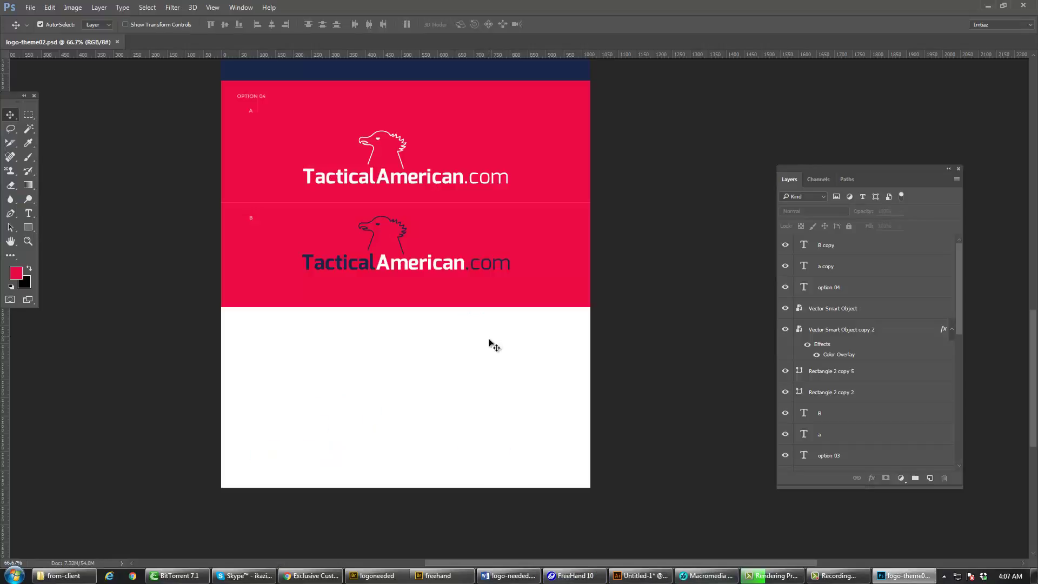
- Paste the stacked logo into Photoshop as a Smart Object and enlarge it in the blank white area below Option 04
key(ctrl+v)
click(566, 175)
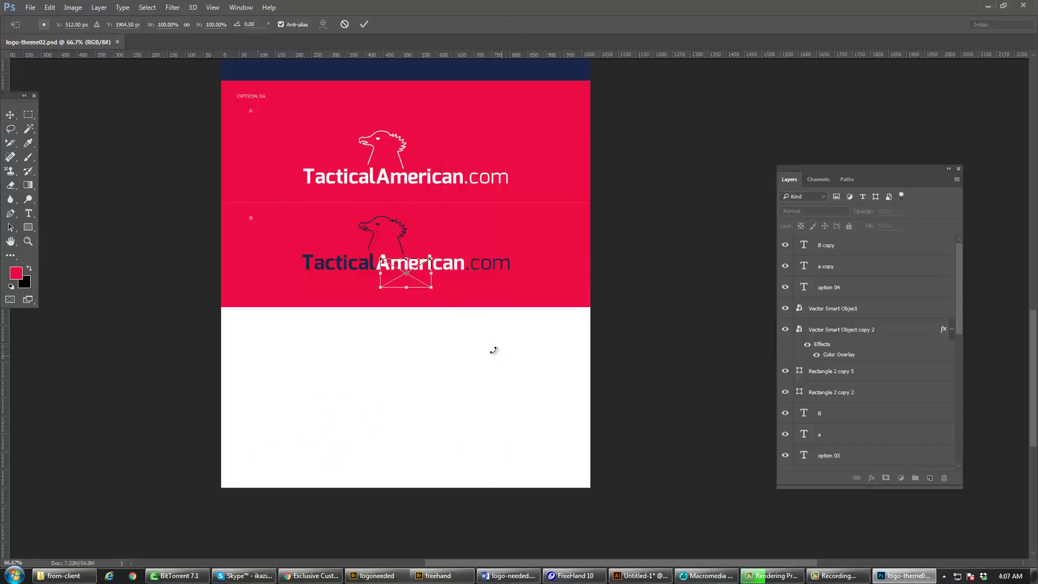
drag(430, 290, 509, 465)
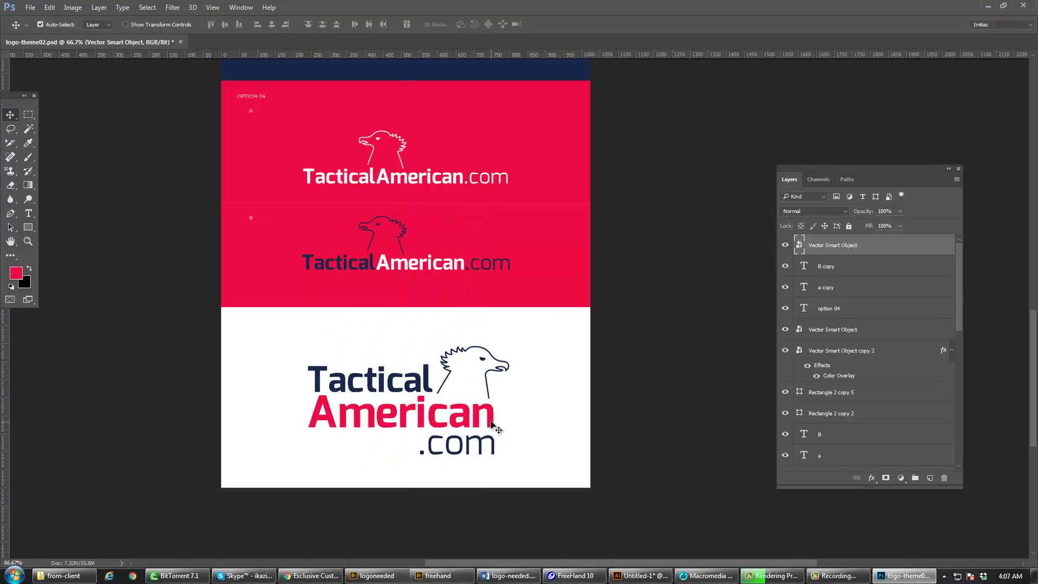
- Nudge the stacked logo up slightly and place a copy of the Option 02 label in the upper-left corner of its white section
drag(490, 424, 490, 418)
drag(444, 313, 443, 372)
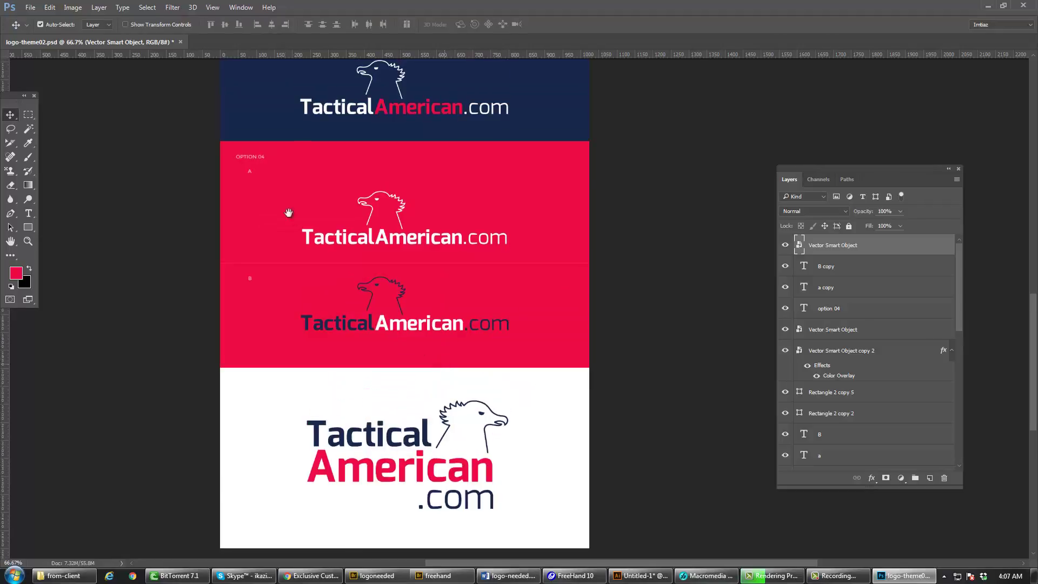
click(263, 159)
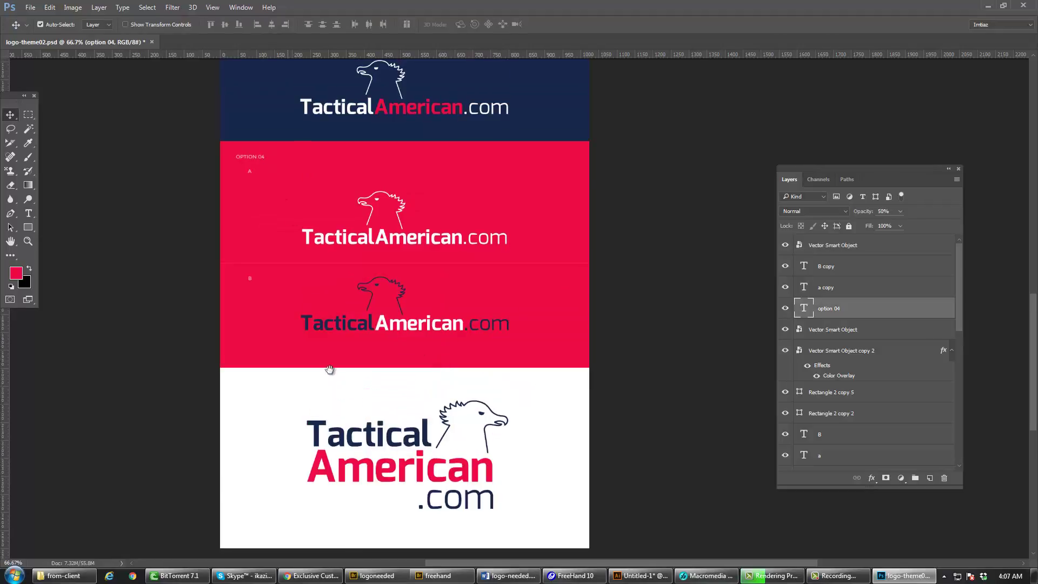
scroll(331, 364, up, 6)
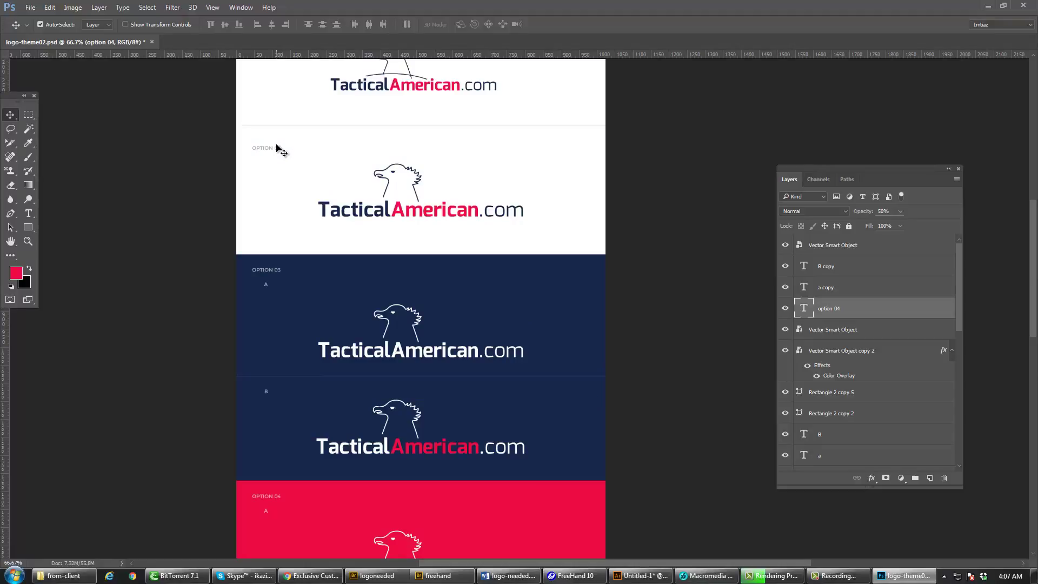
drag(275, 153, 275, 458)
scroll(315, 213, down, 6)
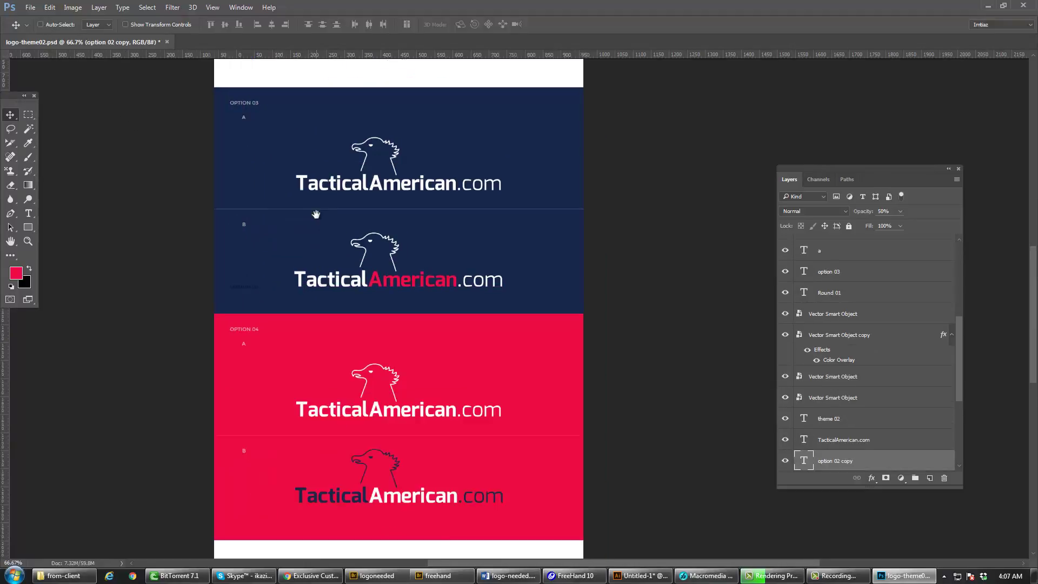
drag(285, 167, 307, 435)
- Change the copied label's text to Option 05 and save the document
key(t)
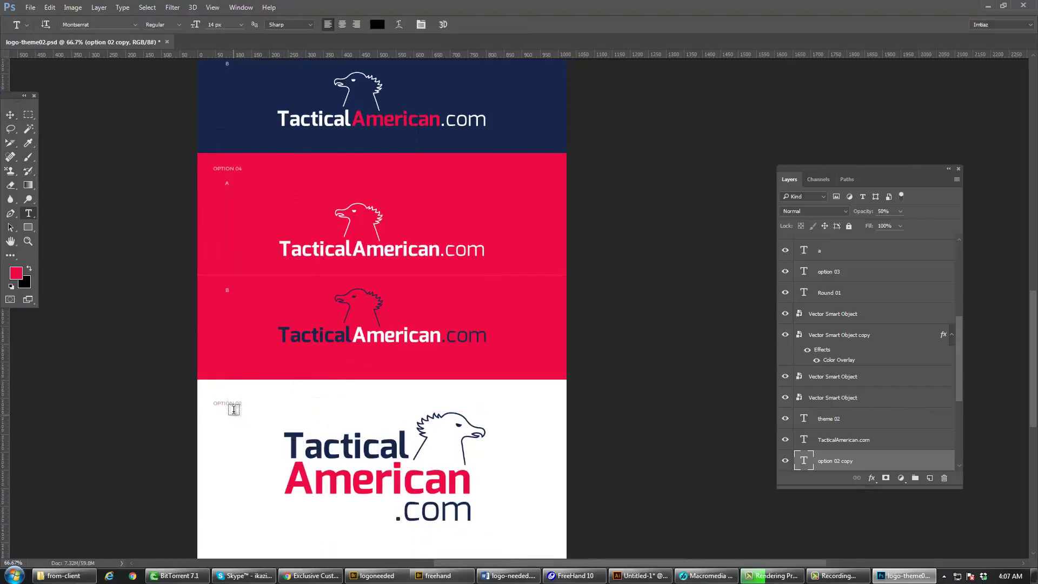
drag(238, 406, 273, 412)
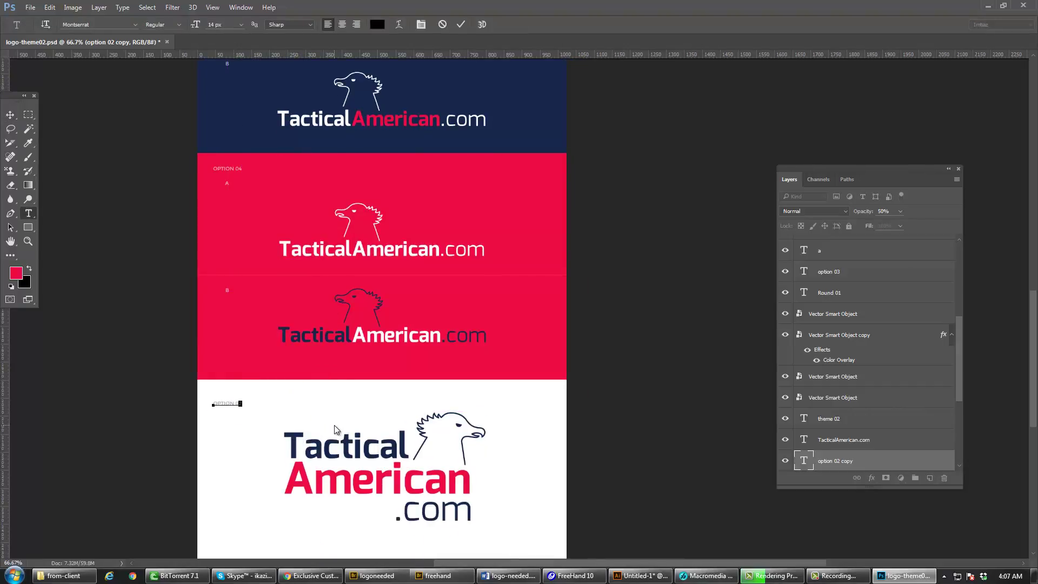
text(5)
click(10, 114)
drag(386, 473, 373, 381)
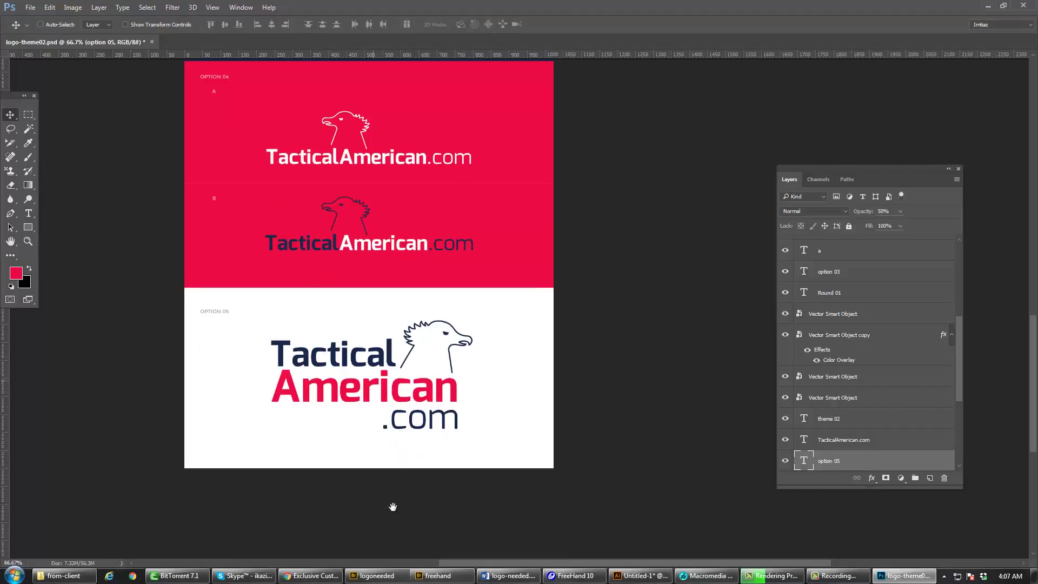
mouse_move(374, 219)
mouse_down()
mouse_move(394, 359)
mouse_move(382, 479)
mouse_up()
drag(388, 356, 390, 450)
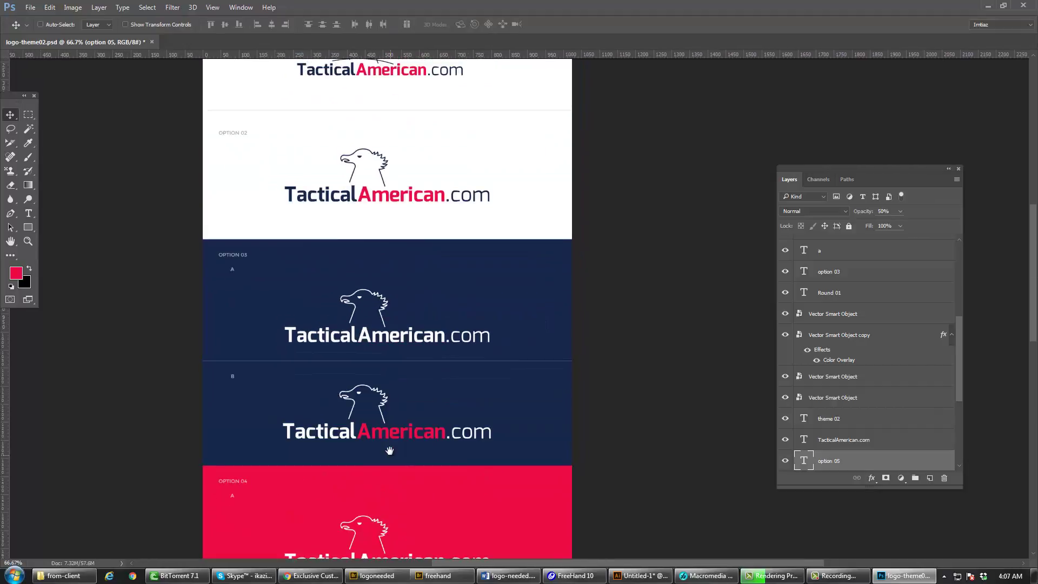
scroll(379, 416, up, 2)
key(ctrl+s)
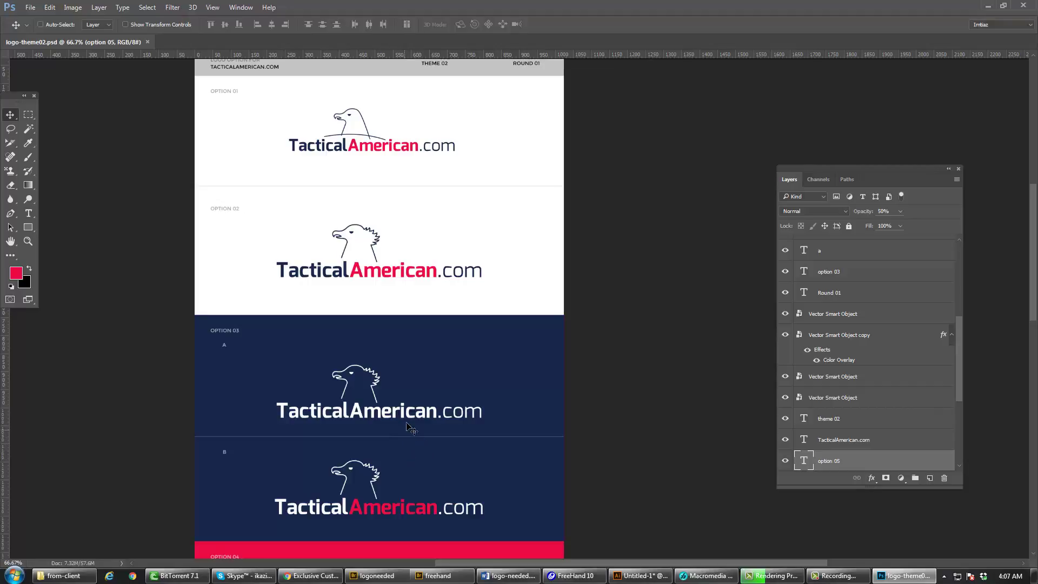
- Move the white logo in Option 03's part A up slightly within its navy section and save the document
drag(394, 413, 396, 403)
key(ctrl+z)
click(80, 114)
drag(381, 414, 384, 403)
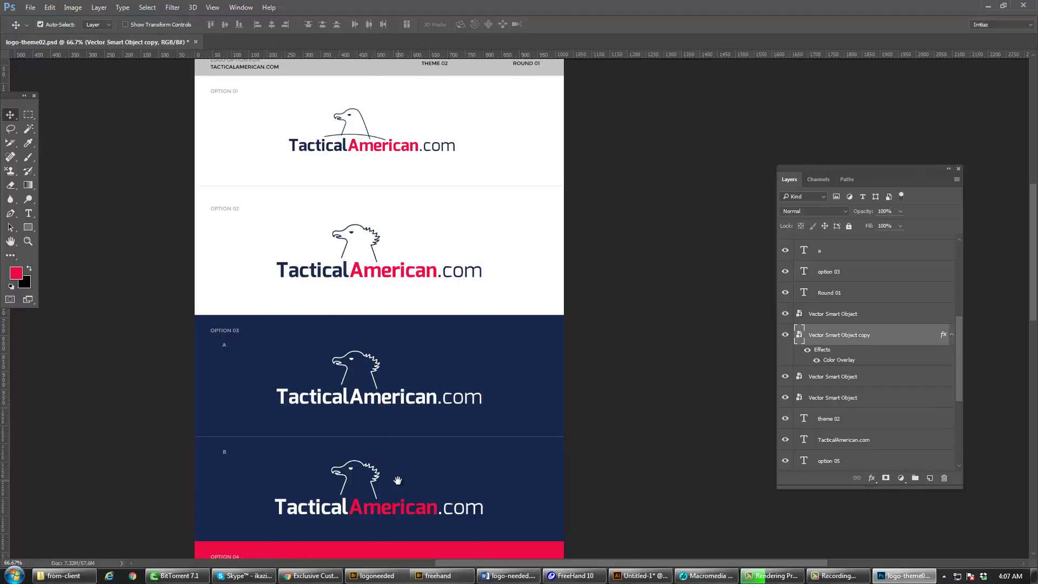
drag(398, 481, 398, 388)
drag(408, 454, 405, 401)
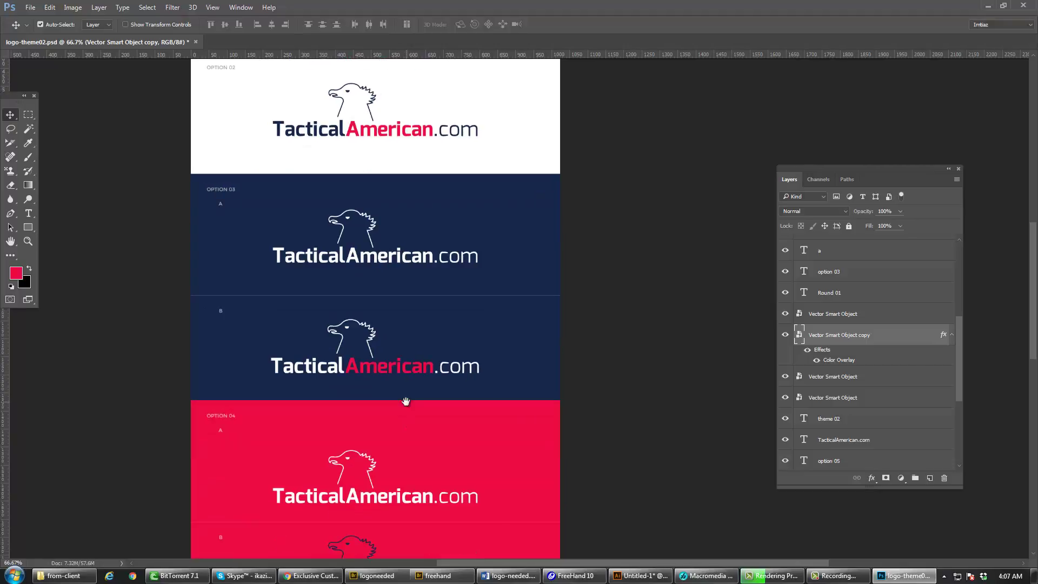
key(ctrl+s)
- Scale the Option 01 logo up from its centre to about 237% so its width matches the Option 02 logo
drag(439, 350, 424, 378)
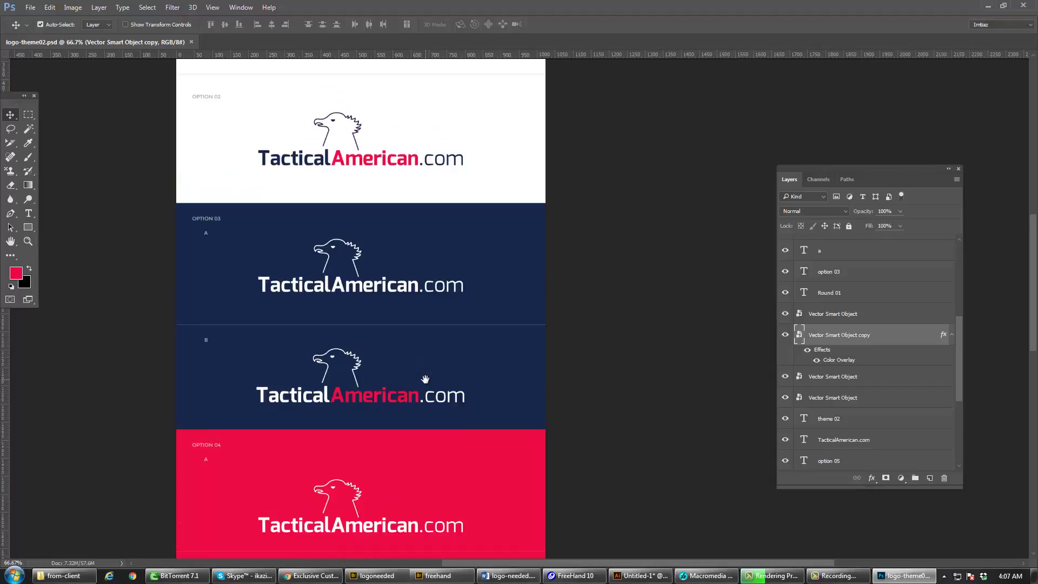
drag(431, 322, 457, 400)
drag(449, 327, 452, 338)
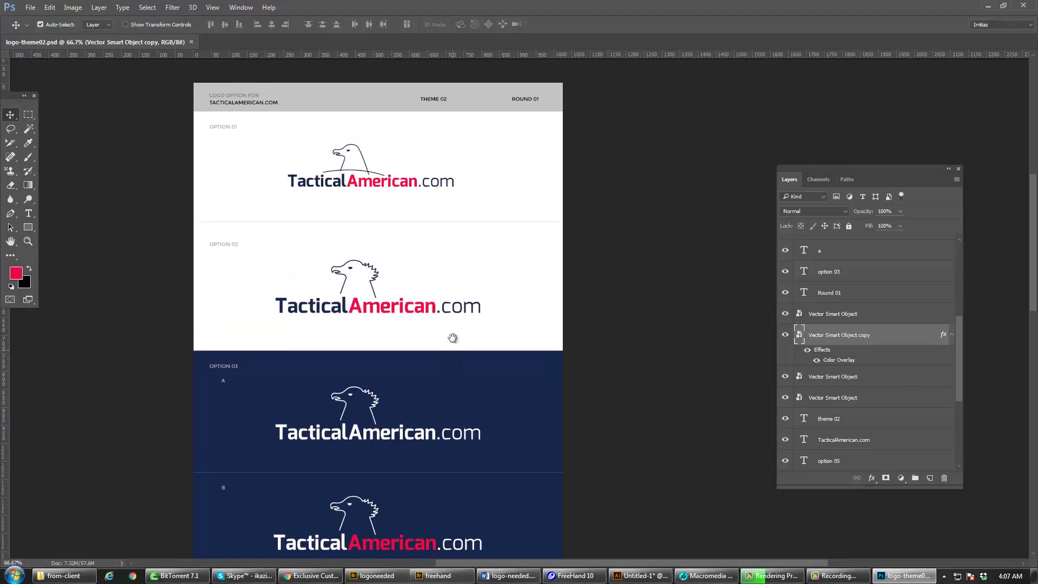
click(429, 213)
click(420, 190)
key(ctrl+t)
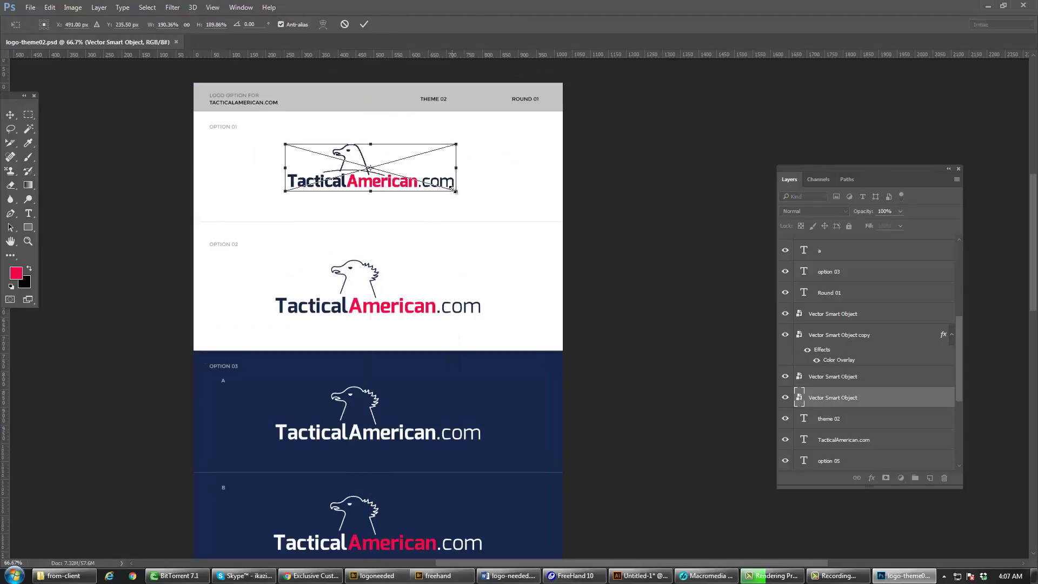
drag(456, 191, 470, 196)
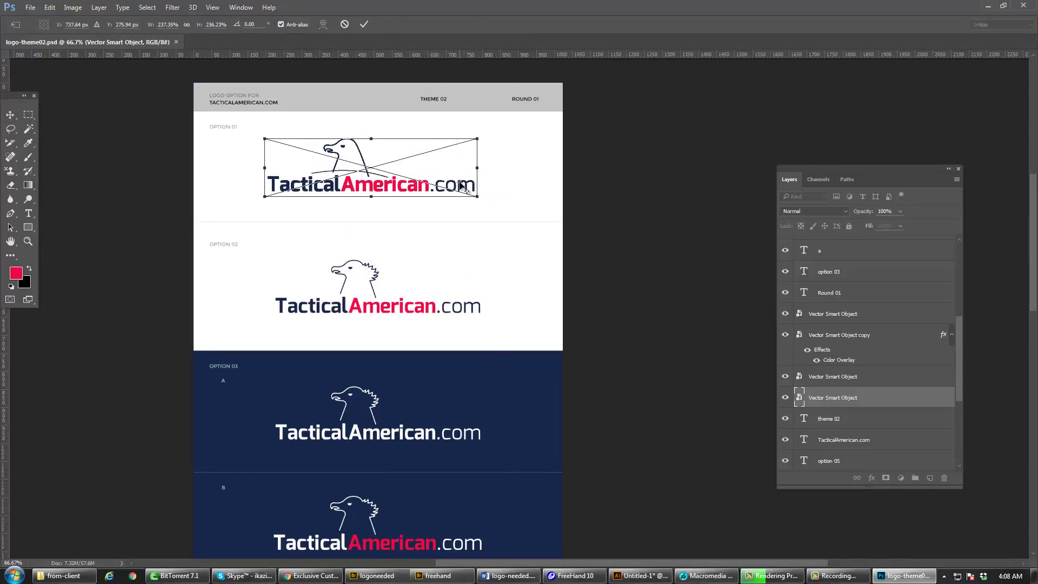
key(Return)
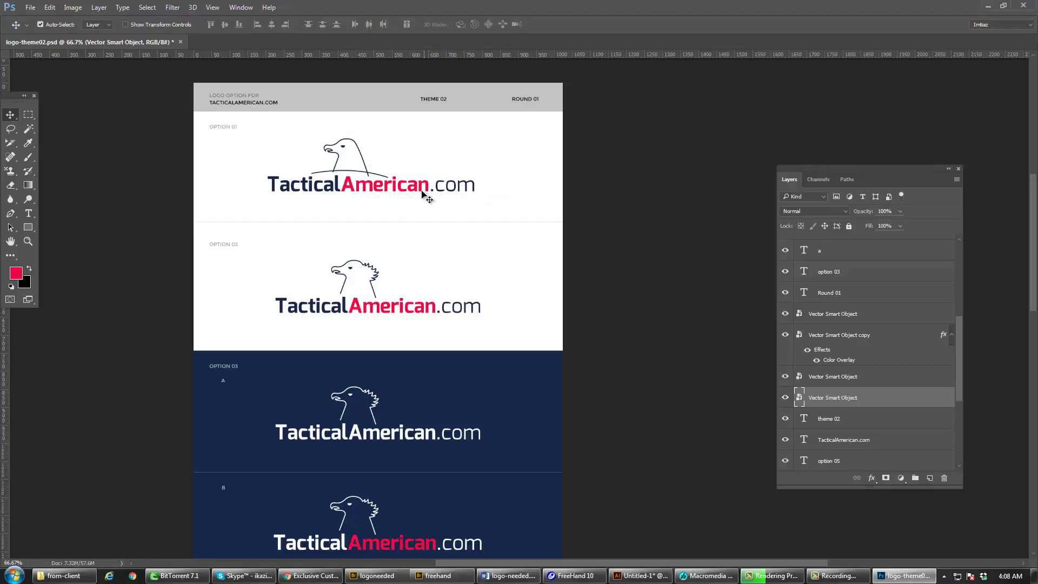
- Nudge the enlarged Option 01 logo down slightly and save the document
drag(428, 190, 429, 191)
key(ctrl+s)
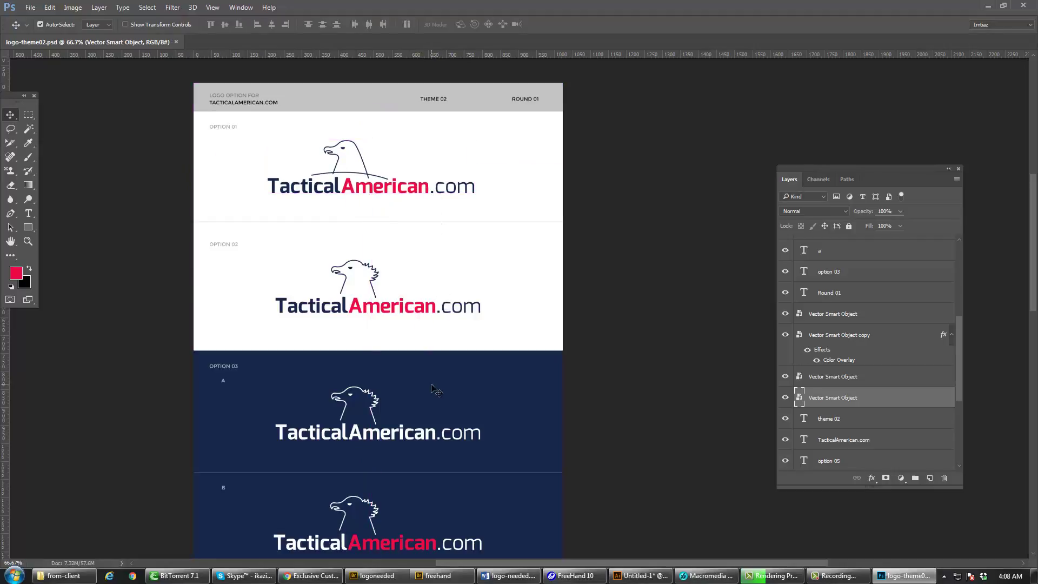
scroll(406, 354, down, 5)
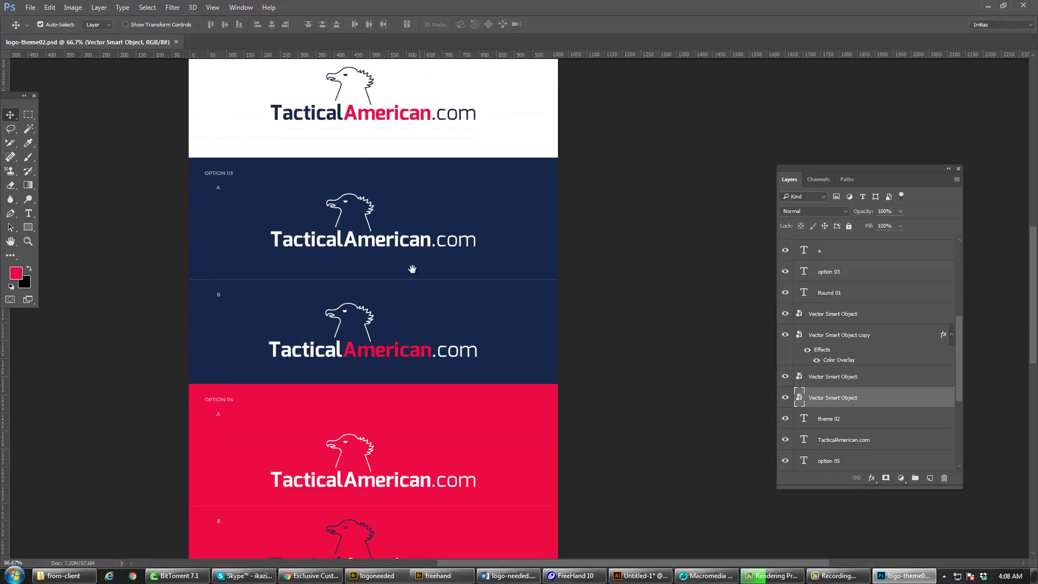
drag(447, 399, 438, 330)
drag(441, 476, 434, 397)
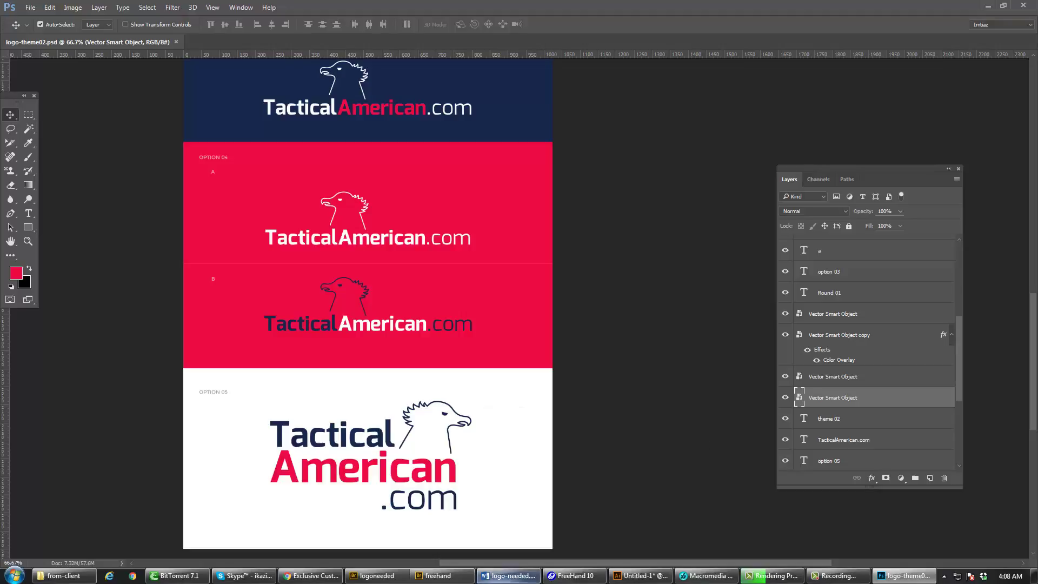
- Look over the client's brief in Word, the reference logos in Bridge and the Golden Hawk logo page in Chrome
click(508, 576)
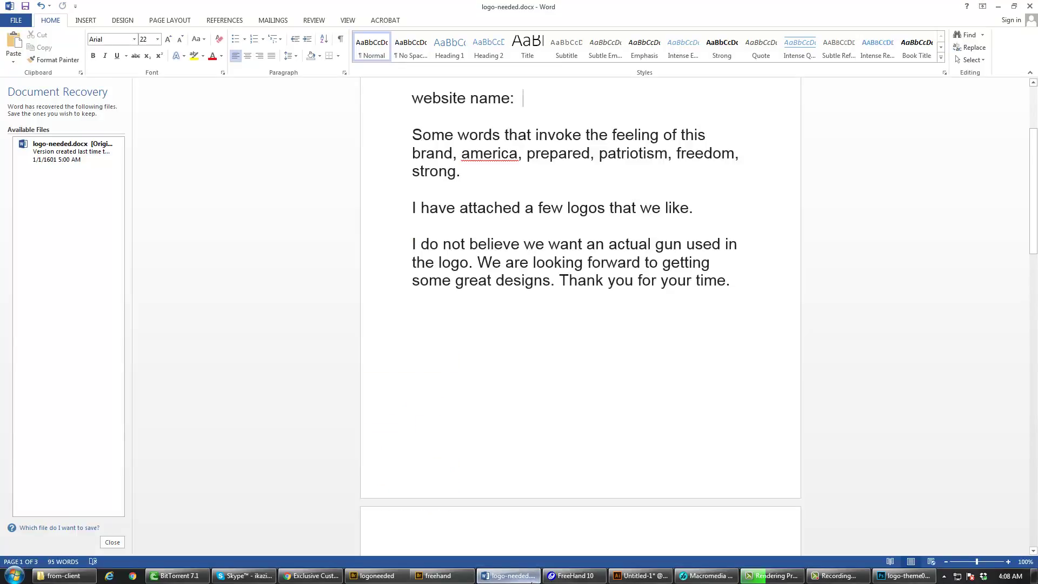
click(441, 576)
click(401, 578)
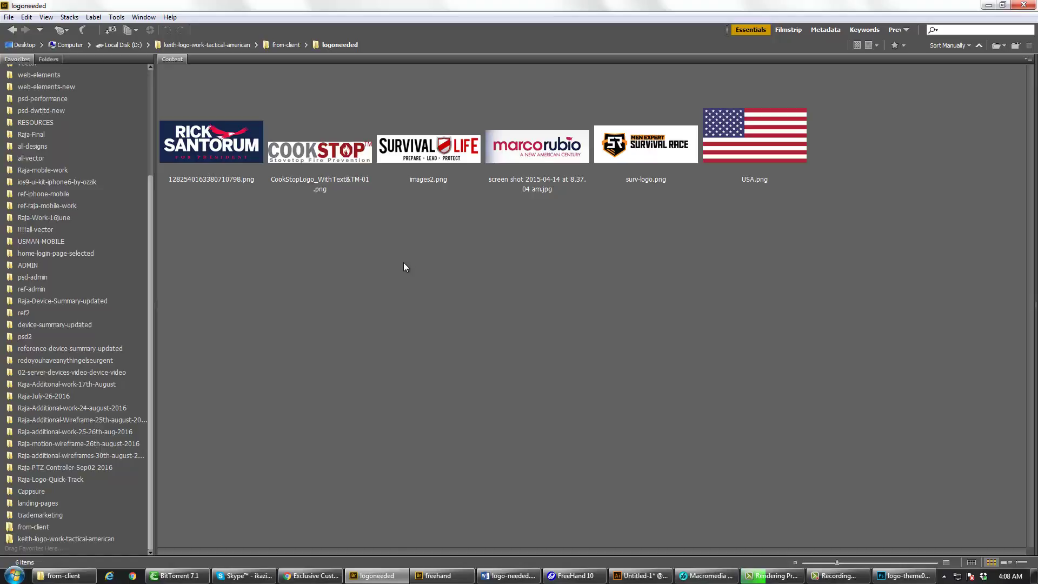
click(311, 575)
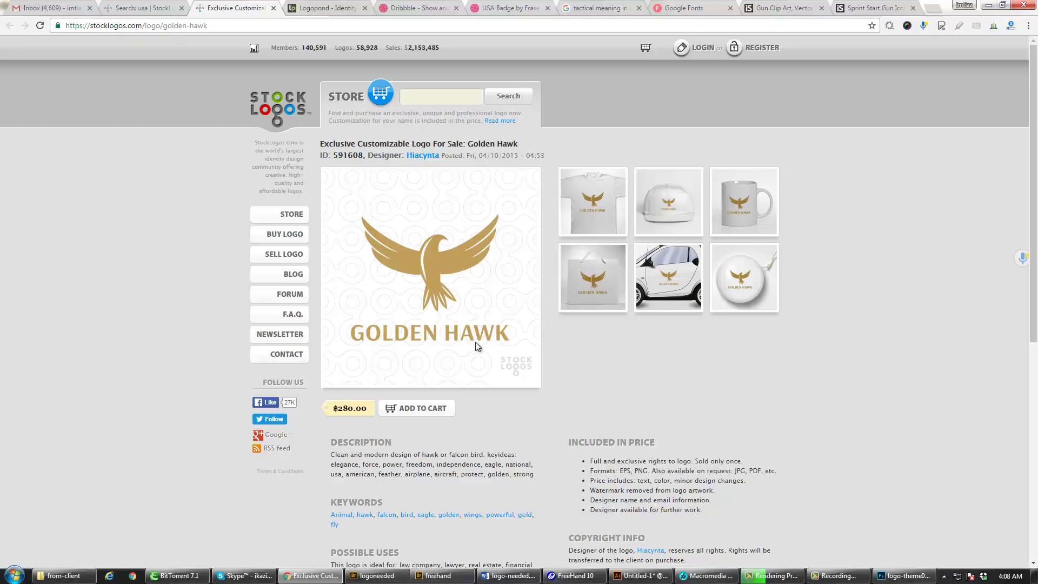
- Switch back to Photoshop and review the whole logo sheet from Option 01 through Option 05
click(838, 576)
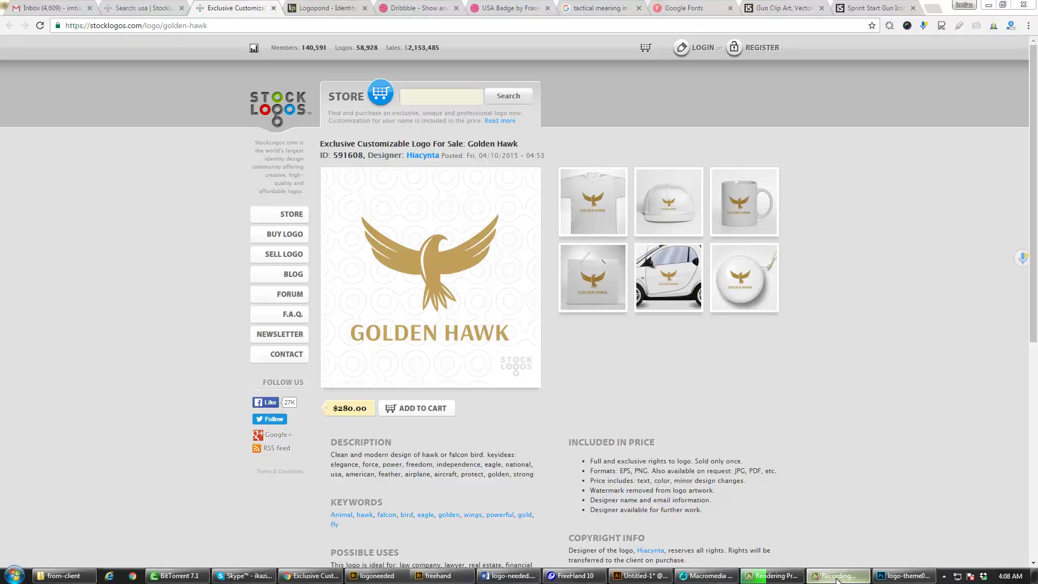
click(893, 577)
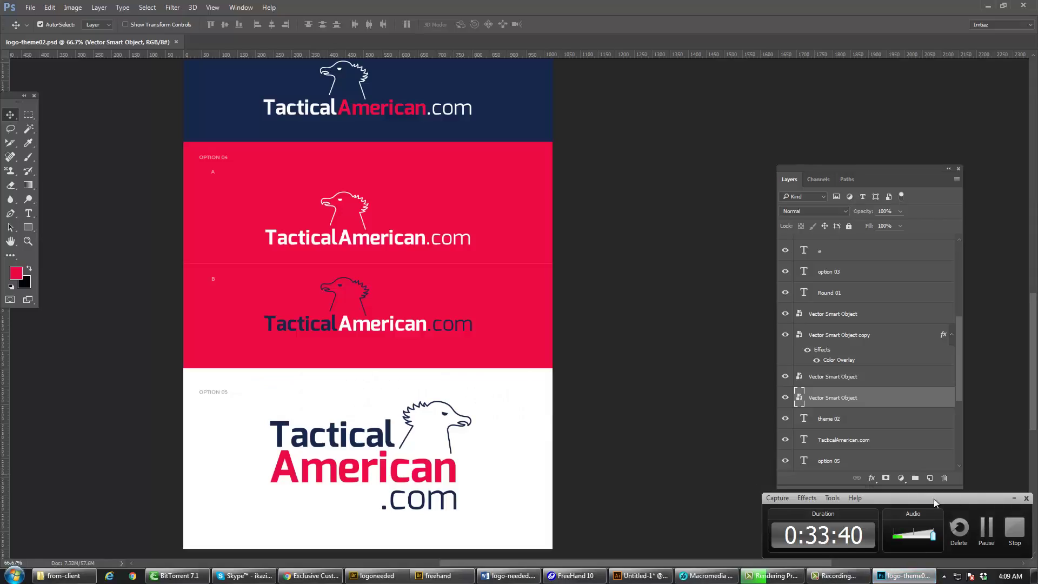
click(1014, 498)
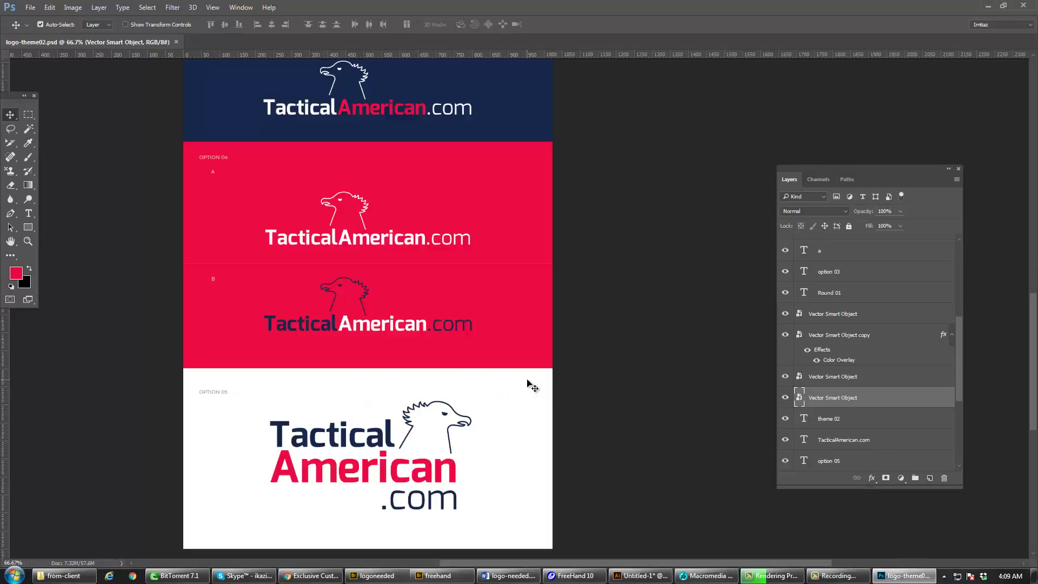
scroll(532, 386, up, 5)
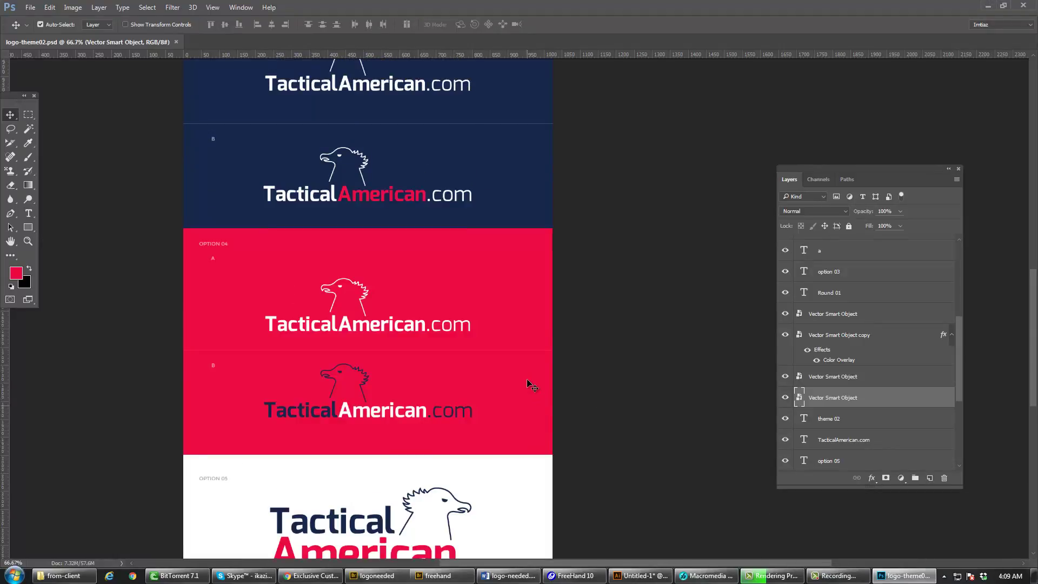
scroll(533, 388, up, 4)
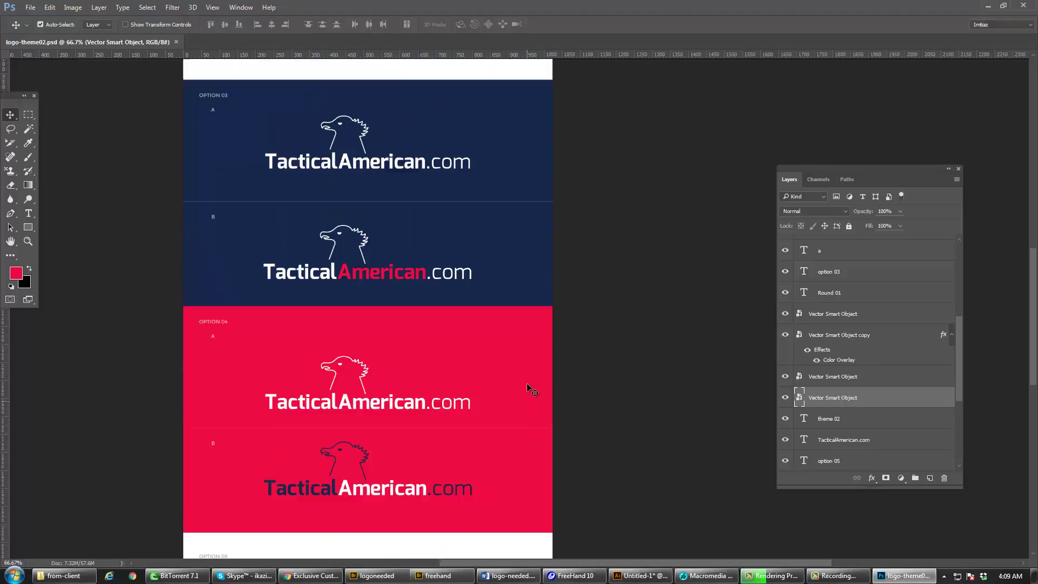
scroll(532, 391, up, 8)
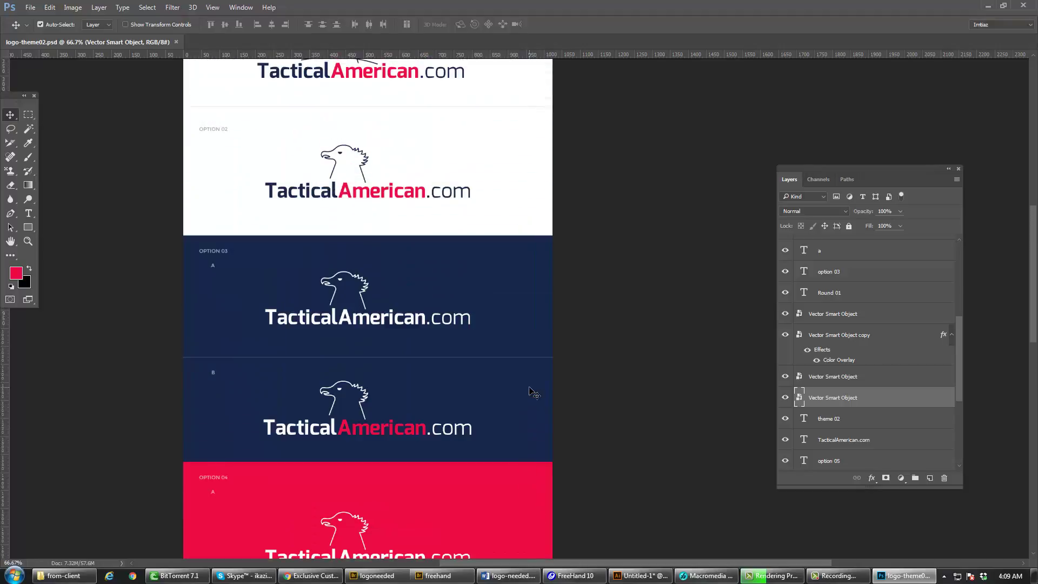
scroll(532, 393, up, 4)
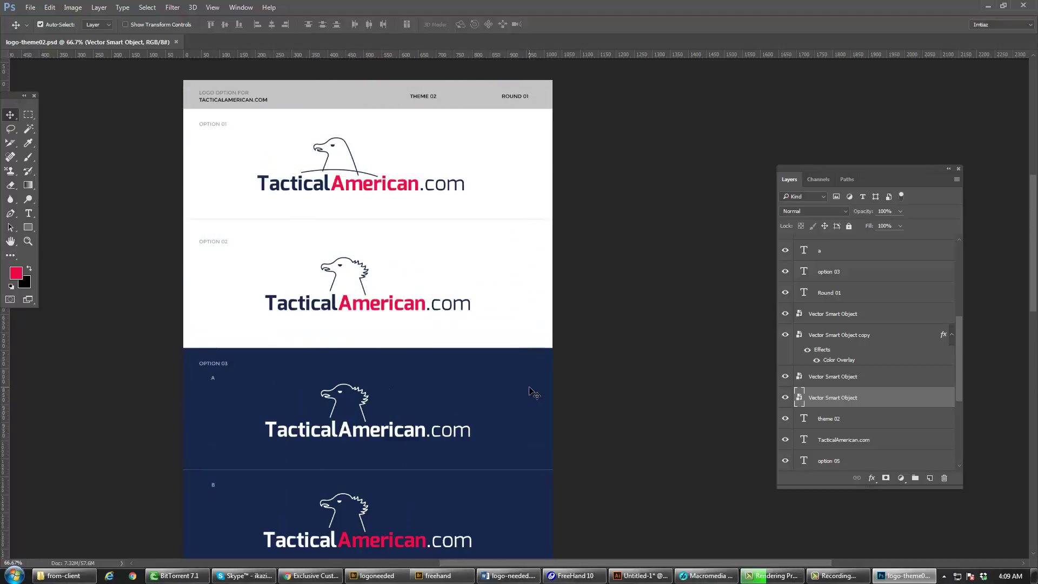
scroll(532, 393, down, 8)
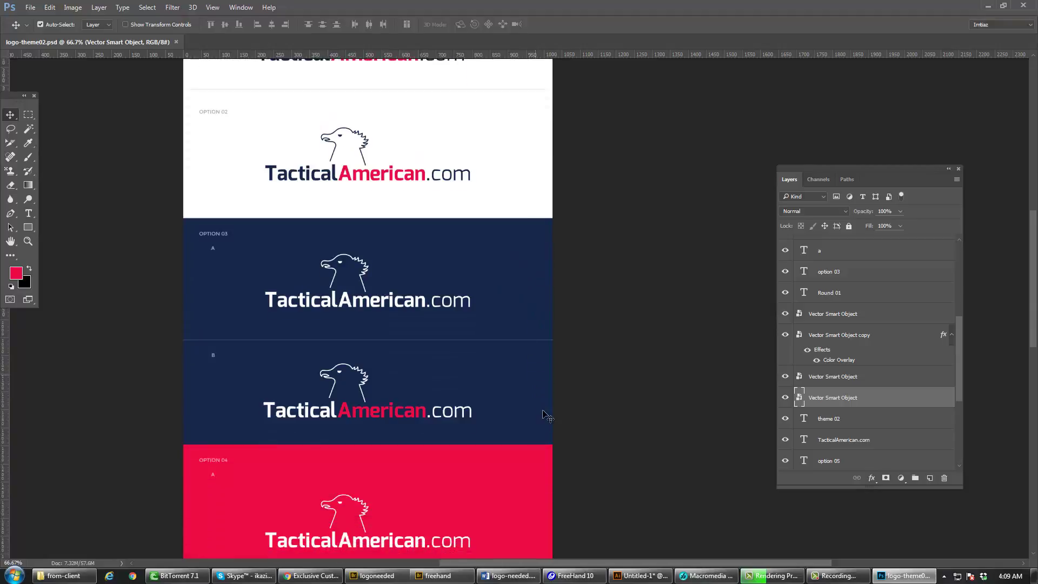
scroll(549, 416, down, 8)
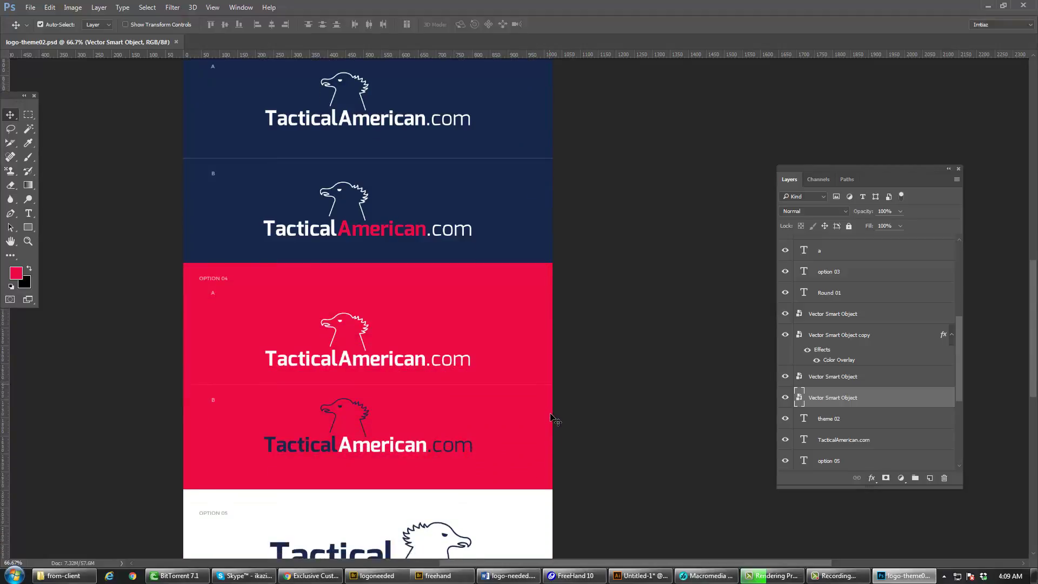
scroll(554, 419, down, 6)
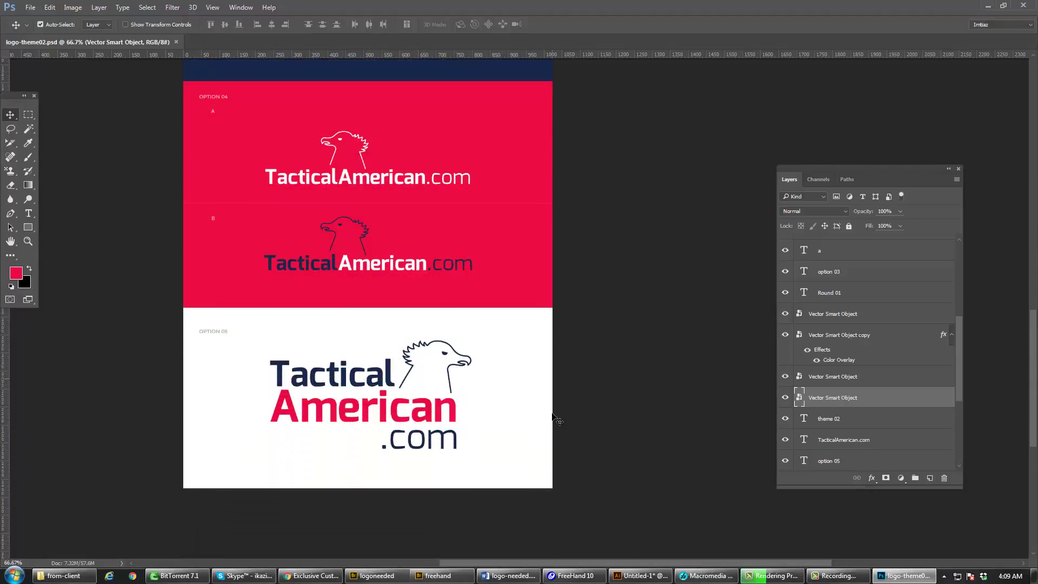